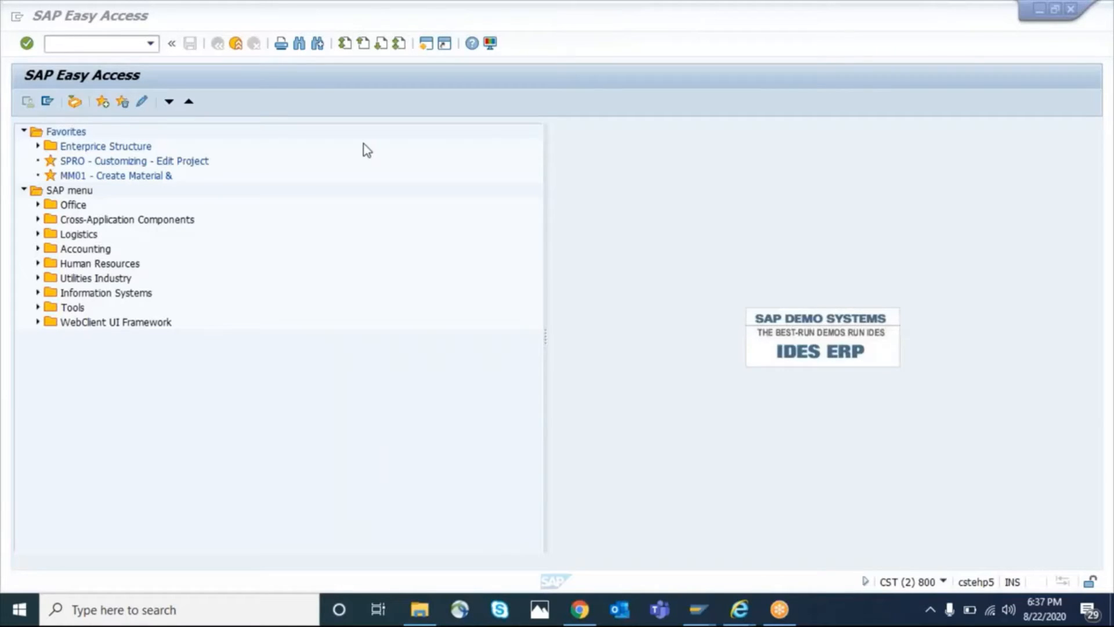
Start transaction MM01 to create a Pharmaceuticals material of type GROH Raw Materials and bring up its view selection
click(103, 44)
text(/nmm01)
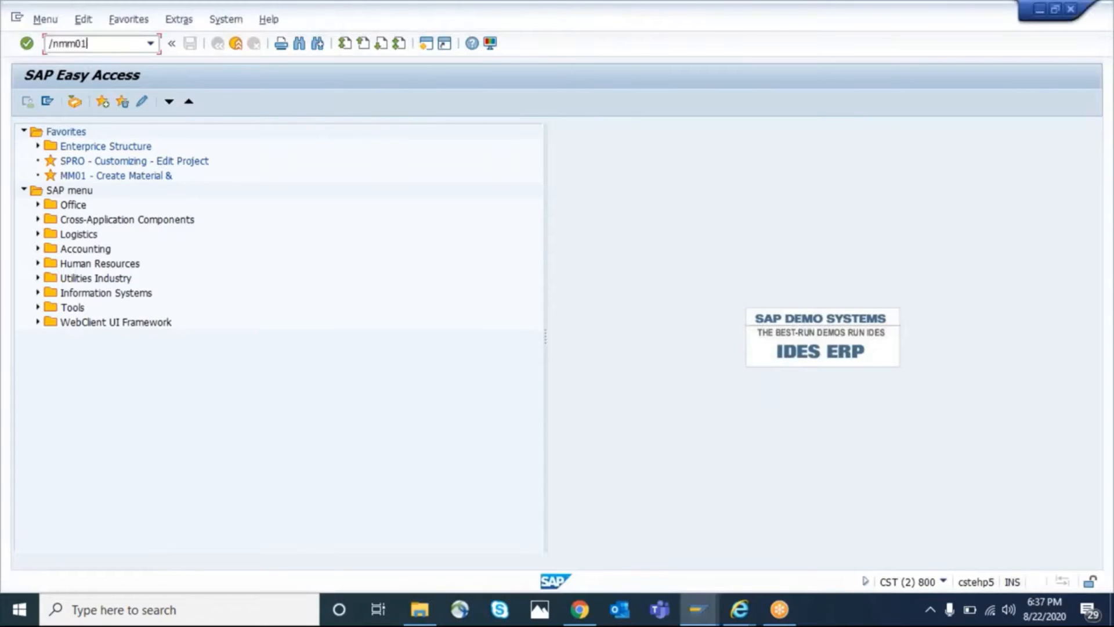
key(Return)
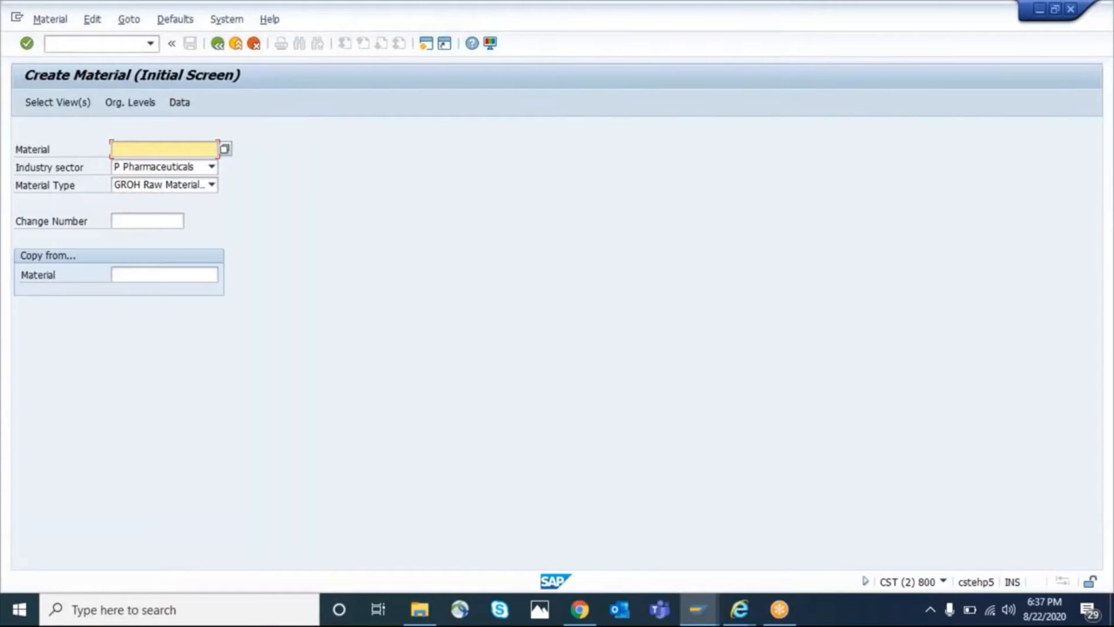
key(Tab)
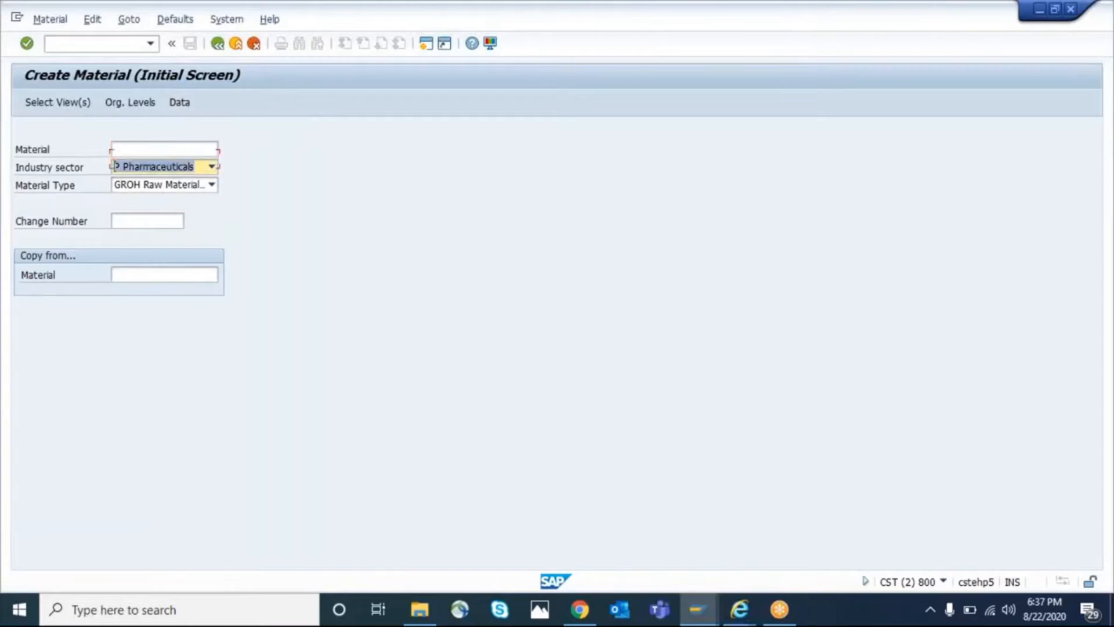
key(Tab)
key(Return)
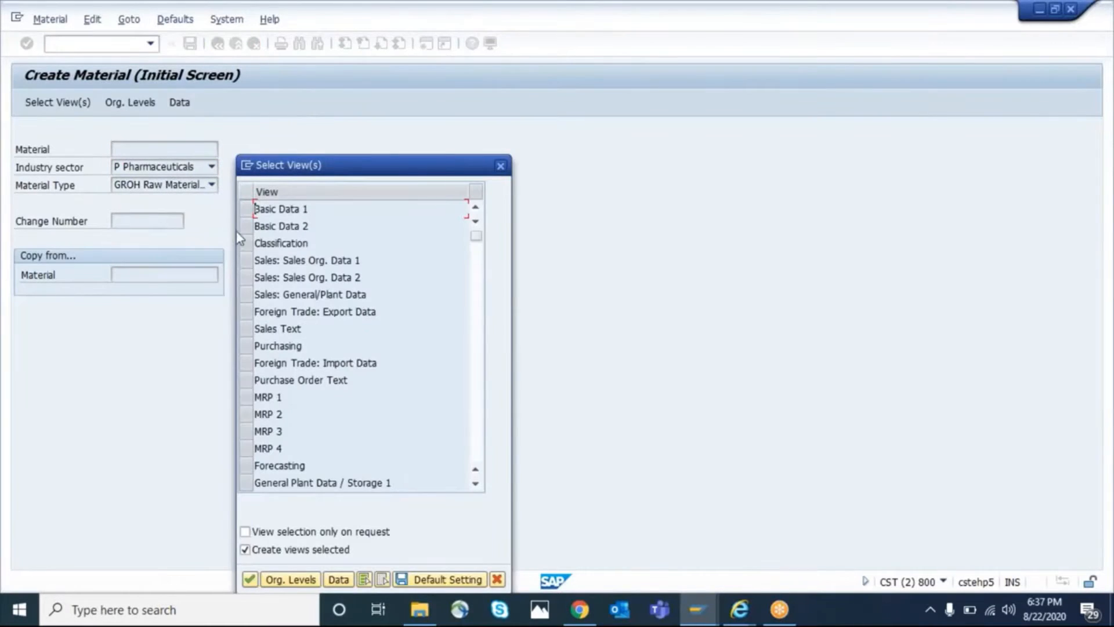
Select the views Basic Data 1 and 2, Sales Org. Data 1 and 2, and Sales: General/Plant Data
click(246, 209)
click(246, 226)
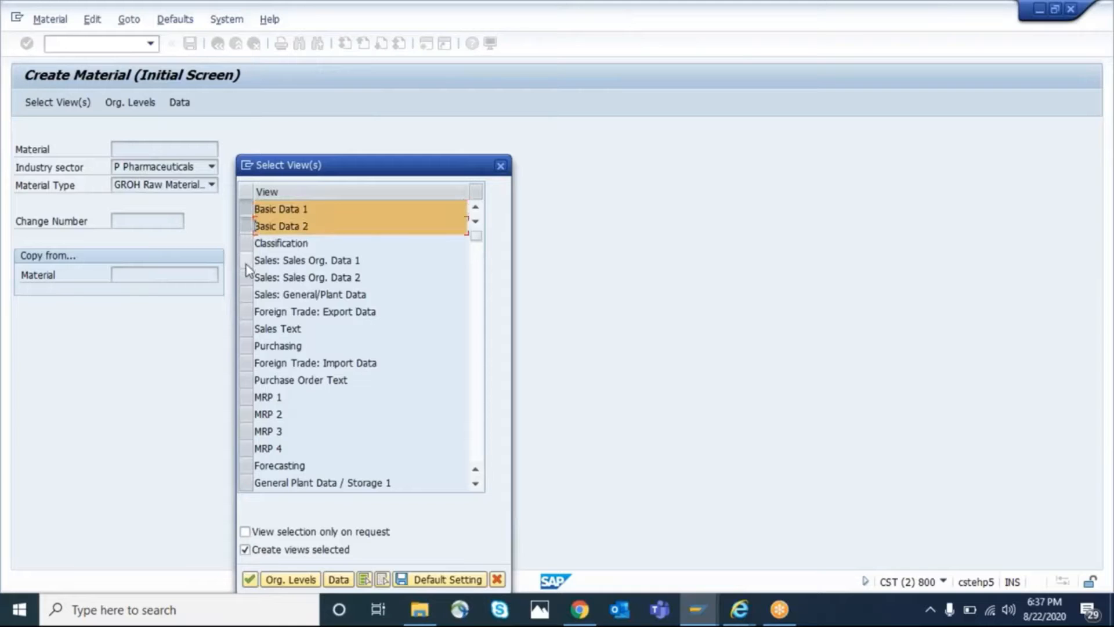
click(247, 260)
click(247, 277)
click(248, 294)
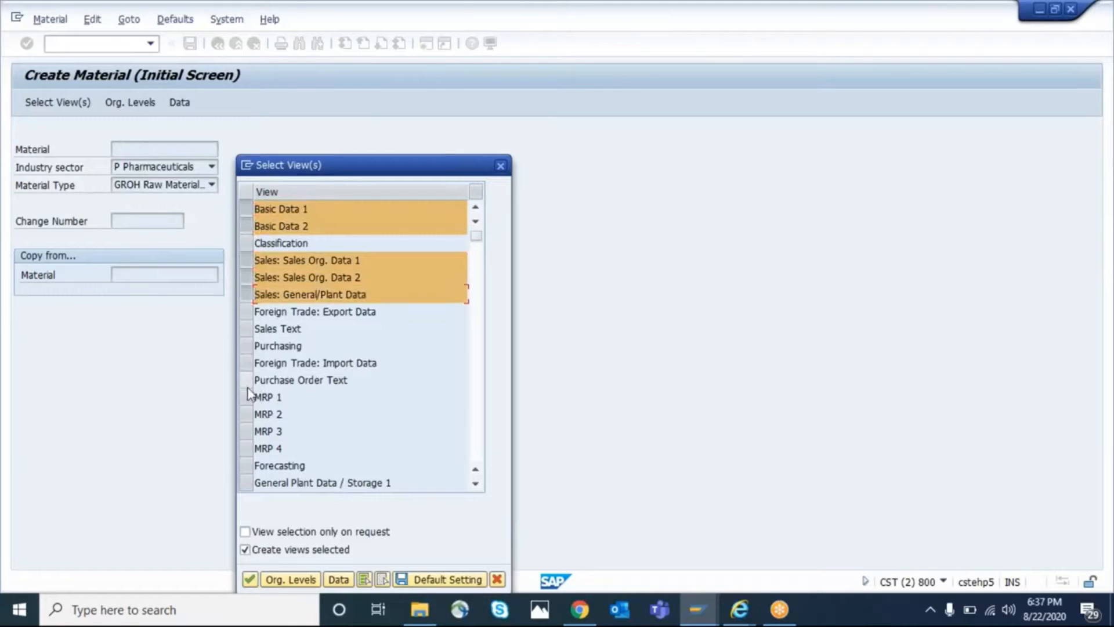
Add the views MRP 1 to 4, General Plant Data / Storage 1 and 2, and Accounting 1 and 2 to the selection
click(246, 397)
click(248, 415)
click(247, 431)
click(247, 448)
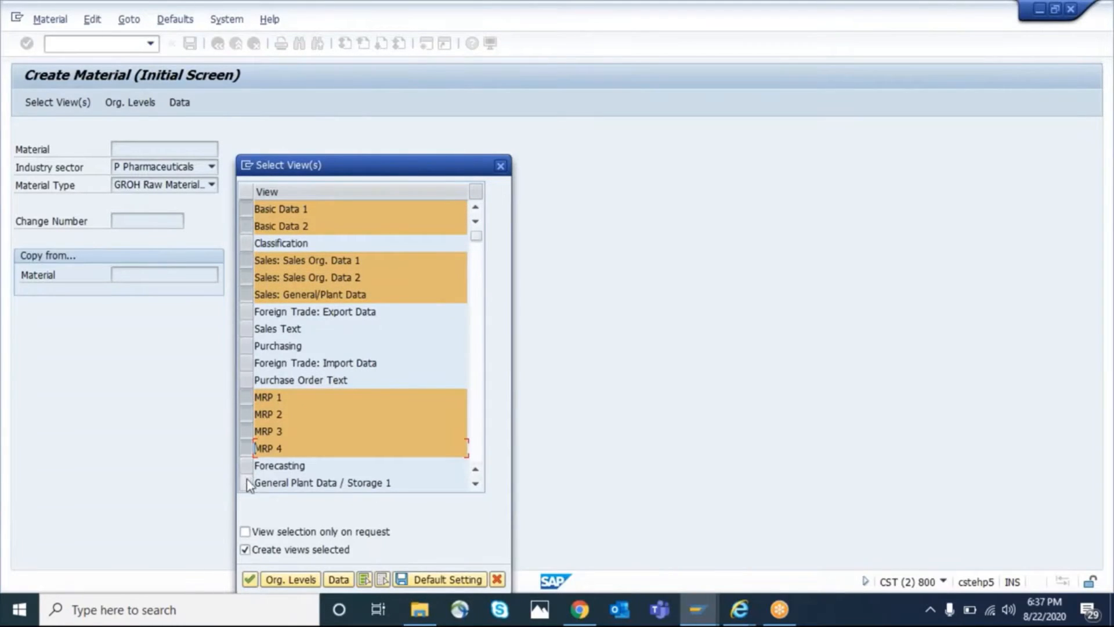
click(247, 482)
scroll(247, 484, down, 5)
click(246, 210)
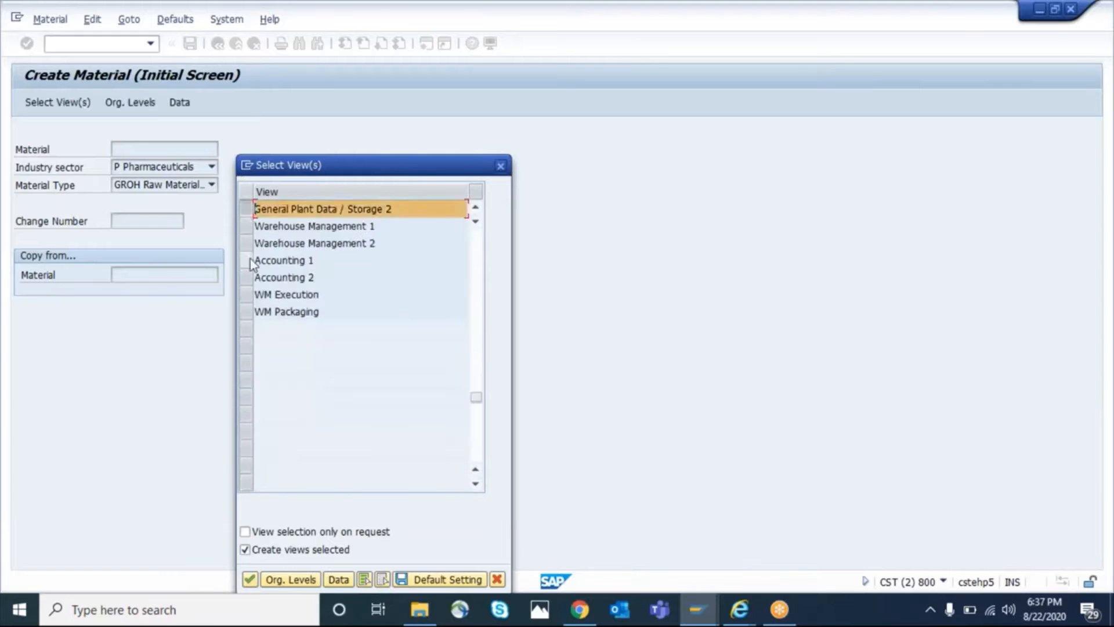
click(248, 261)
click(248, 277)
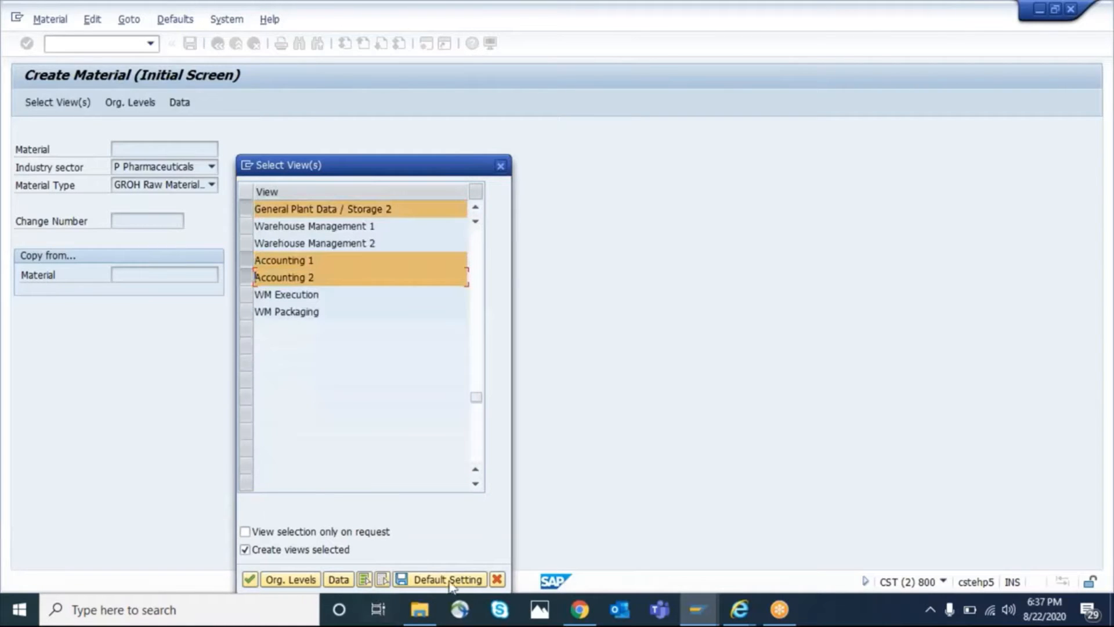
Set the organizational levels to plant gkp1 and storage location 0002
click(290, 579)
key(Down)
key(Tab)
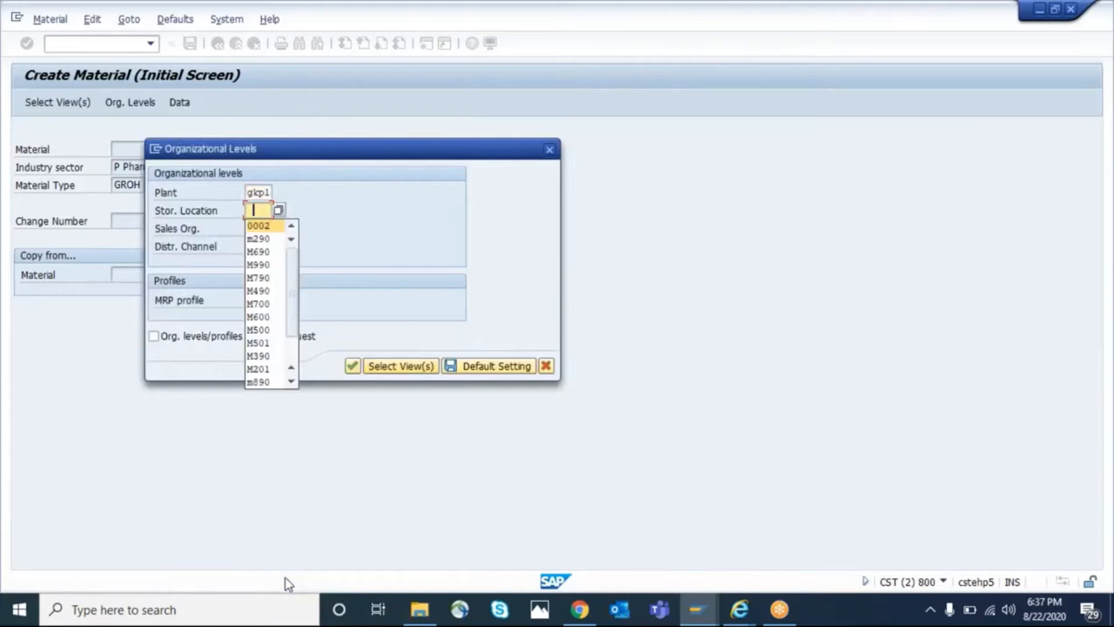
key(Return)
Set the sales organization to GKSO and the distribution channel to 10, and confirm the organizational levels
key(Tab)
key(space)
key(Down)
key(Return)
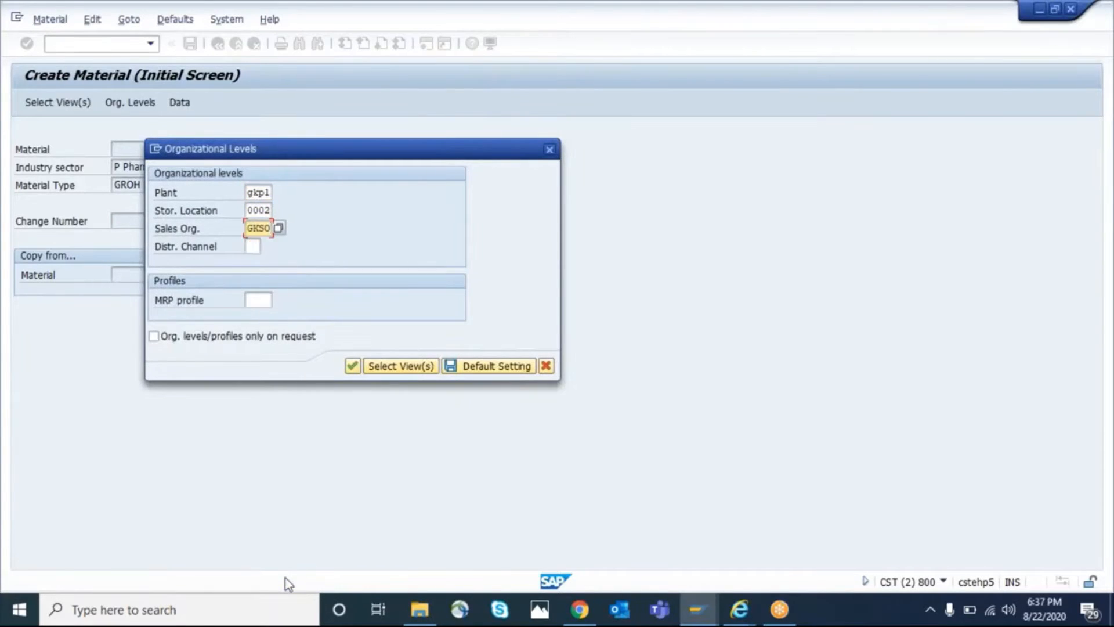
key(Tab)
key(space)
key(Down)
key(Return)
key(Return)
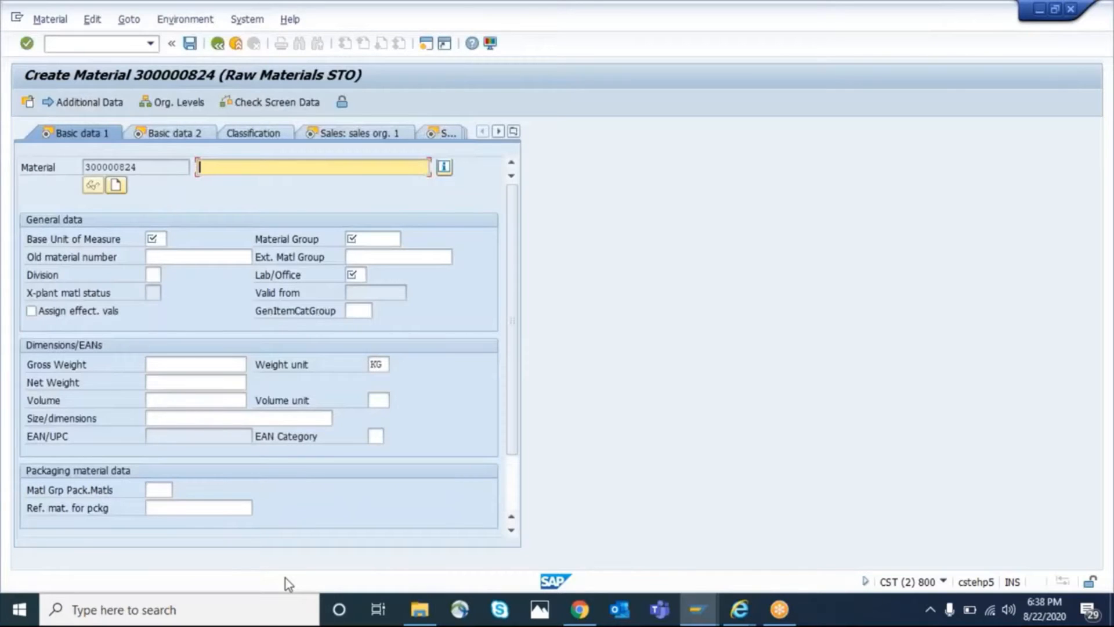
Enter Bearing as the material description and set the base unit of measure to pc
text(Bearn)
key(BackSpace)
text(ing)
key(Tab)
key(Tab)
text(pc)
Set the material group to 01 and the lab/office to 001, and confirm the basic data
key(Tab)
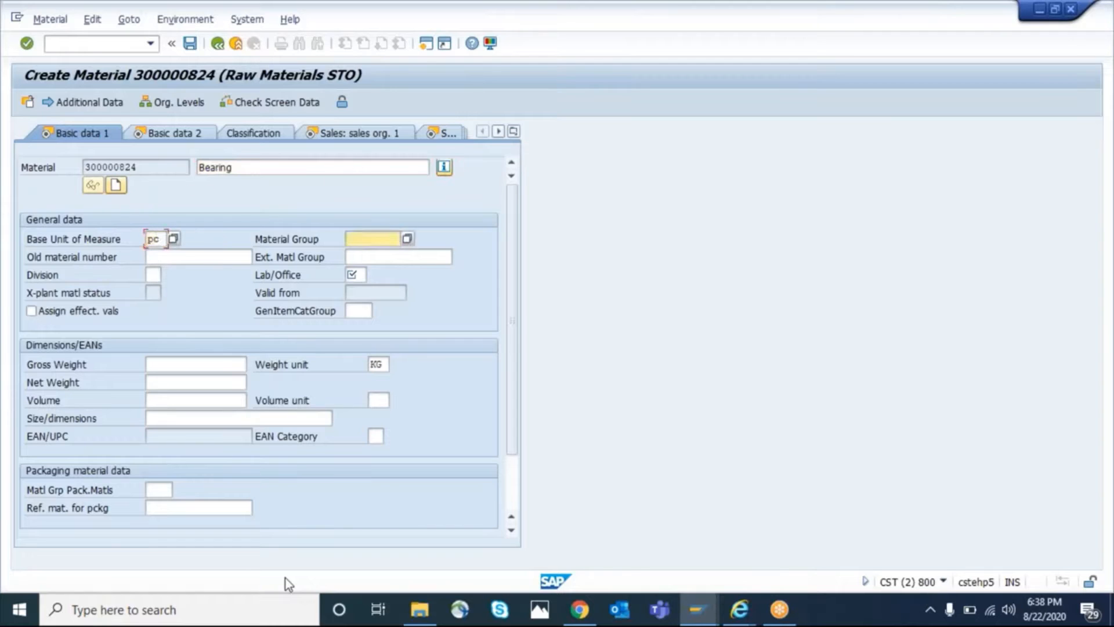
text(01)
key(Tab)
key(Tab)
key(Tab)
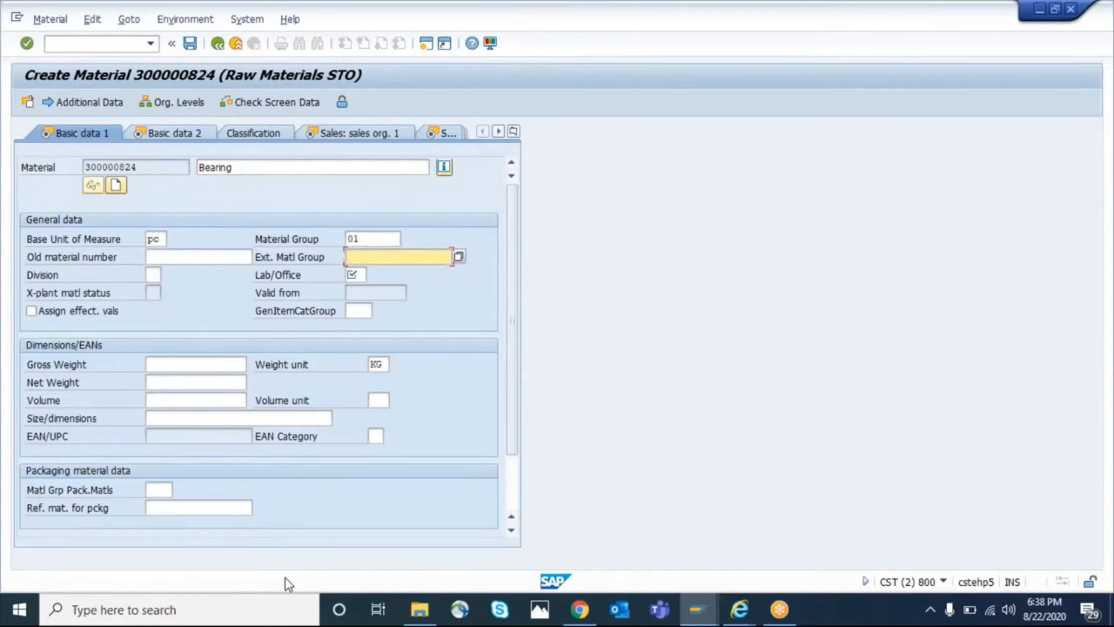
key(Return)
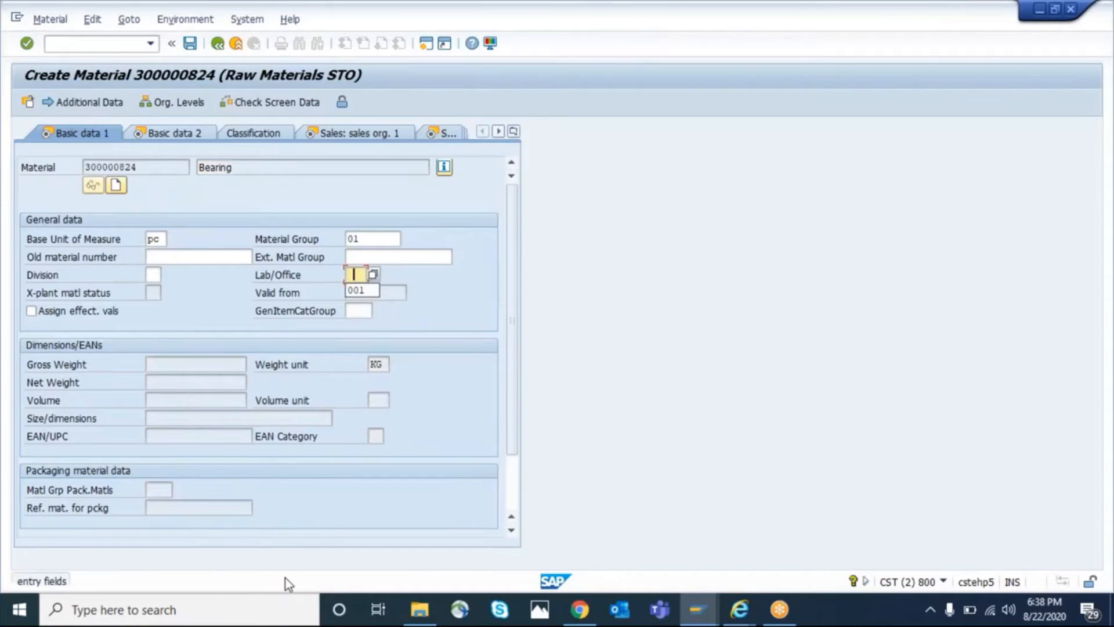
key(Return)
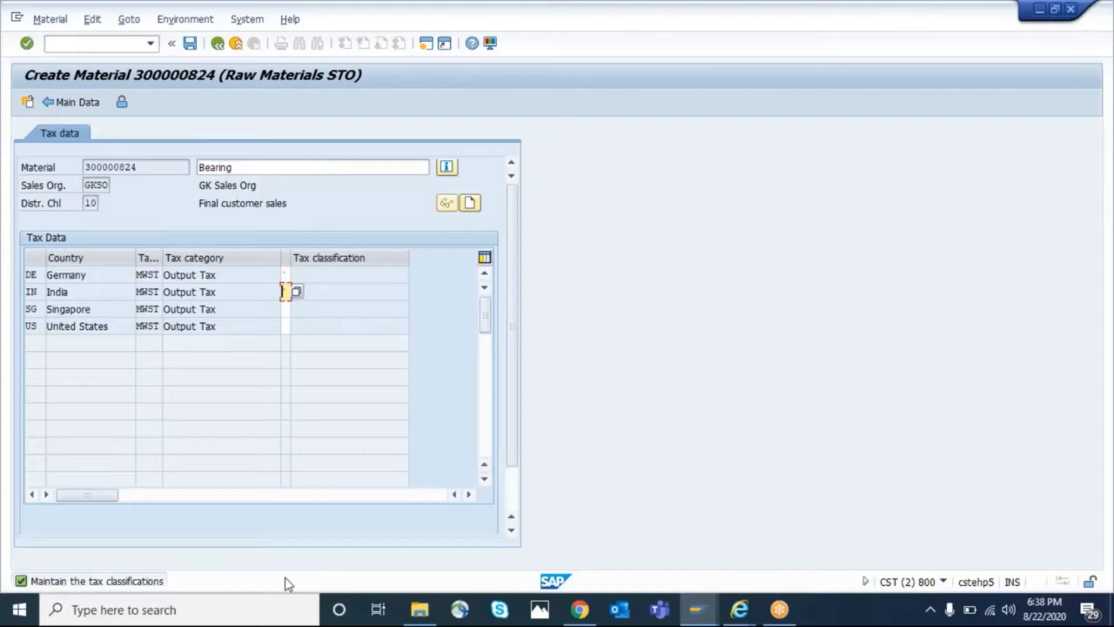
Set the output tax classification to 1 for Germany, India, Singapore and the United States, and confirm the tax data
text(1)
key(Up)
text(1)
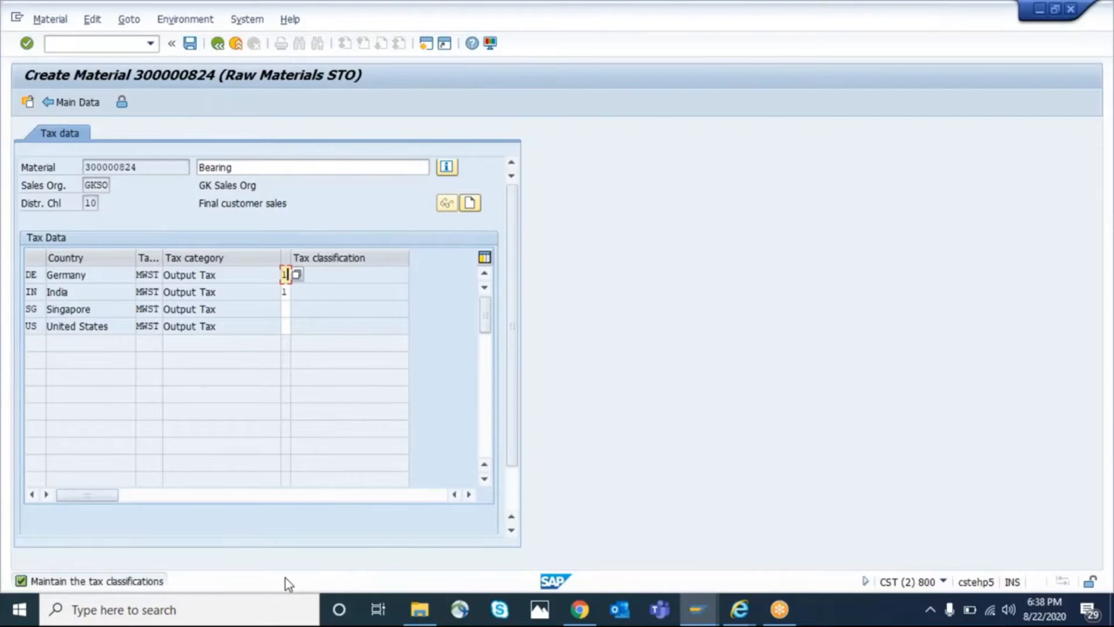
key(Down)
key(Down)
text(1)
key(Down)
text(1)
key(Return)
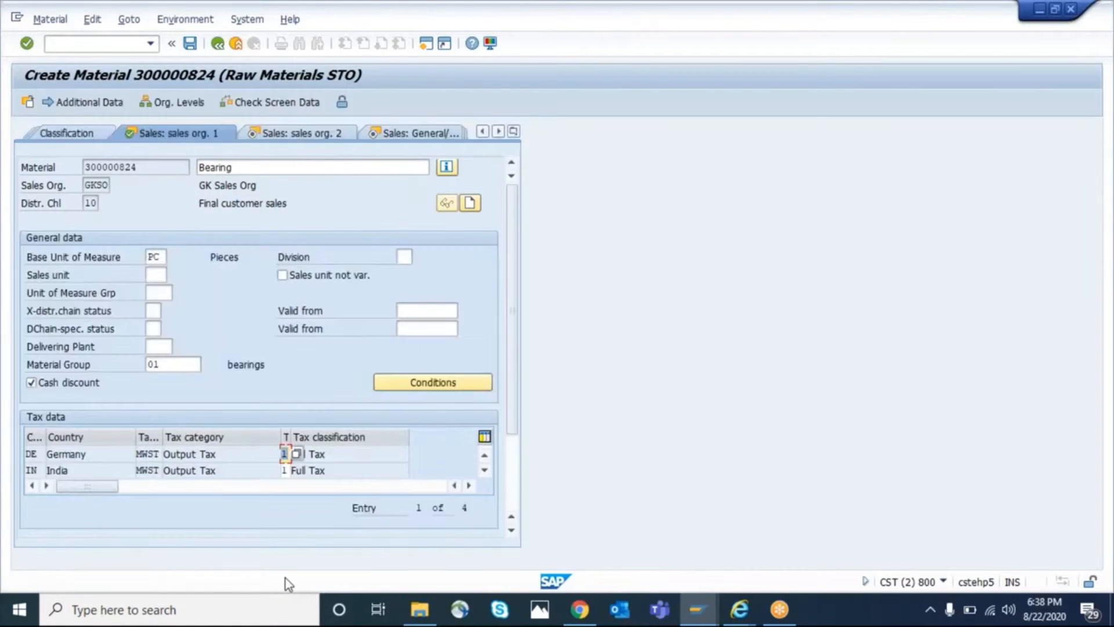
Set the item category group to norm in the second sales organization view and continue to the general/plant sales data
key(Return)
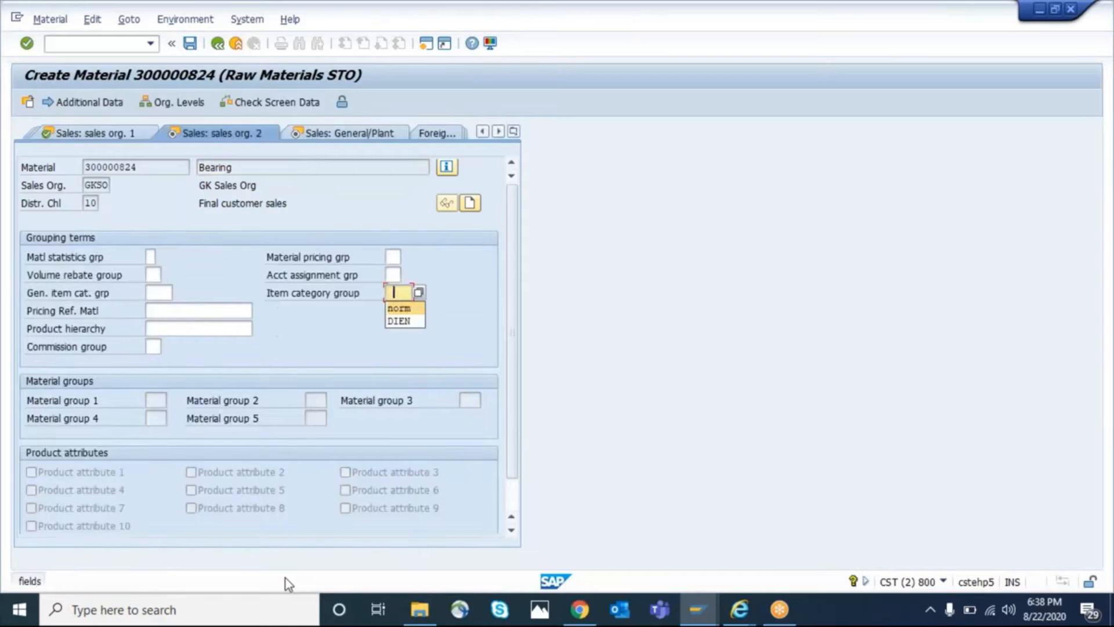
key(Return)
key(Tab)
key(Tab)
key(Tab)
key(Tab)
key(Tab)
key(Tab)
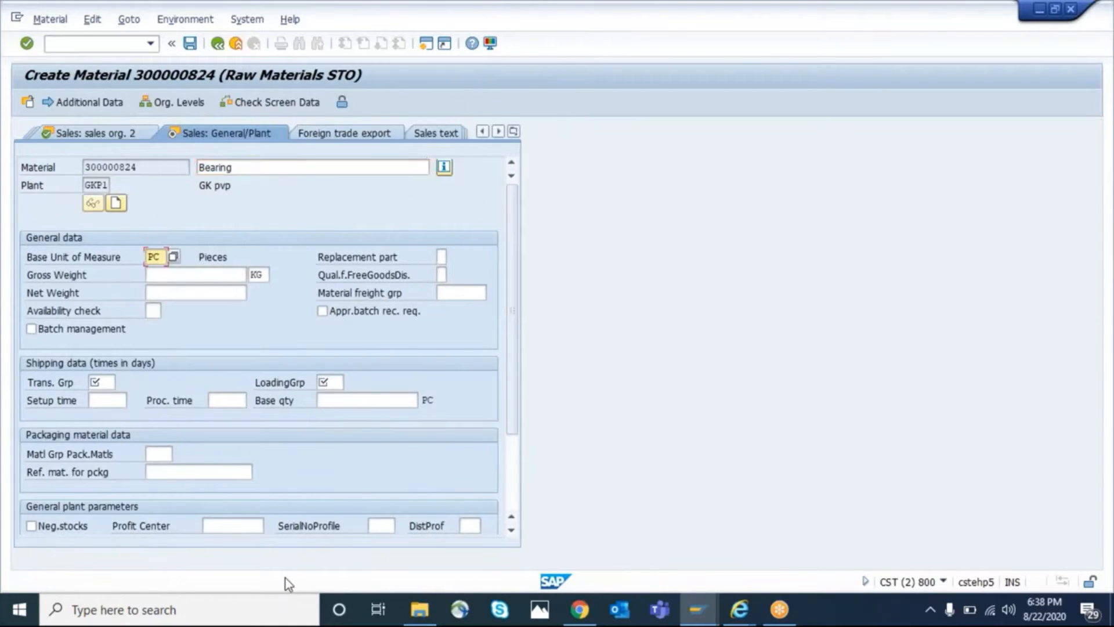
Set both the transportation group and the loading group to 0001 and continue to the MRP 1 view
text(0001)
key(Tab)
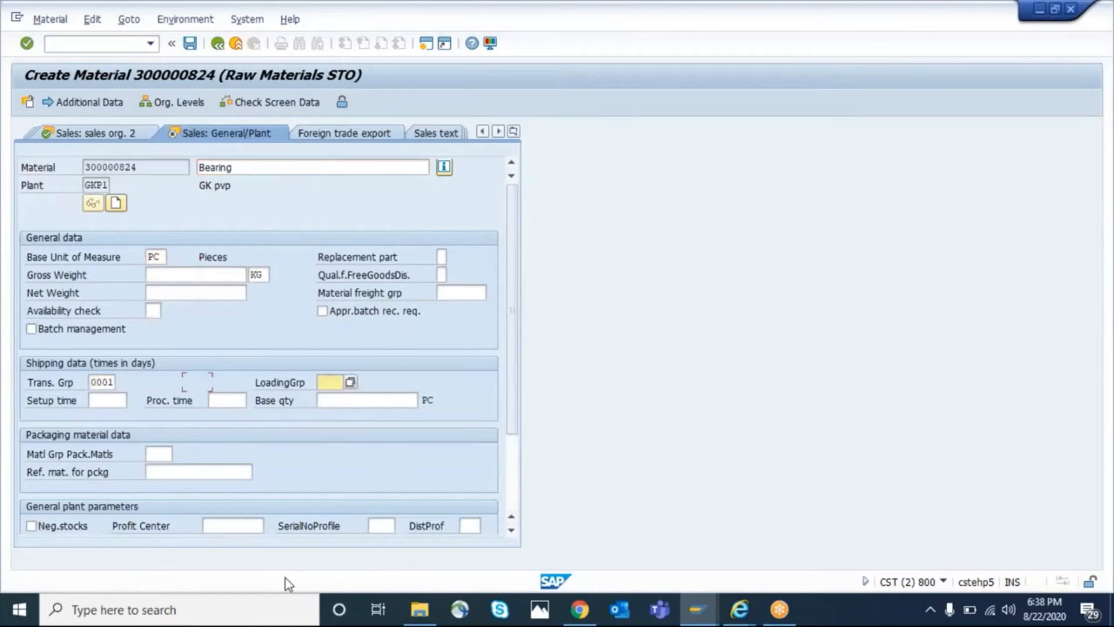
text(0001)
key(Return)
key(Return)
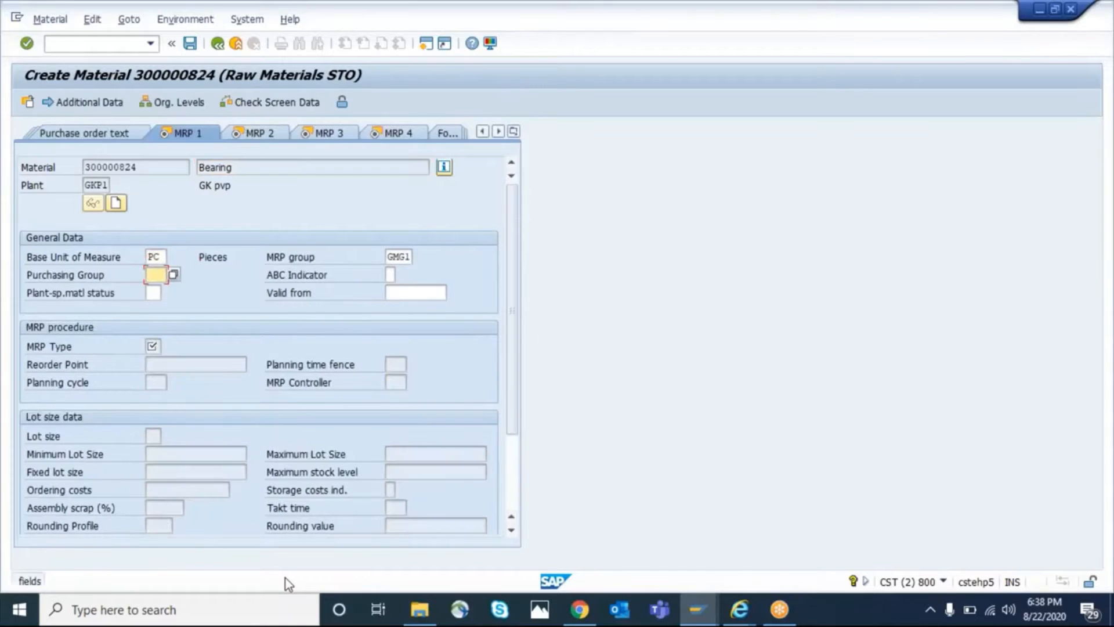
Set the purchasing group to 001 and the MRP type to VB
text(001)
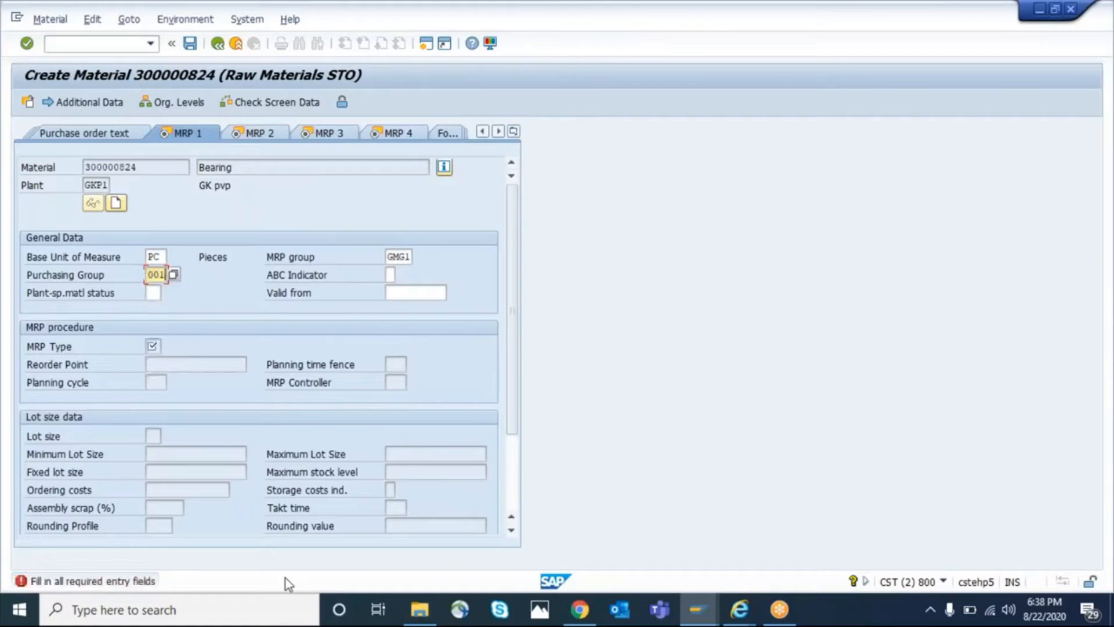
key(Return)
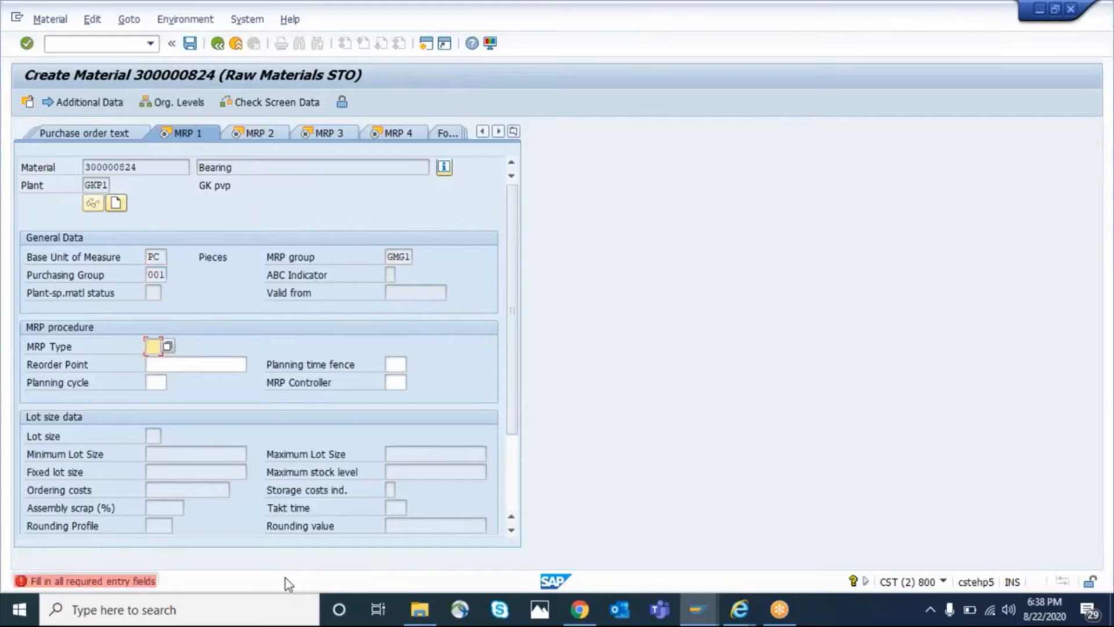
text(vb)
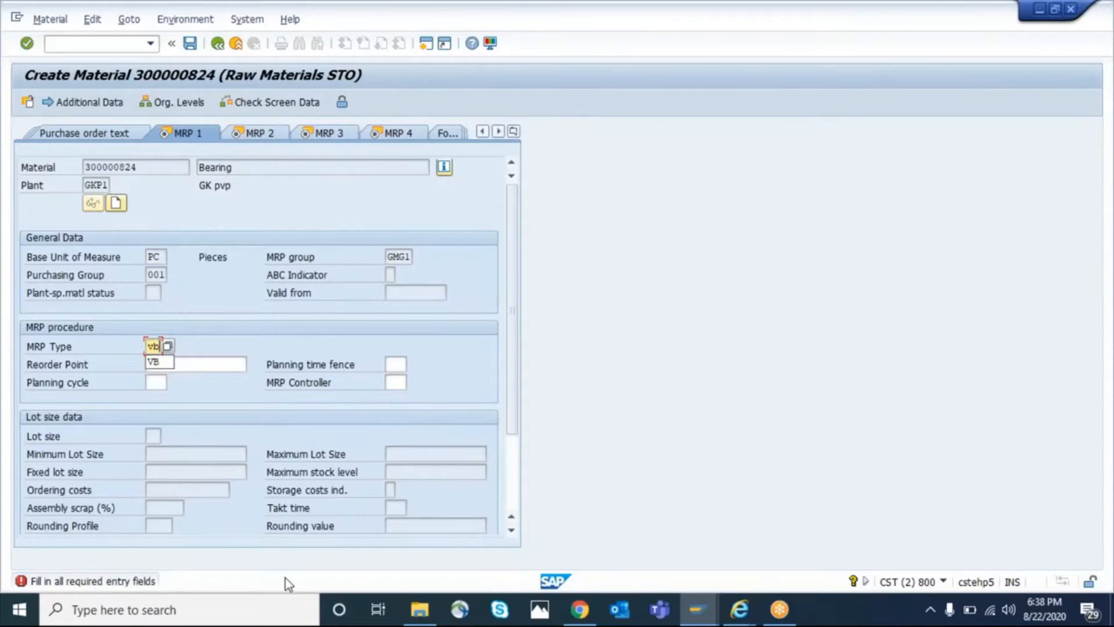
key(Return)
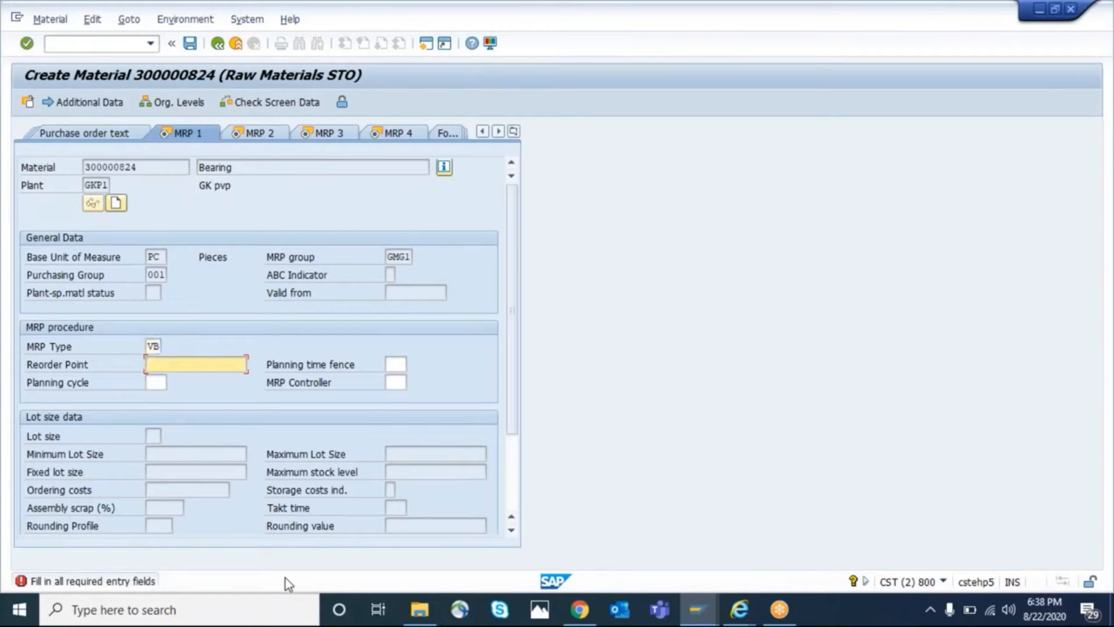
Complete the MRP 1 data with reorder point 500, MRP controller 001 and lot size EX
text(500)
key(Return)
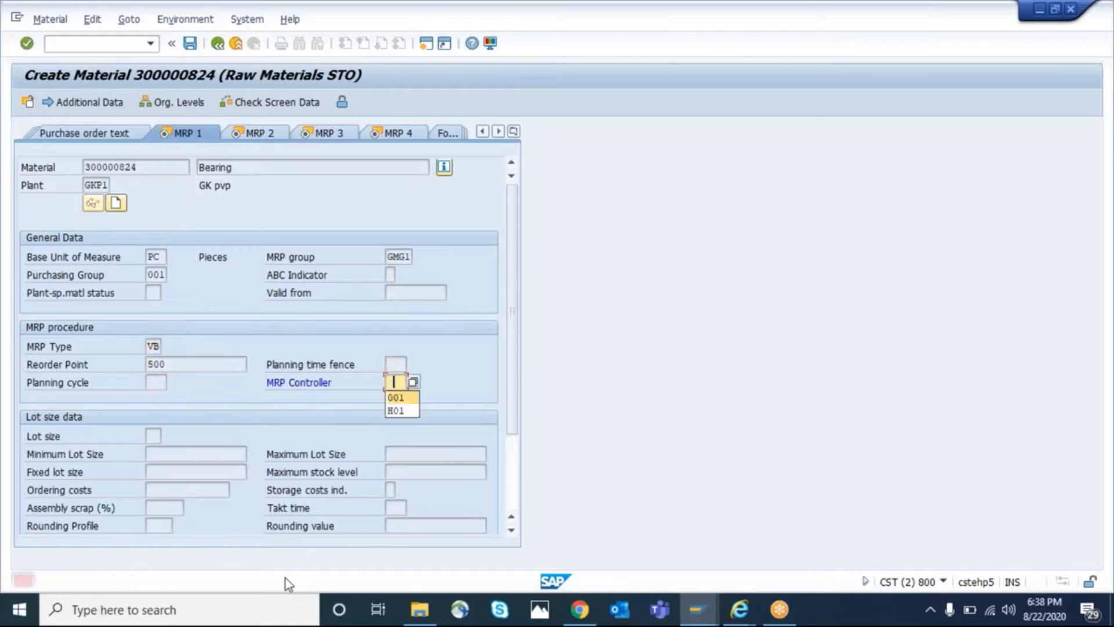
key(Return)
key(Return)
key(space)
key(Down)
key(Return)
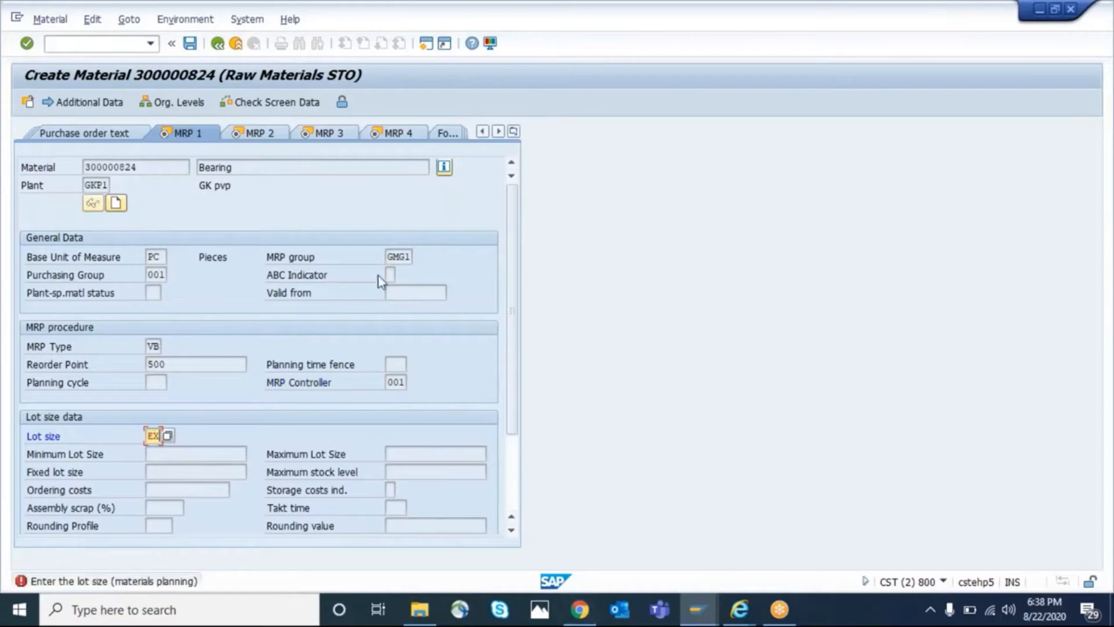
Look through the possible MRP groups for the plant and close the list without choosing one
click(397, 256)
click(420, 256)
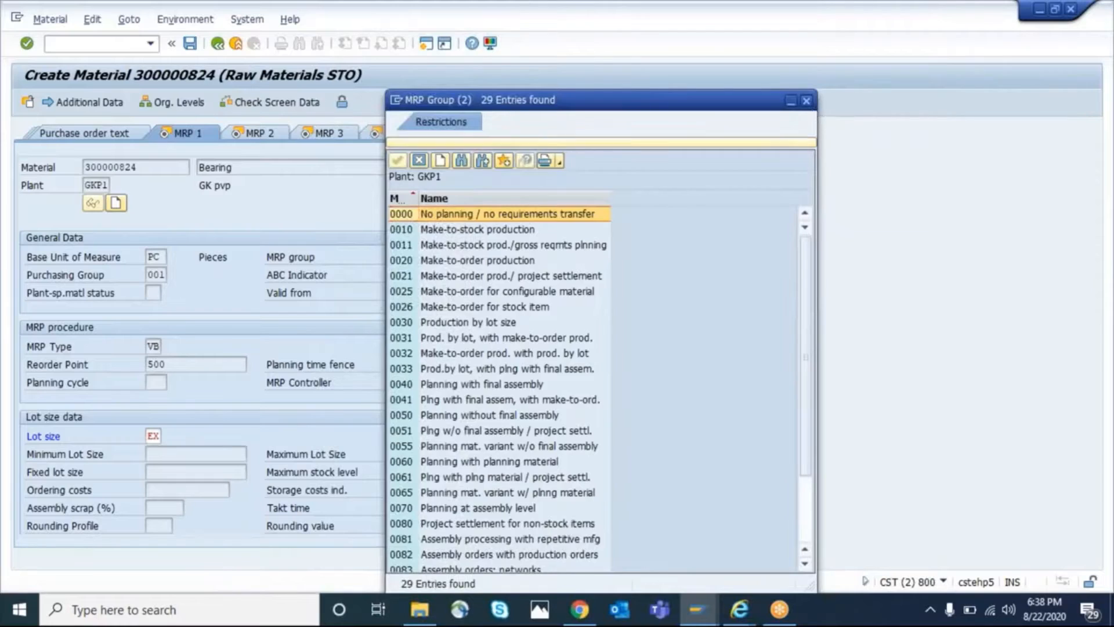
click(807, 100)
Confirm the MRP 1 data, set the planned delivery time to 10 days in MRP 2, and return to MRP 1
key(Return)
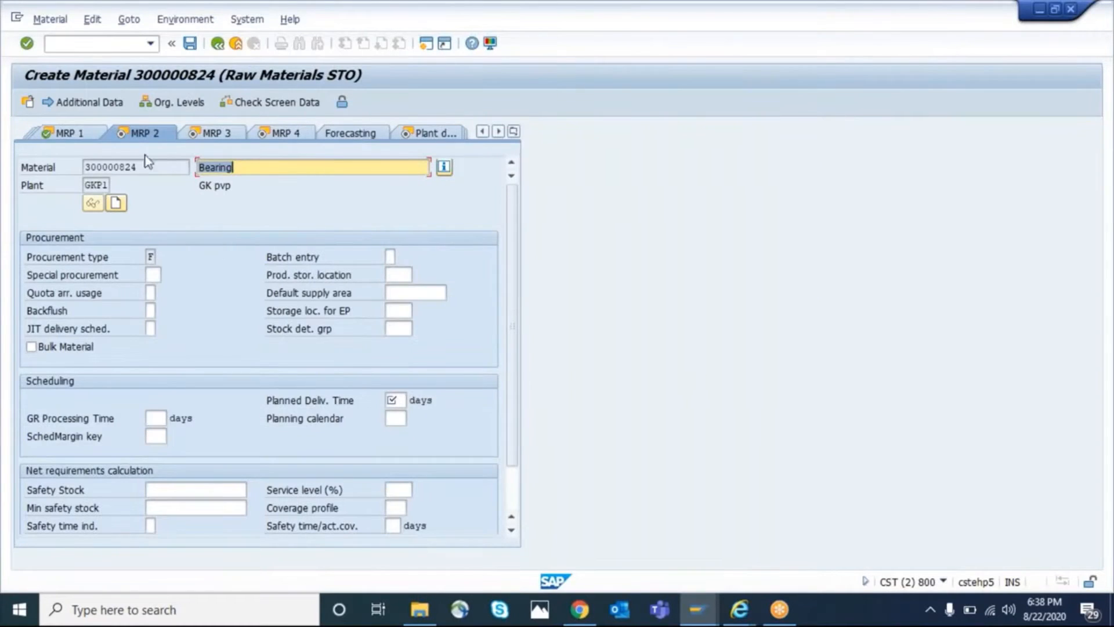
click(91, 135)
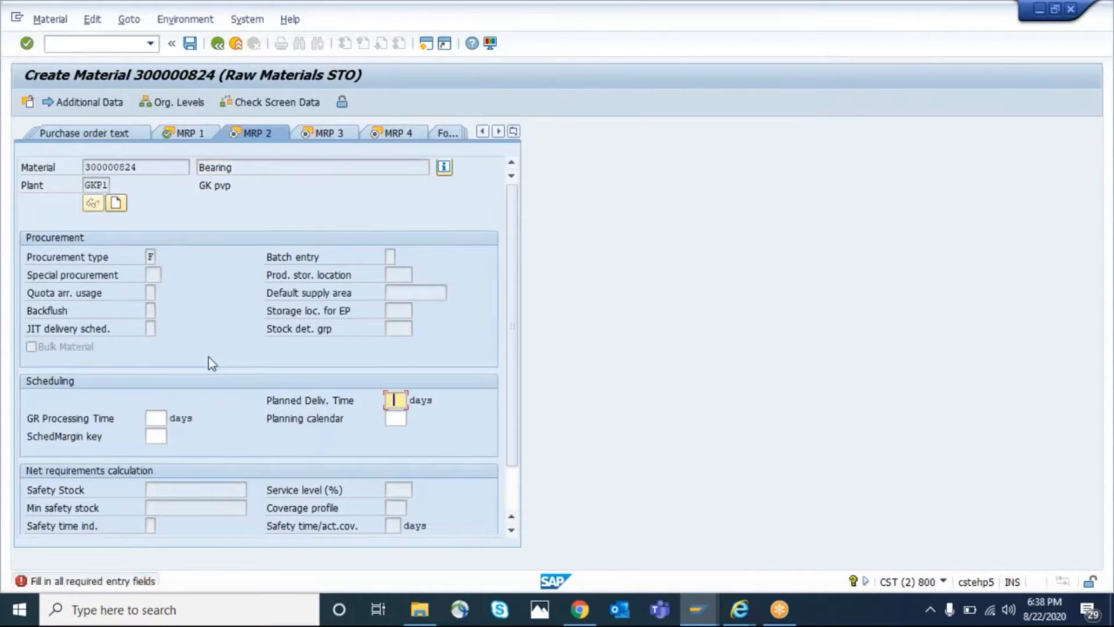
text(10)
key(Return)
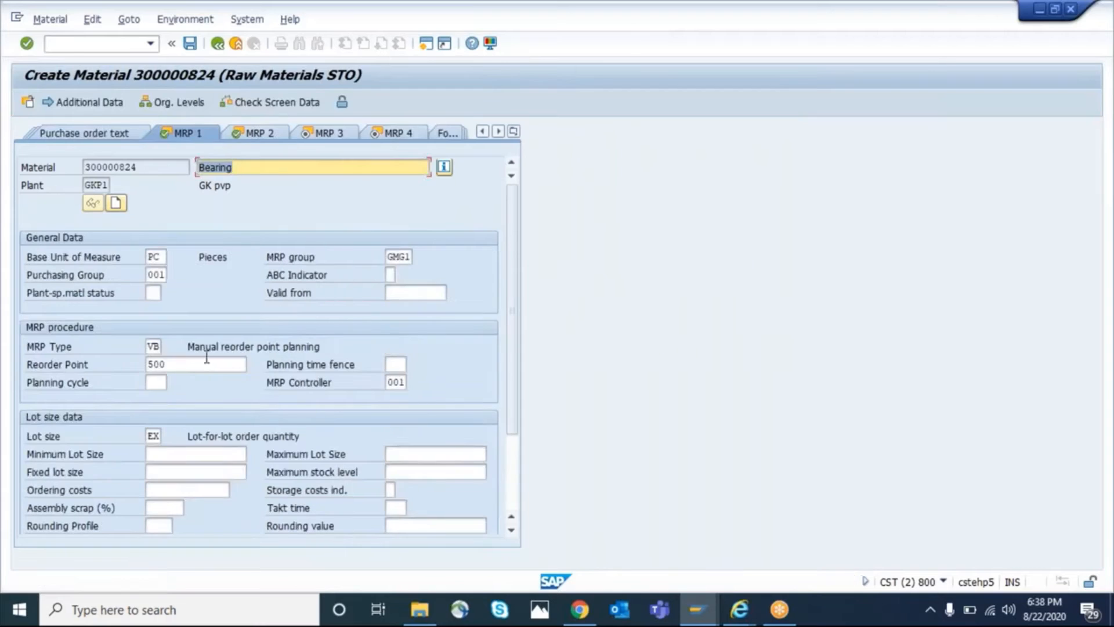
Check the MRP group in MRP 1, and advance through the MRP and first plant storage views to Plant data / stor. 2
click(400, 256)
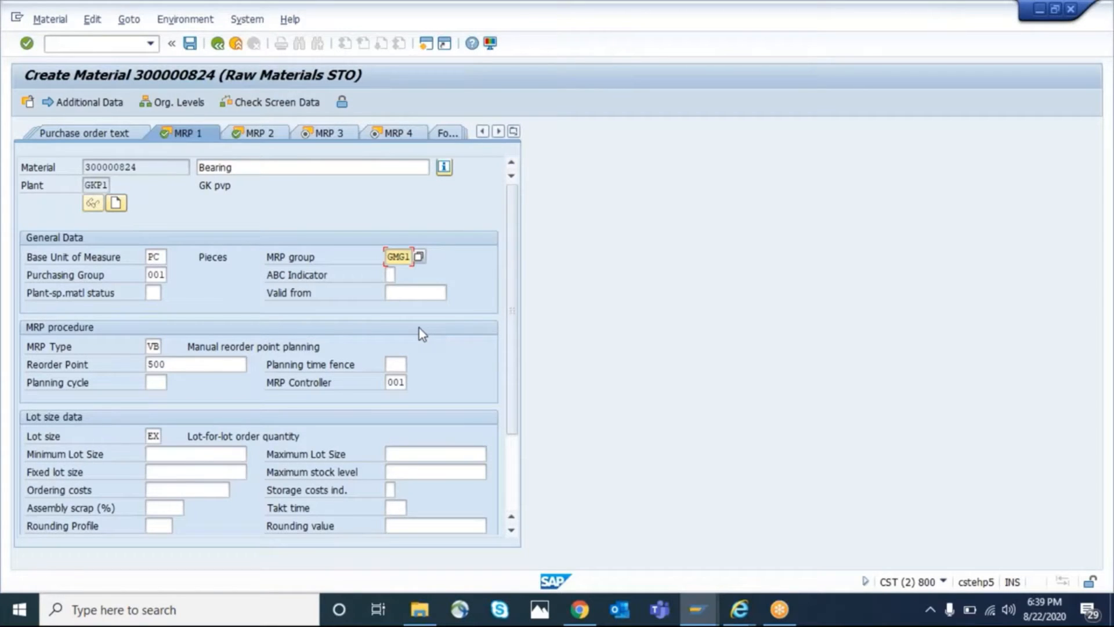
key(Return)
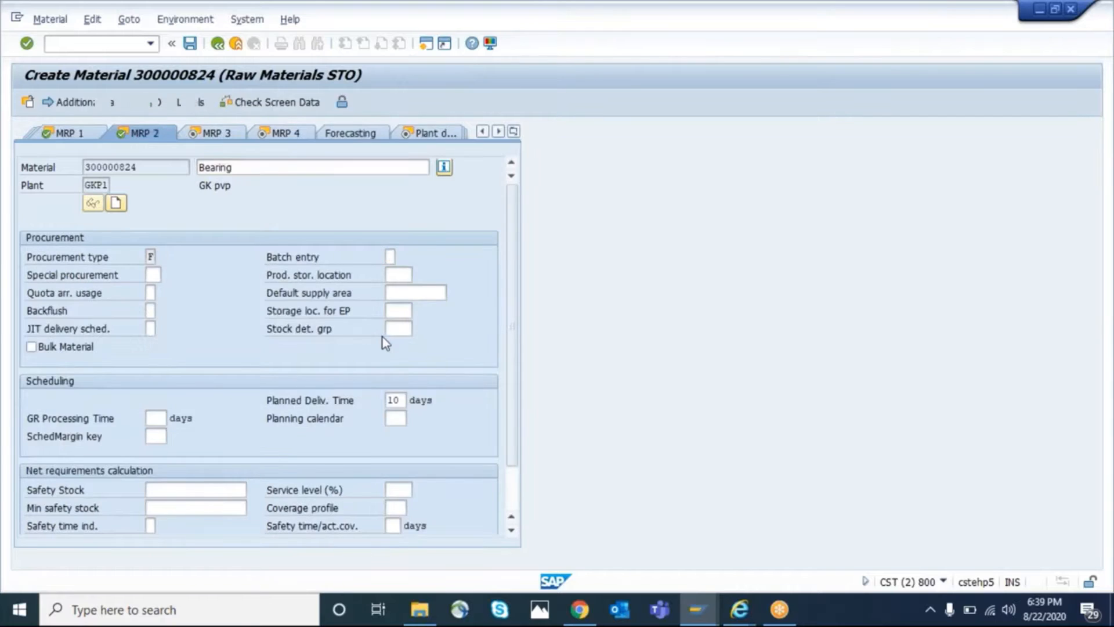
key(Return)
key(Return)
key(Return)
key(Return)
key(Return)
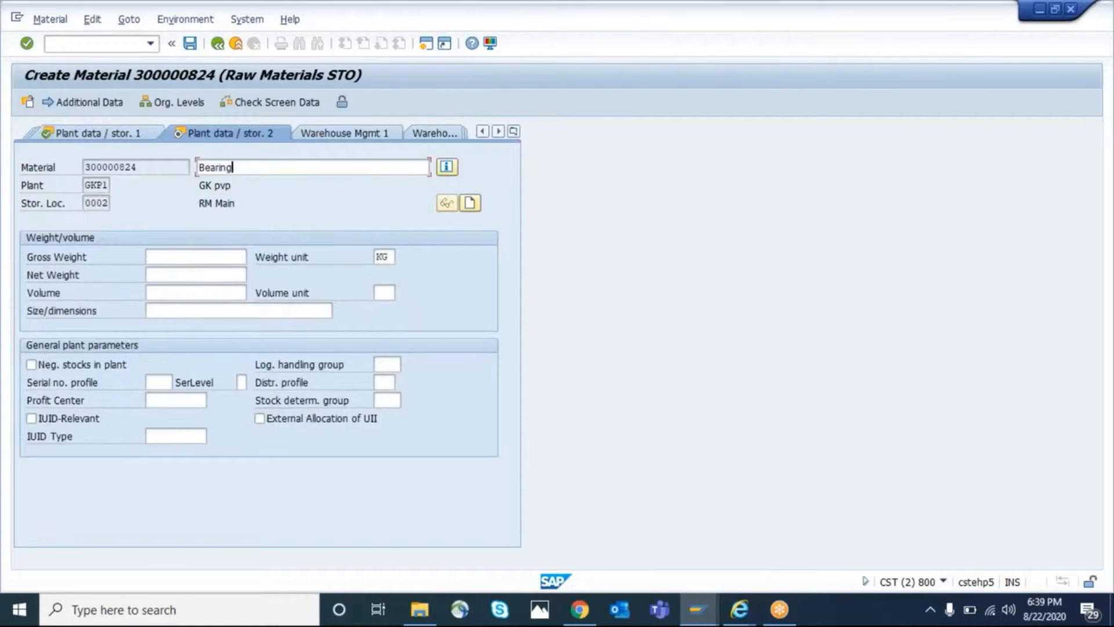
Set valuation class 3000 and price control V in Accounting 1, and save the new material
text(3000)
key(Tab)
key(Tab)
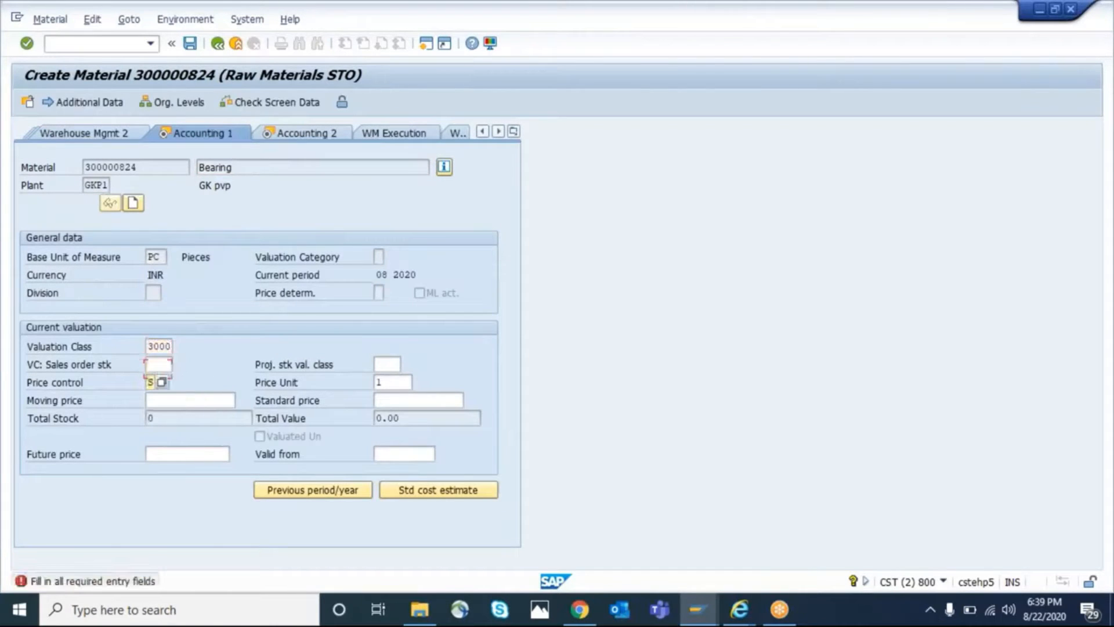
text(V)
key(Tab)
key(Tab)
key(Return)
key(Return)
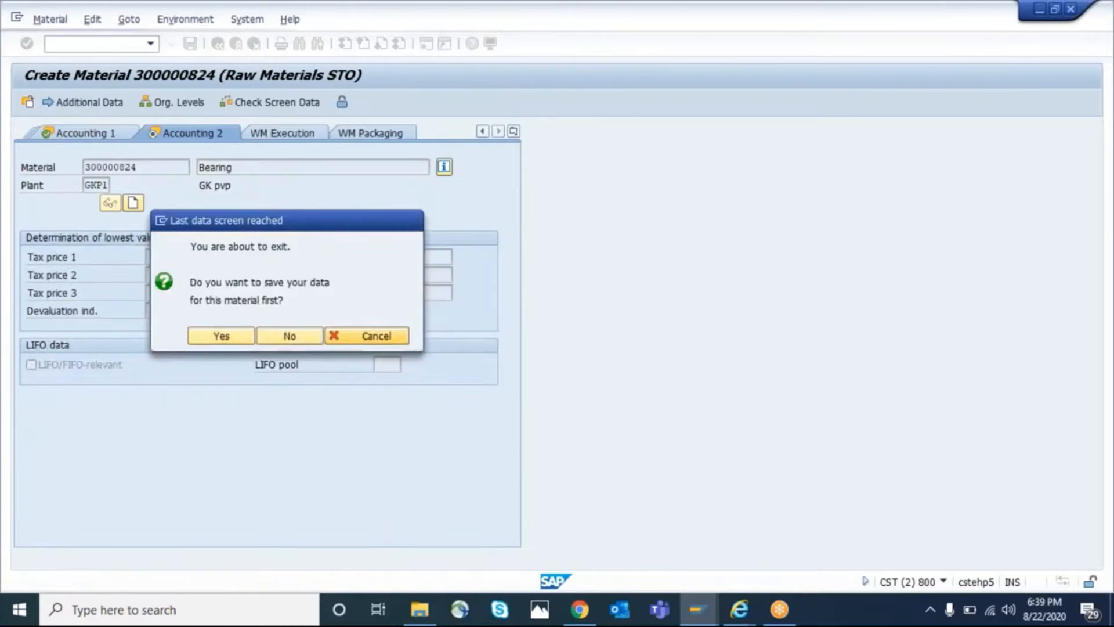
key(Return)
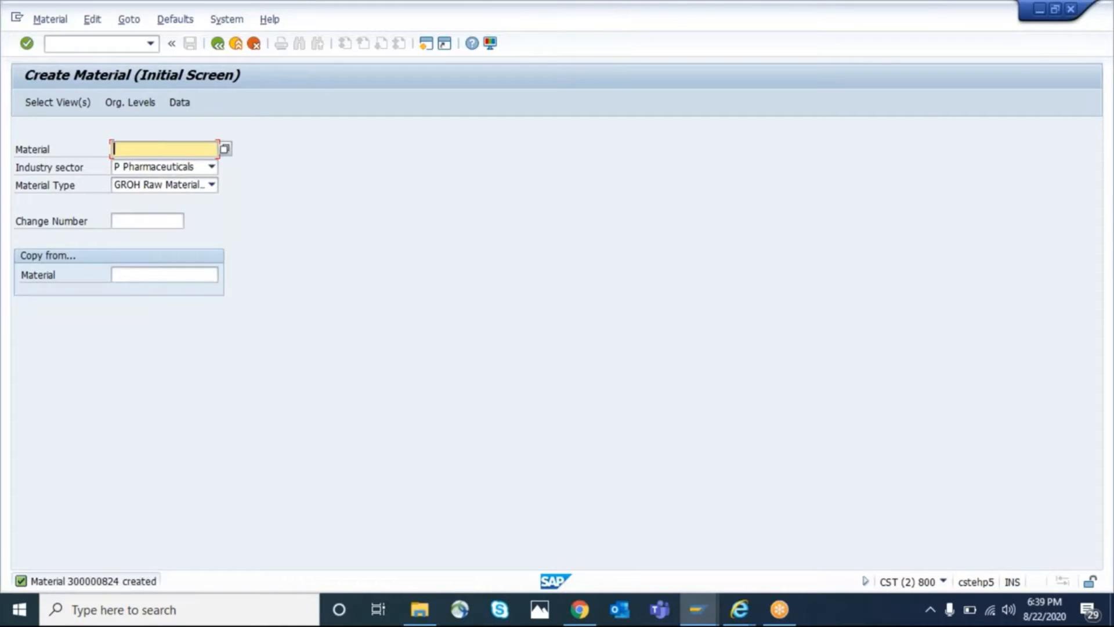
Switch to the IMG session, restart transaction SPRO with /NSPRO, and open the SAP Reference IMG
key(alt+Tab)
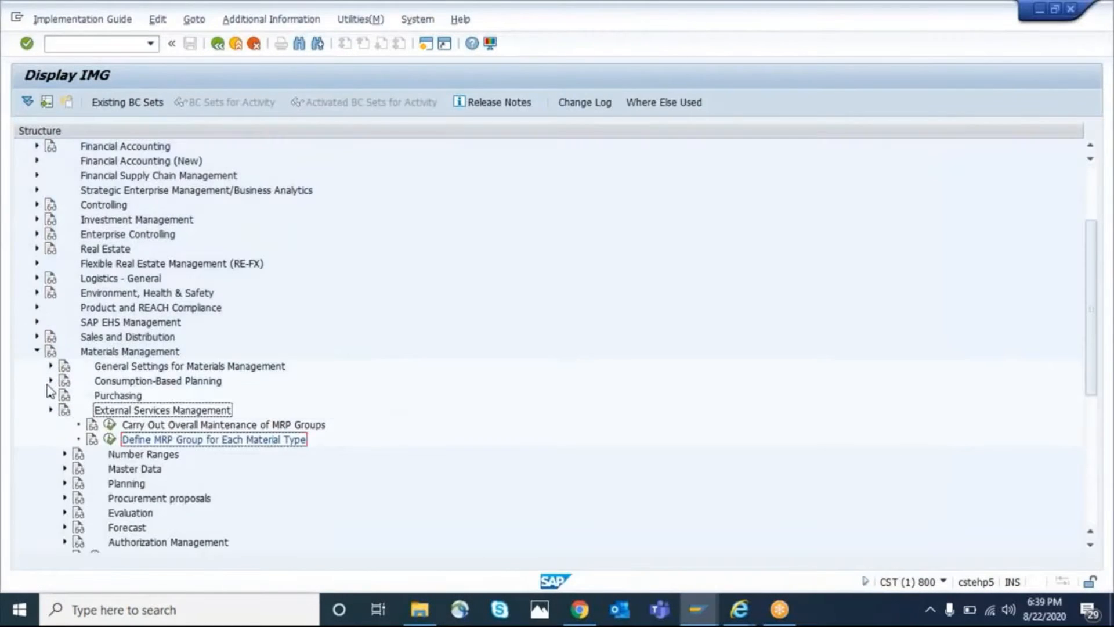
click(51, 410)
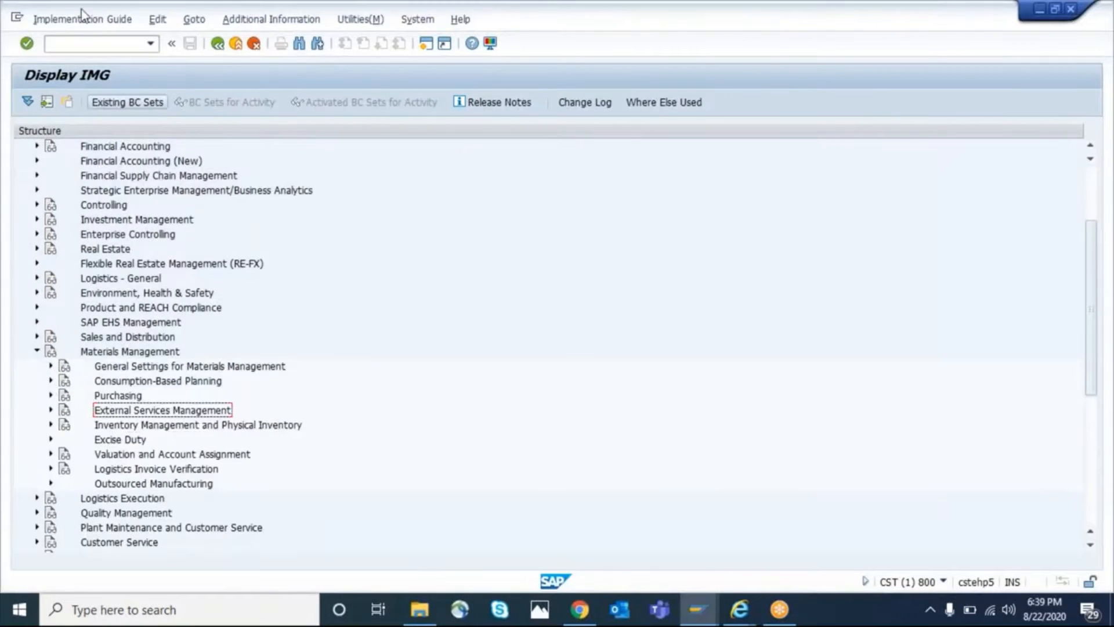
click(71, 43)
text(/NSPRO)
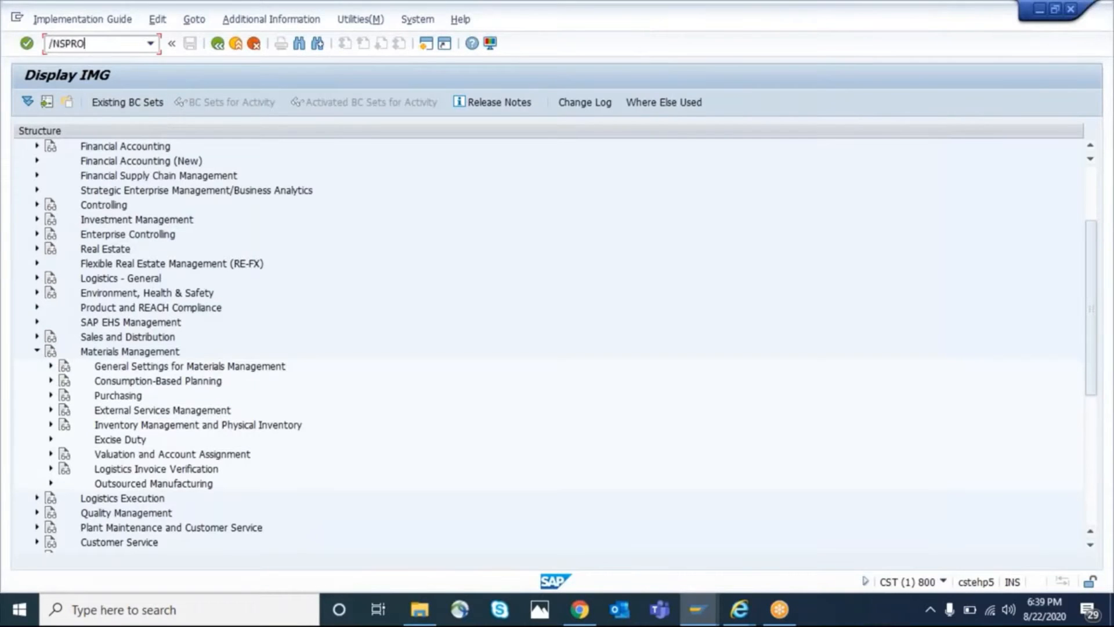
key(Return)
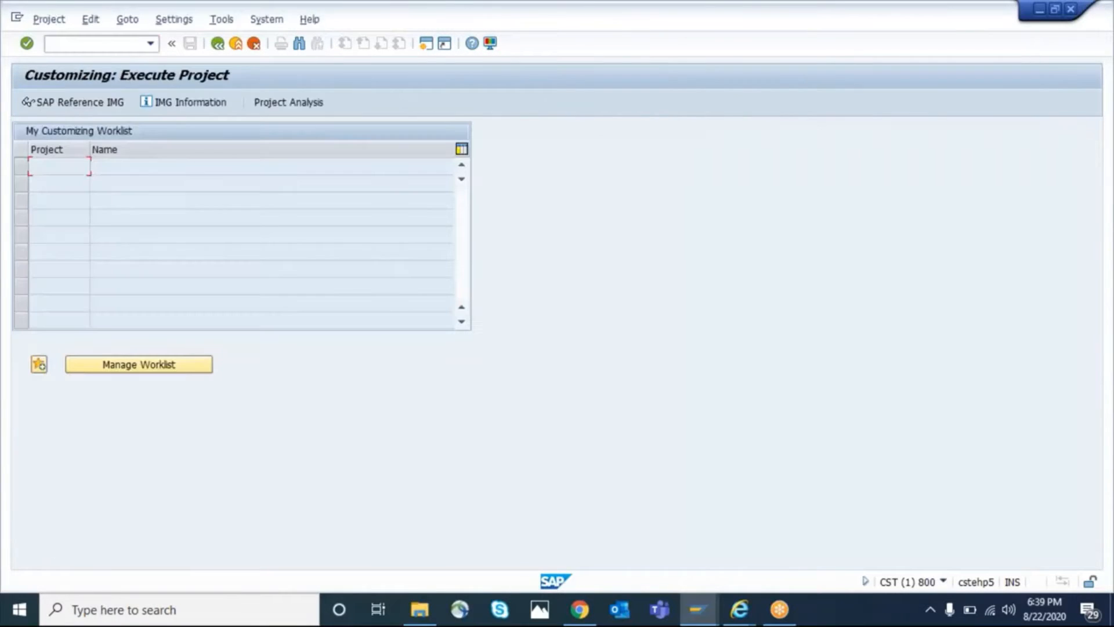
click(80, 102)
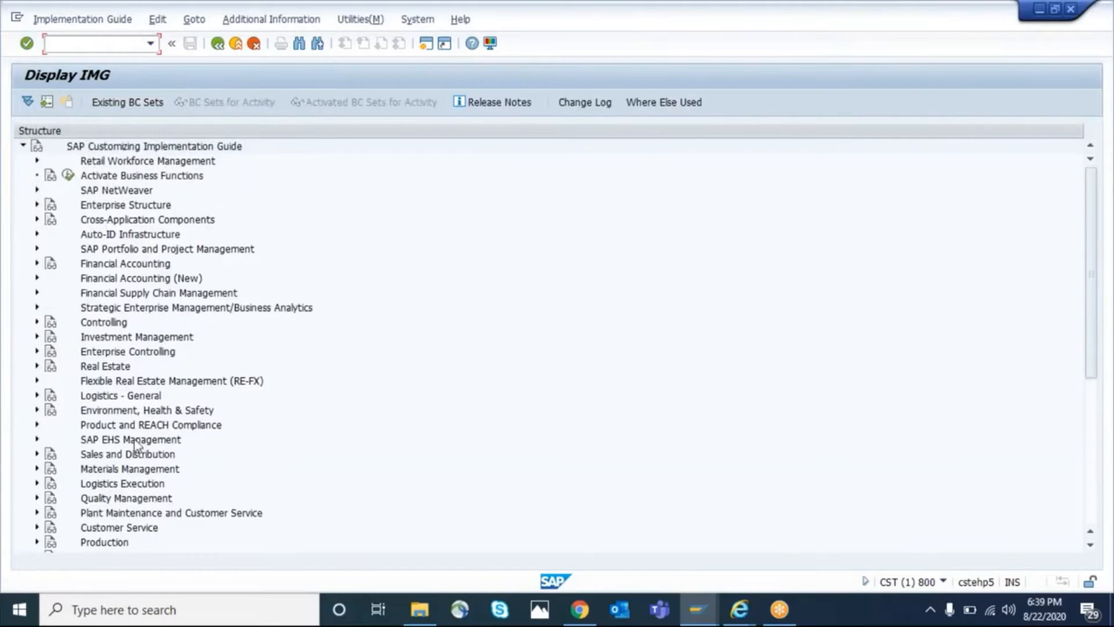
Open the activity Define MRP Group for Each Material Type under Materials Management, Consumption-Based Planning, MRP Groups
click(37, 468)
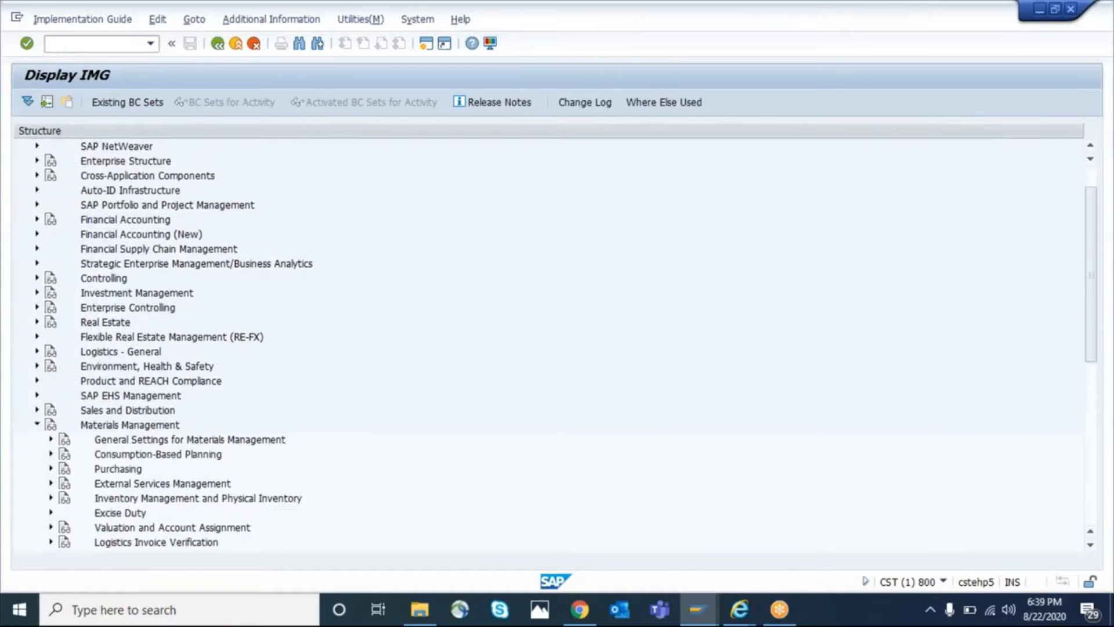
click(50, 454)
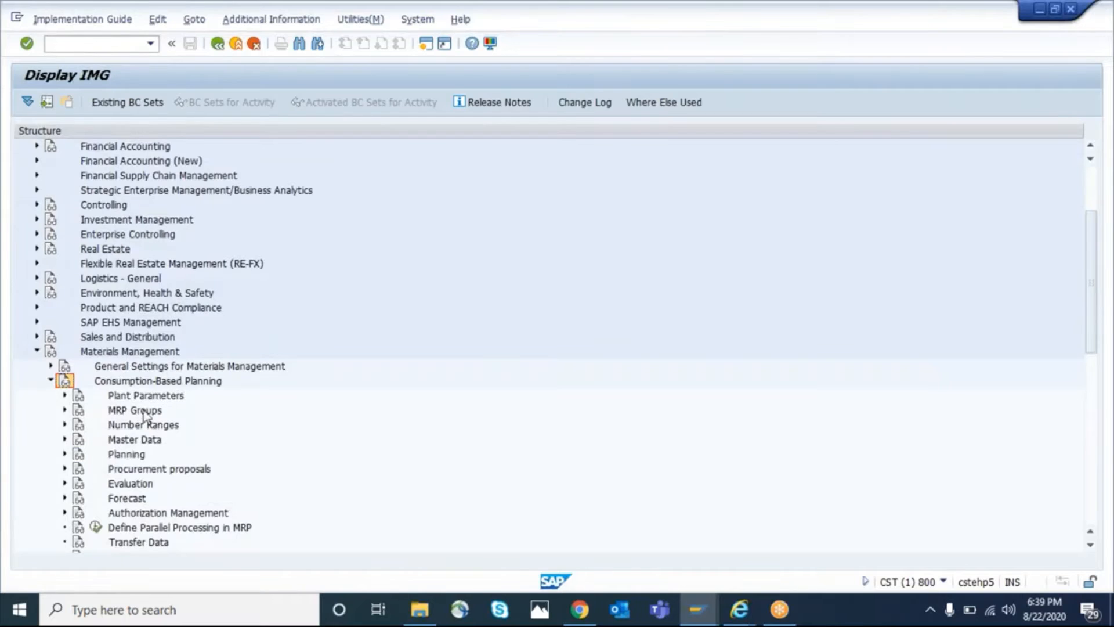
click(139, 410)
click(65, 409)
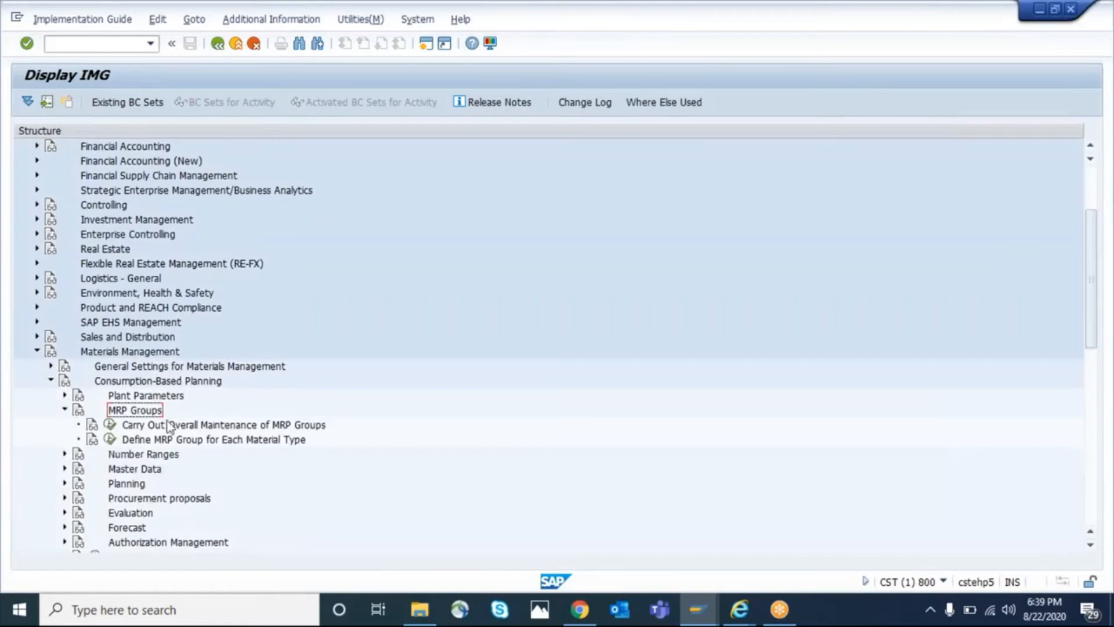
key(Down)
key(Down)
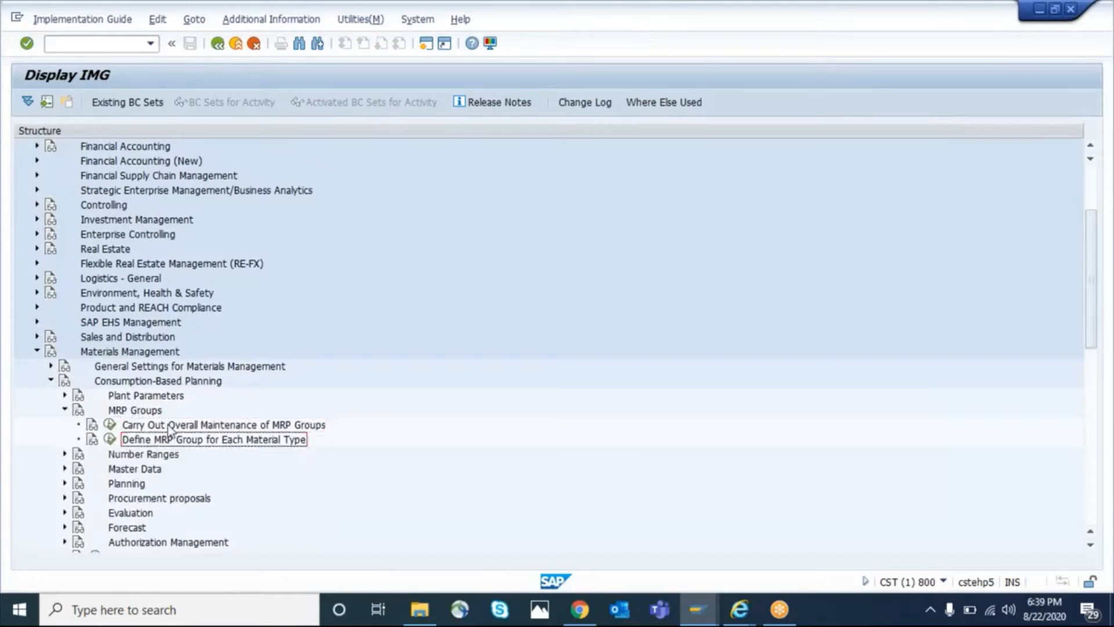
click(168, 427)
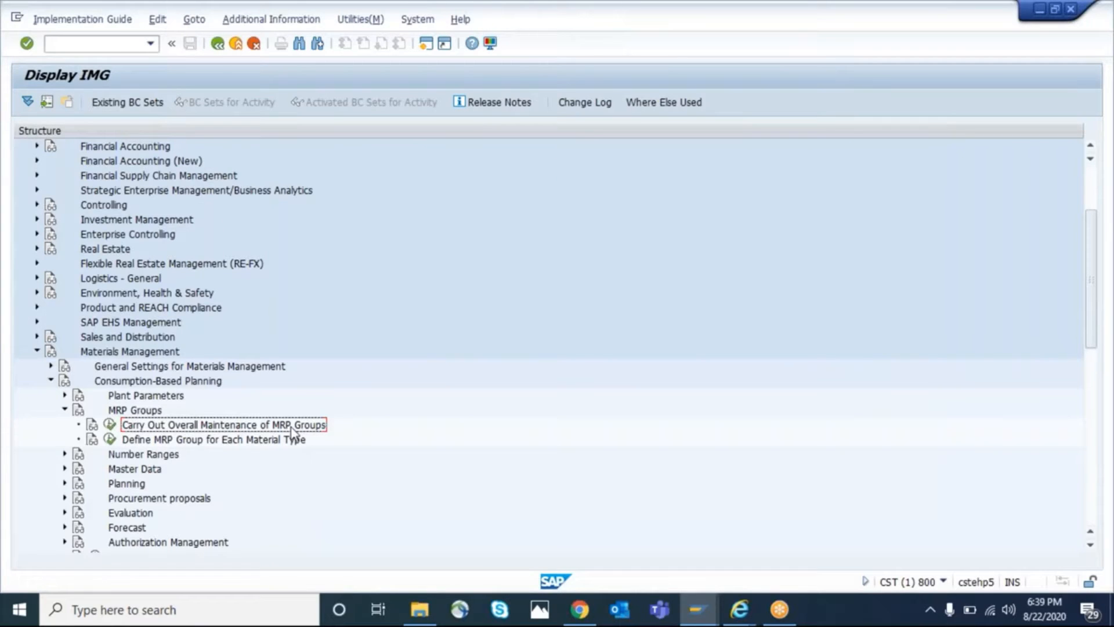
click(160, 441)
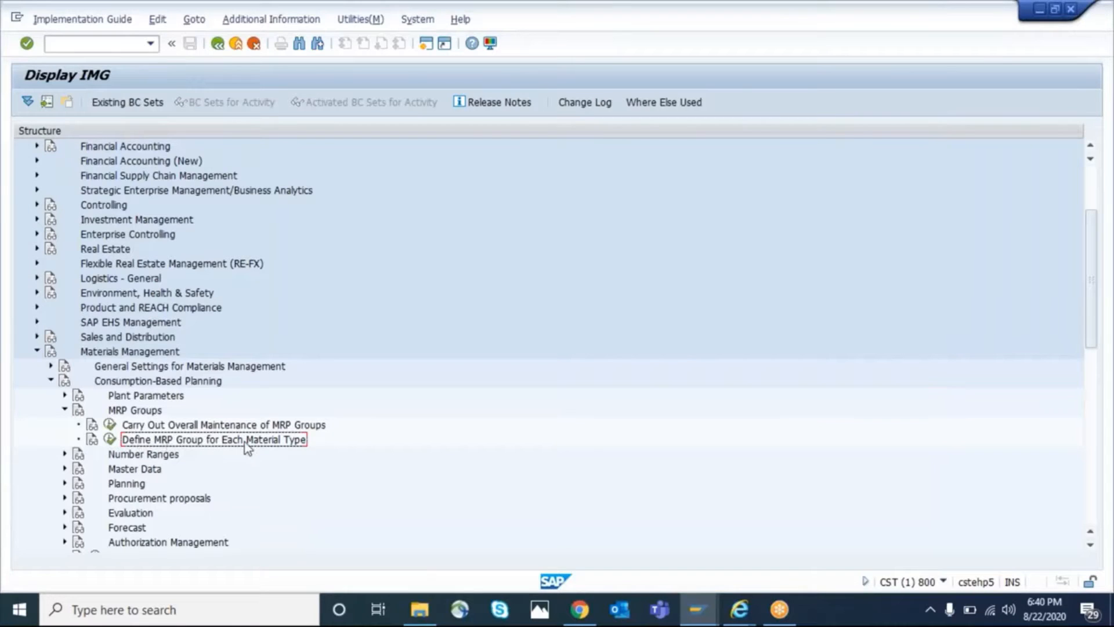
click(110, 440)
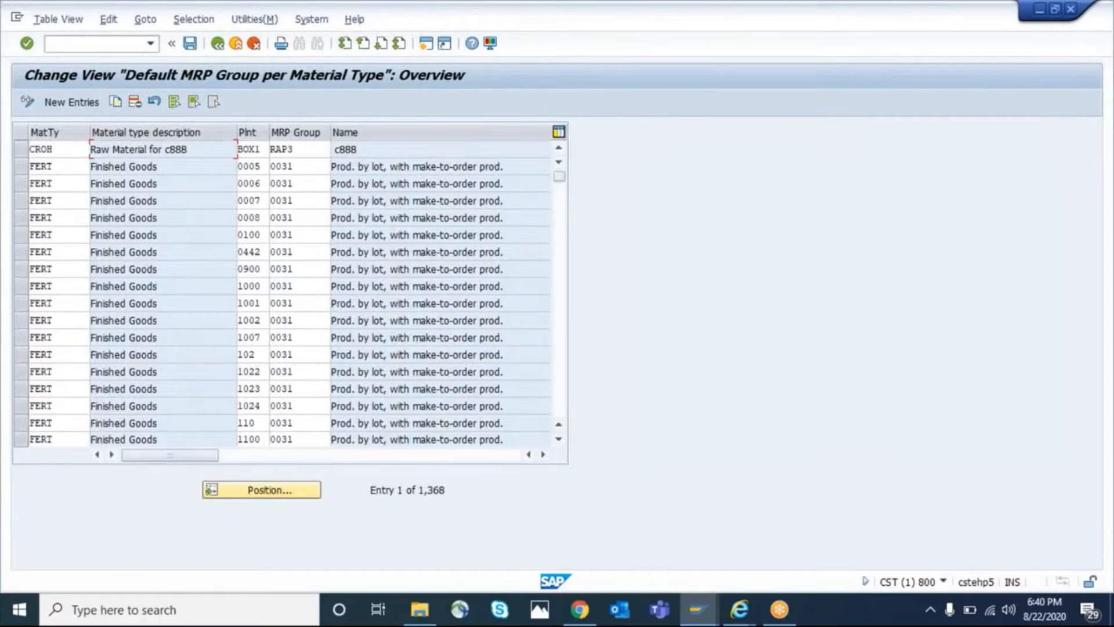
Check the first entry's material type, plant and MRP group, and position the list at material type GROH
click(63, 149)
click(254, 149)
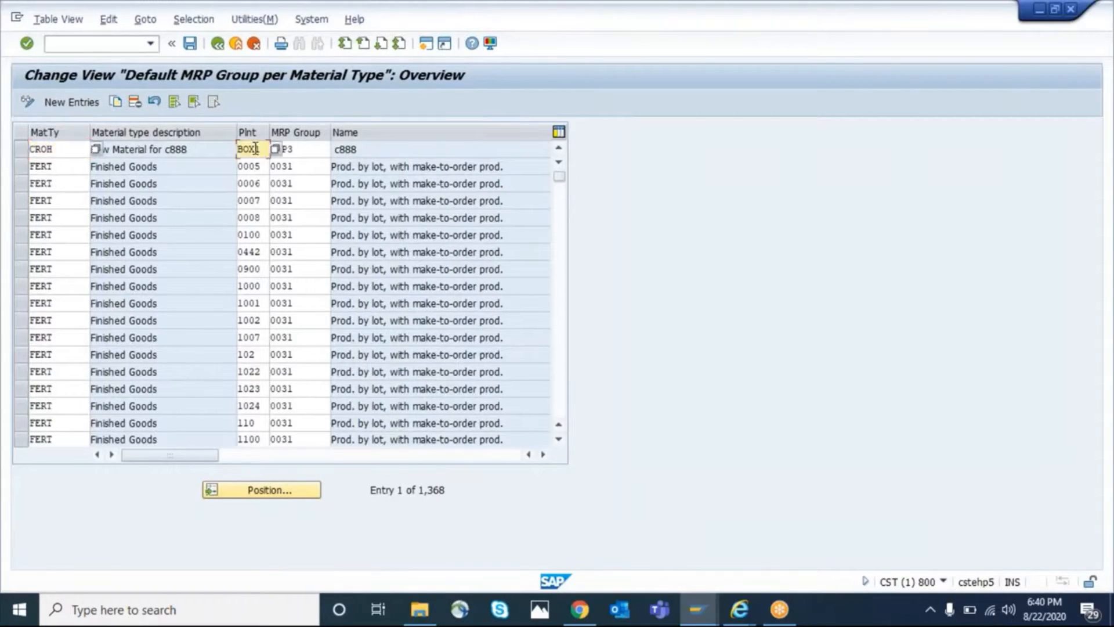
click(324, 148)
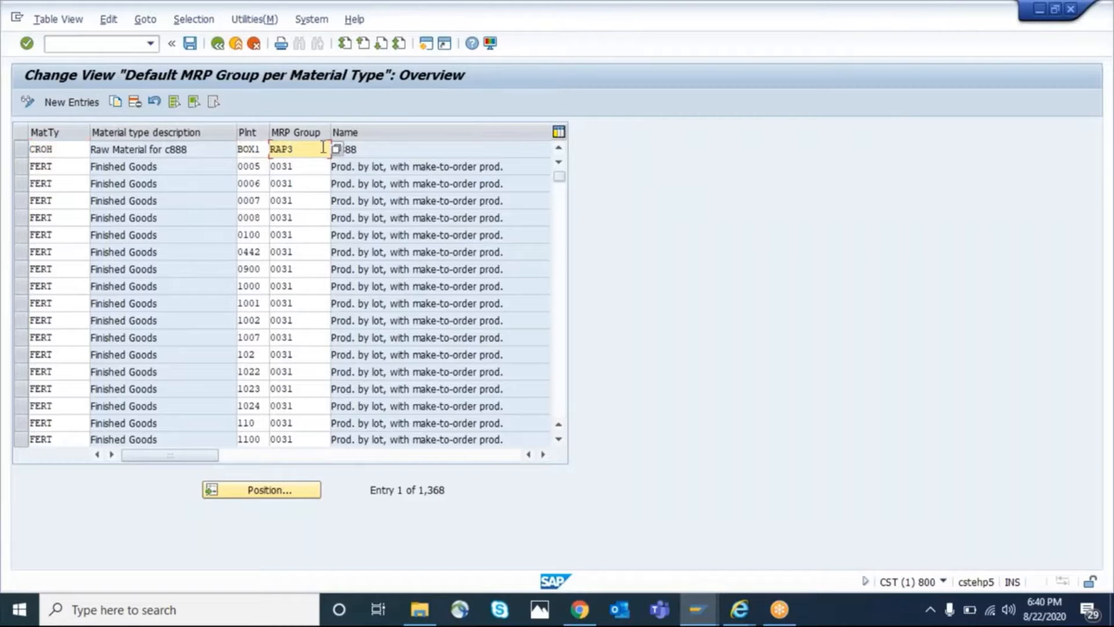
click(269, 490)
text(G)
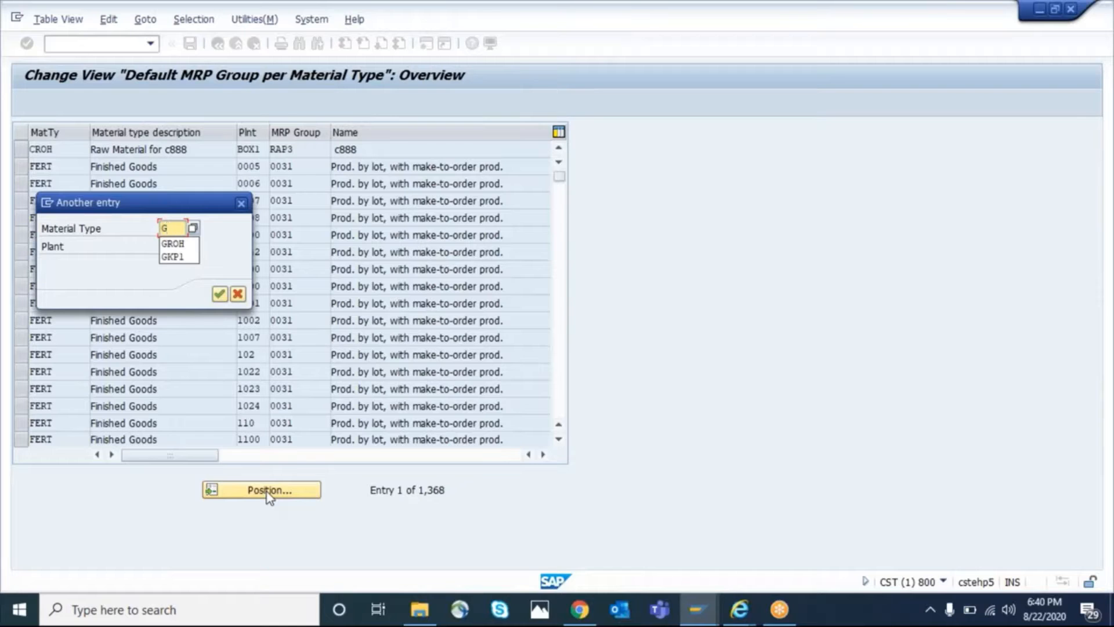
text(ROH)
key(Tab)
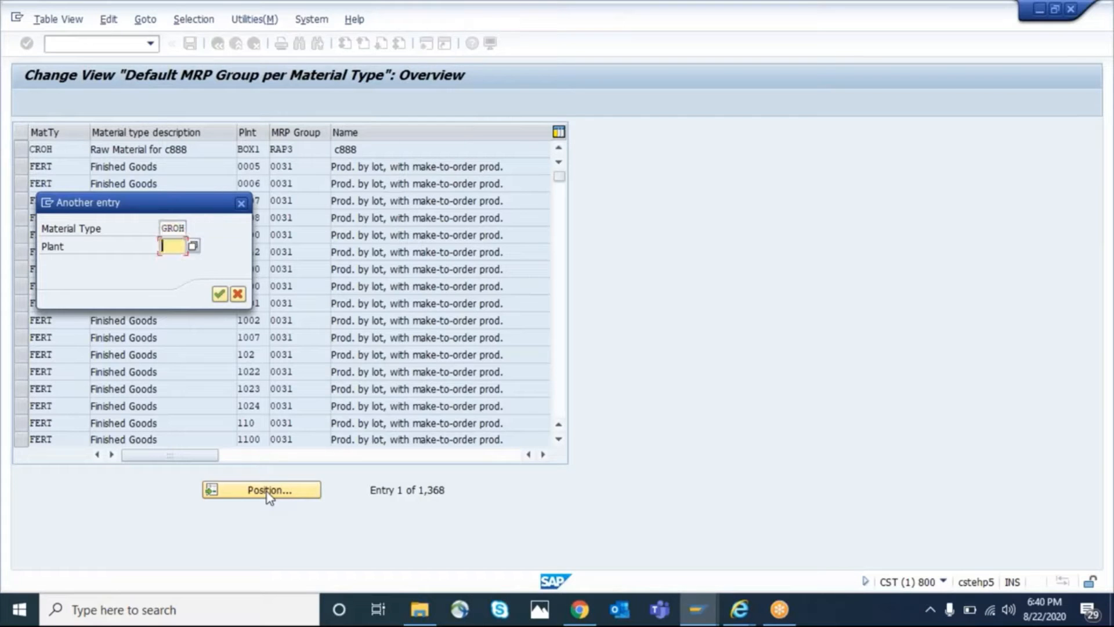
key(Return)
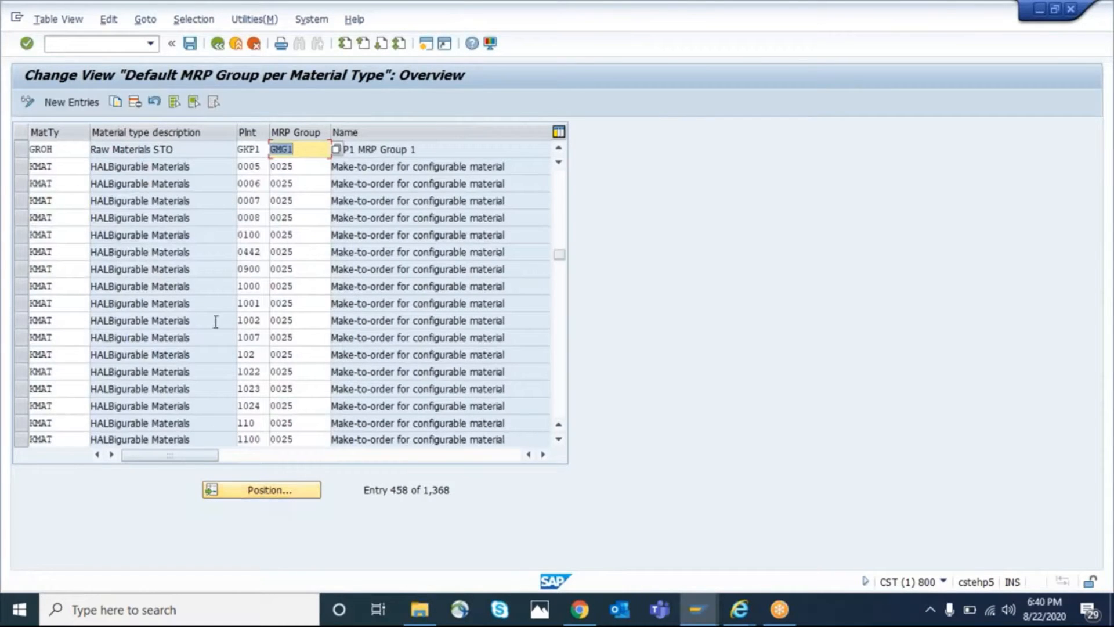
Examine the GROH entry's plant and default MRP group, and switch to the Change Material session
click(20, 154)
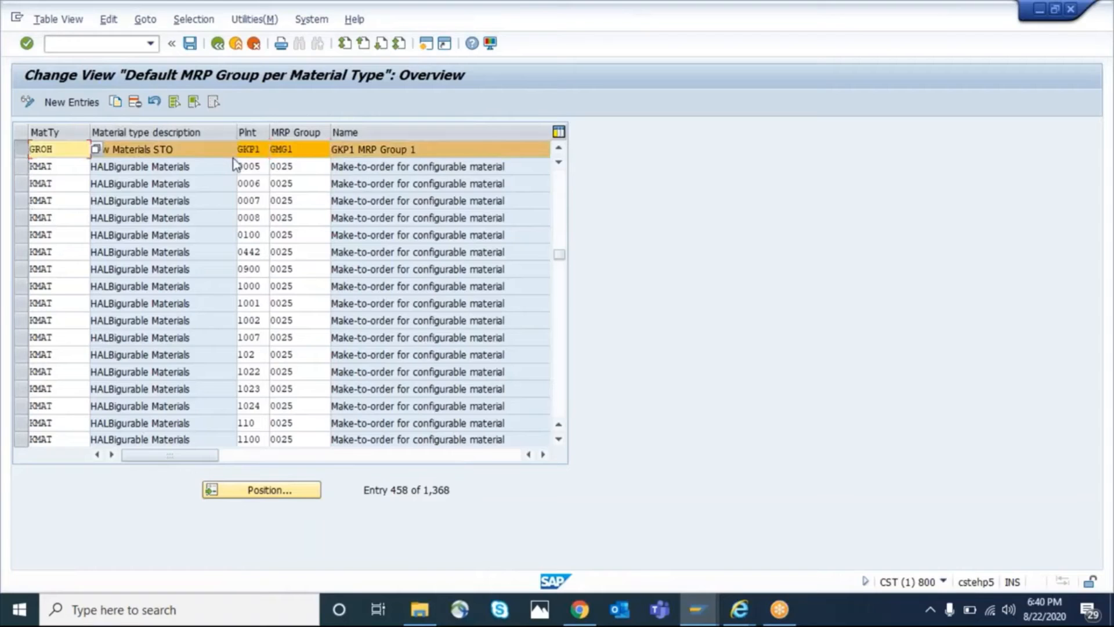
click(261, 149)
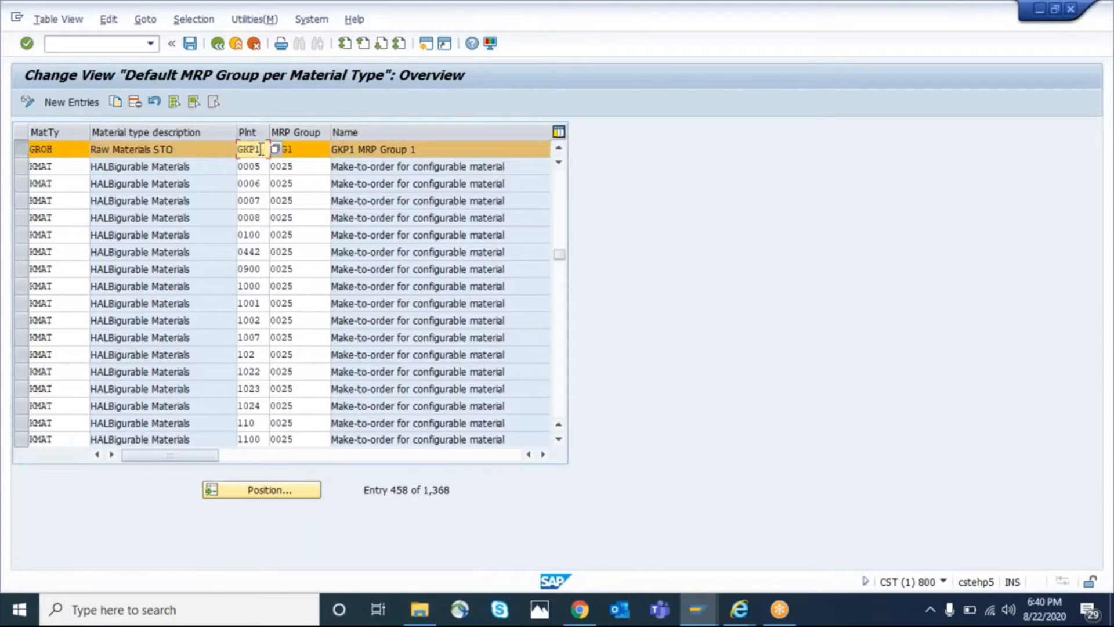
click(313, 150)
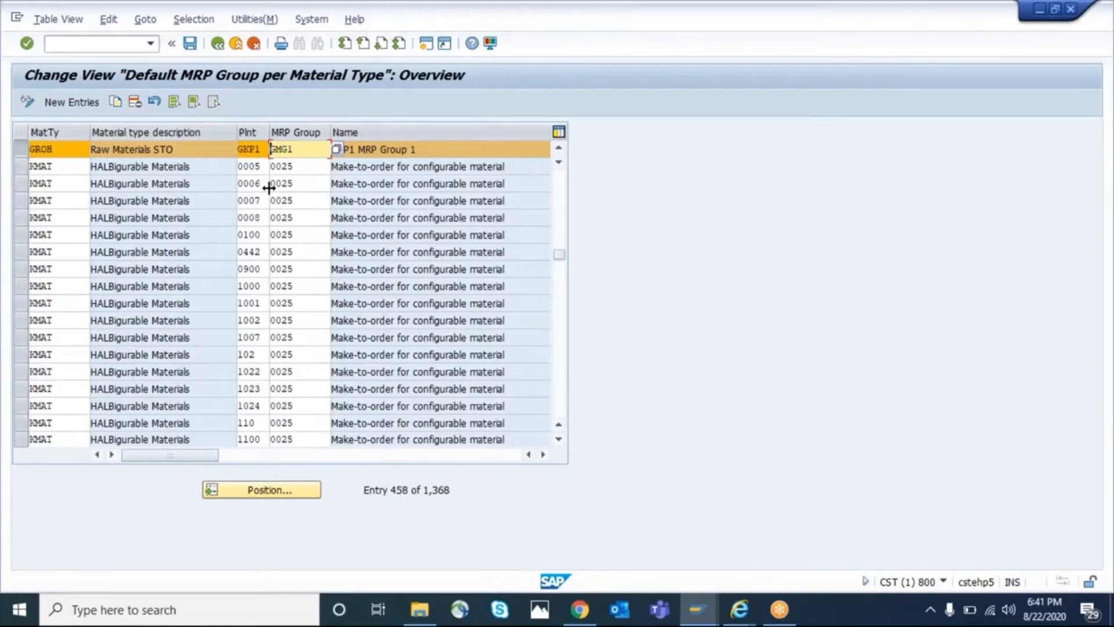
click(977, 106)
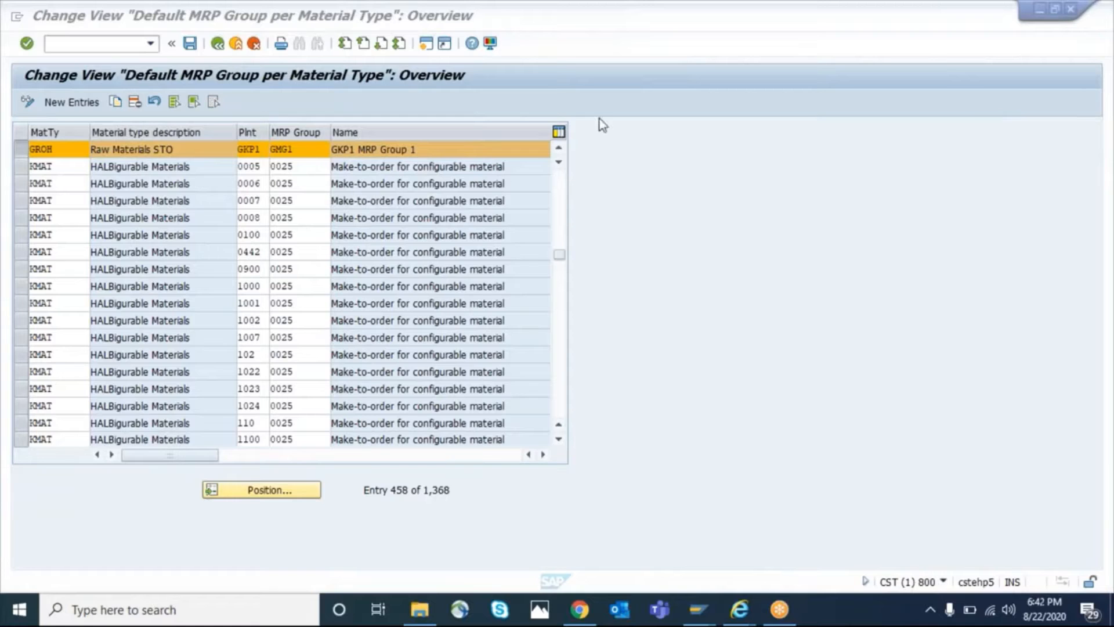
click(281, 97)
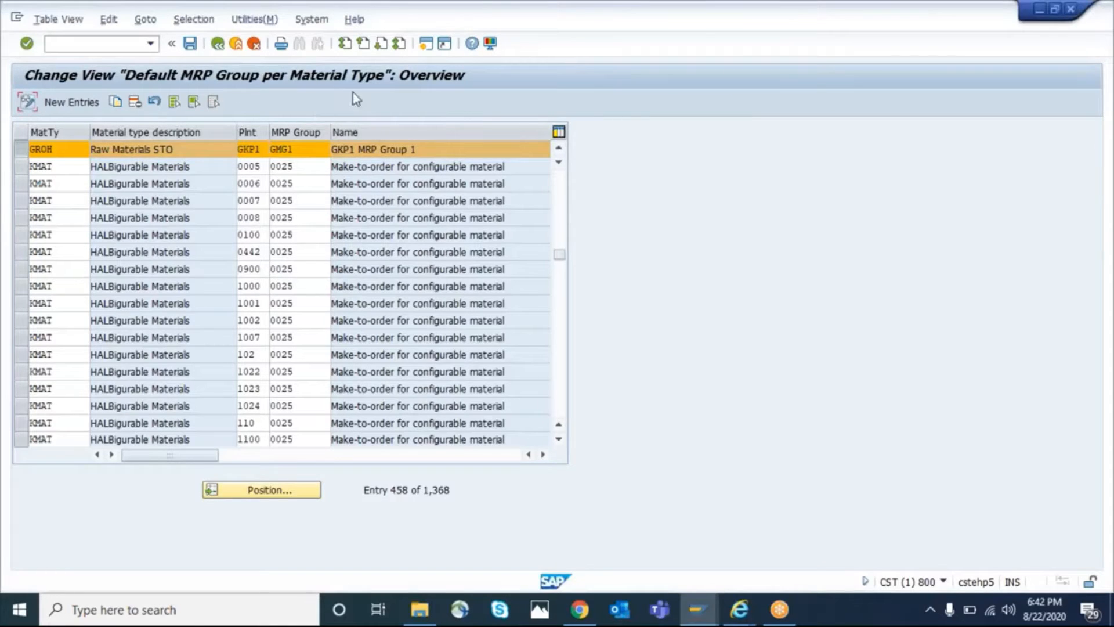
key(alt+Tab)
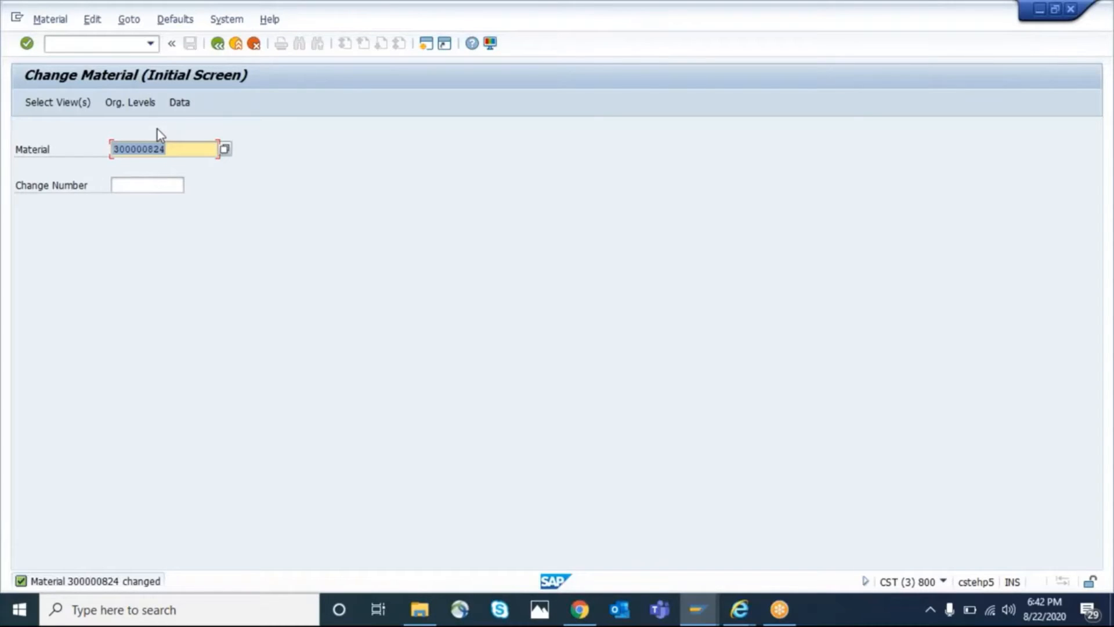
key(Return)
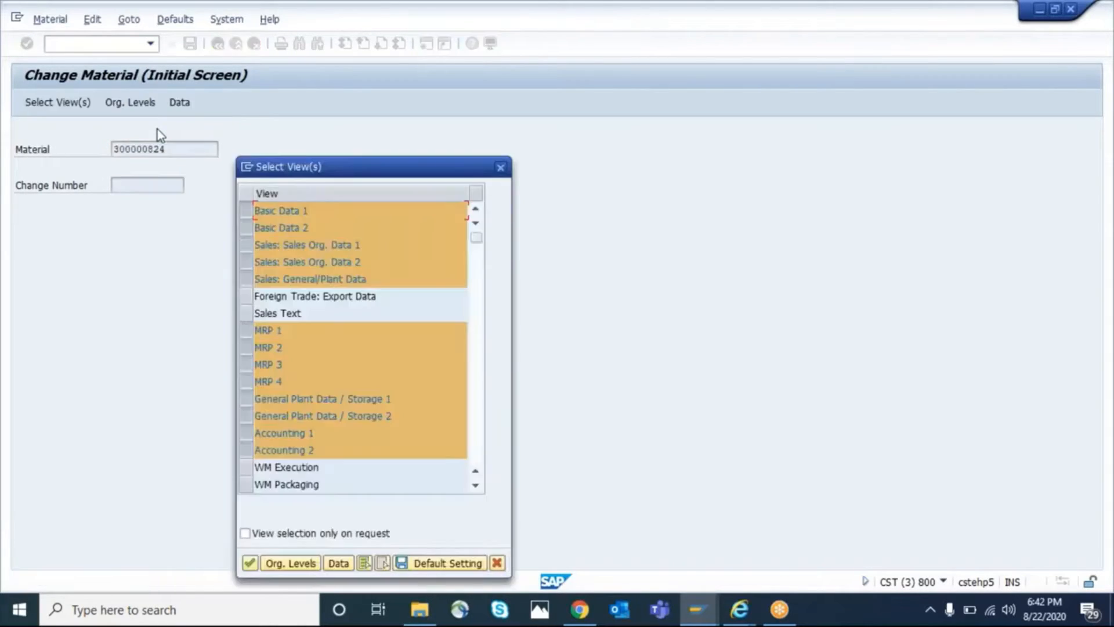
click(383, 563)
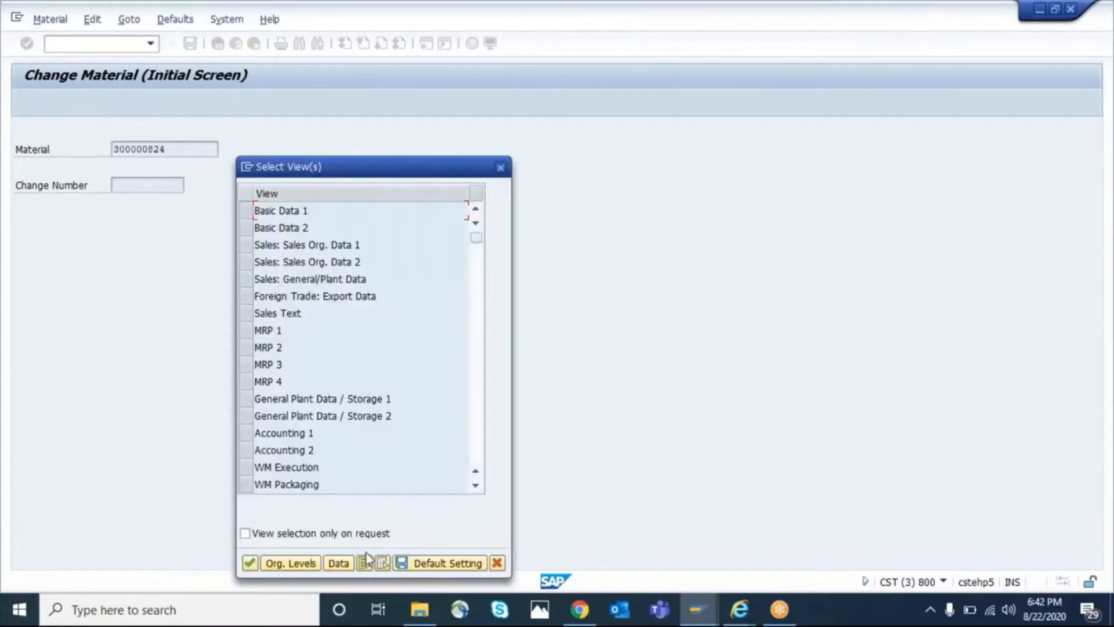
click(246, 334)
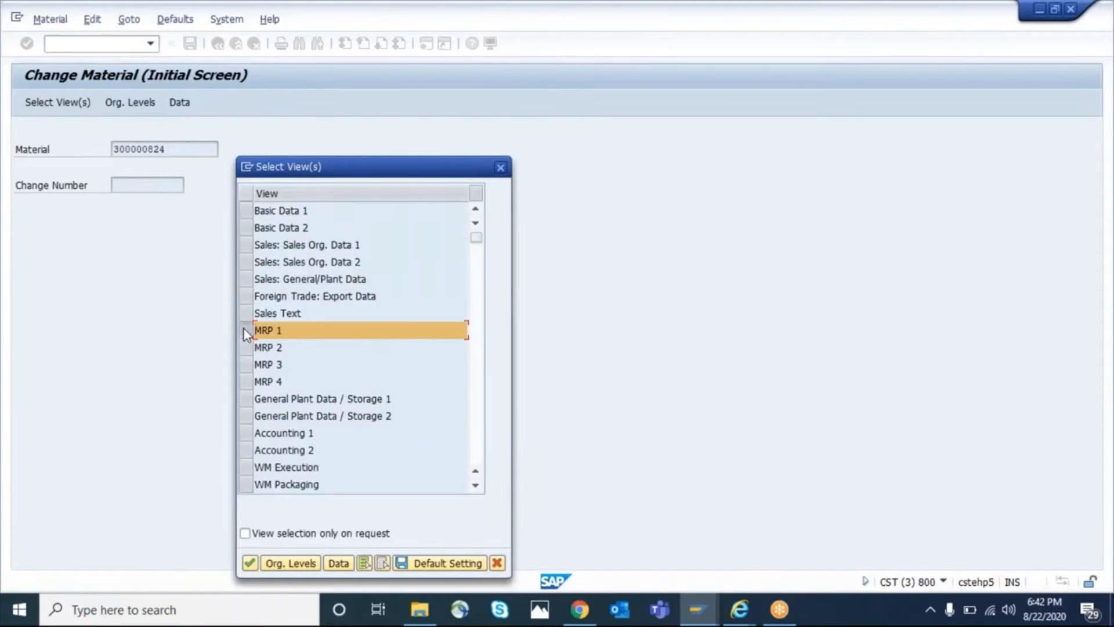
key(Return)
text(1000)
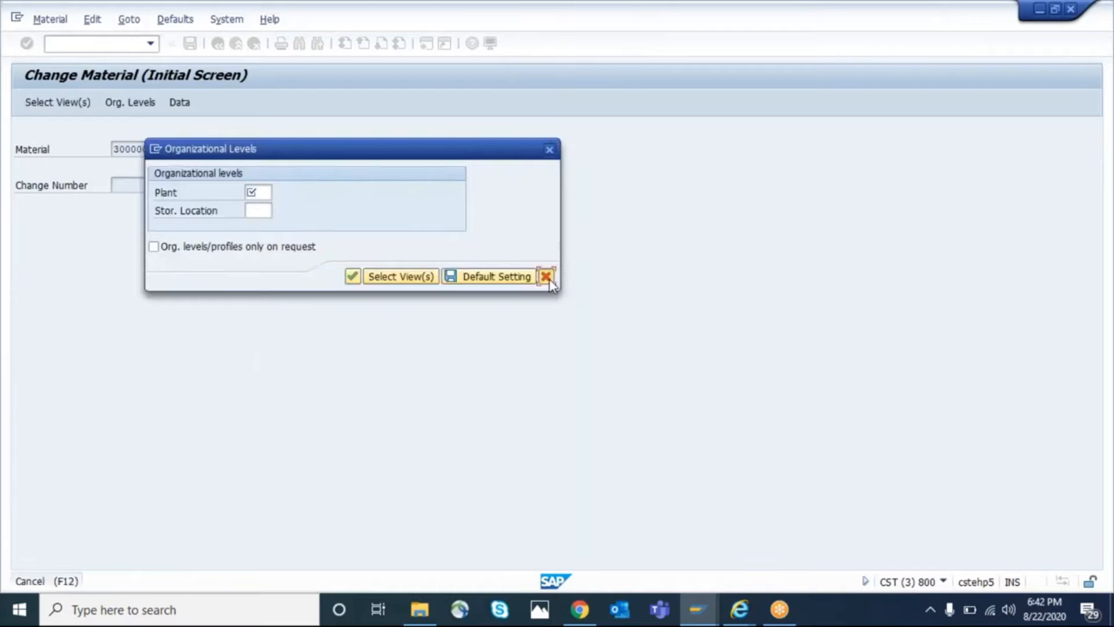
click(546, 276)
Start creating another material with transaction /NMM01 and proceed to its organizational levels
click(62, 42)
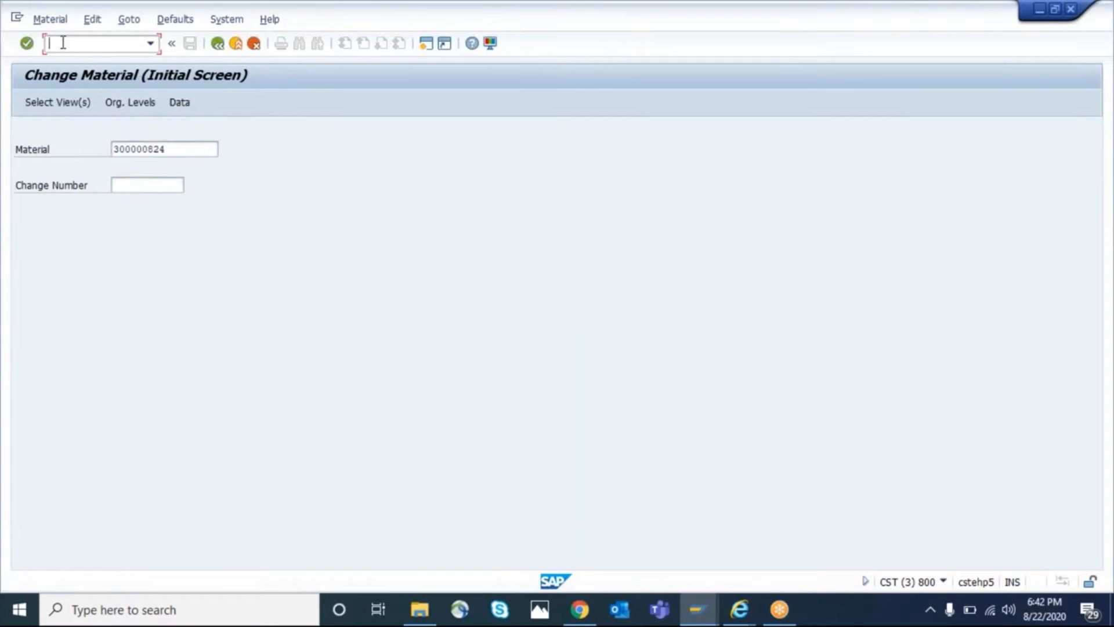
text(/NMM01)
key(Return)
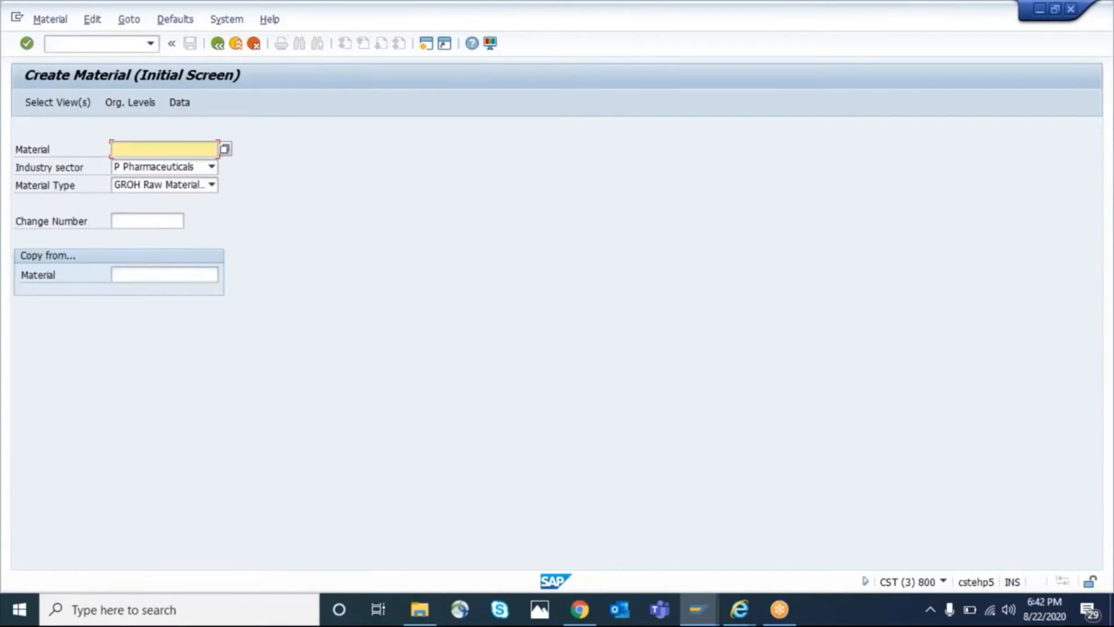
key(Return)
key(Return)
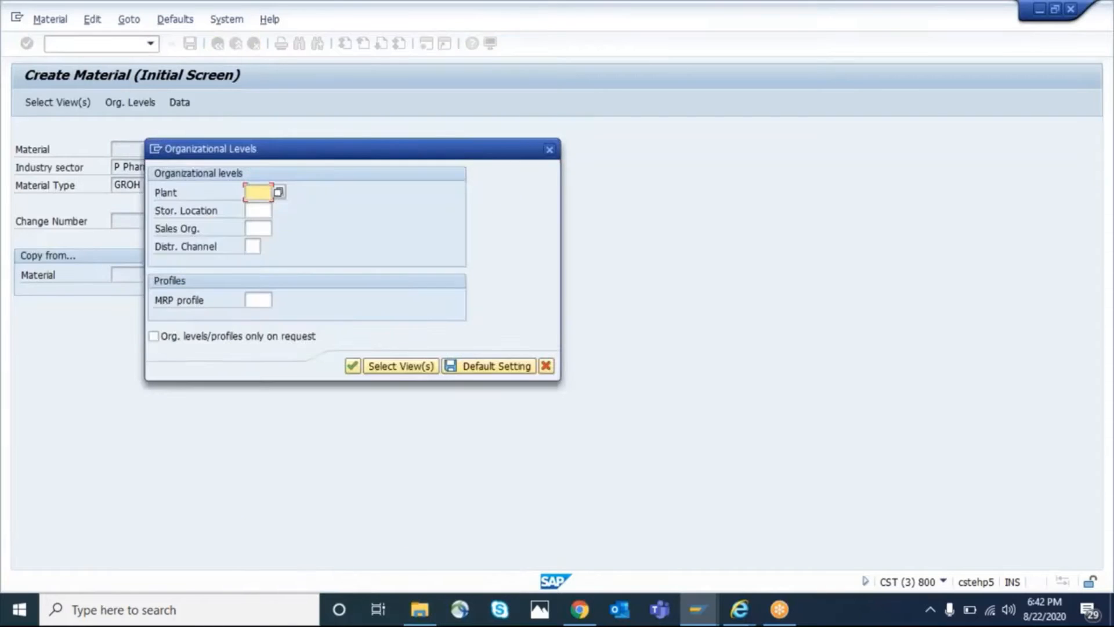
Enter the organizational levels plant GKP1, storage location 0002, sales organization GKSO and distribution channel 10, and continue to the material data
text(gkp1)
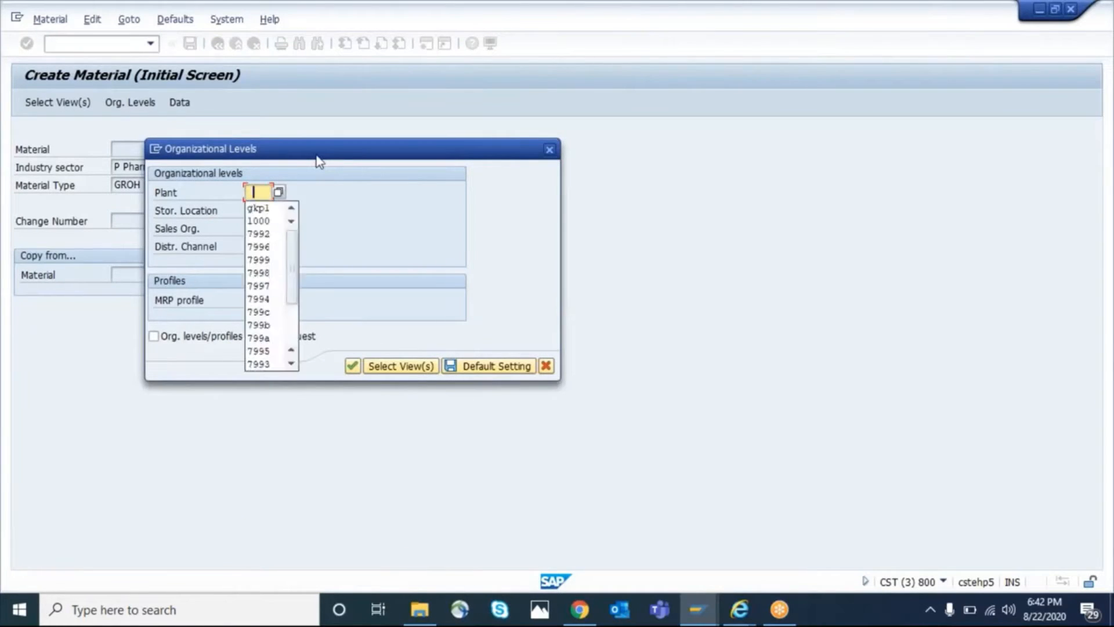
key(Tab)
text(0002)
key(Tab)
text(gks0)
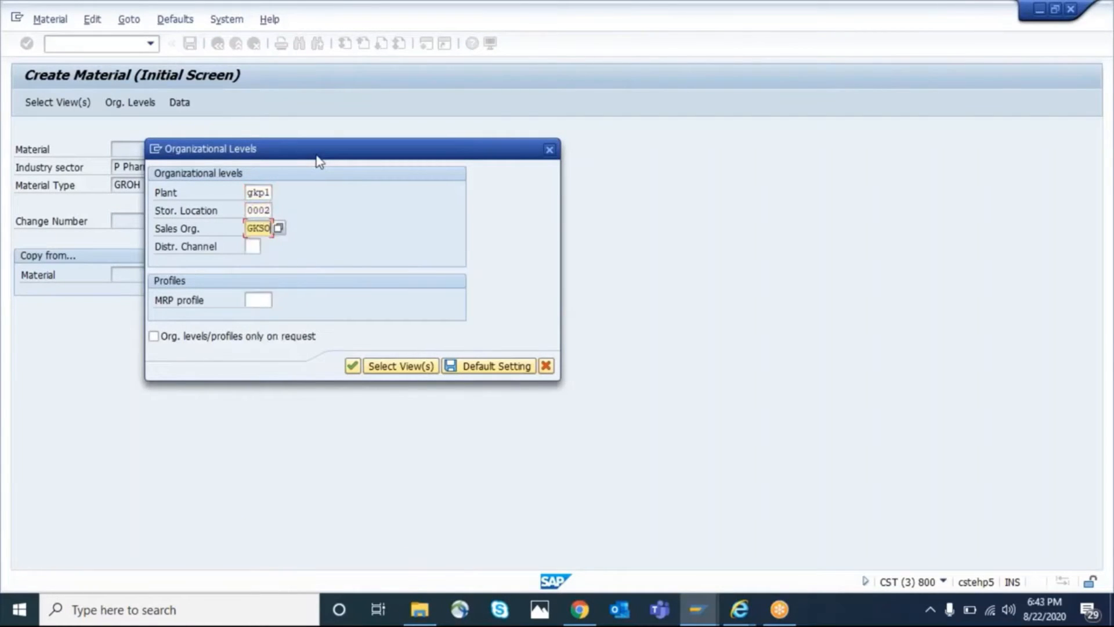
key(Return)
key(Return)
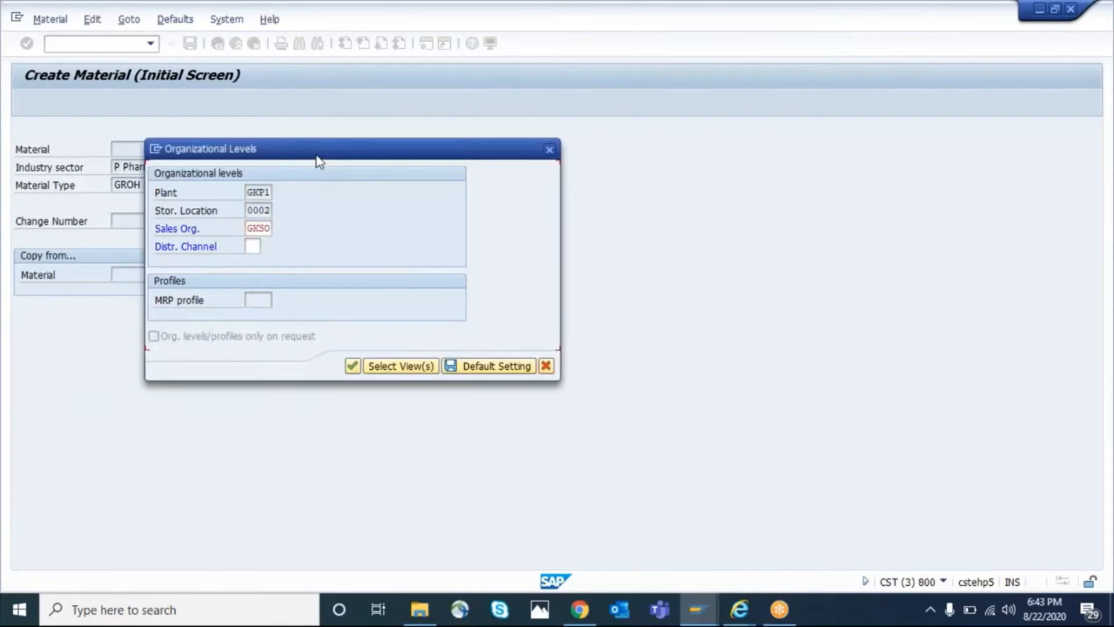
key(BackSpace)
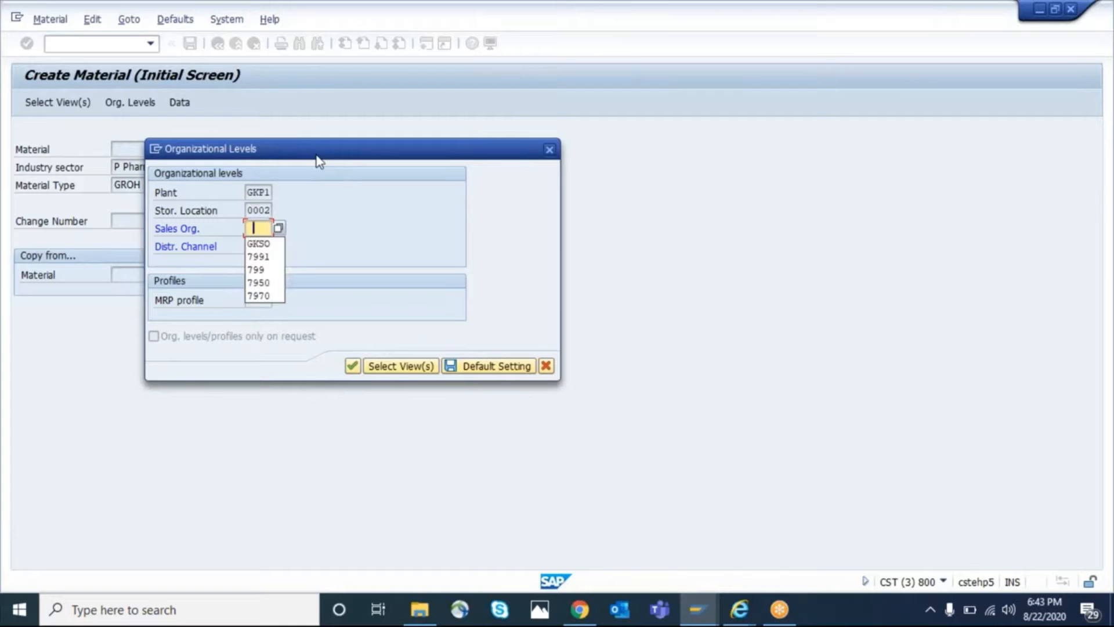
key(Down)
key(Return)
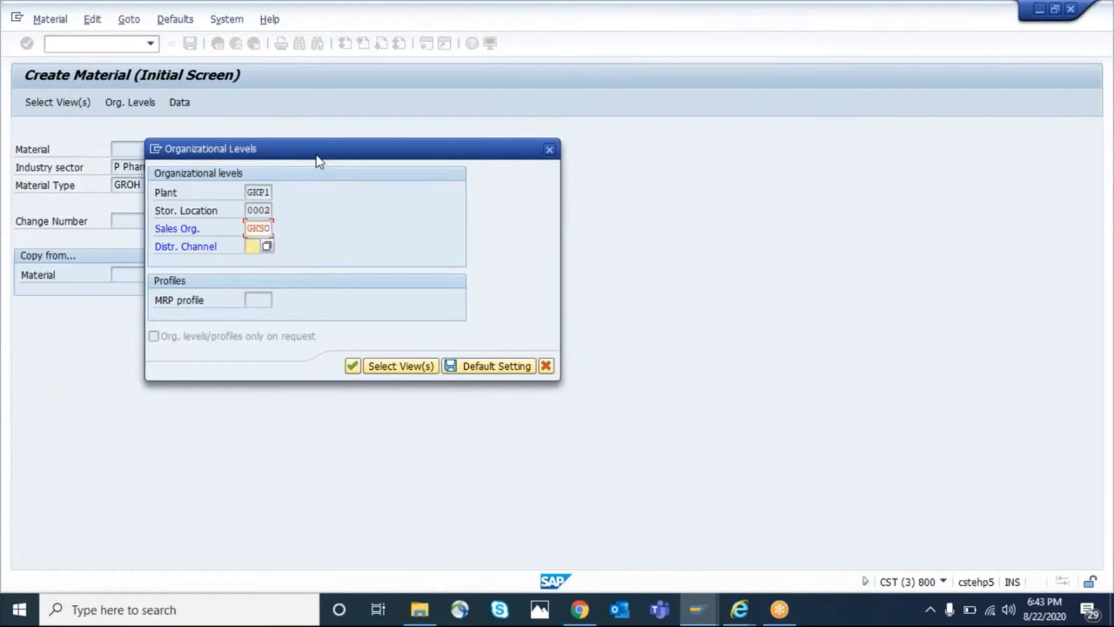
key(Return)
Enter the material description Motor Pump in Basic data 1
key(BackSpace)
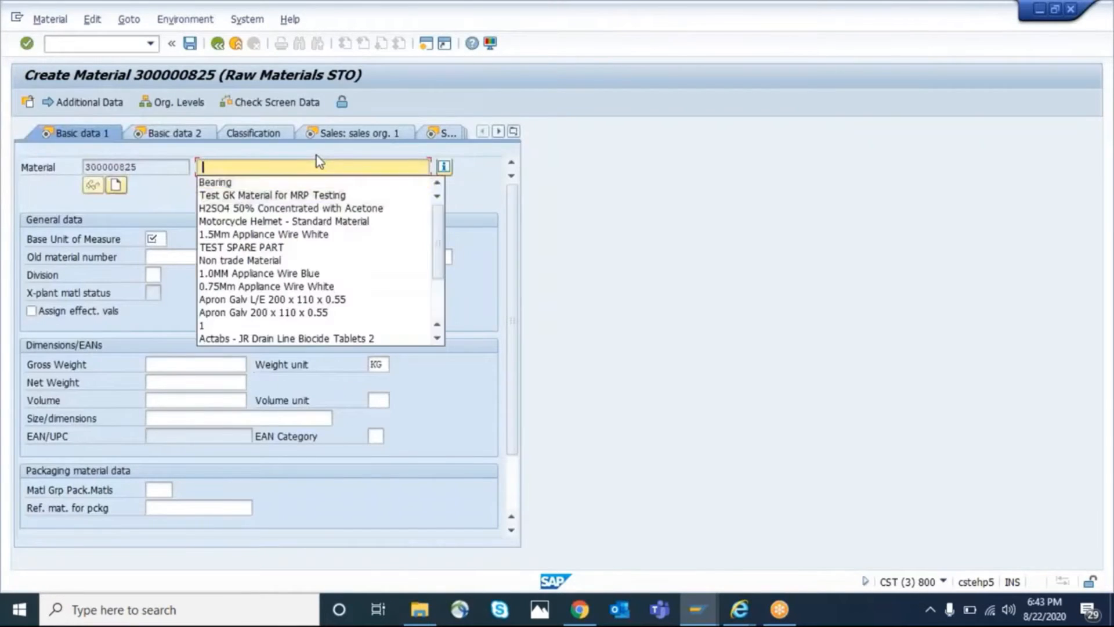
key(Down)
key(Escape)
key(BackSpace)
text(Motor)
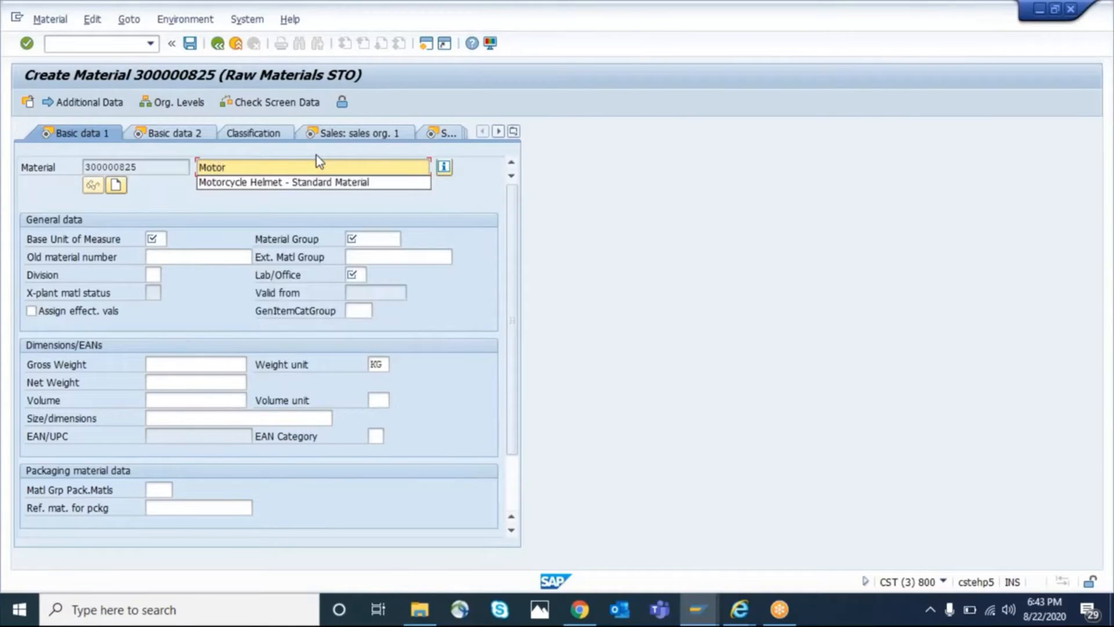
text( Pump)
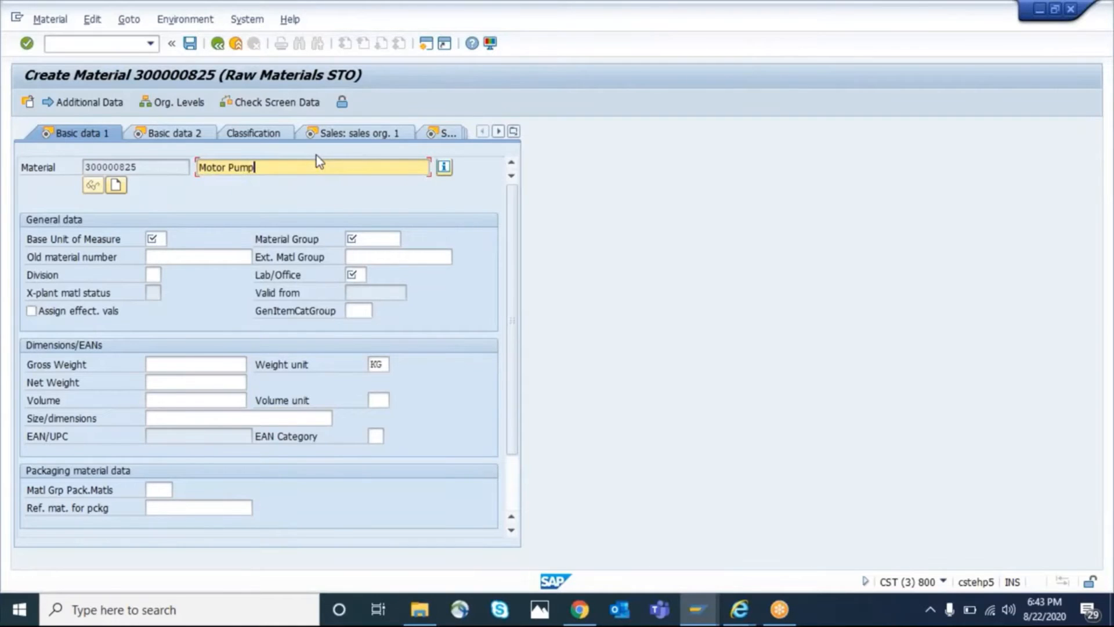
Set base unit of measure PC, material group 01 and lab/office 001, and proceed to the tax data
key(Return)
text(pc)
key(Tab)
text(01)
key(Tab)
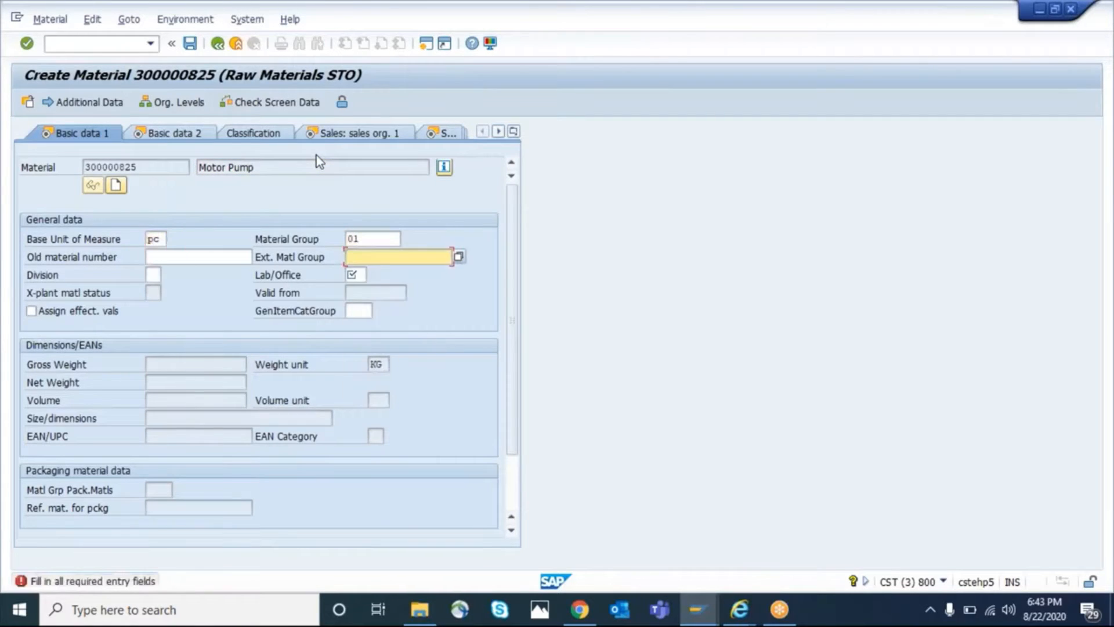
key(Tab)
text(001)
key(Return)
key(Return)
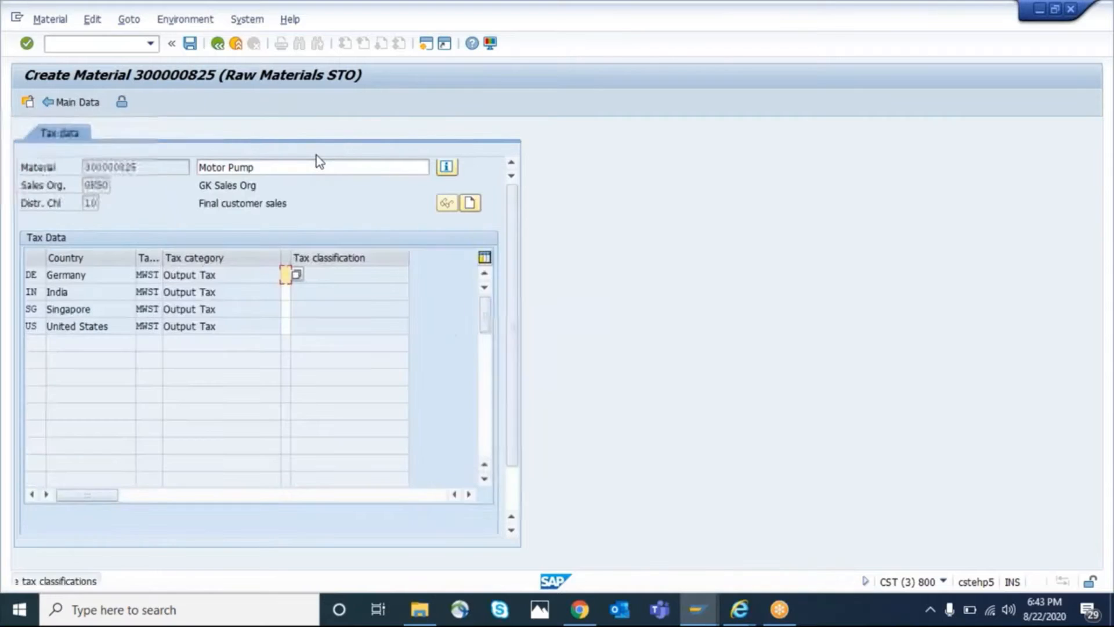
Set tax classification 1 for Germany, India, Singapore and United States, and continue to Sales: sales org. 2
text(111)
text(1)
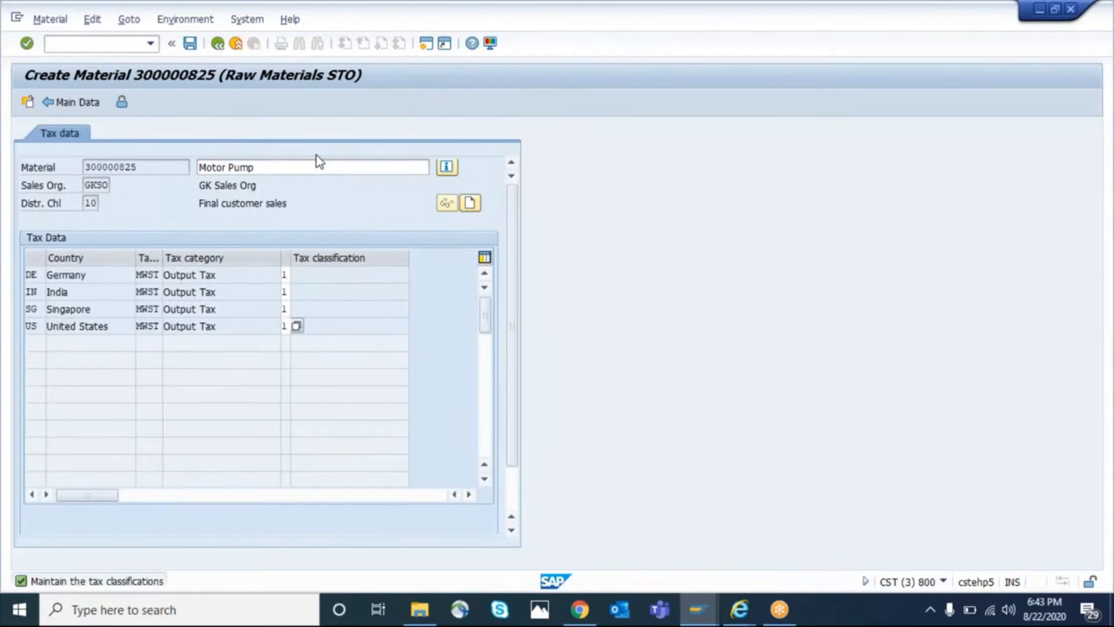
key(Return)
key(Return)
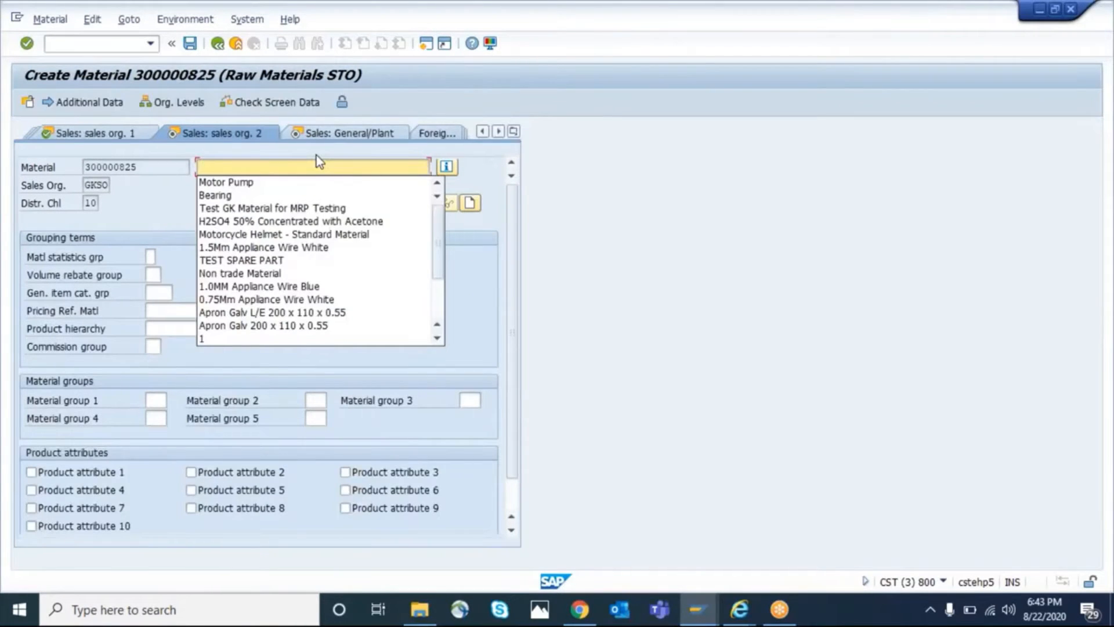
Re-enter the description Motor Pump and set the item category group to NORM in Sales: sales org. 2
key(Down)
key(Return)
key(Return)
text(norm)
key(Return)
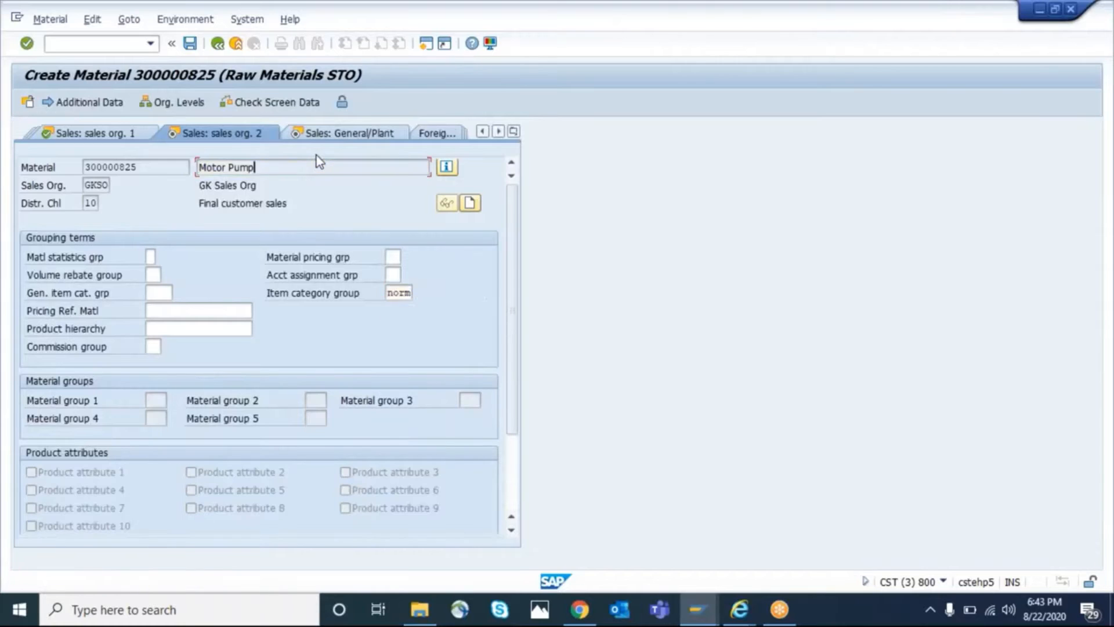
key(Return)
key(Return)
Set transportation group 0001 and a loading group in Sales: General/Plant, and advance to MRP 1
key(Return)
key(Return)
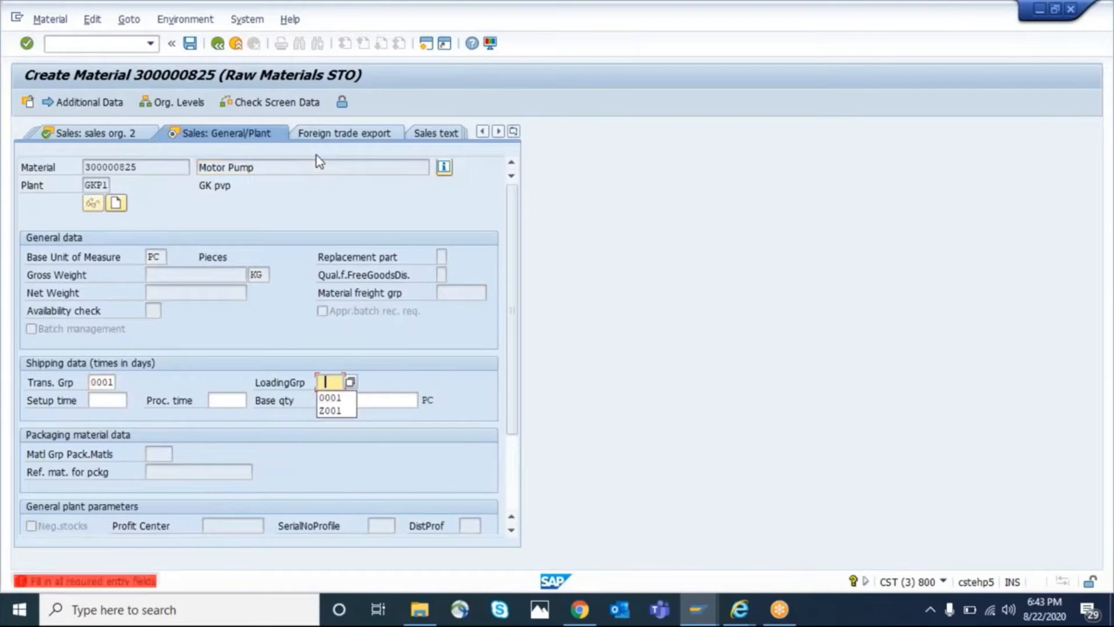
key(Return)
key(Return)
Enter purchasing group 001, MRP type VB and reorder point 500 in MRP 1
key(Return)
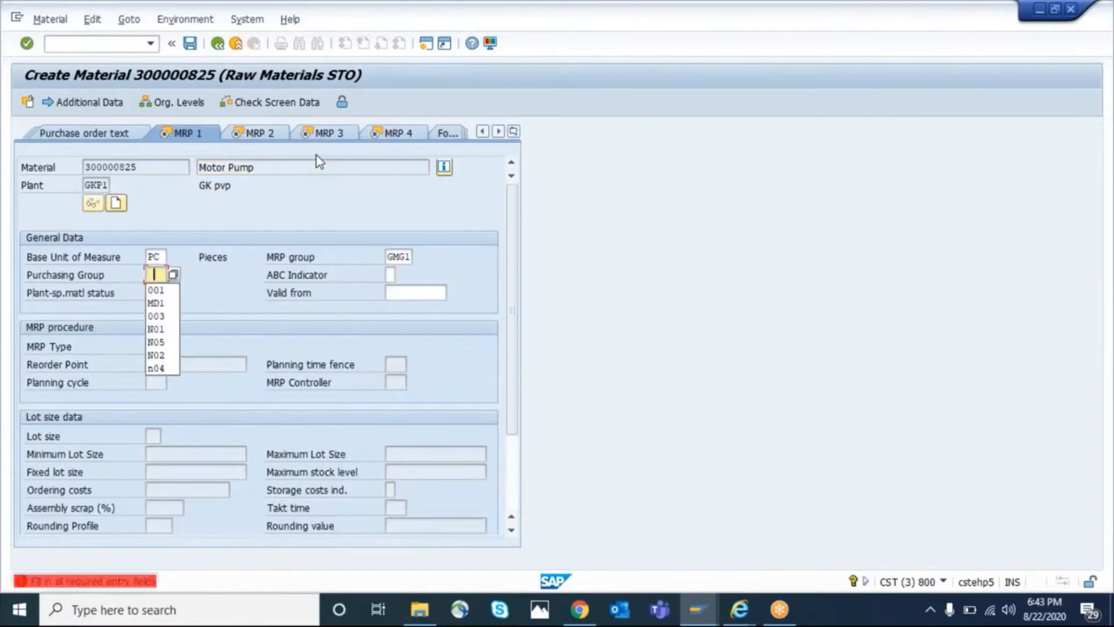
key(Return)
key(Return)
key(Return)
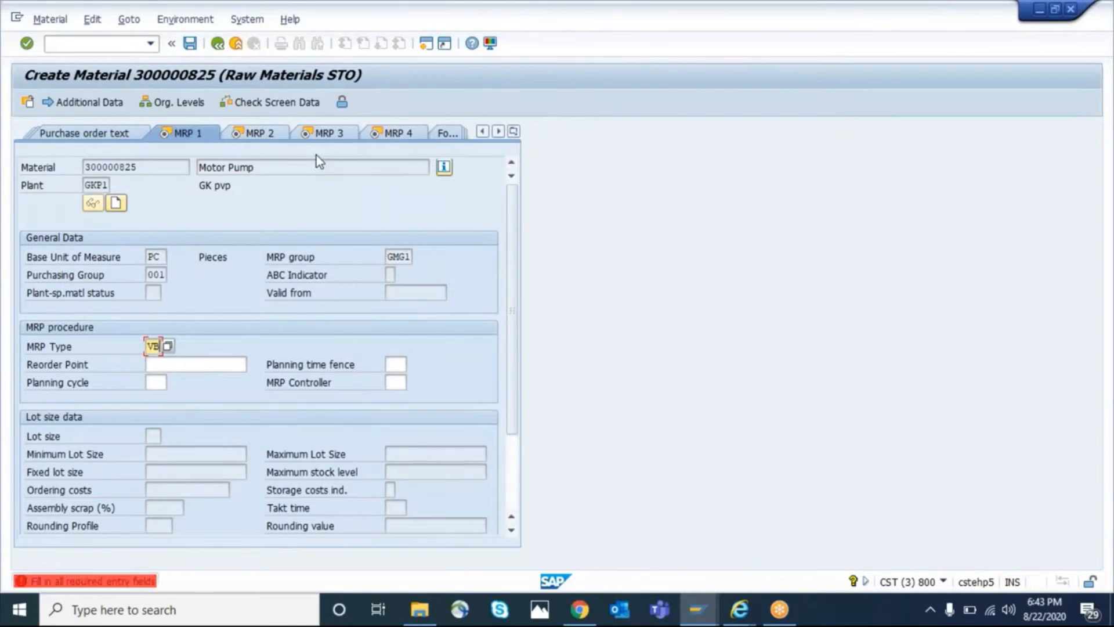
key(Return)
Set MRP controller 001 and lot size EX in MRP 1, and a planned delivery time of 10 days in MRP 2
key(Return)
key(Return)
key(Return)
key(Return)
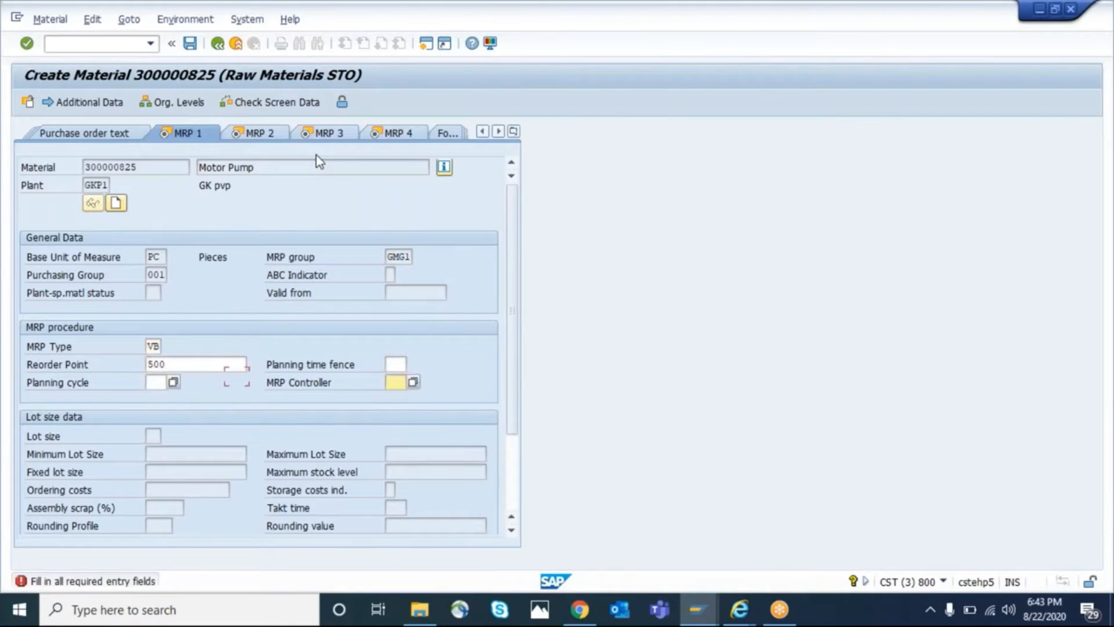
key(Return)
key(Return)
key(Return)
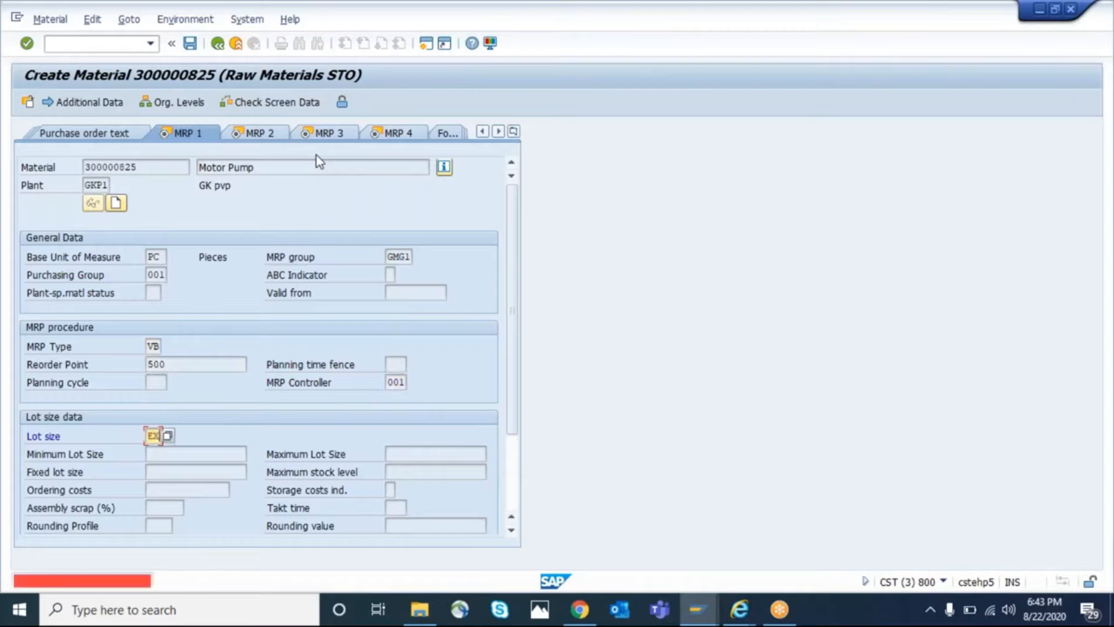
key(Return)
key(Return)
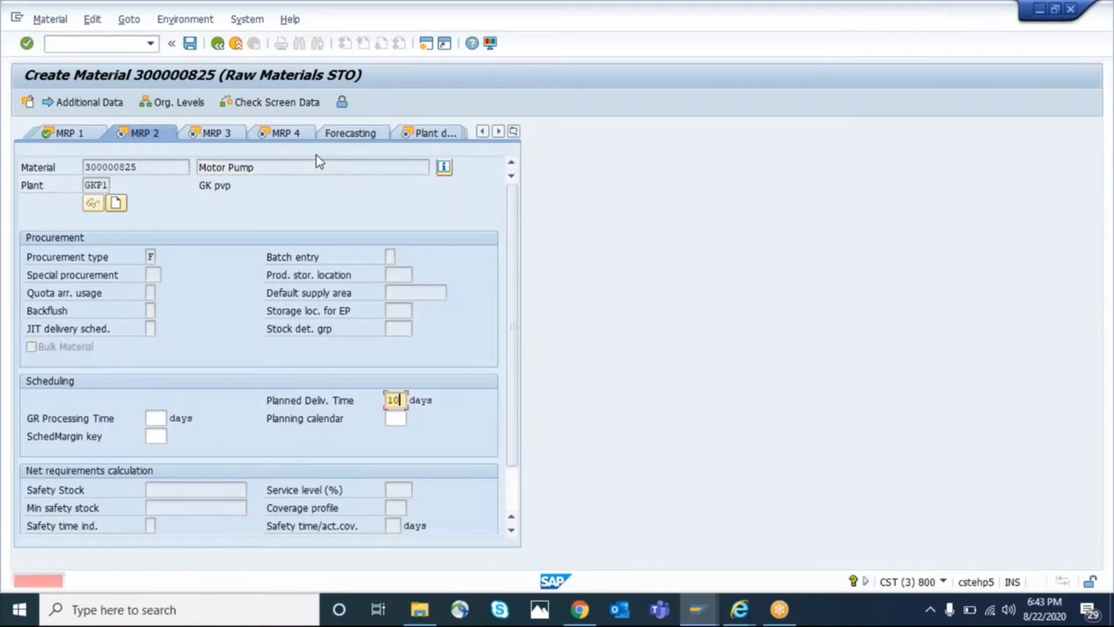
key(Return)
Return to MRP 1 and check the defaulted MRP group of the new material
click(81, 140)
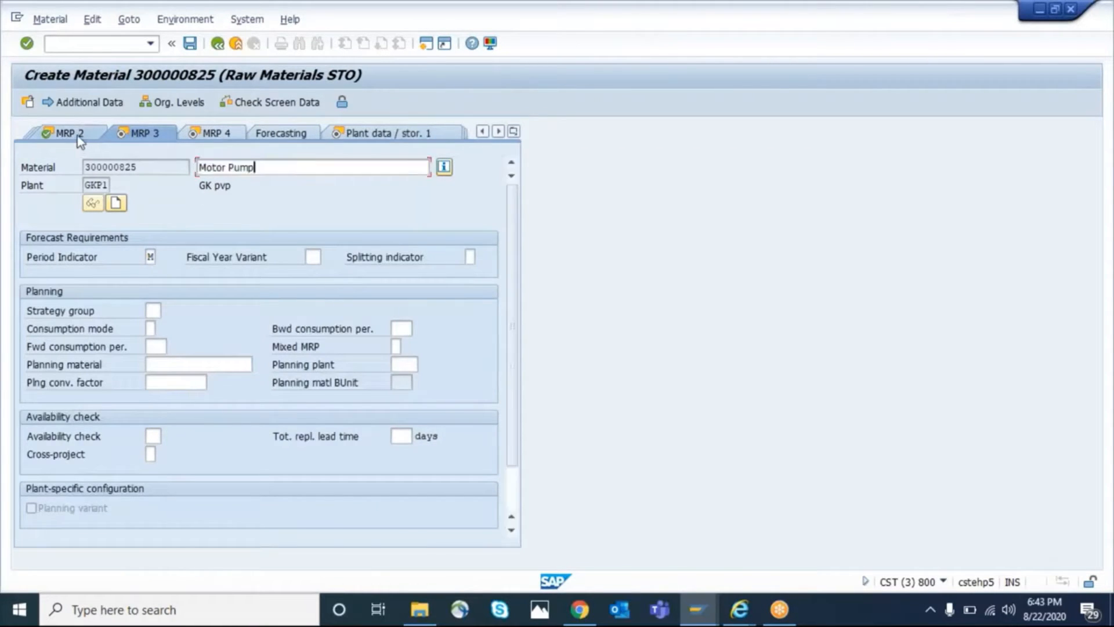
click(82, 141)
click(399, 257)
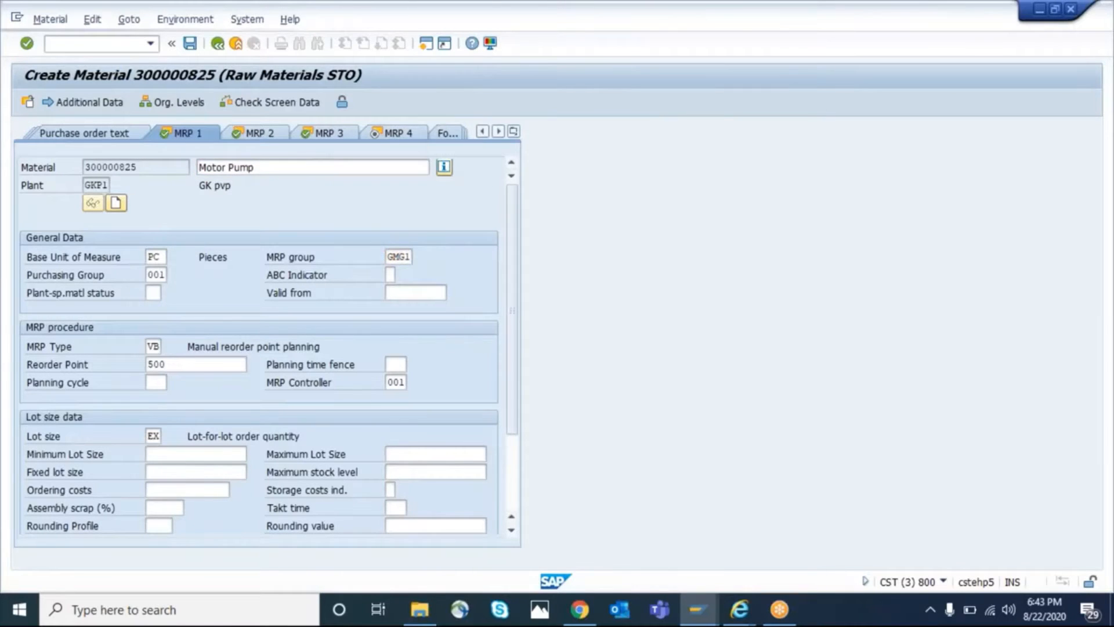
key(F4)
double_click(398, 259)
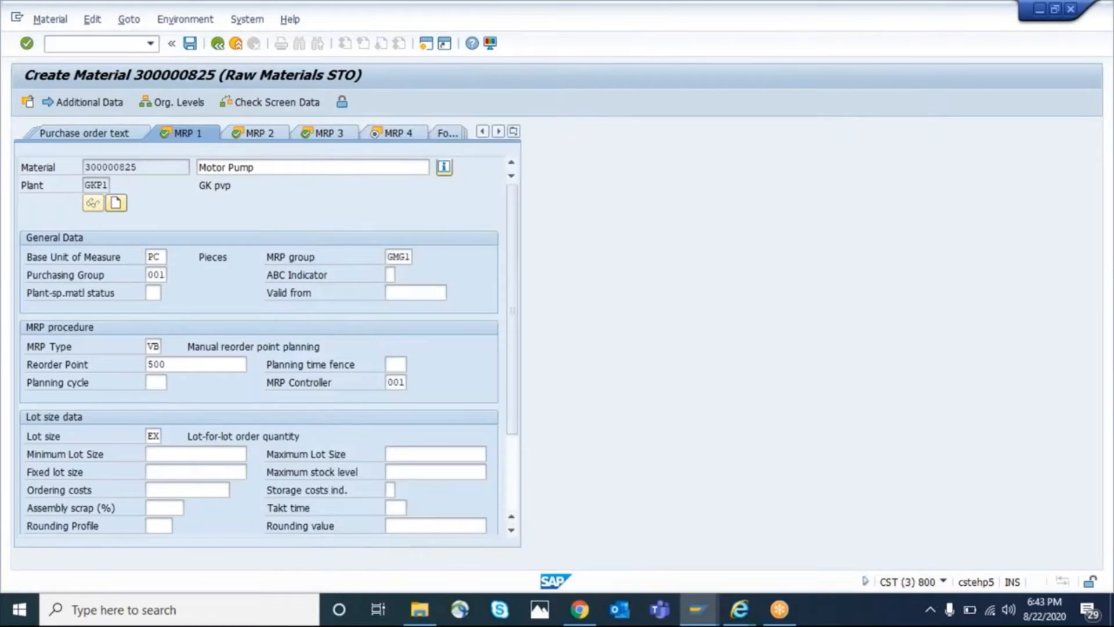
Proceed through the remaining views to Accounting 1, set valuation class 3000, and save the new material
key(Return)
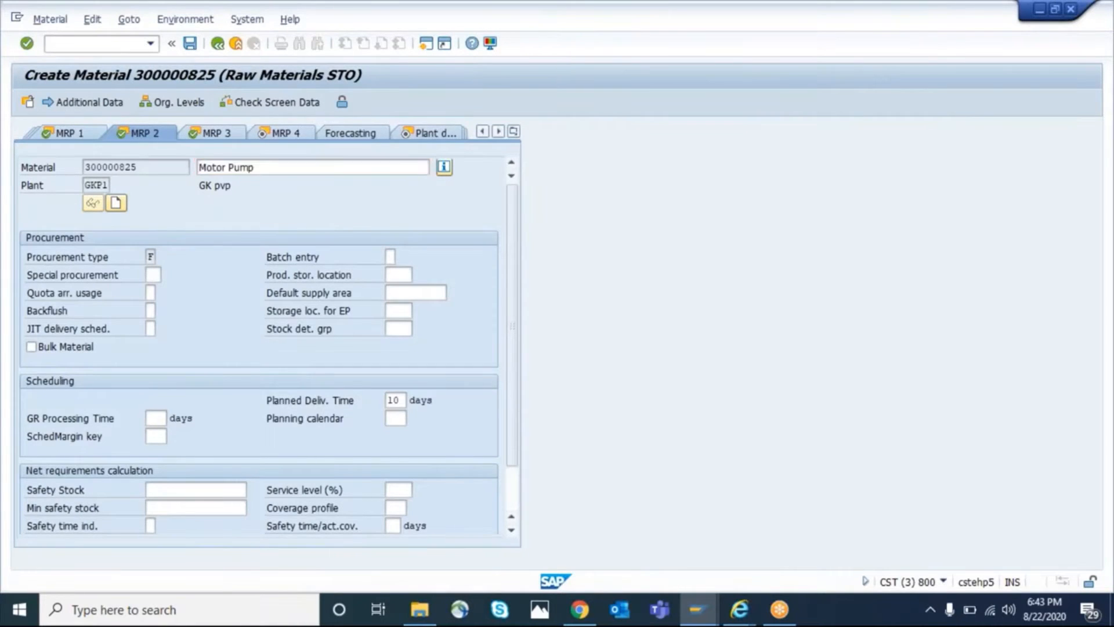
key(Return)
key(Return)
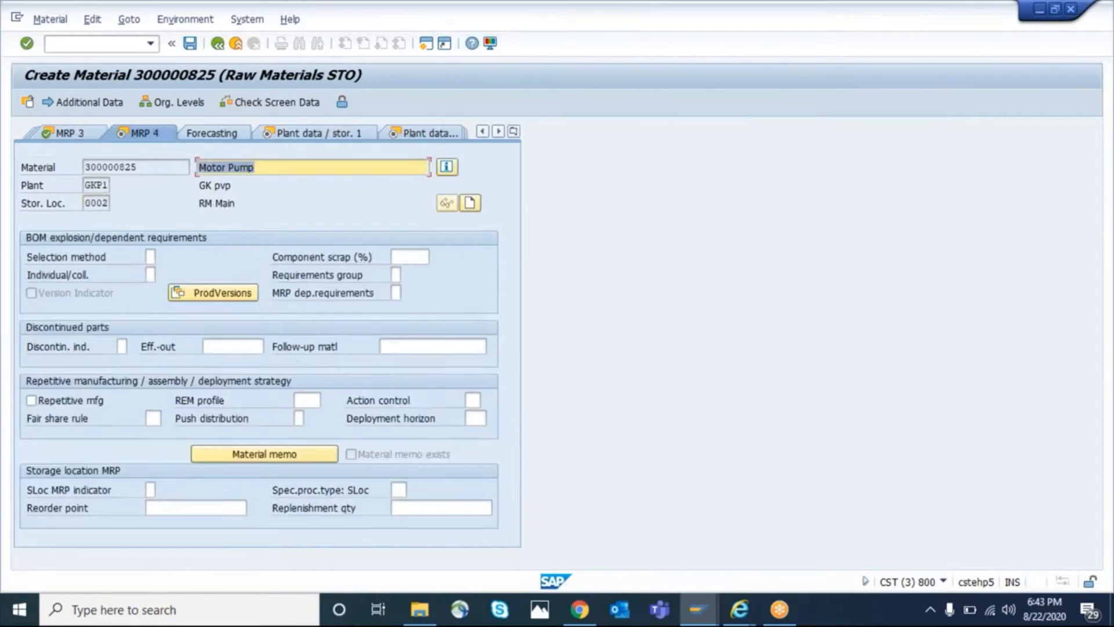
key(Return)
key(Return)
key(Return)
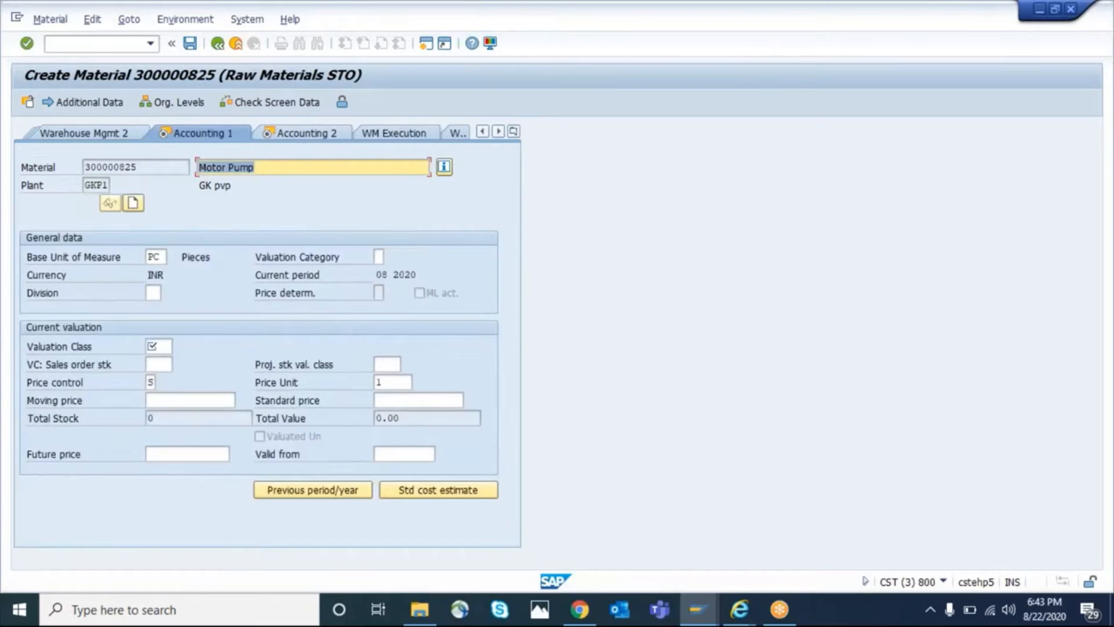
key(Tab)
key(Tab)
key(Tab)
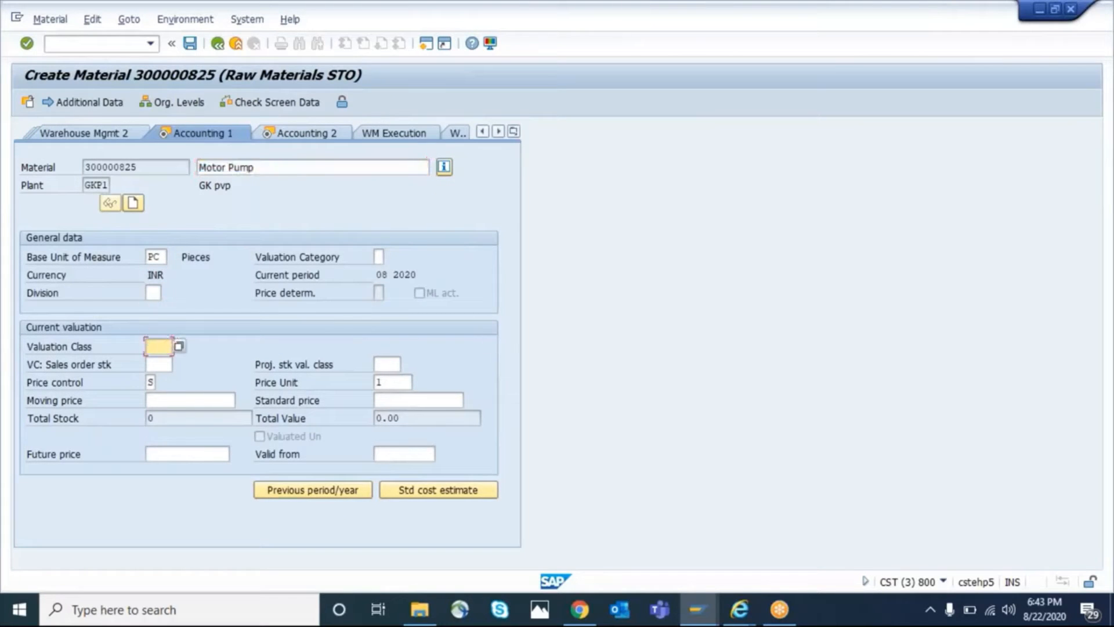
text(3000)
key(Return)
key(Return)
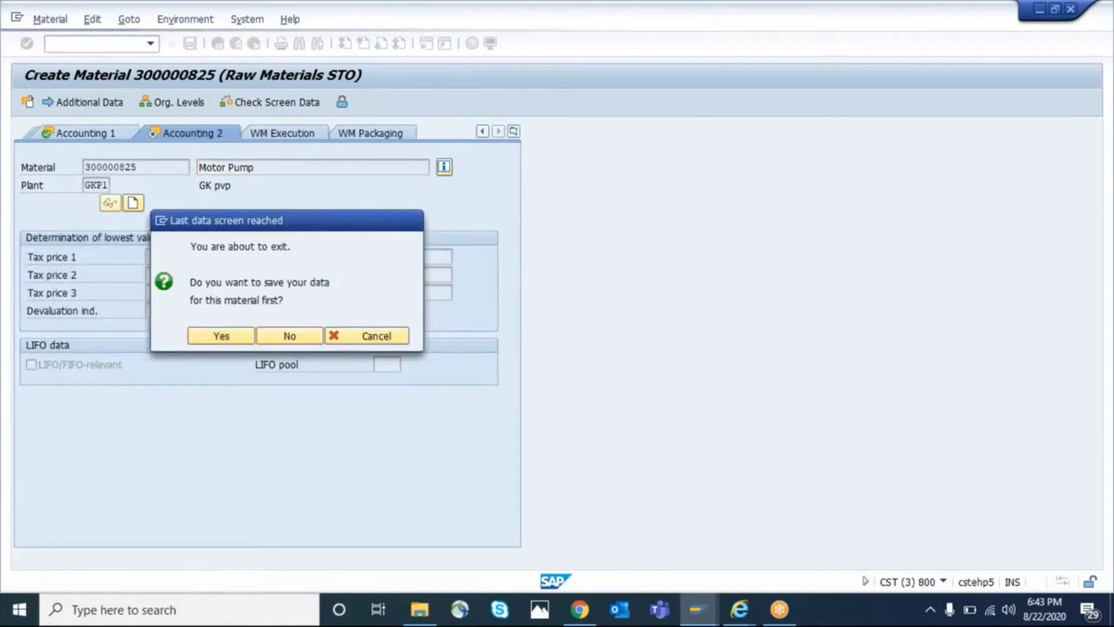
key(Return)
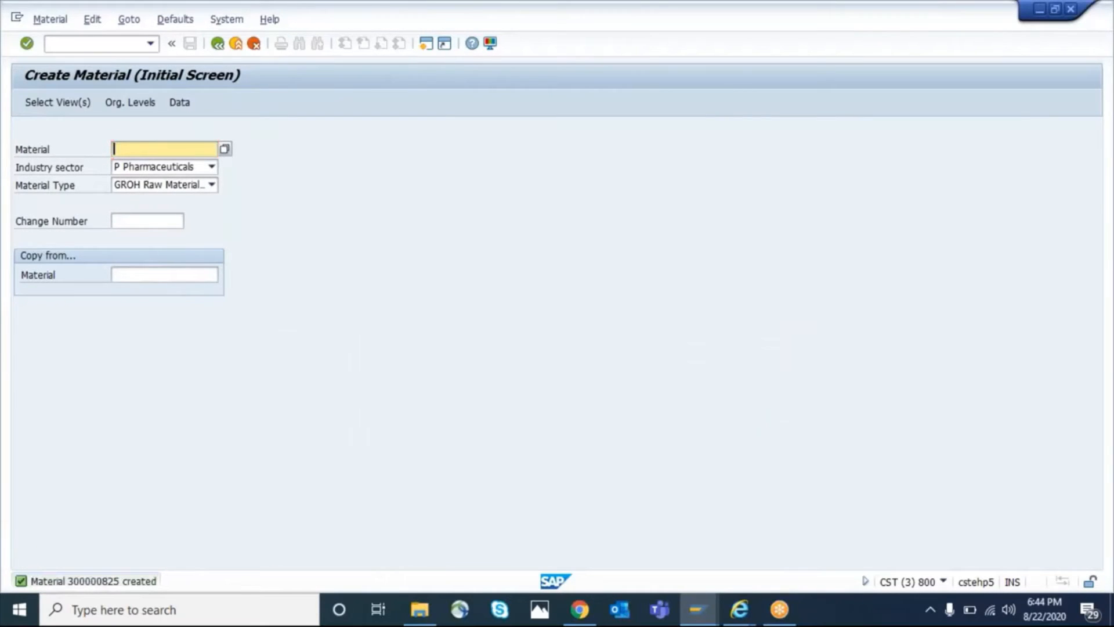
Switch to the customizing session, return to the IMG structure, and review the path to Define MRP Group for Each Material Type
key(alt+Tab)
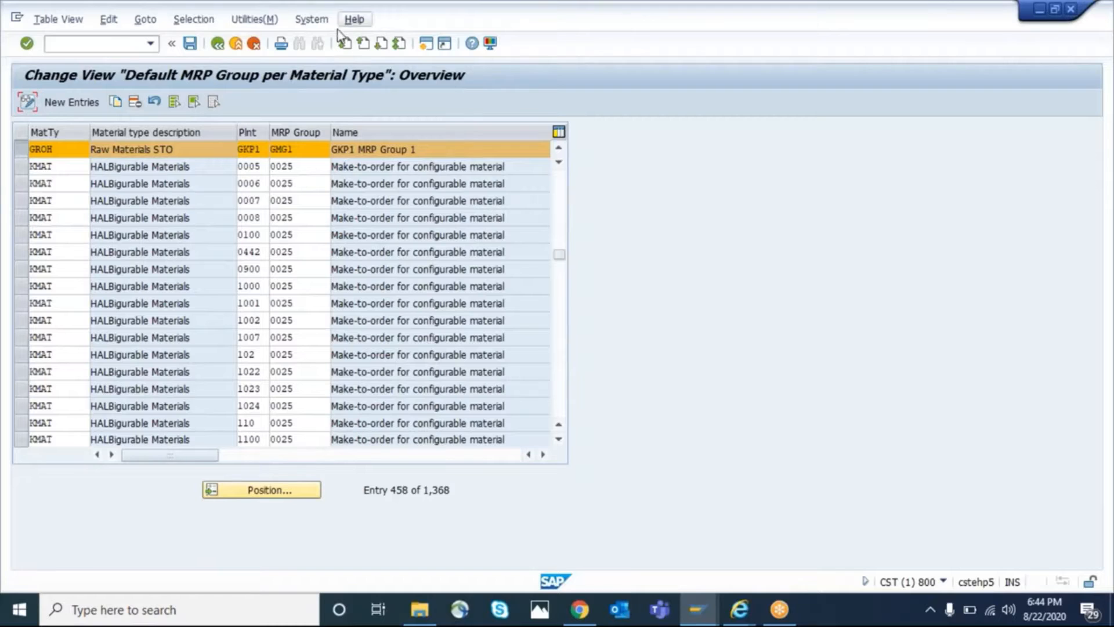
click(217, 44)
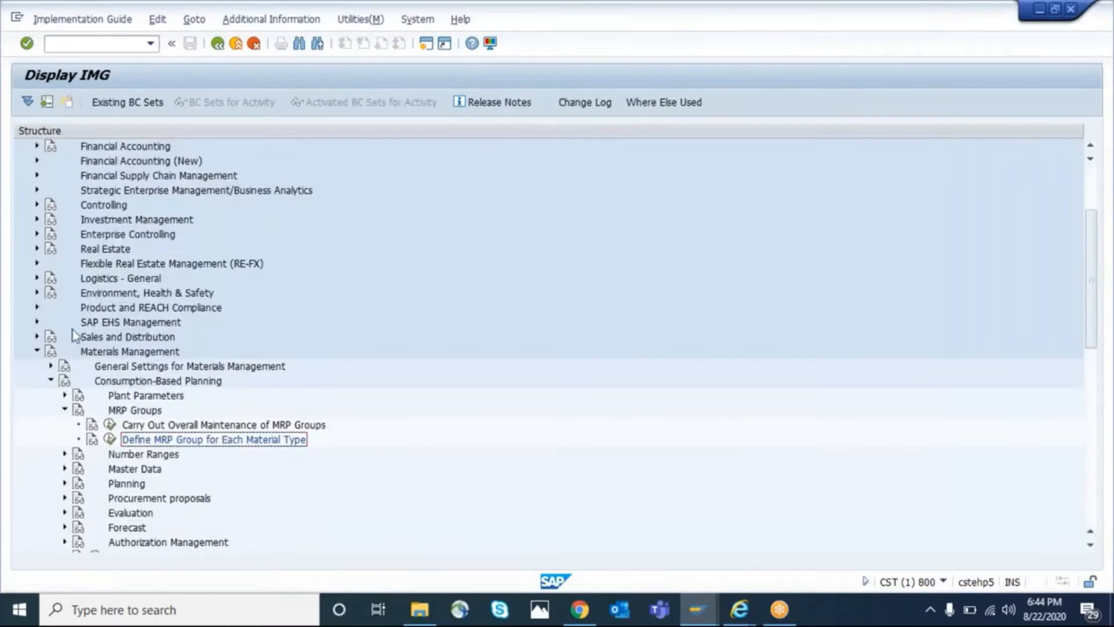
click(114, 352)
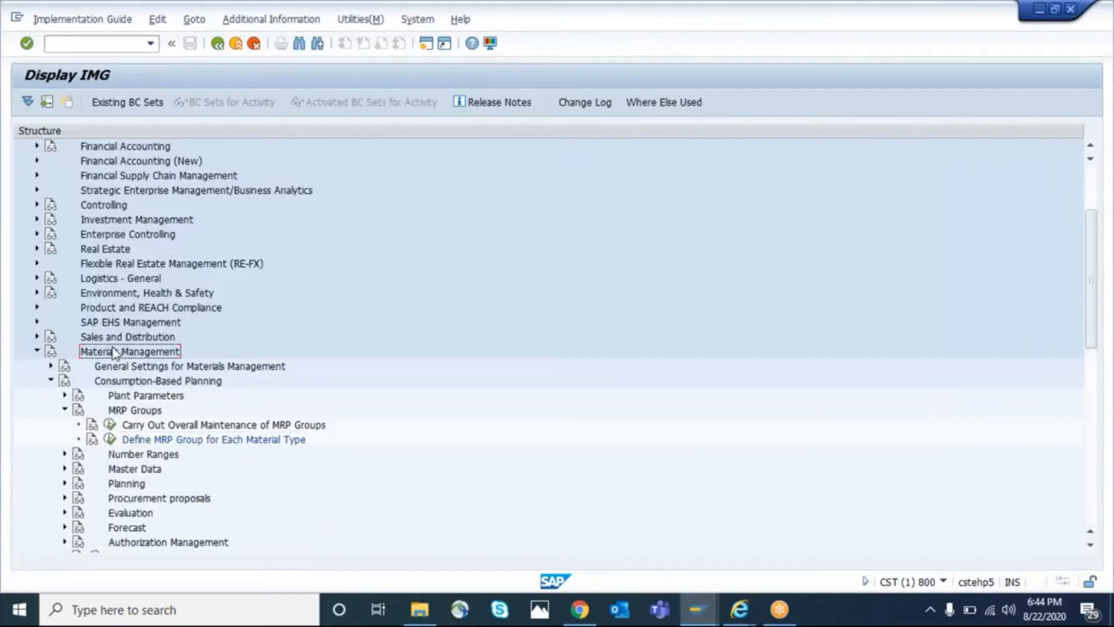
click(123, 384)
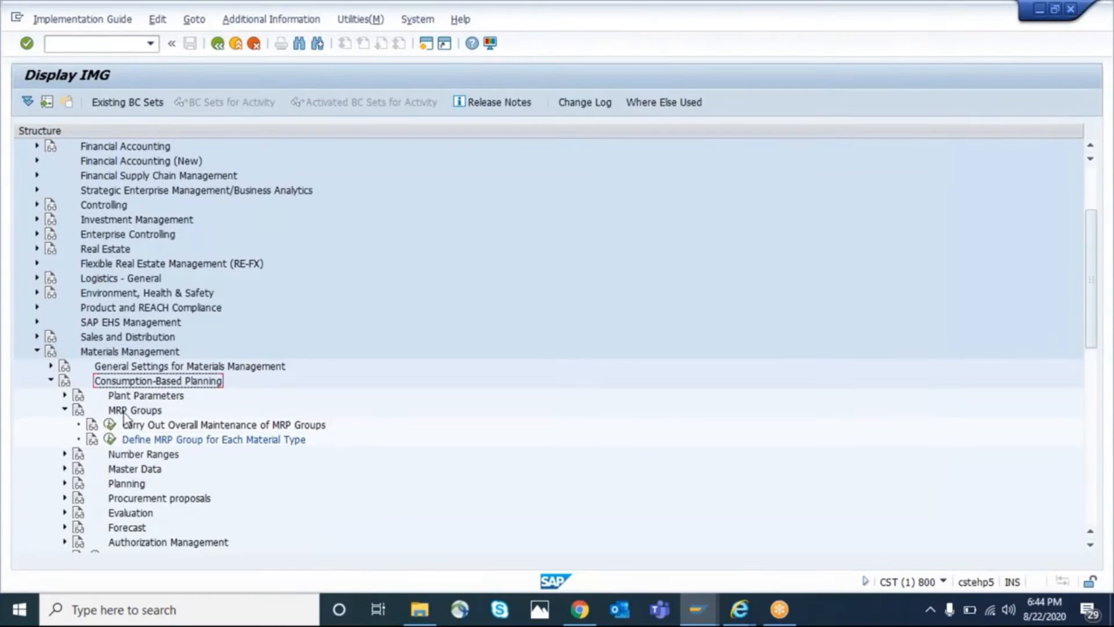
click(119, 413)
click(164, 443)
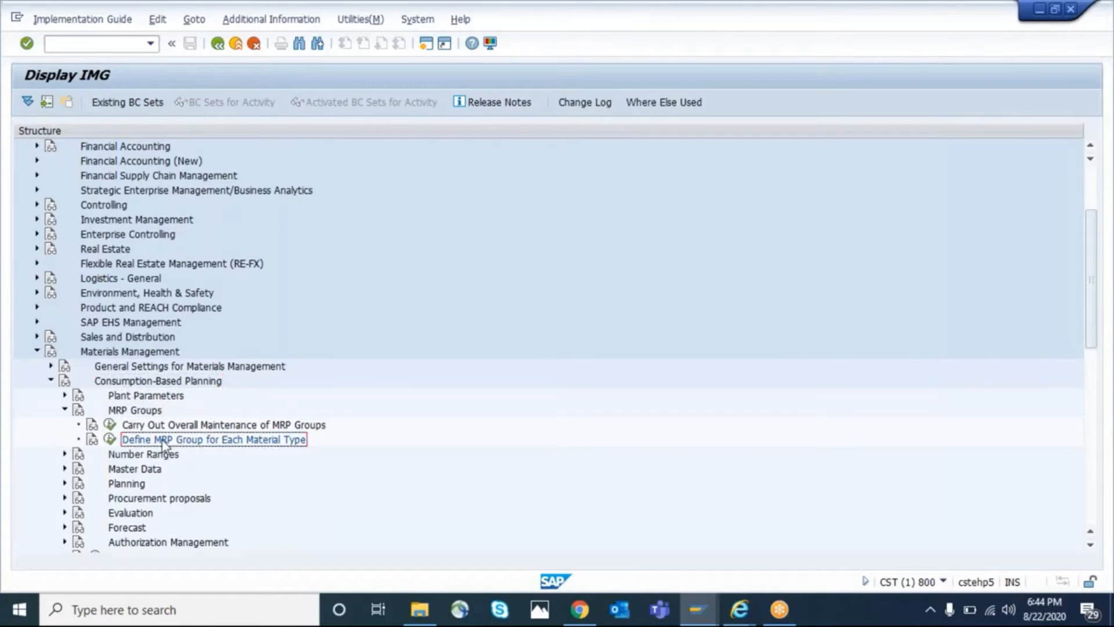
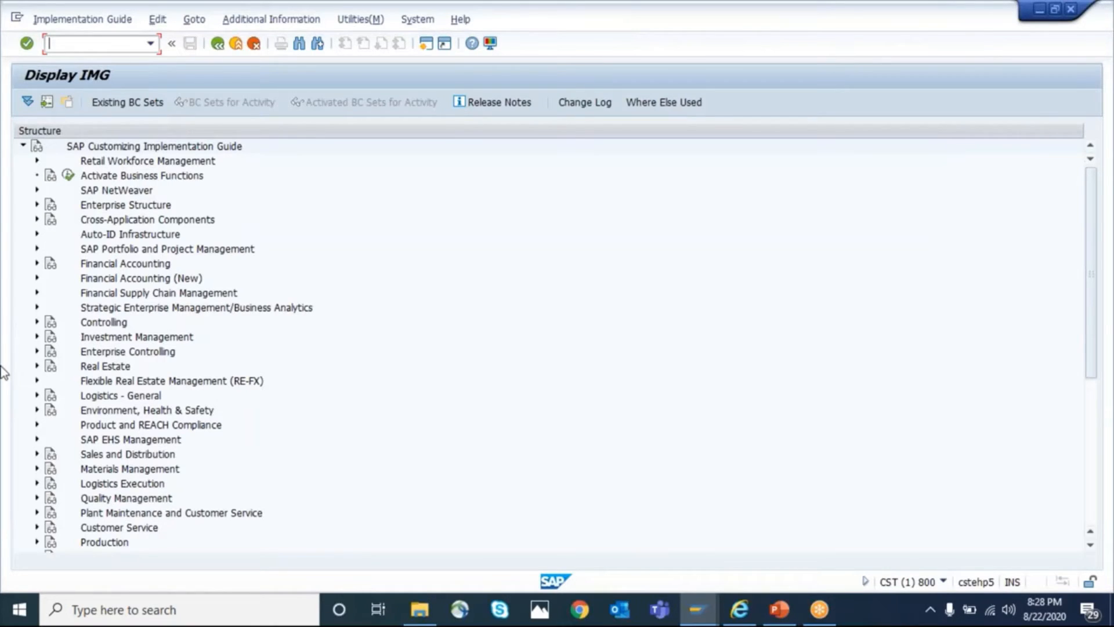
Open Define Document Types for purchase requisitions under Materials Management, Purchasing in the IMG structure
click(37, 468)
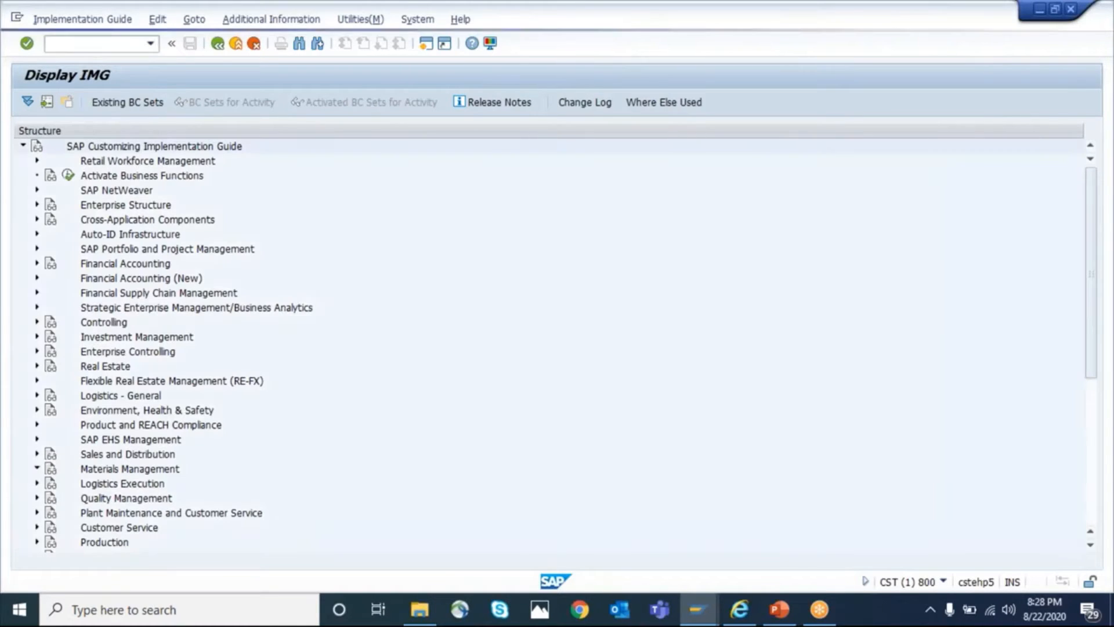
click(112, 471)
double_click(112, 473)
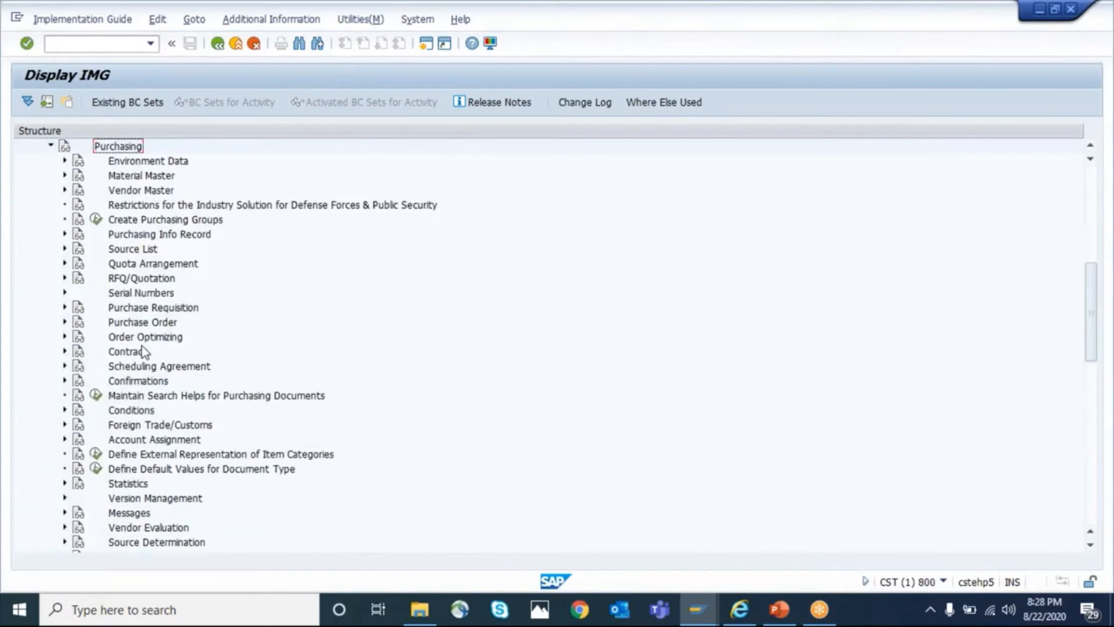
click(119, 311)
click(64, 307)
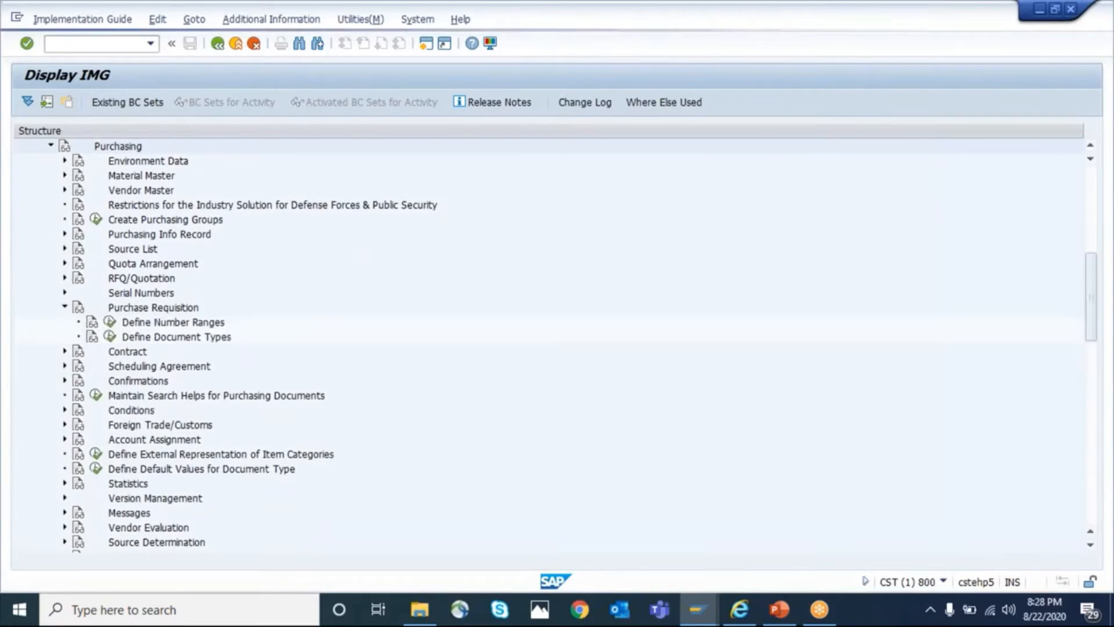
click(109, 336)
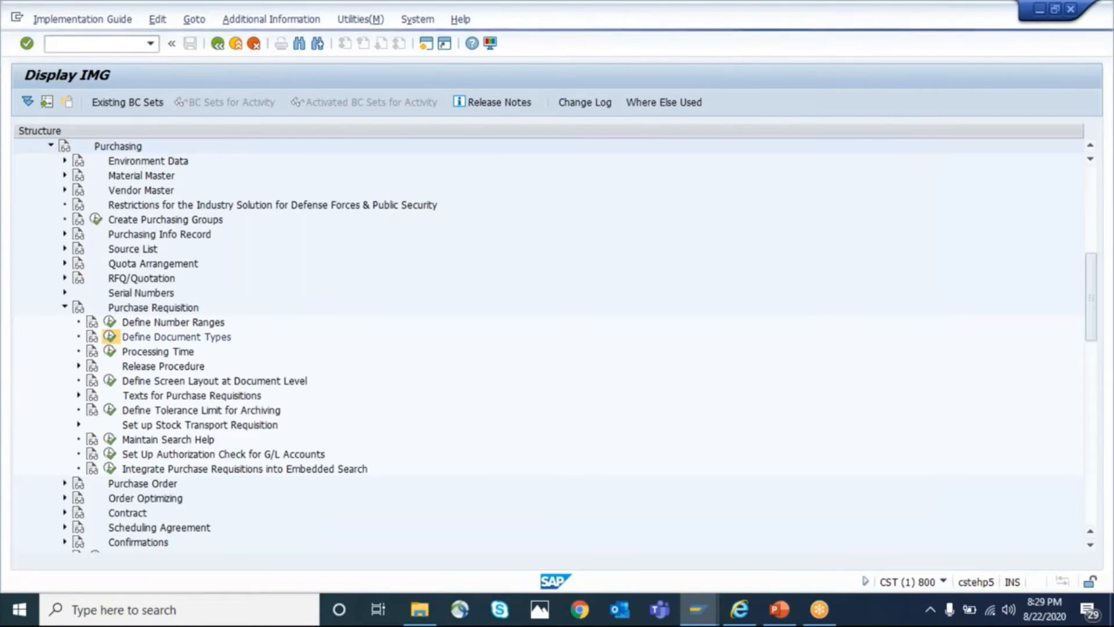
click(110, 337)
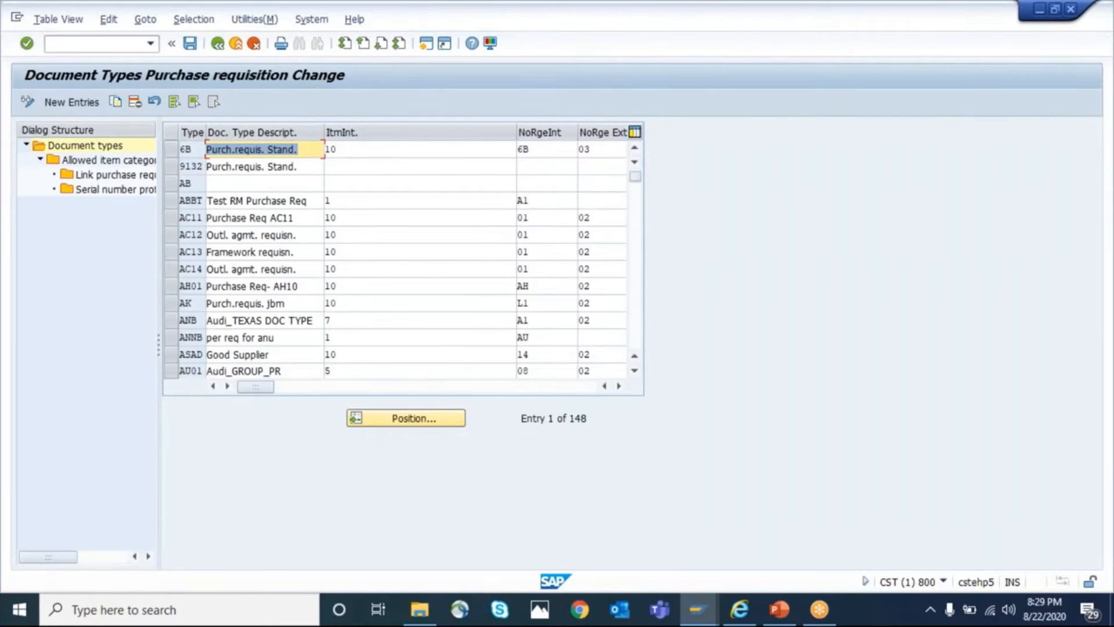
Position the document type list at ZG and open the allowed item categories of ZGNB (GKCC MRP PR)
click(395, 426)
text(z)
key(BackSpace)
text(ZG)
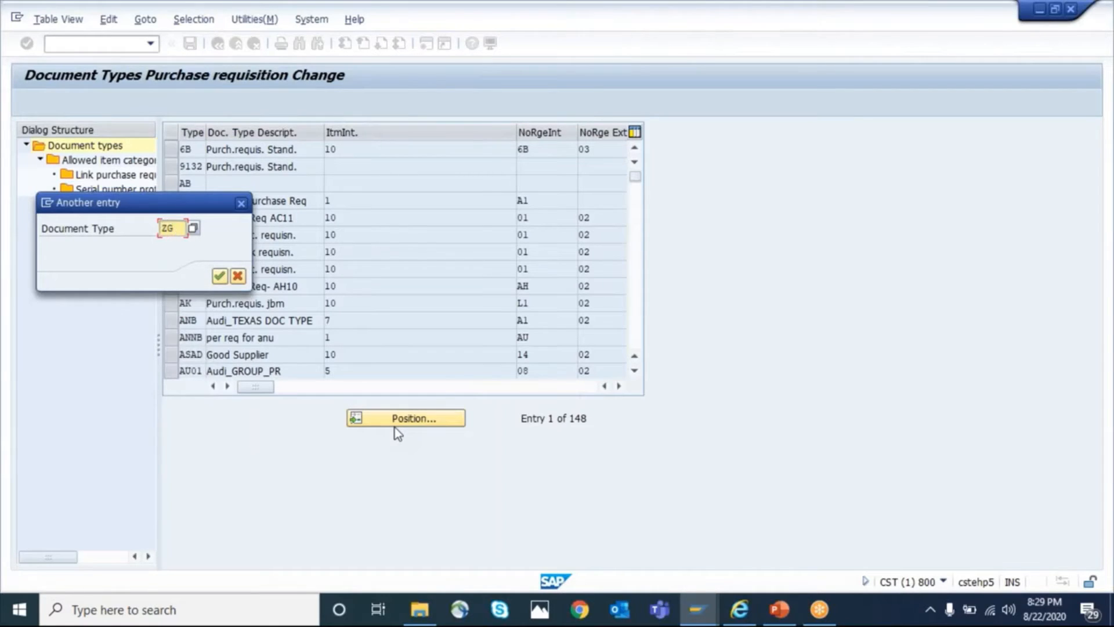
key(Return)
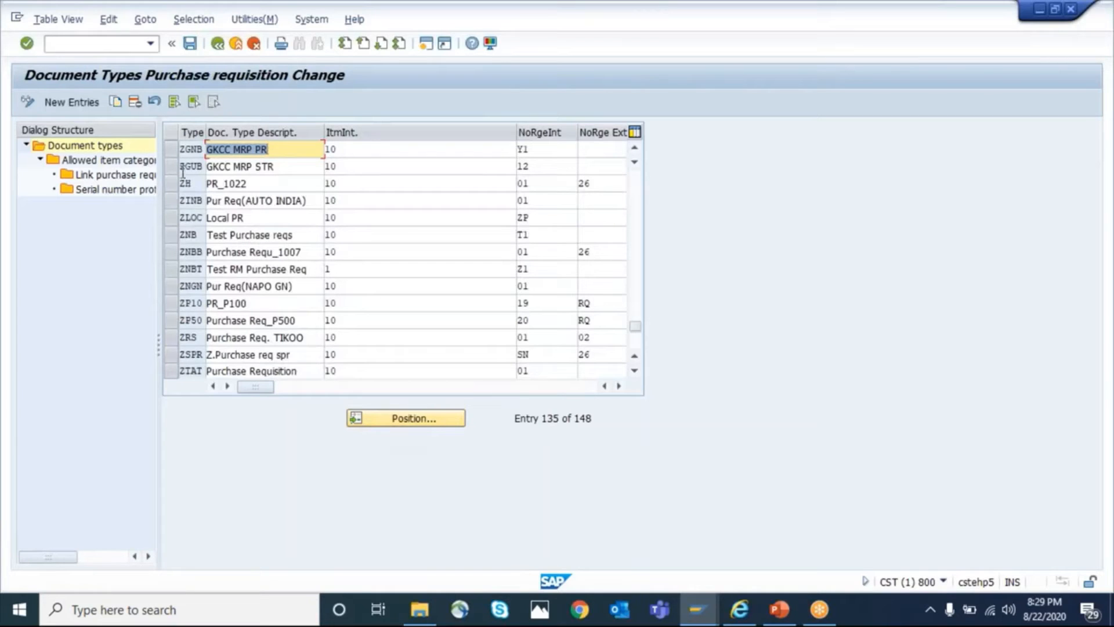
click(173, 152)
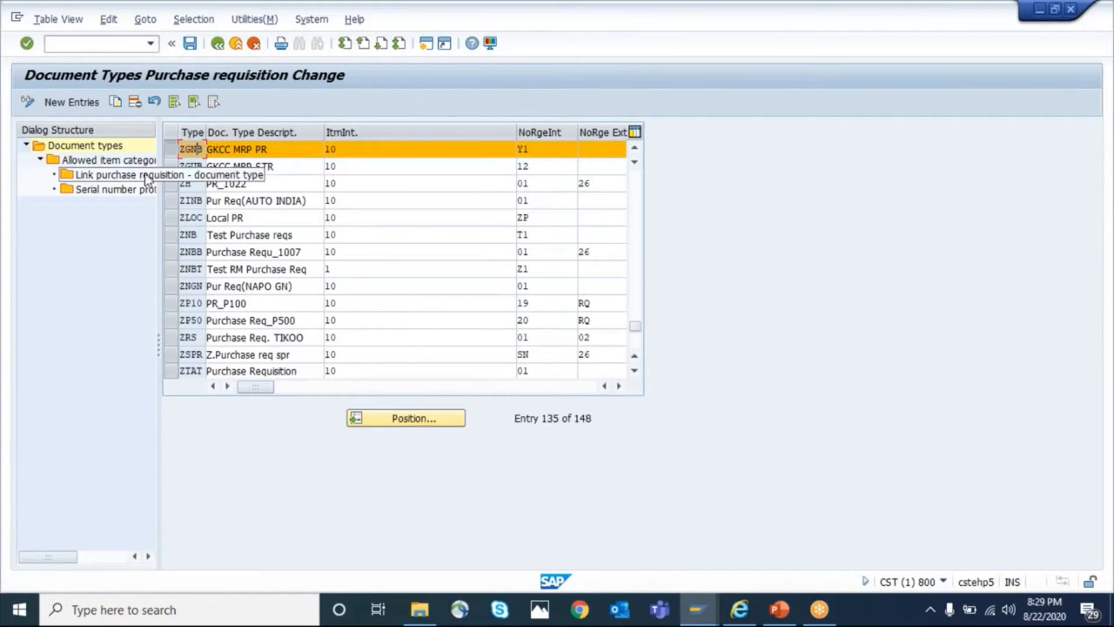
click(173, 148)
double_click(80, 162)
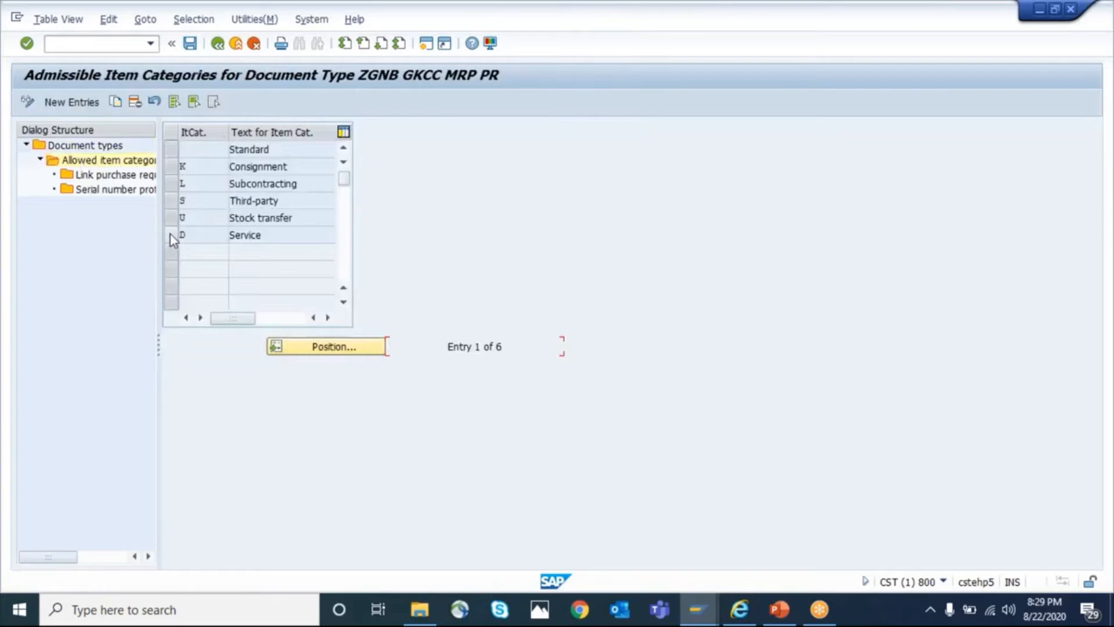
Delete item categories K, L, S, U and D with all dependent entries from ZGNB, and save to the customizing request
drag(175, 237, 170, 202)
ctrl+click(170, 166)
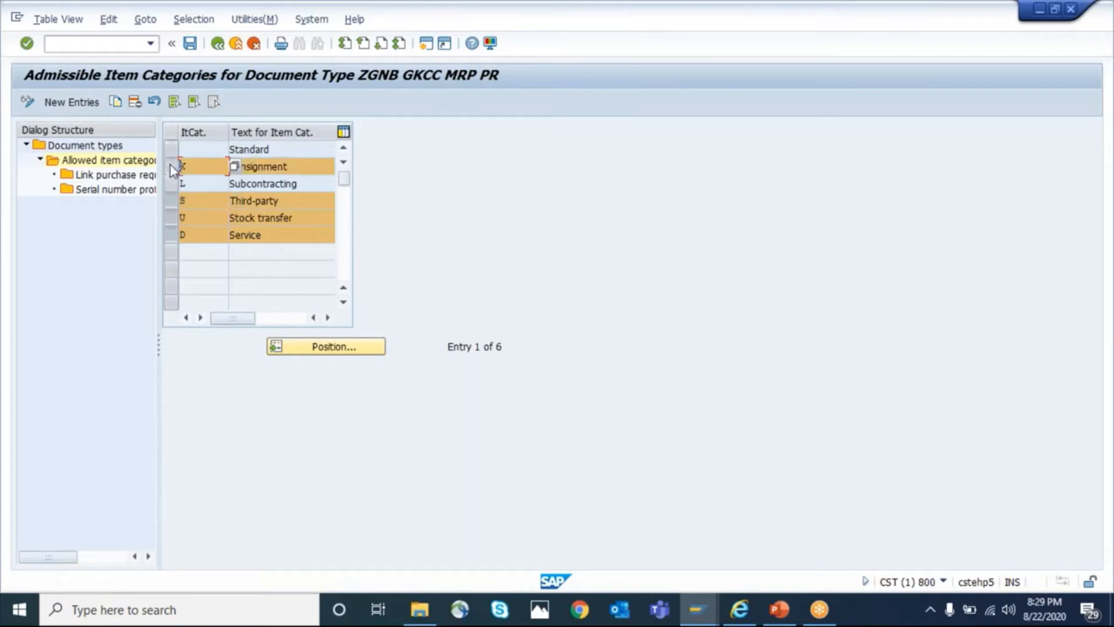
ctrl+click(174, 183)
click(135, 103)
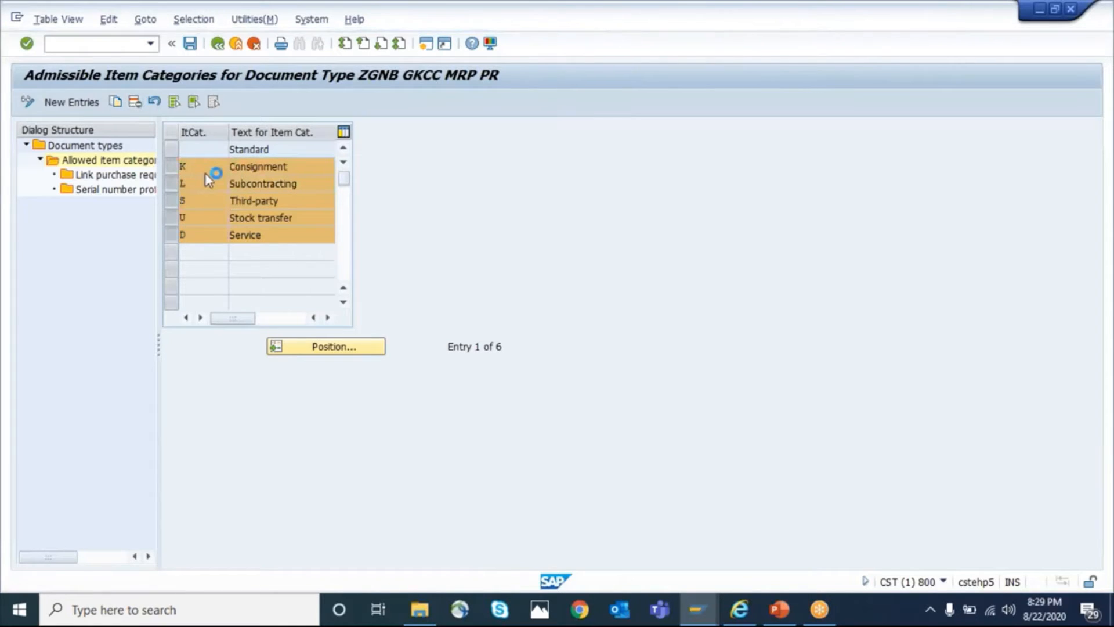
click(392, 259)
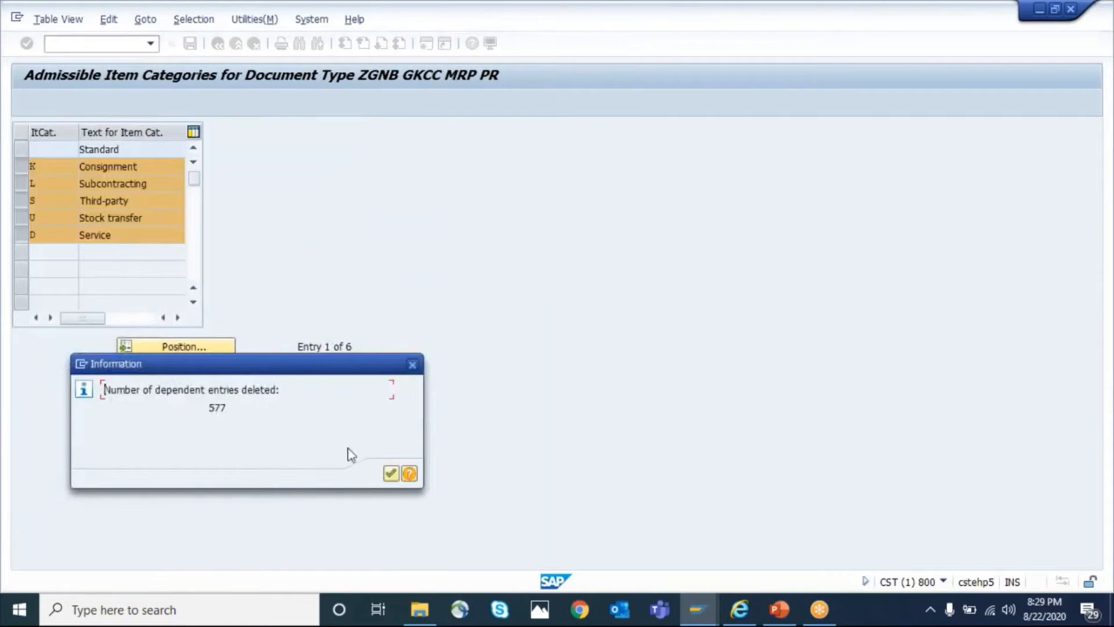
click(389, 477)
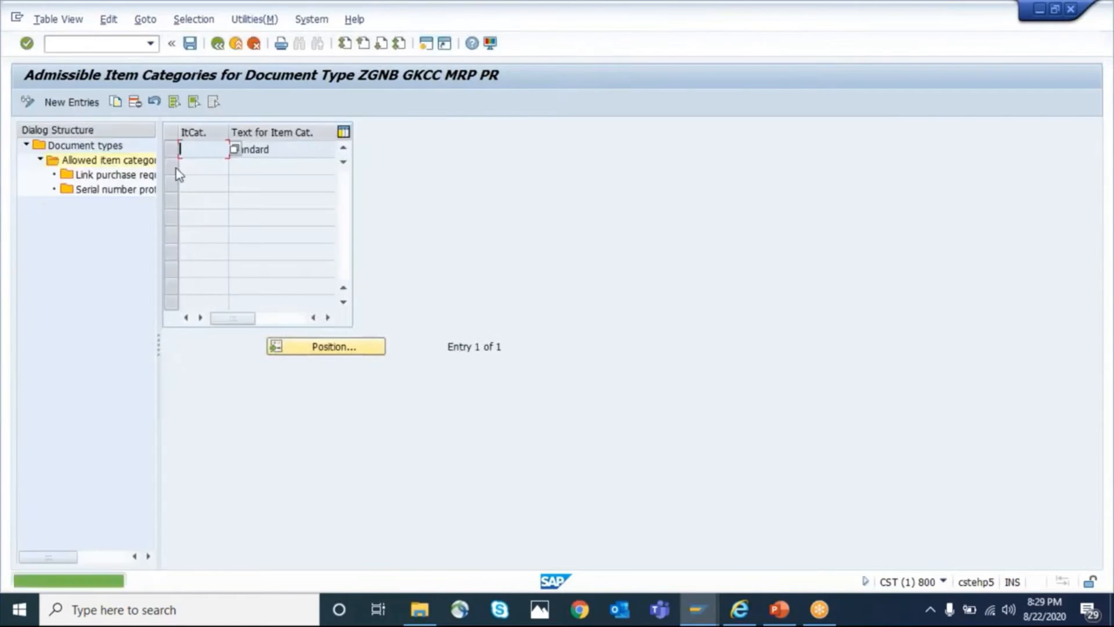
click(190, 43)
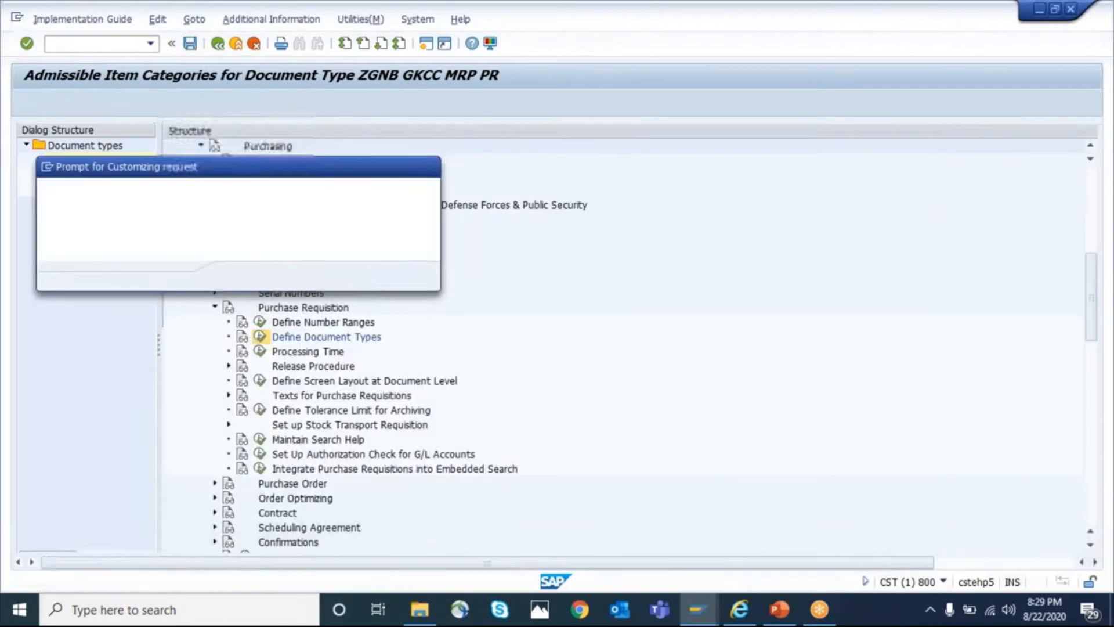
click(240, 277)
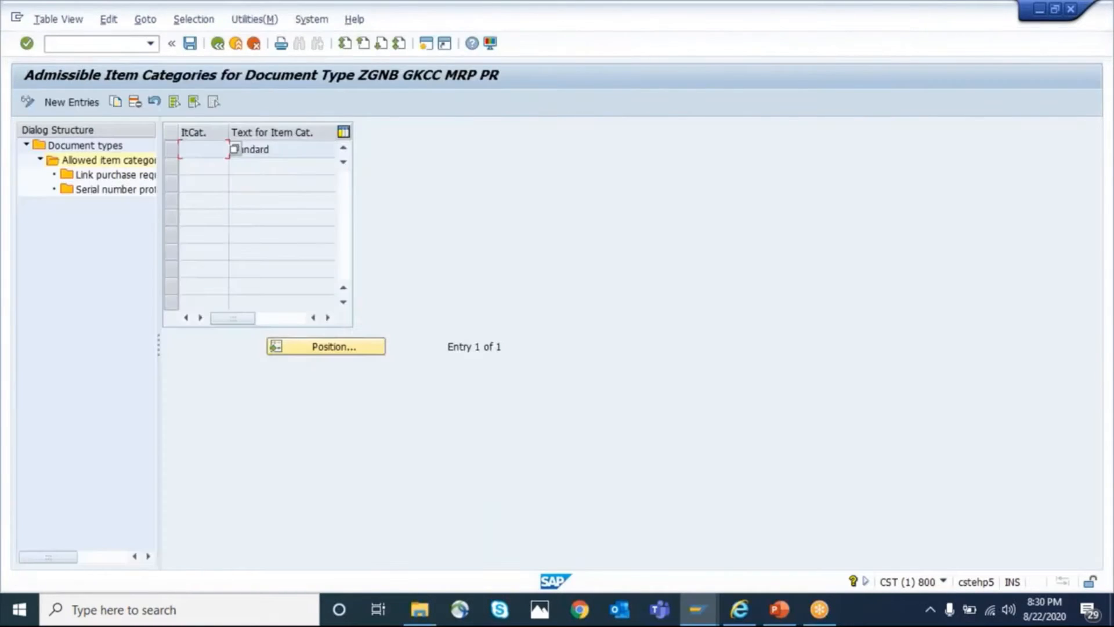
click(187, 154)
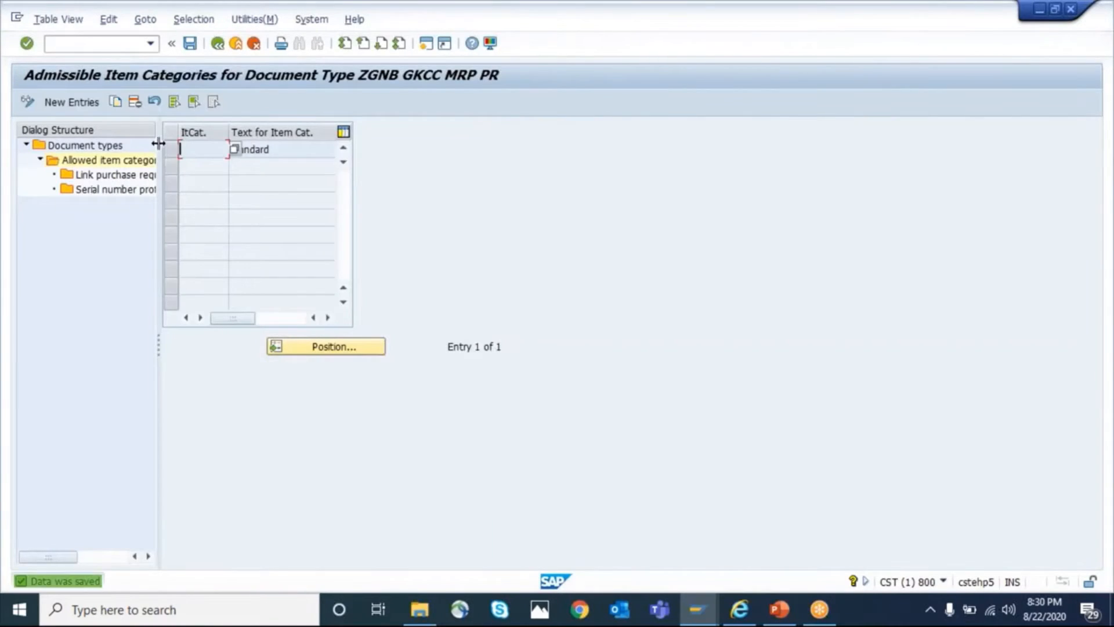
Return to the document type list and open the allowed item categories of ZGUB (GKCC MRP STR)
click(217, 43)
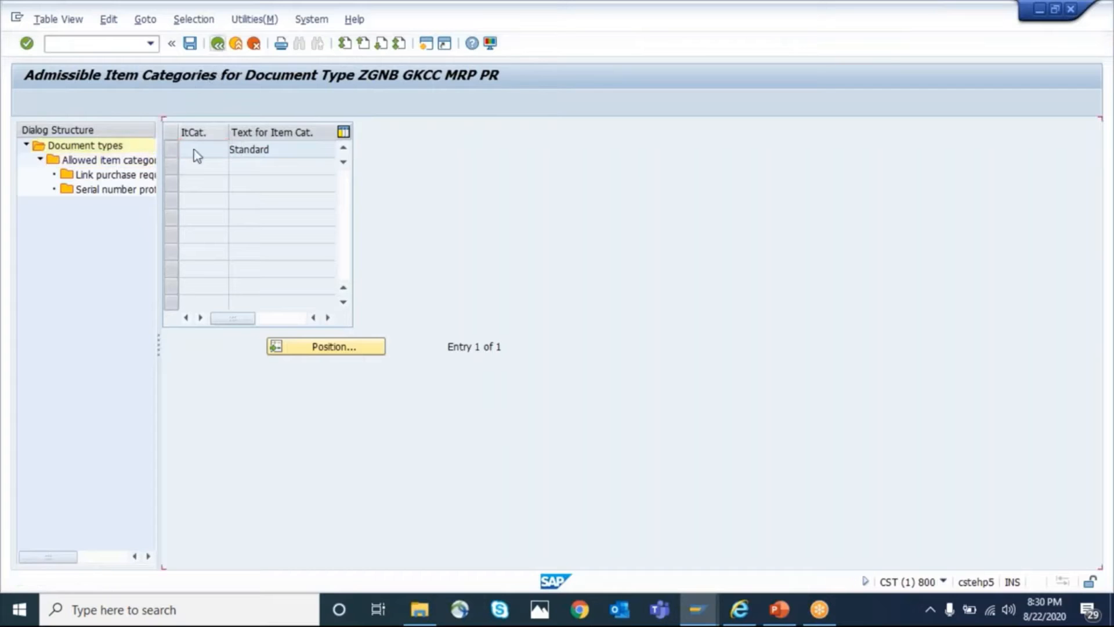
click(172, 167)
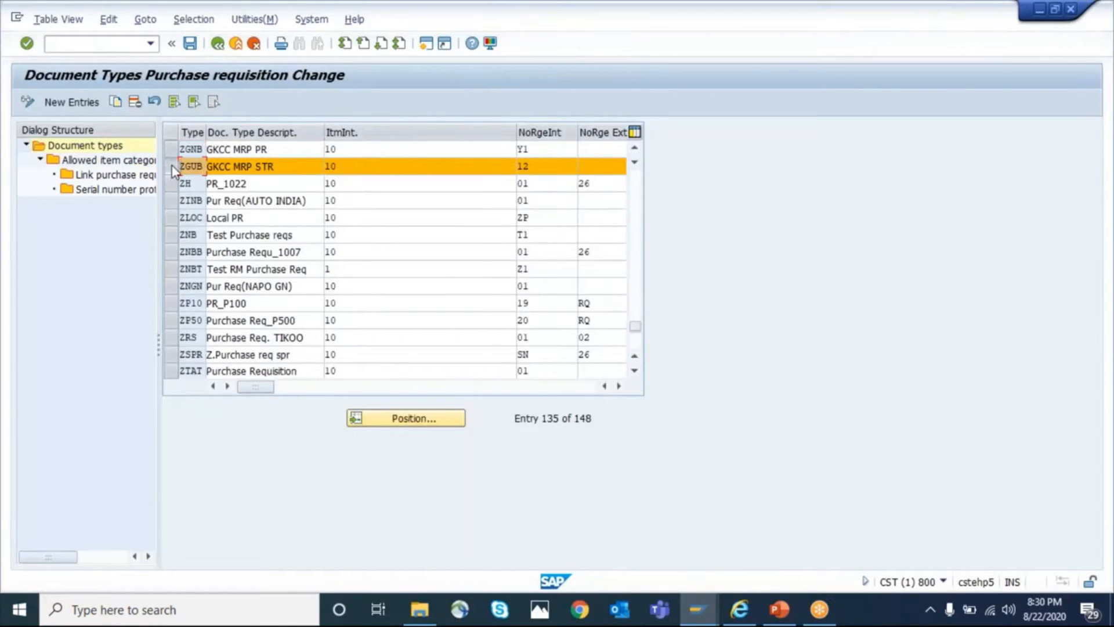
click(95, 162)
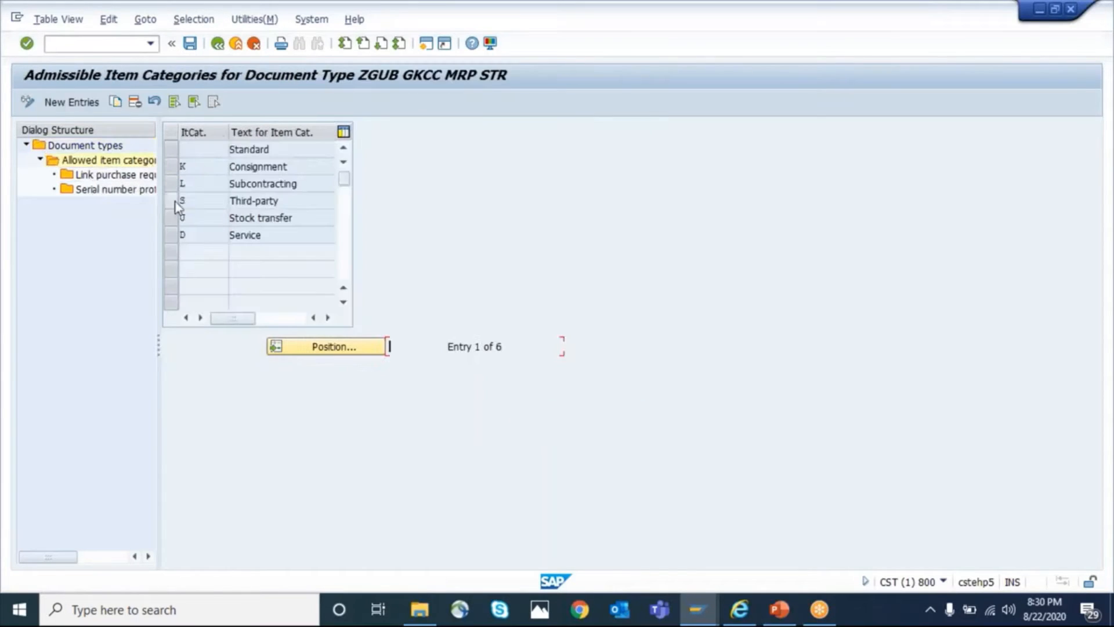
Delete the Standard, K, L, S and D item categories with all dependent entries from ZGUB, and save
click(173, 169)
click(175, 151)
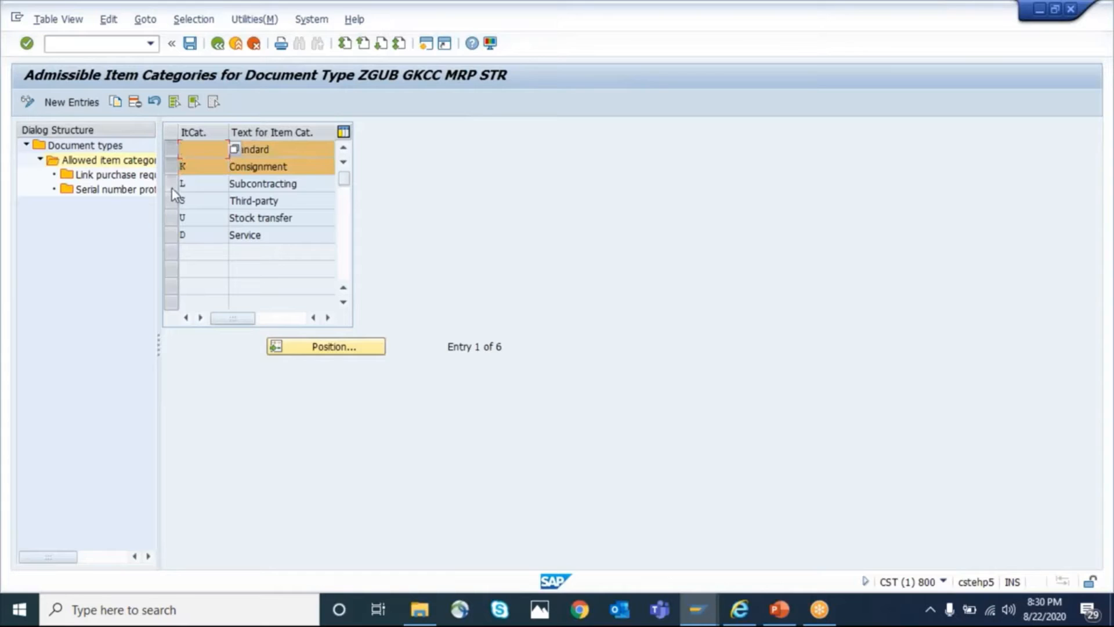
click(172, 188)
click(172, 202)
click(172, 234)
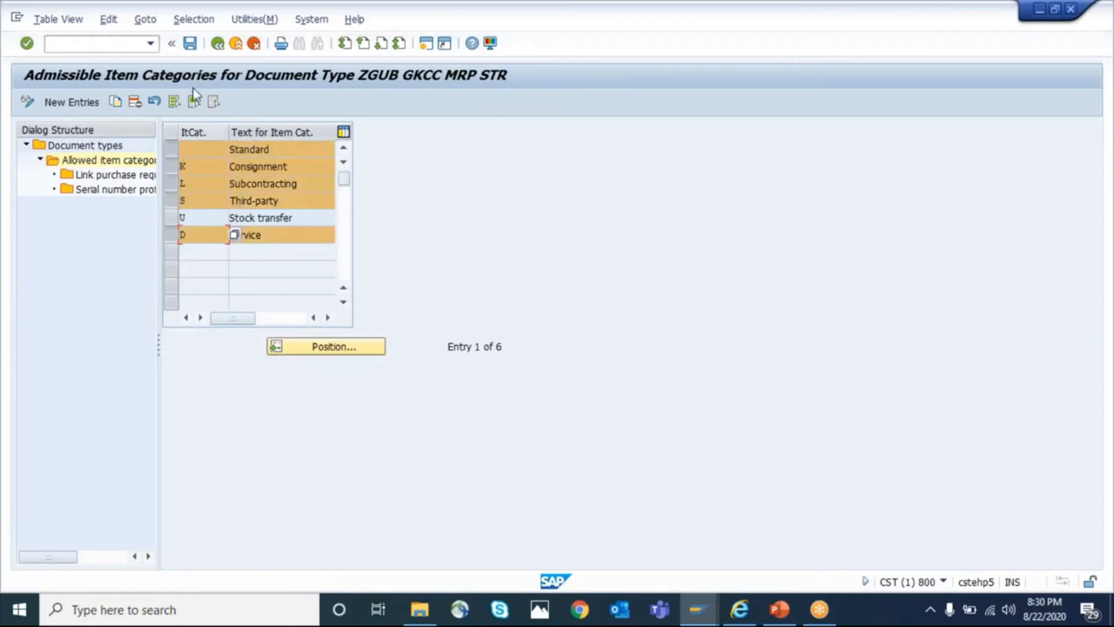
click(136, 102)
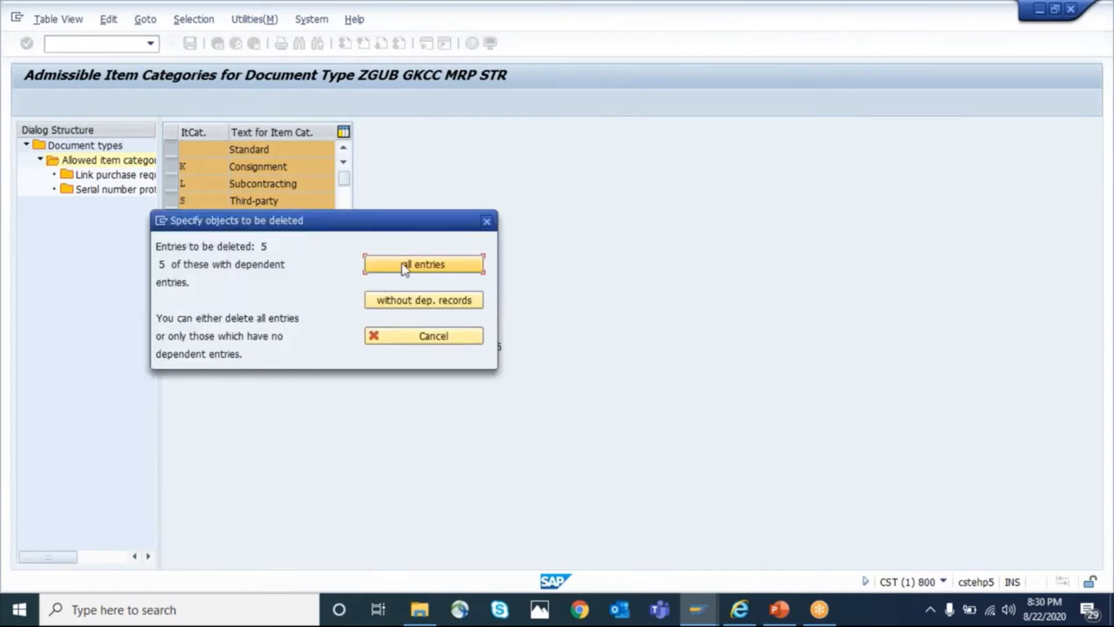
click(404, 265)
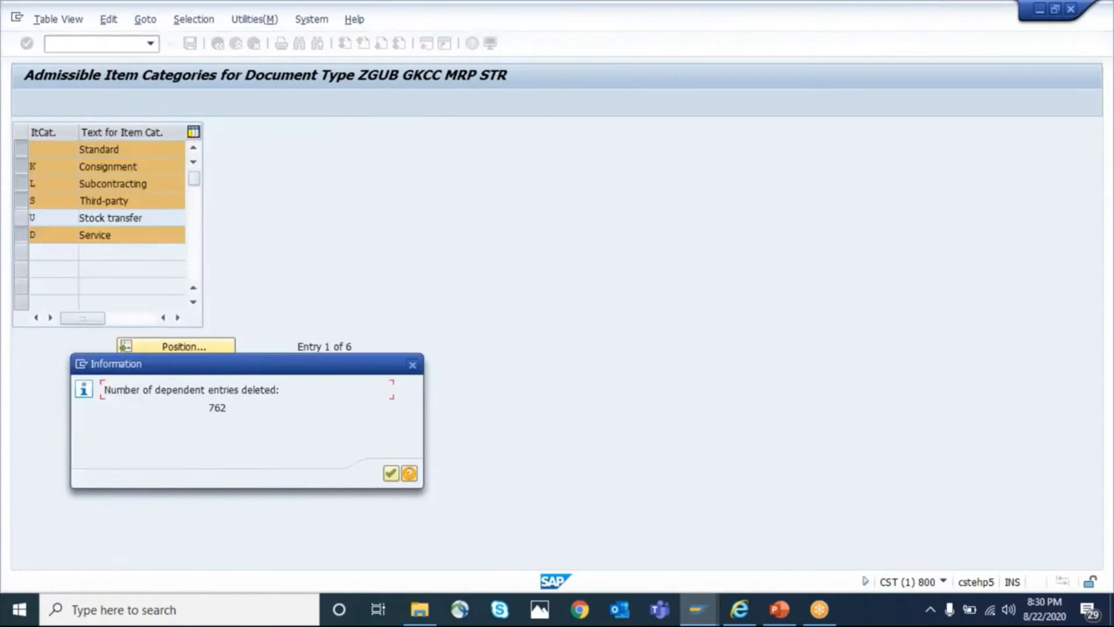
click(412, 365)
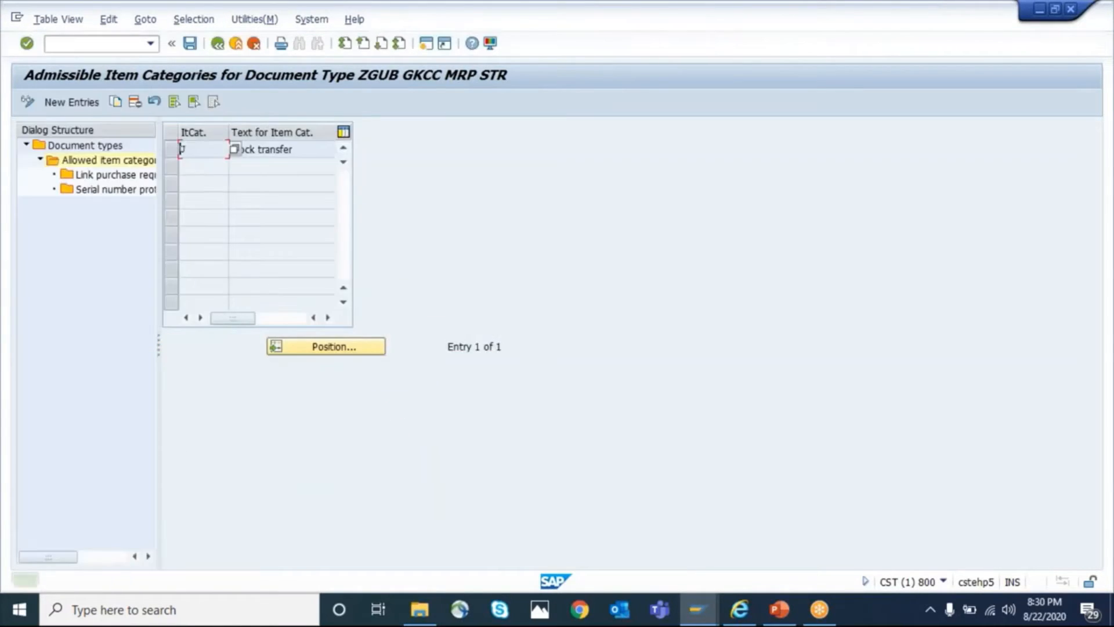
key(ctrl+s)
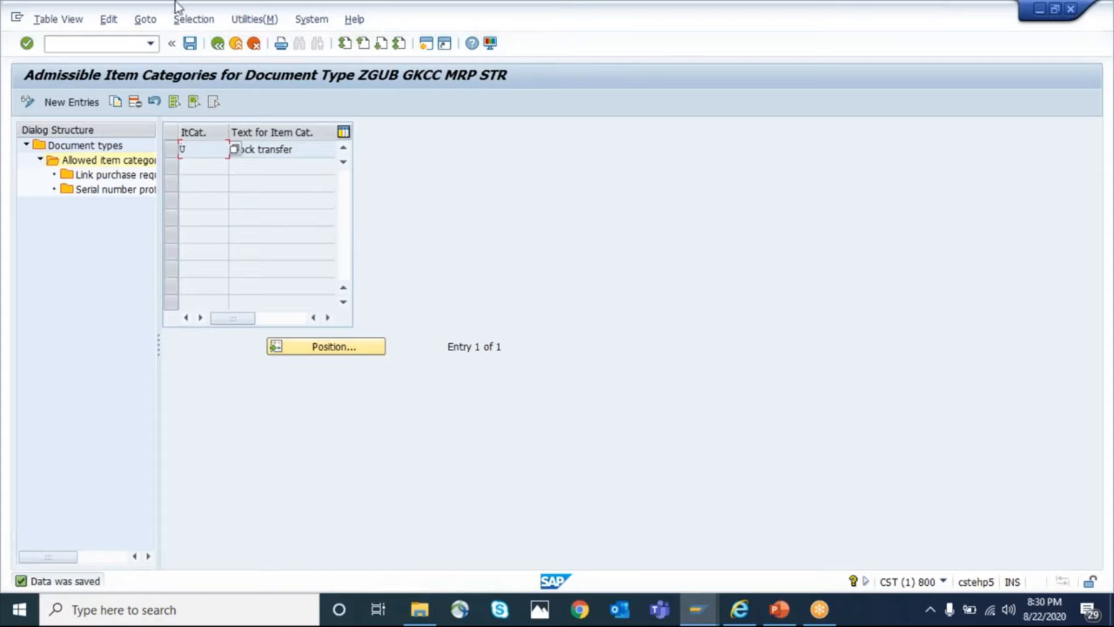
Return to the document type list, review the ZGNB and ZGUB entries, and go back to the IMG structure
click(218, 43)
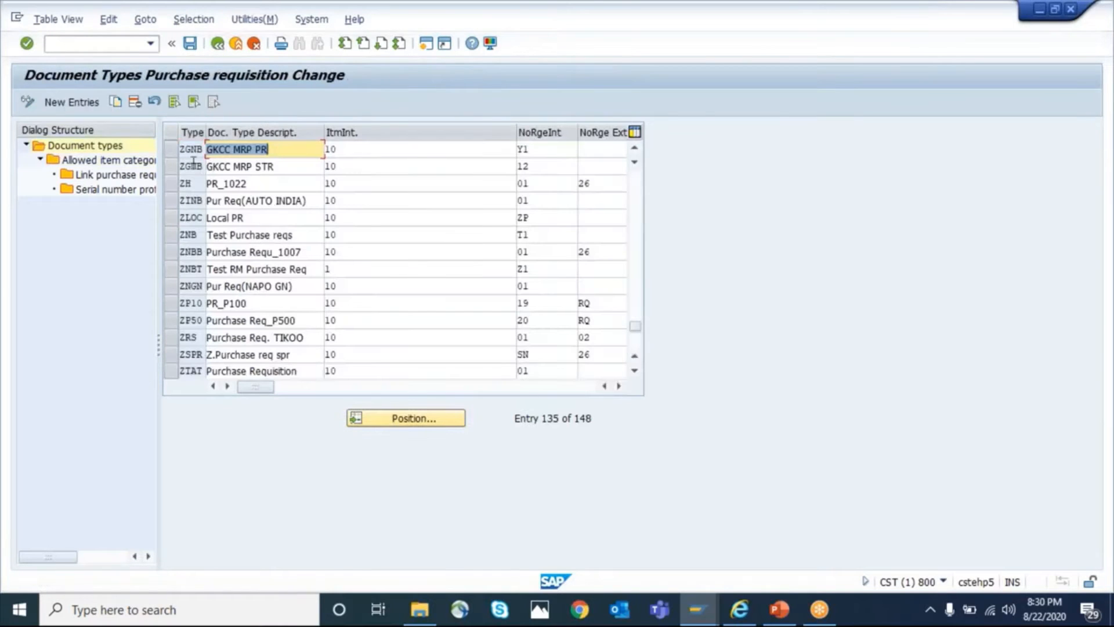
click(169, 150)
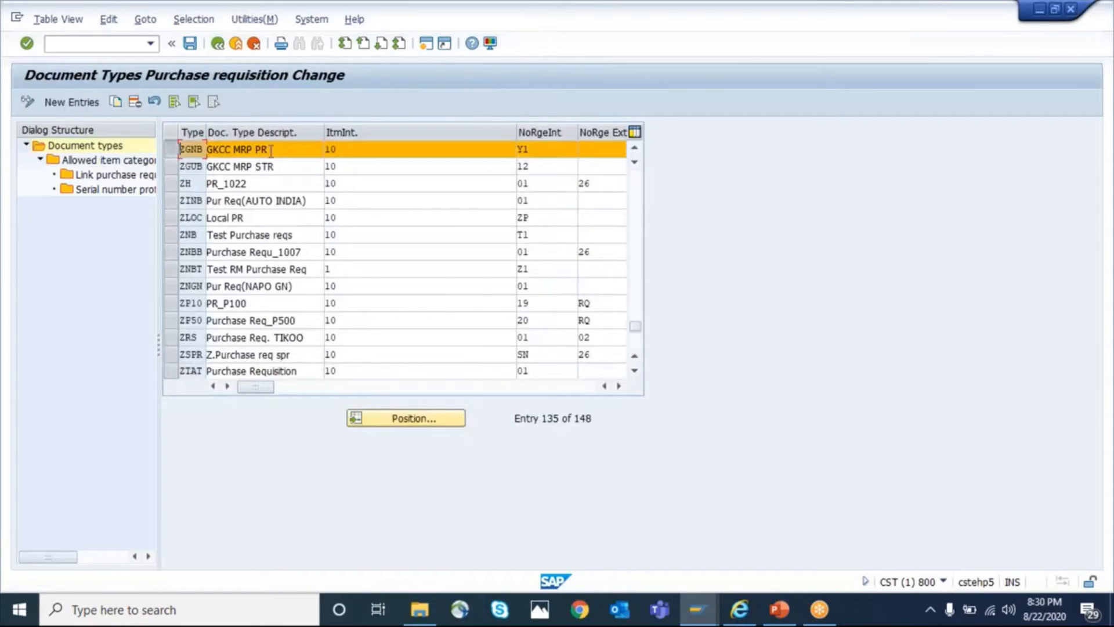
click(274, 150)
click(172, 169)
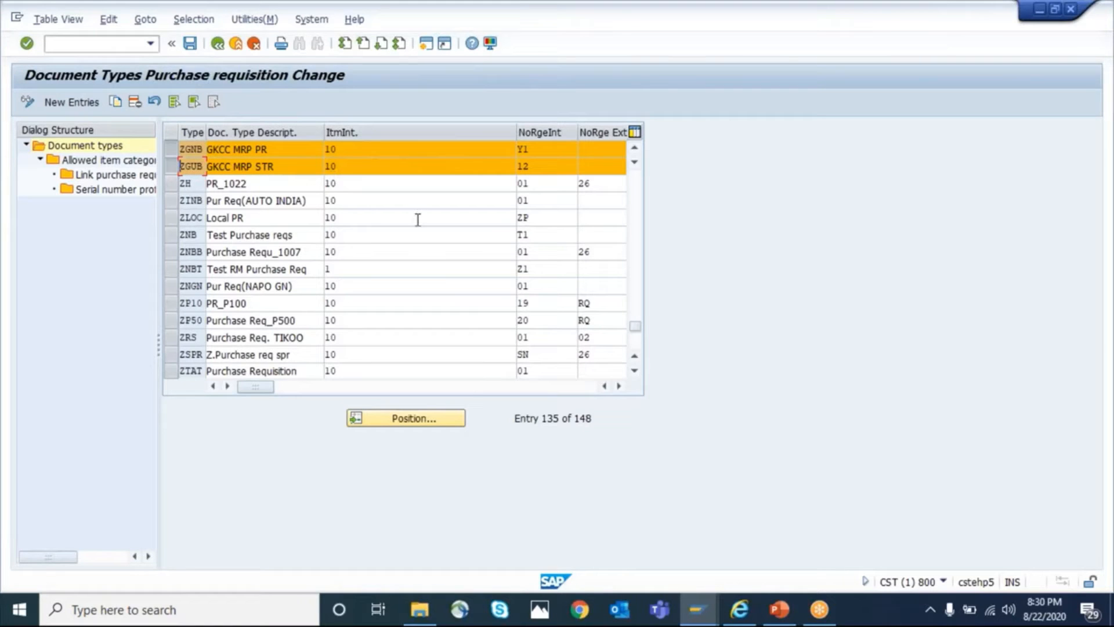
click(218, 45)
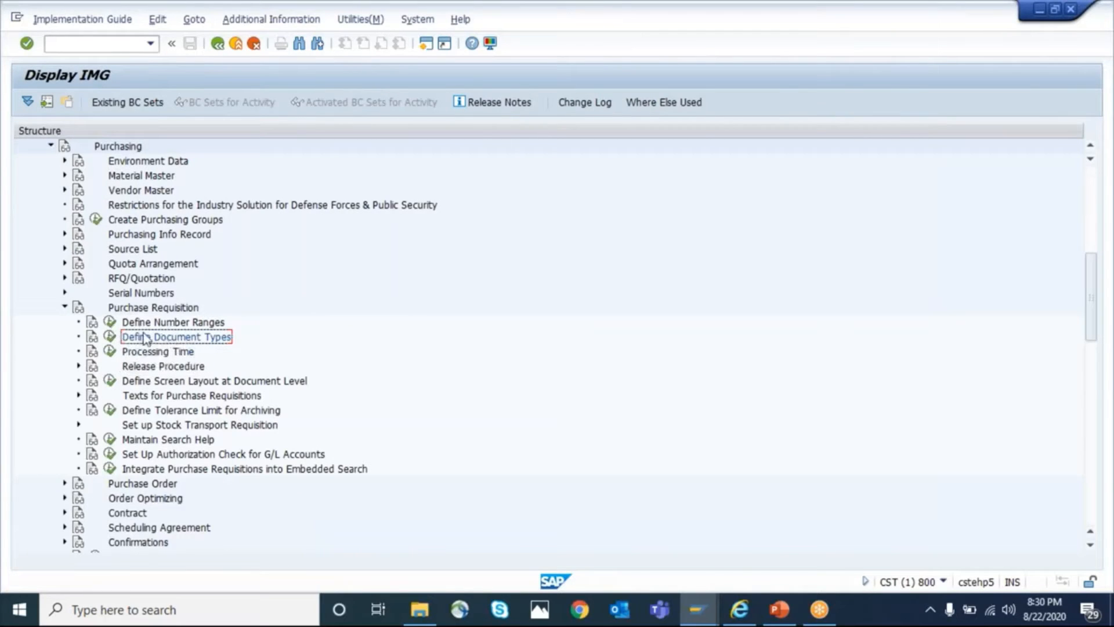
Collapse Purchasing and open Carry Out Overall Maintenance of MRP Groups under Consumption-Based Planning, MRP Groups
click(64, 307)
click(50, 146)
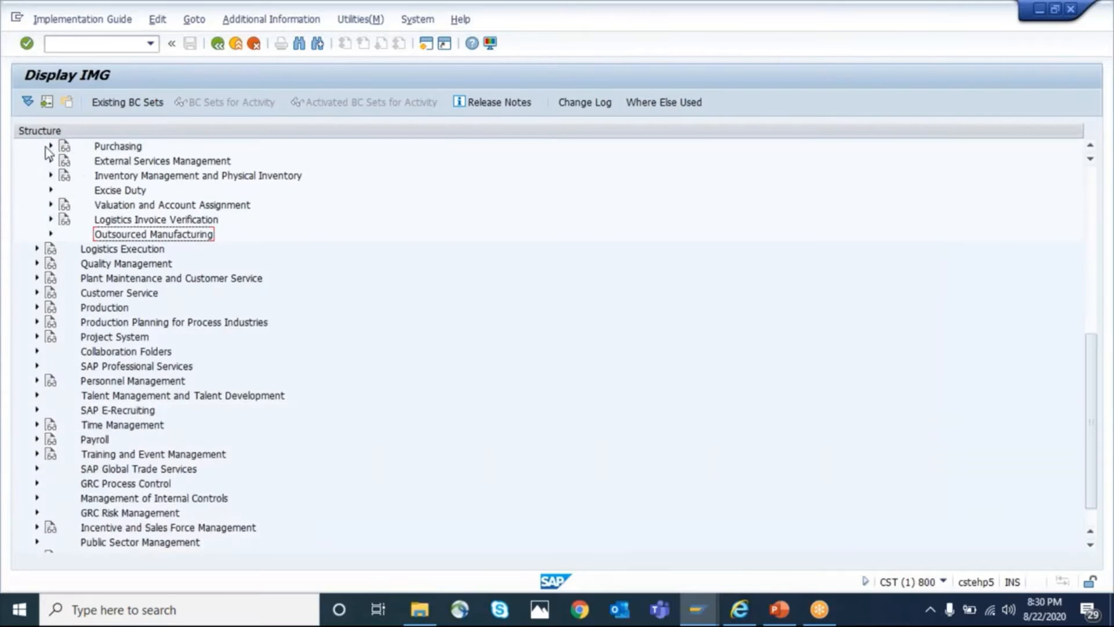
key(Up)
key(Up)
key(Up)
key(Up)
key(Up)
key(Up)
key(Up)
key(Up)
key(Up)
key(Up)
key(Up)
key(Up)
key(Up)
key(Up)
key(Up)
key(Up)
key(Up)
key(Up)
key(Up)
key(Up)
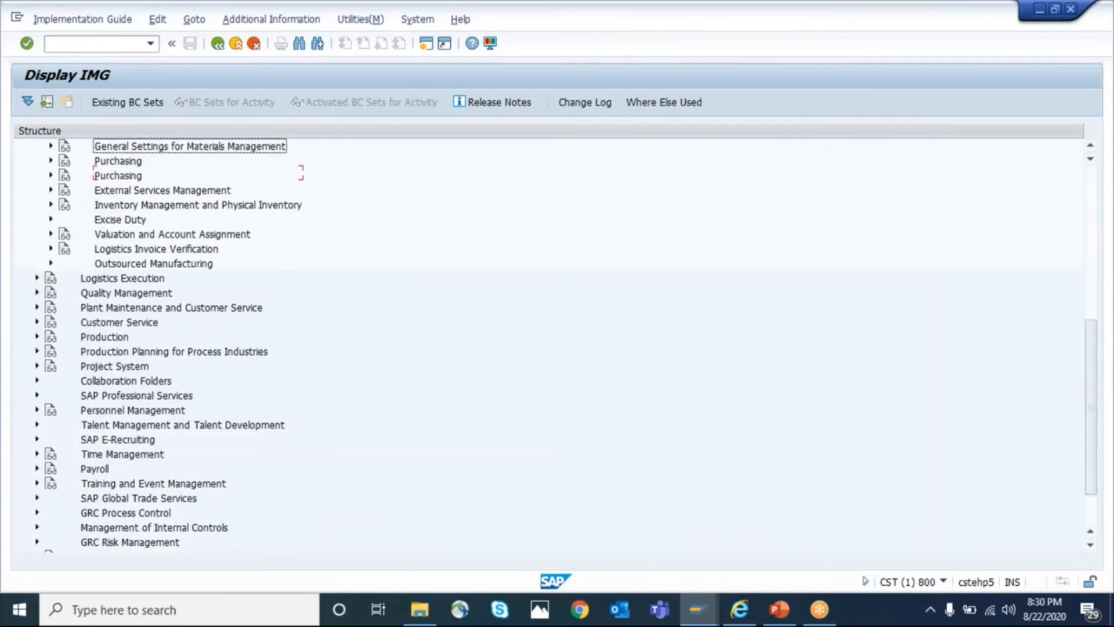
click(50, 365)
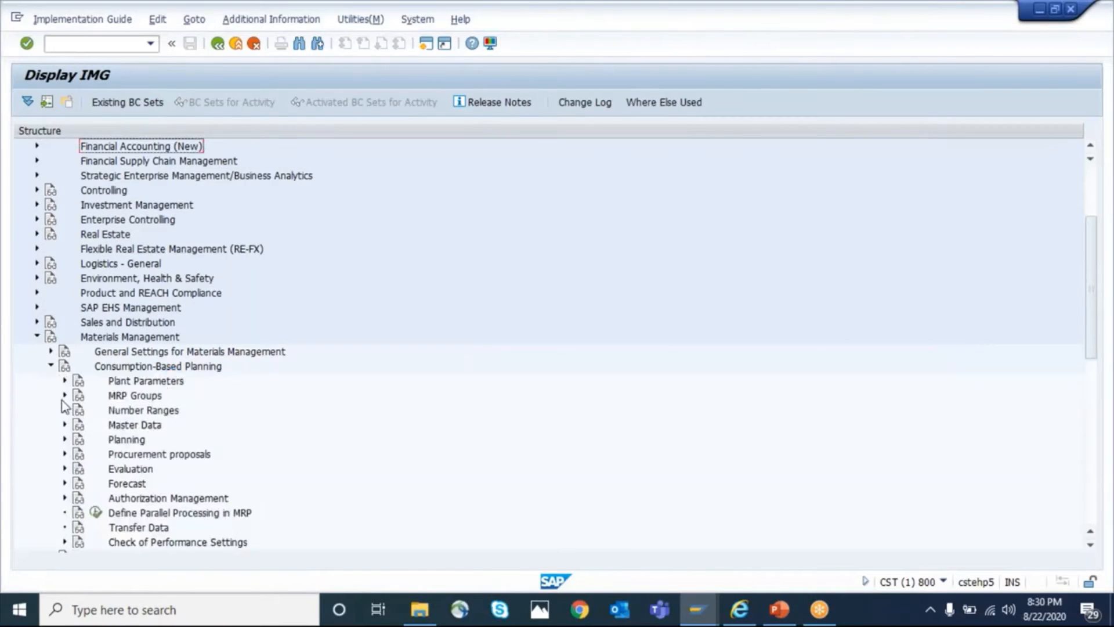
click(65, 395)
click(166, 414)
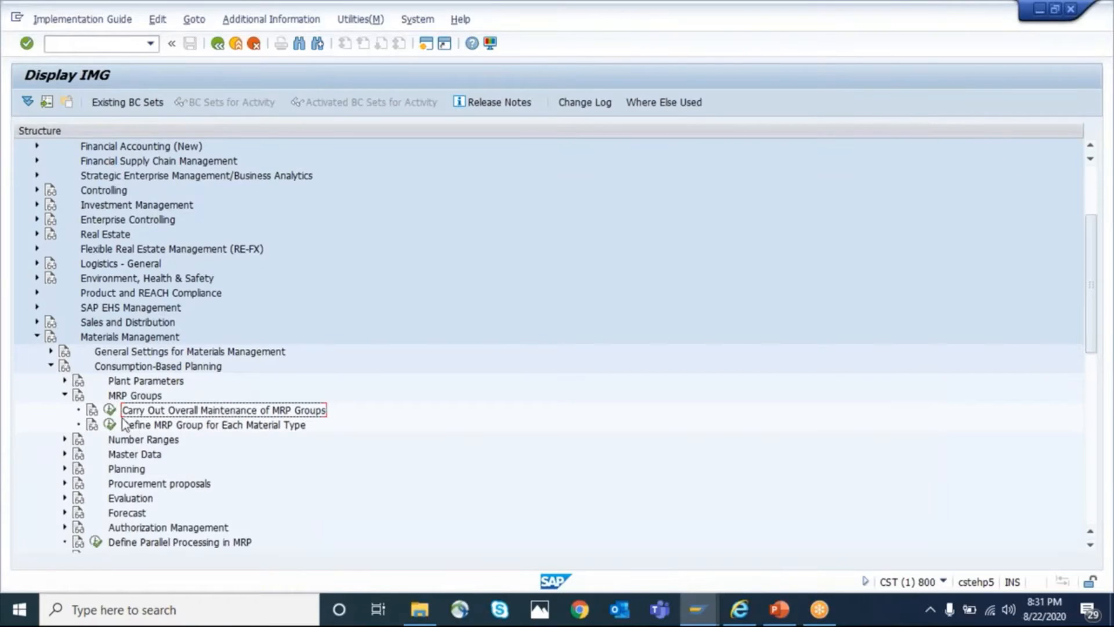
click(109, 410)
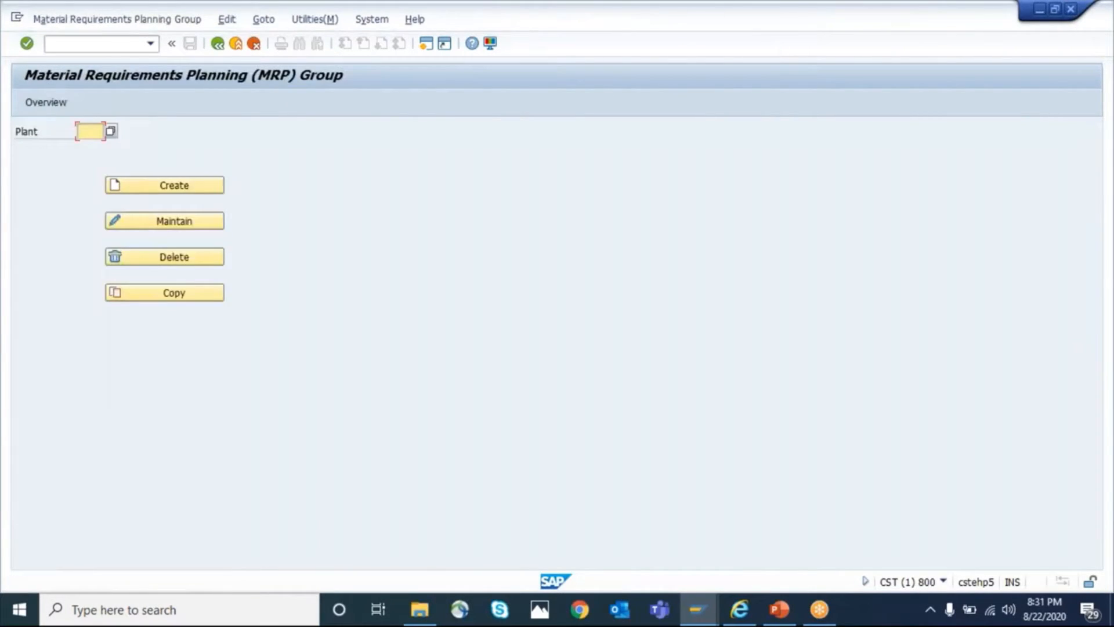
Open MRP group GMG1 of plant GKP1 for maintenance
text(GKP1)
click(154, 230)
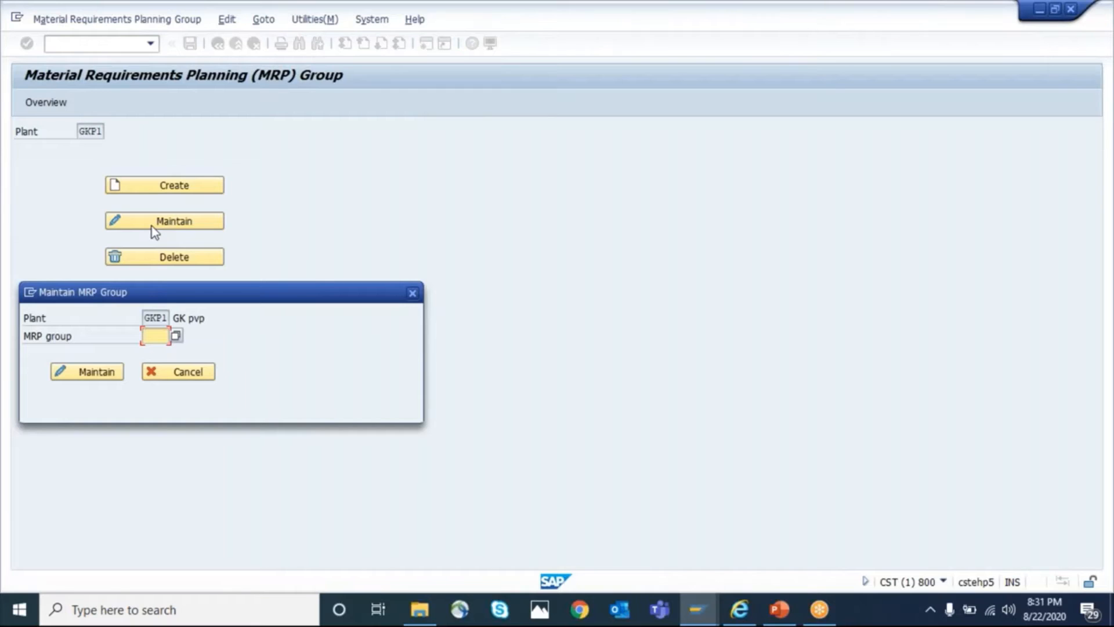
key(Down)
key(Return)
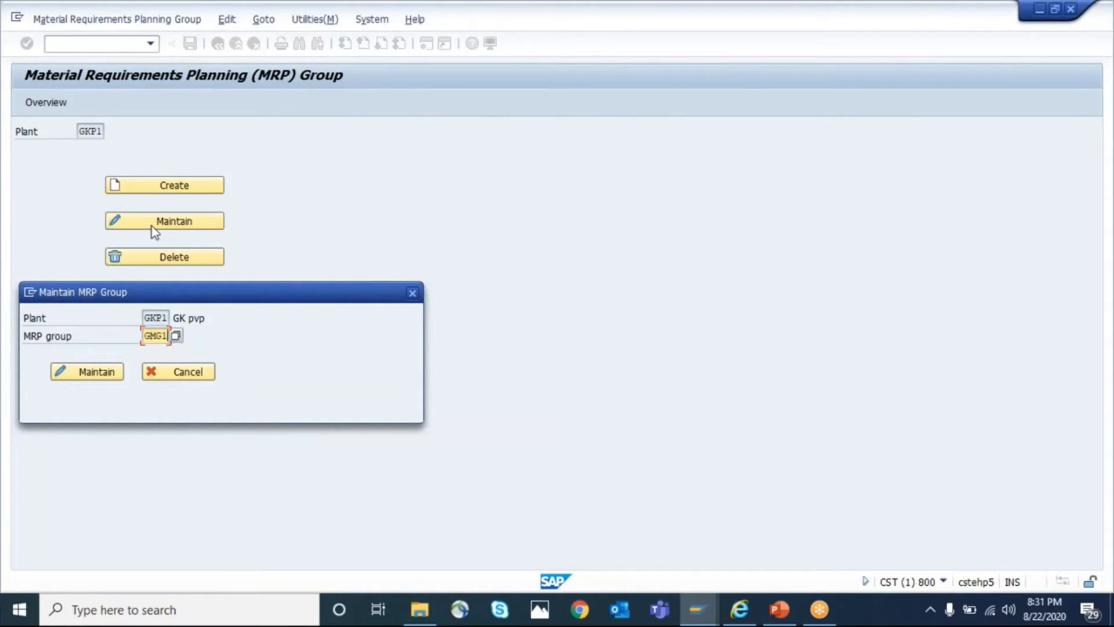
click(97, 377)
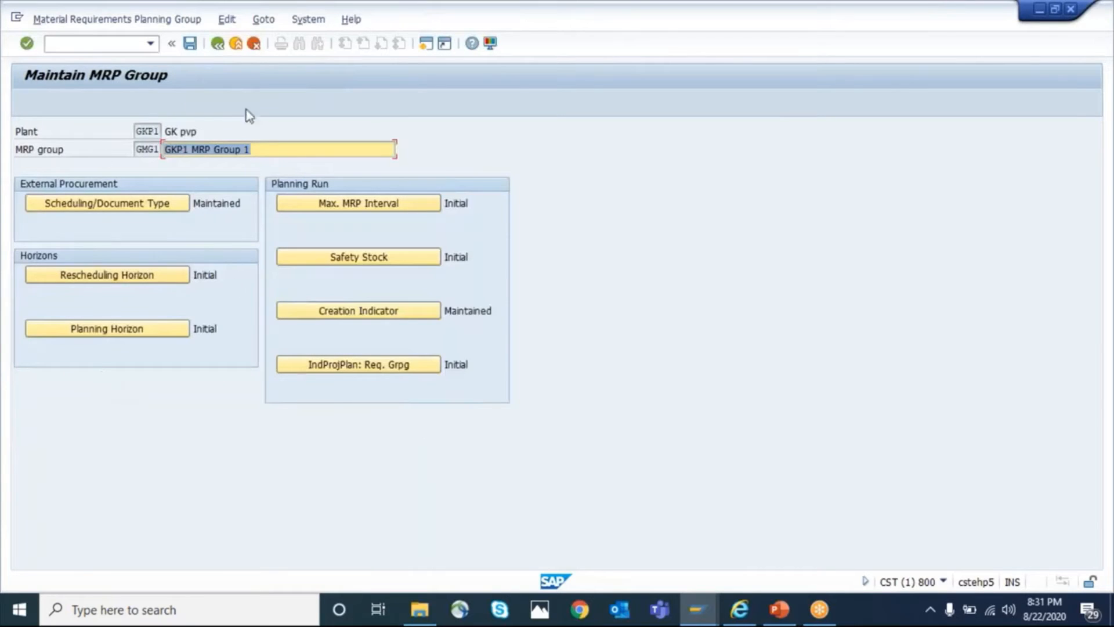
Open the scheduling and document type settings of MRP group GMG1 and examine its SPO, SC and ST document types
click(132, 203)
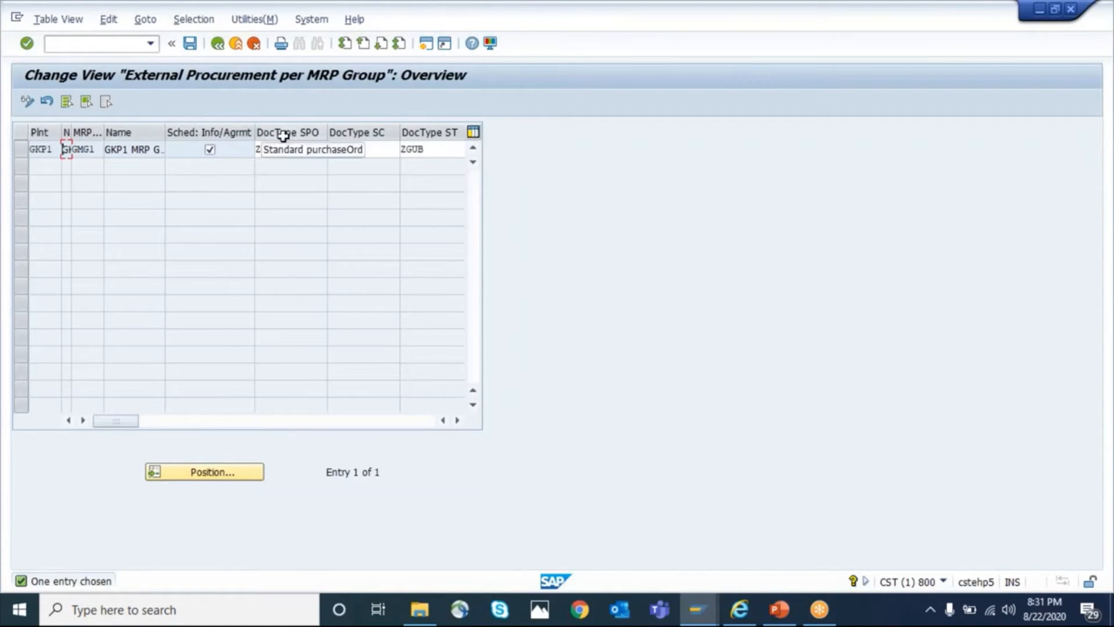
click(294, 150)
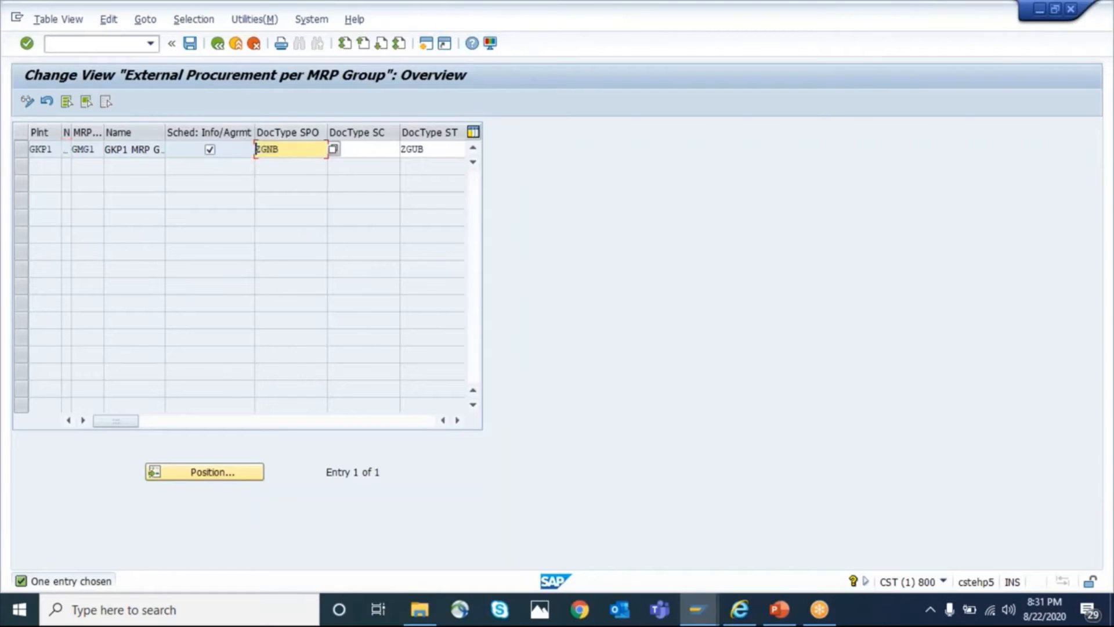
drag(292, 149, 253, 149)
click(257, 154)
click(434, 148)
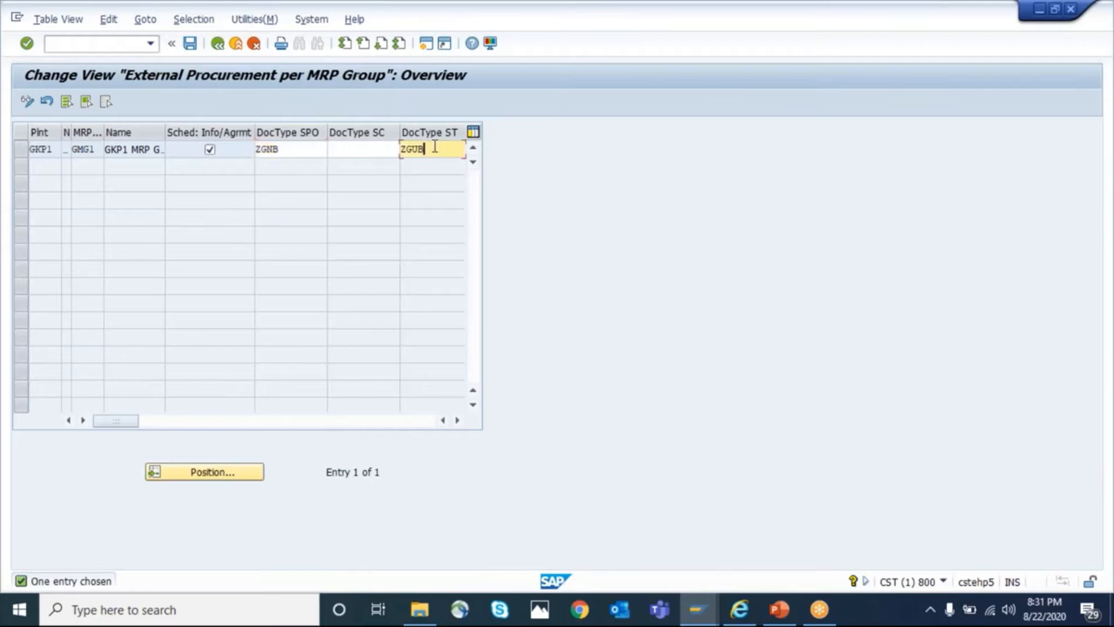
drag(434, 148, 376, 149)
click(310, 152)
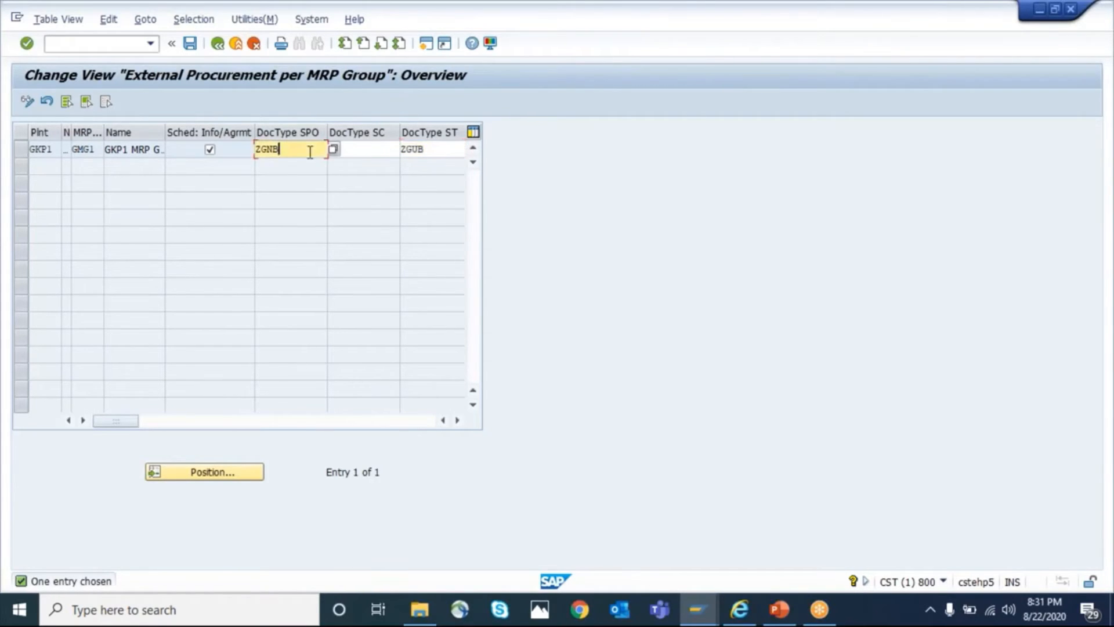
click(358, 149)
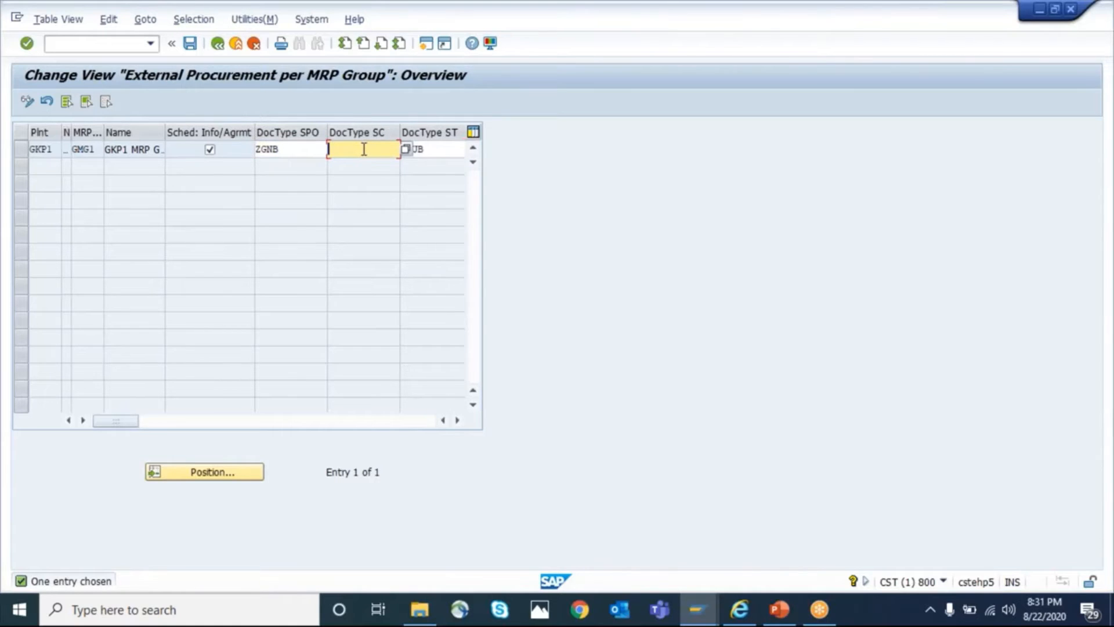
click(304, 149)
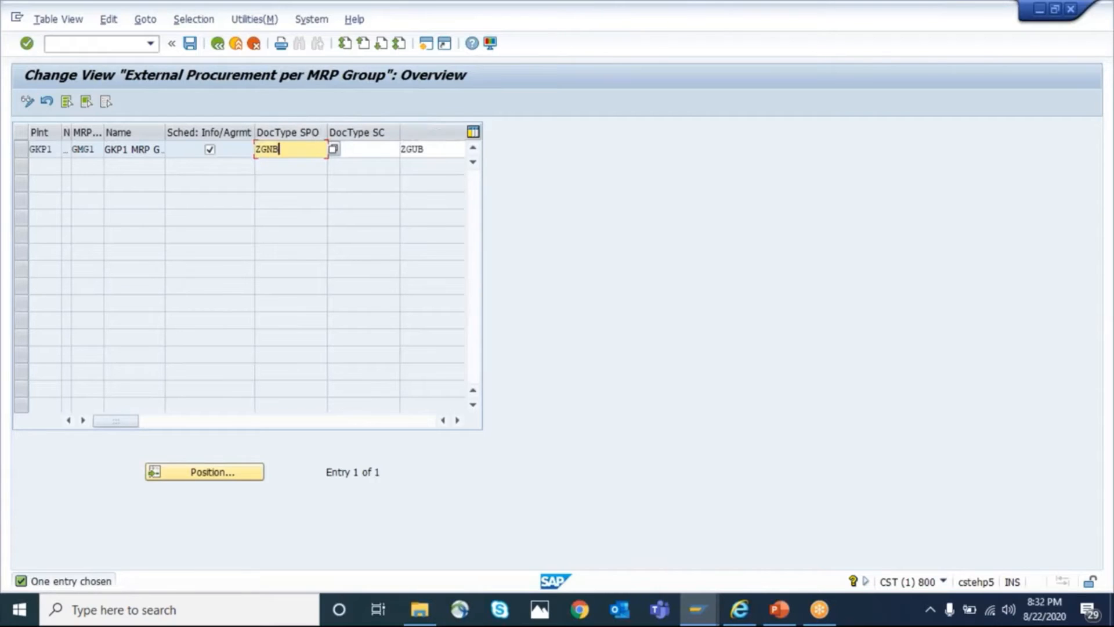
click(441, 149)
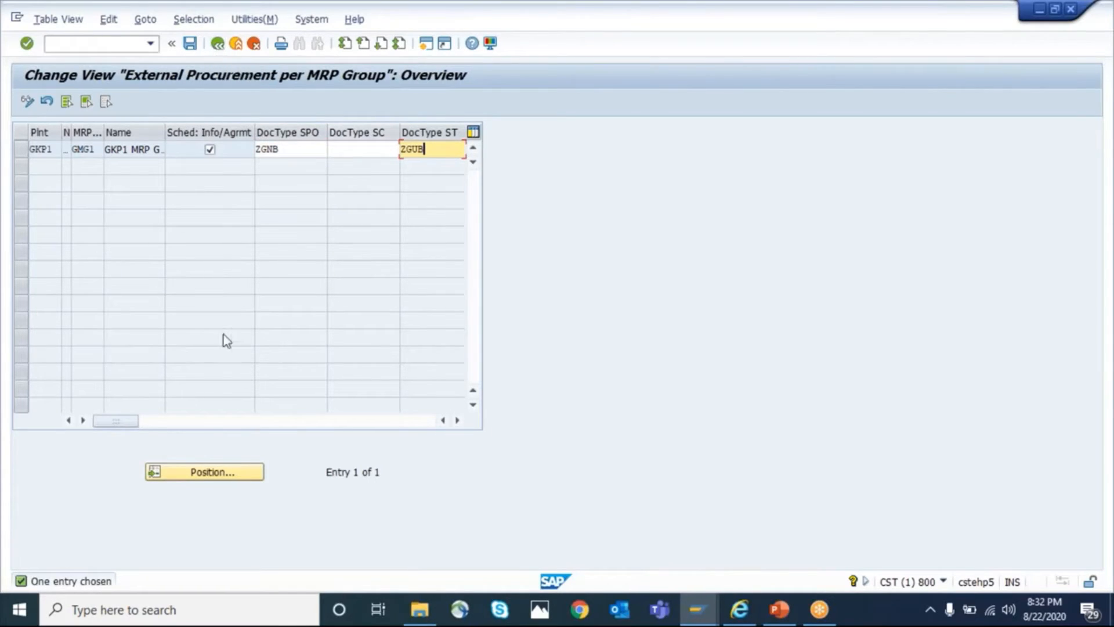
click(151, 424)
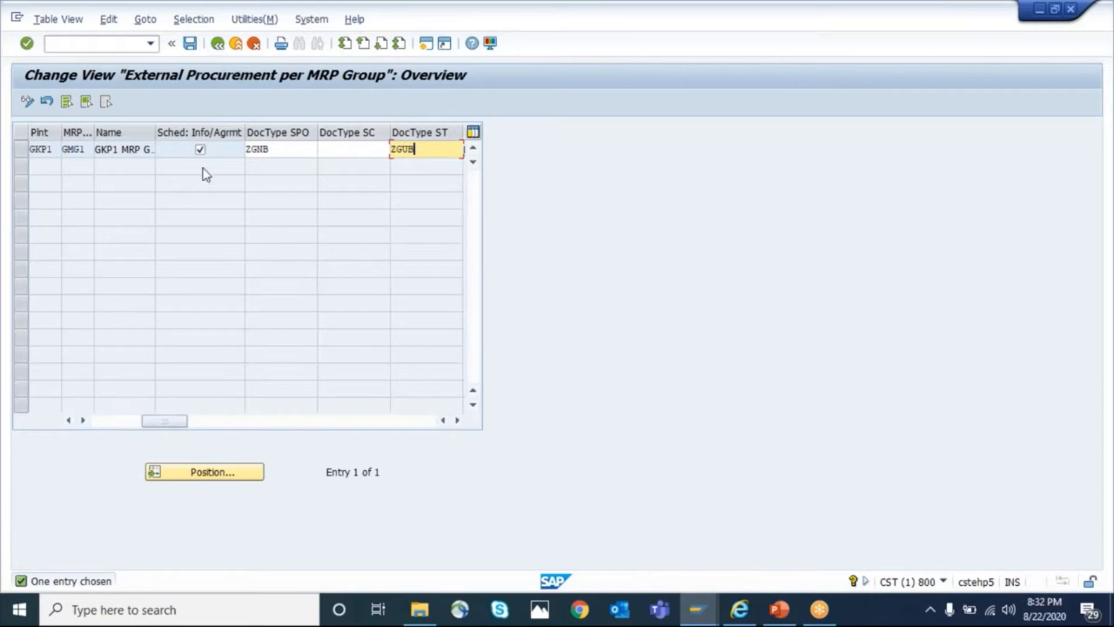
Return to the initial MRP group screen and start the Create Material transaction in a new session
click(219, 44)
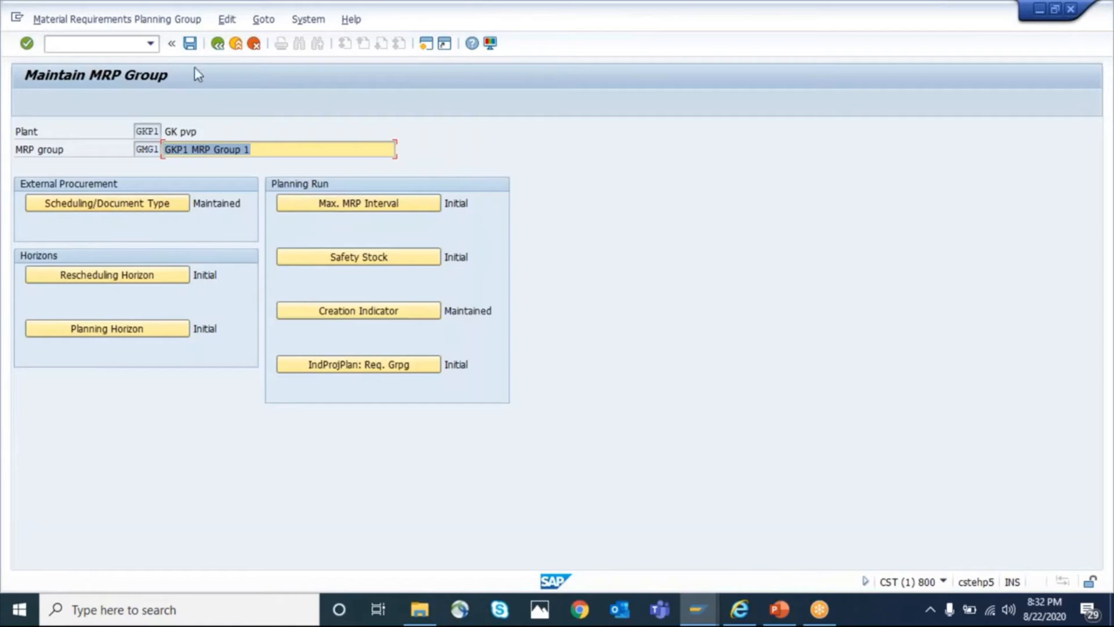
click(218, 44)
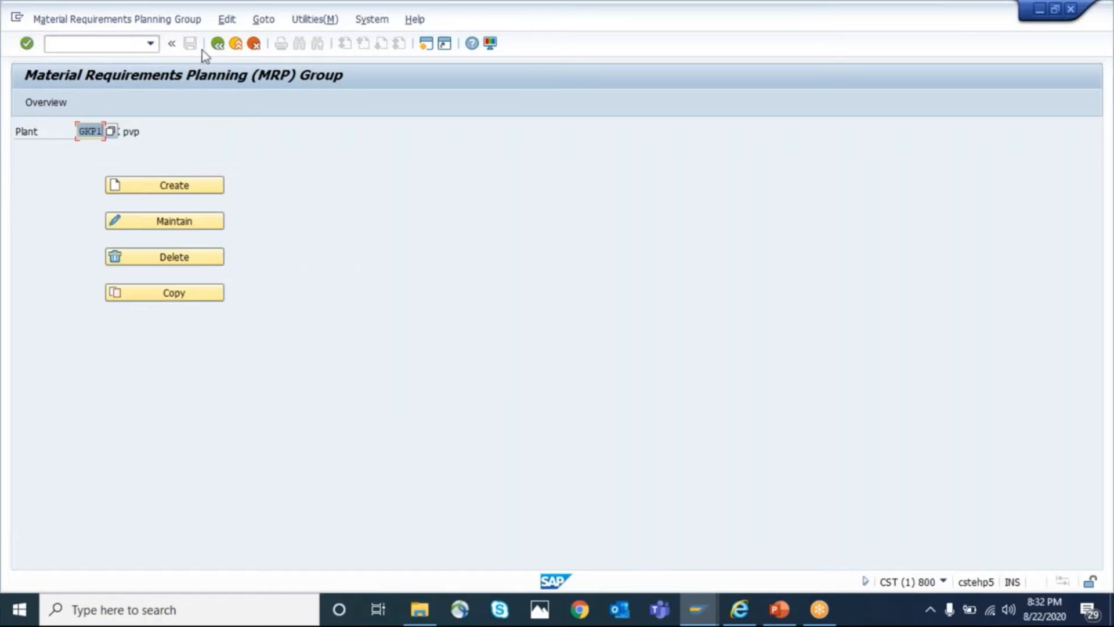
click(105, 45)
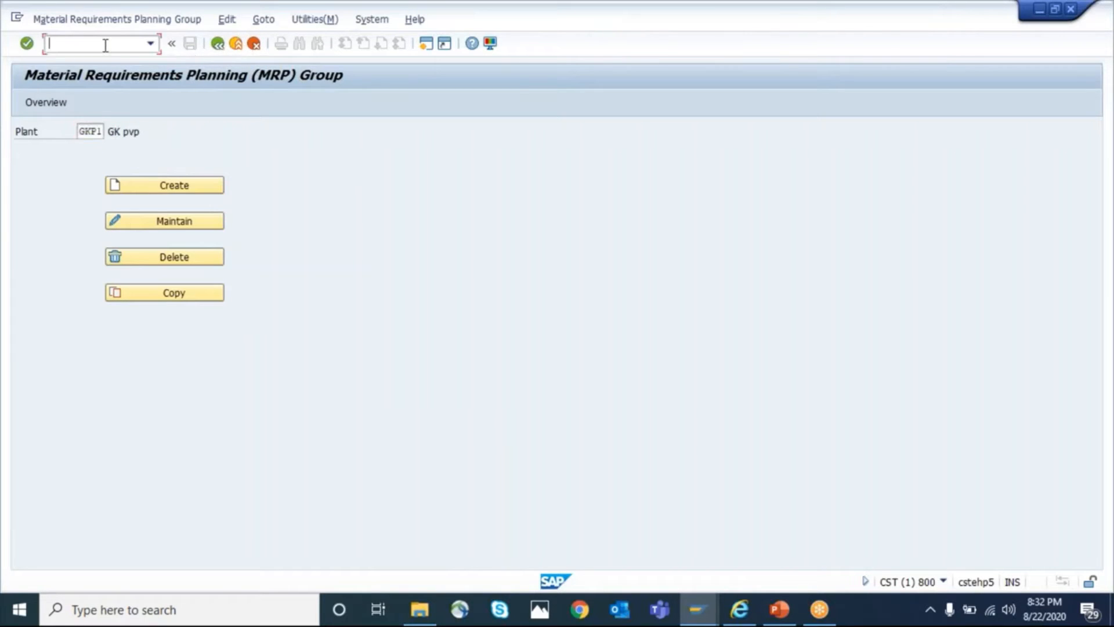
text(/OOMD0)
key(Return)
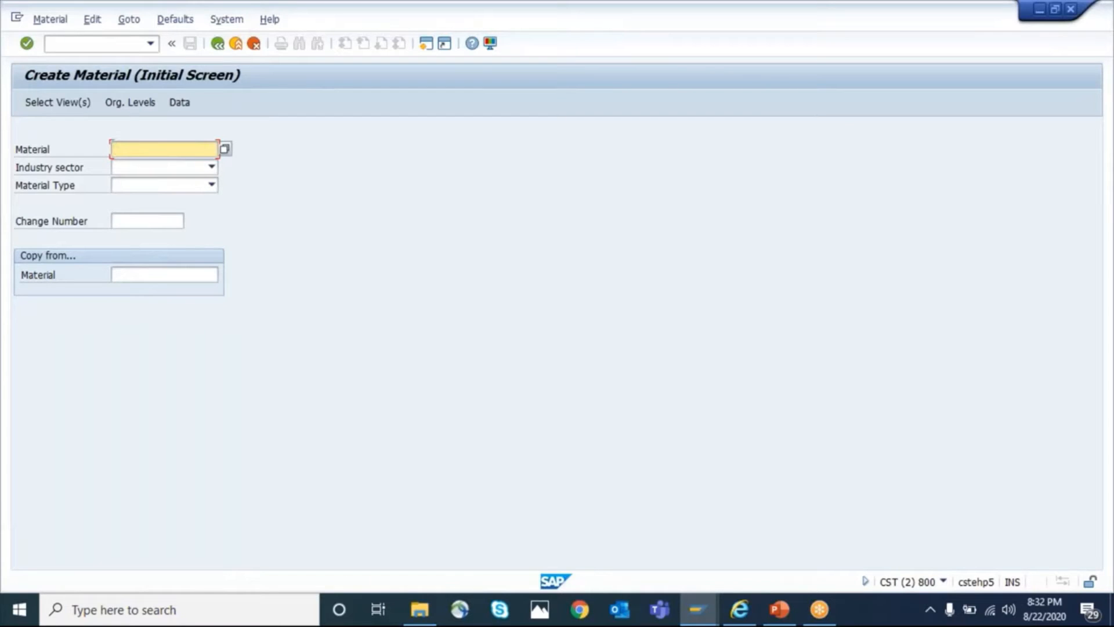
Choose industry sector P Pharmaceuticals and material type GROH Raw Materials STO, and accept the preselected views
key(Tab)
text(P)
key(Tab)
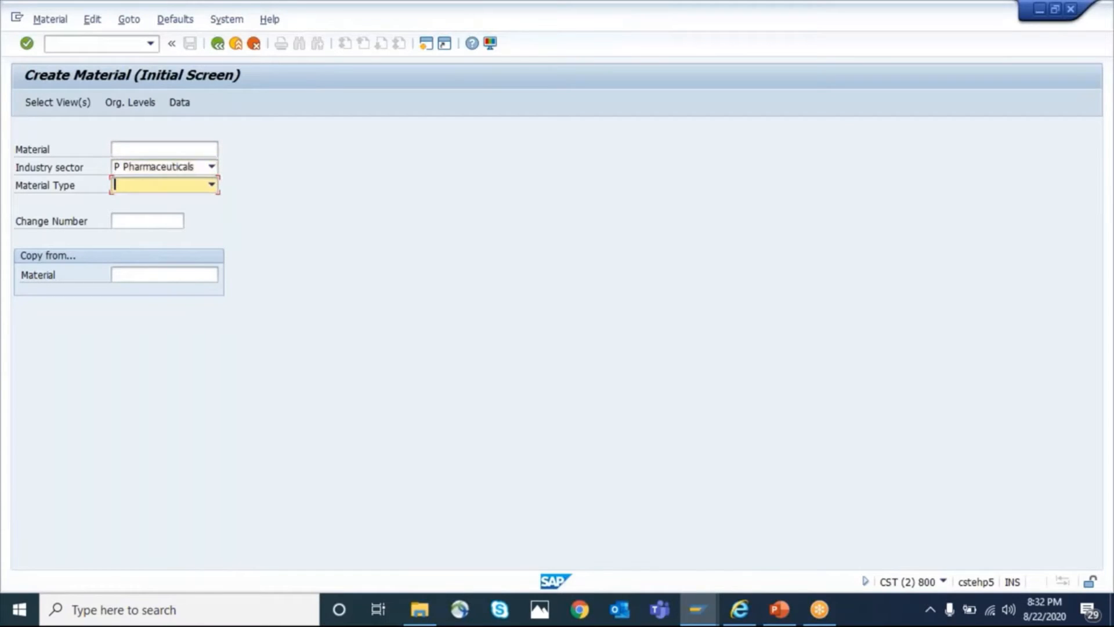
text(Z000 Raw Materials)
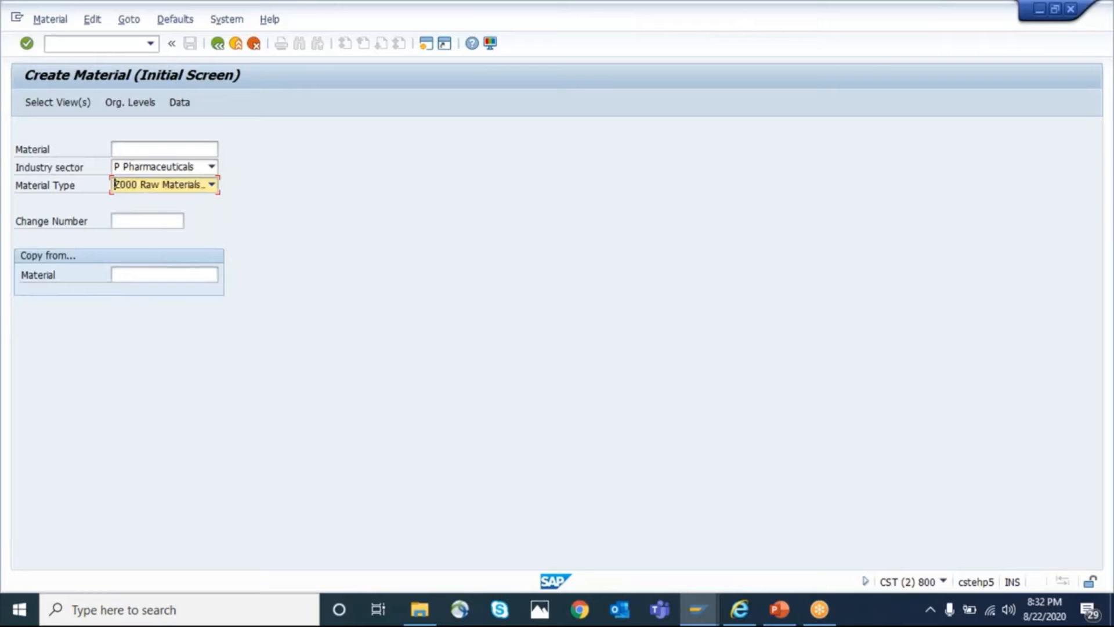
text(GRO)
key(Return)
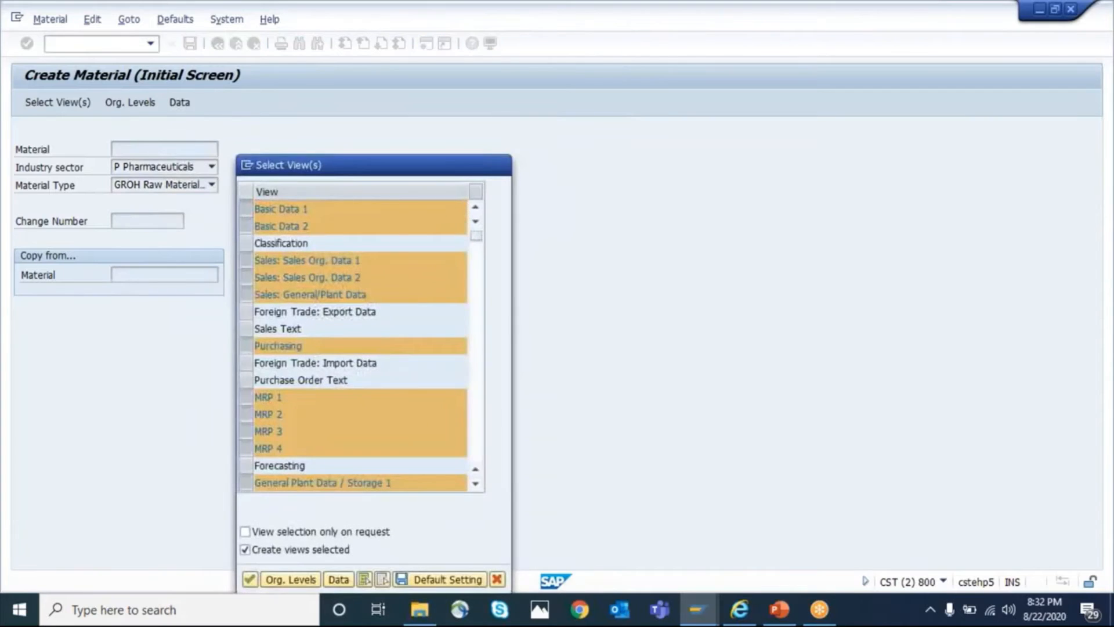
key(Return)
Enter the organizational levels plant GKP1, storage location 0002, sales organization GKSO and distribution channel 10
text(gkp1)
key(Tab)
text(0002)
key(Tab)
text(GKS0)
key(Tab)
text(10)
key(Tab)
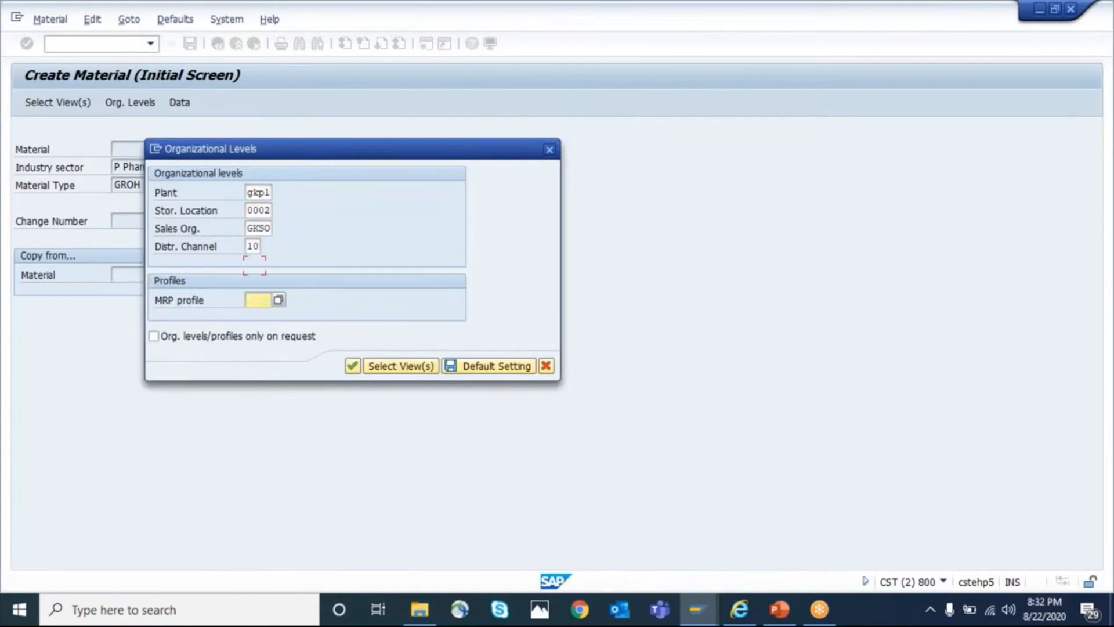
key(Return)
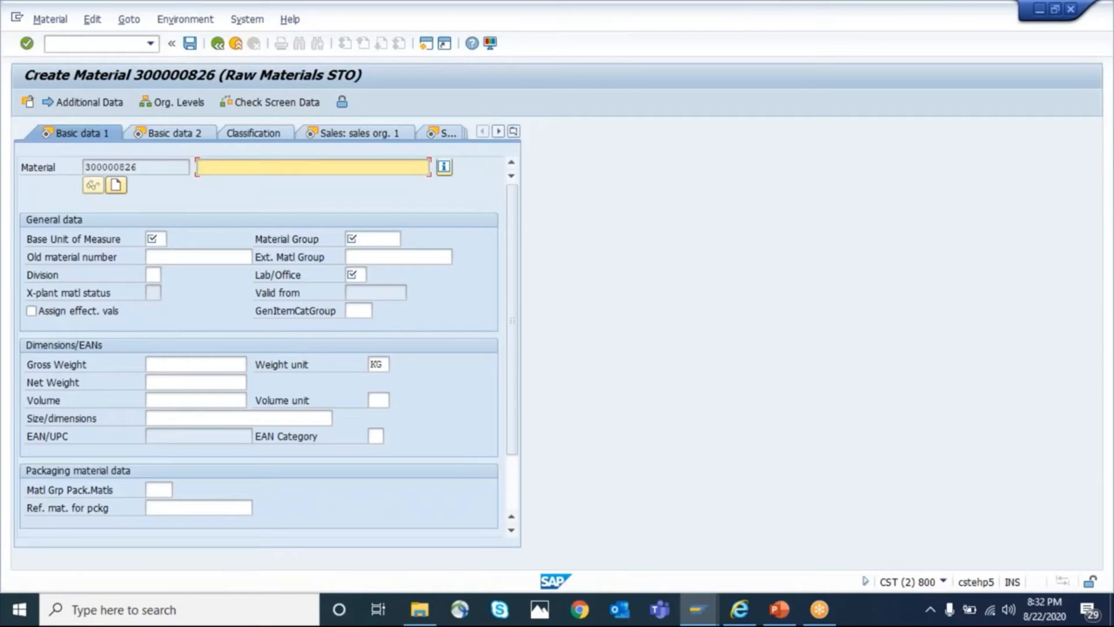
Fill Basic Data 1 with the description Cable 10 MM, base unit PC and material group 01, and continue to Basic Data 2
text(Cable 10 MM)
key(Tab)
key(Tab)
key(Tab)
text(P)
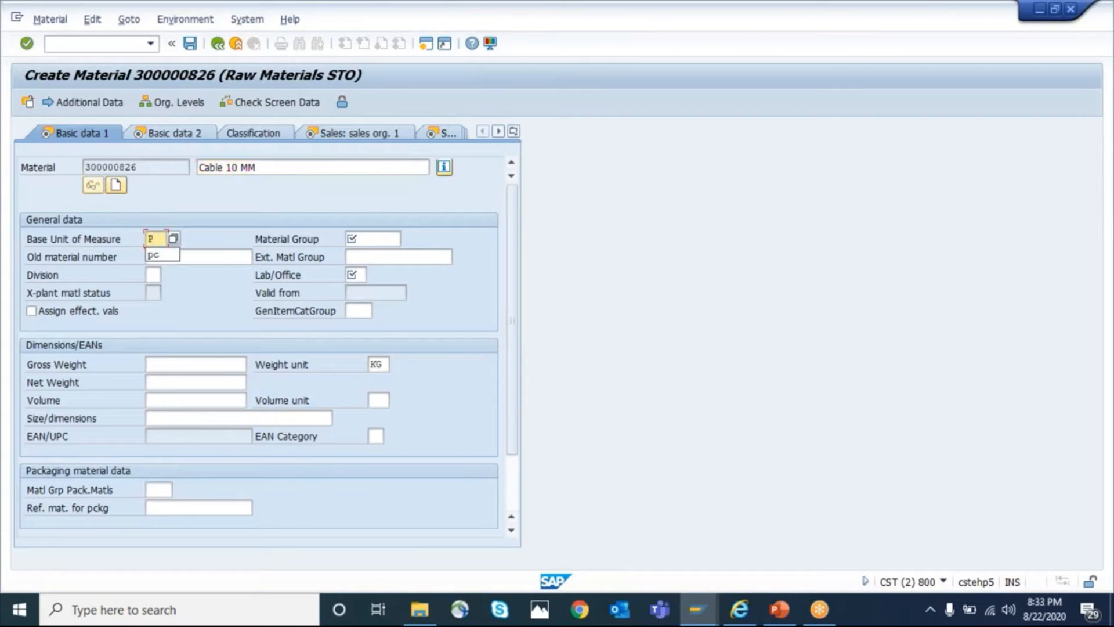
text(C)
key(Tab)
text(01)
key(Tab)
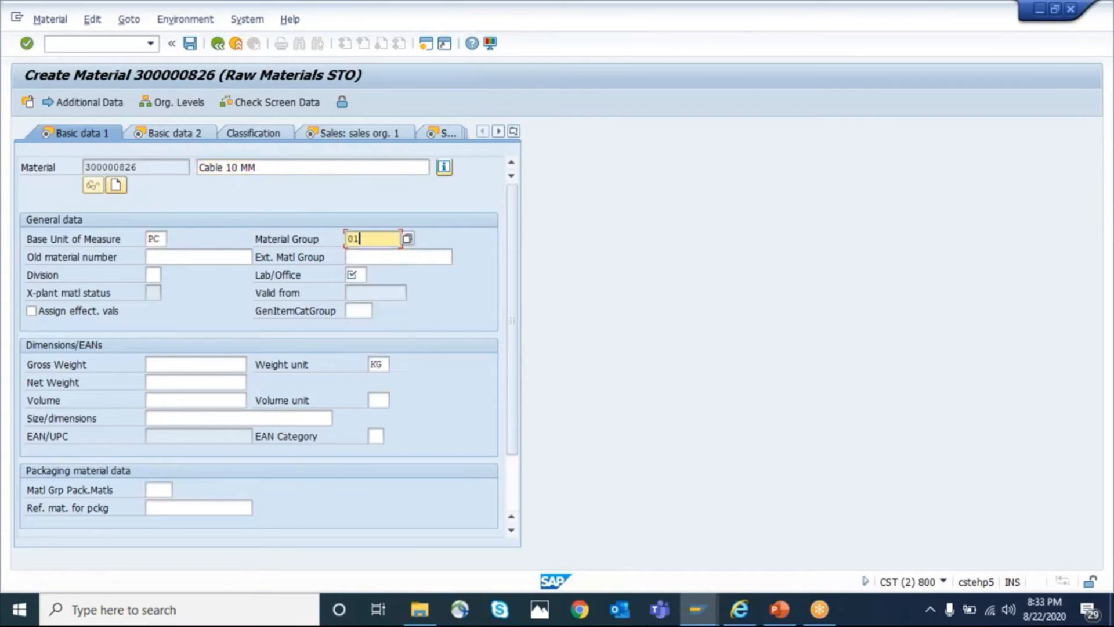
key(Tab)
key(Return)
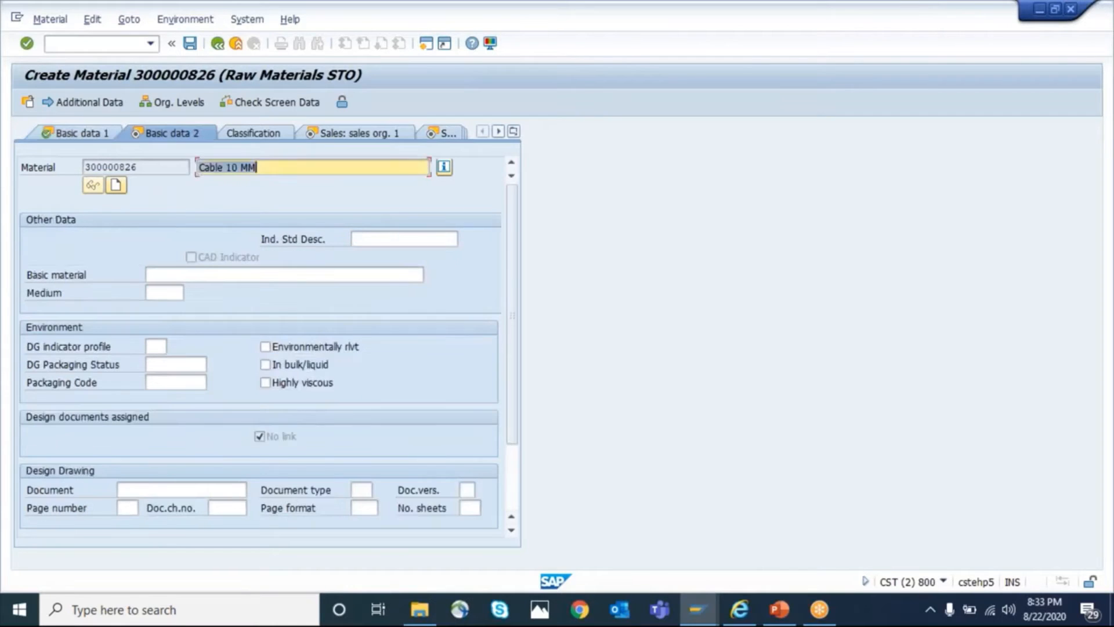
Proceed to the first sales view and set tax classification 1 for Germany, India, Singapore and United States
key(Return)
key(Return)
text(111)
text(1)
key(Return)
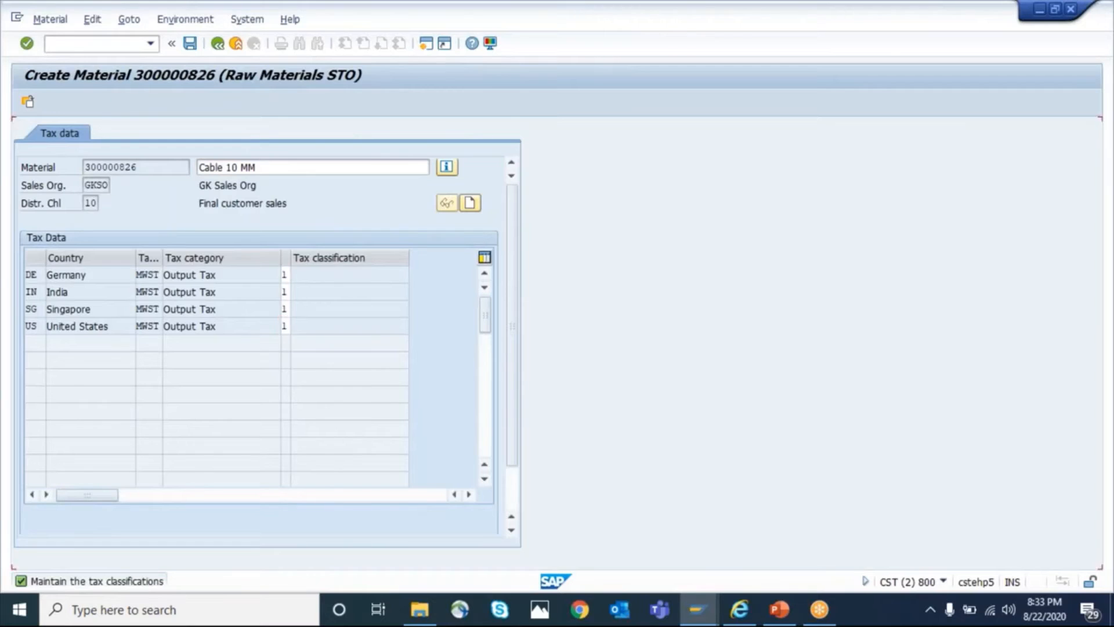
key(Return)
Set the item category group to norm in the second sales organization view and continue to the general plant data
click(398, 293)
click(402, 309)
key(Return)
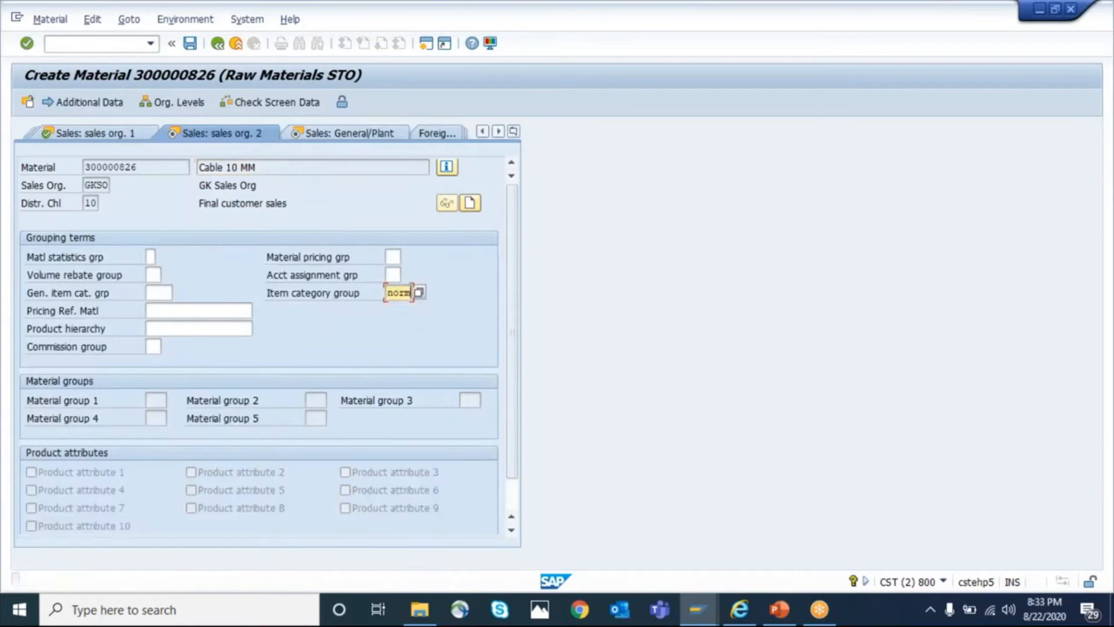
key(Return)
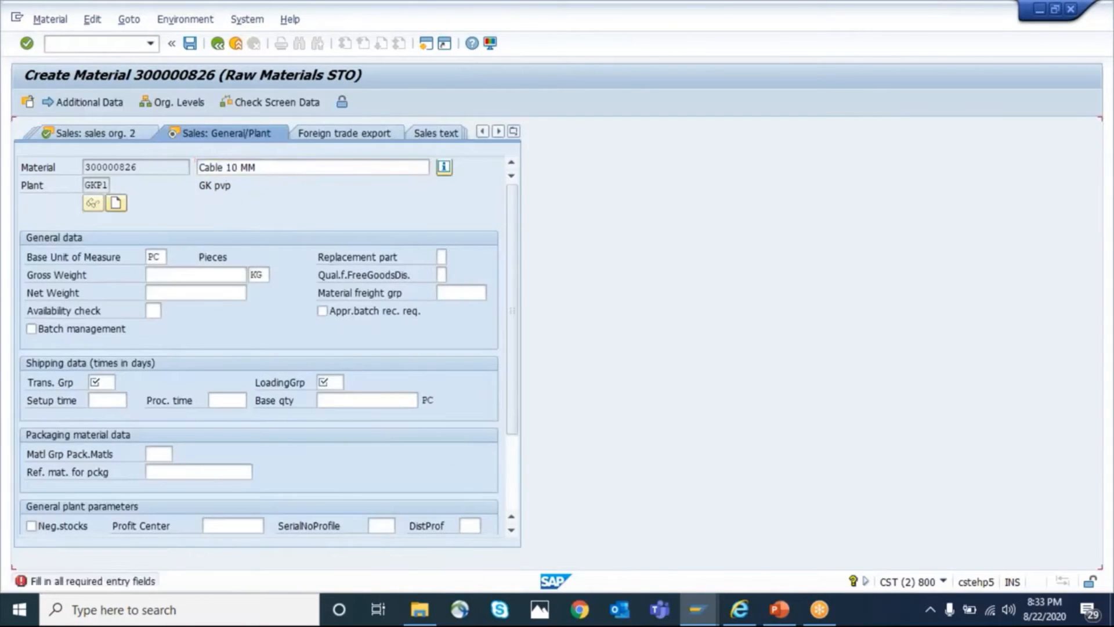
Fill in the transportation group and loading group for plant GKP1 and continue to the Purchasing view
click(101, 382)
click(107, 398)
click(329, 382)
click(335, 398)
key(Return)
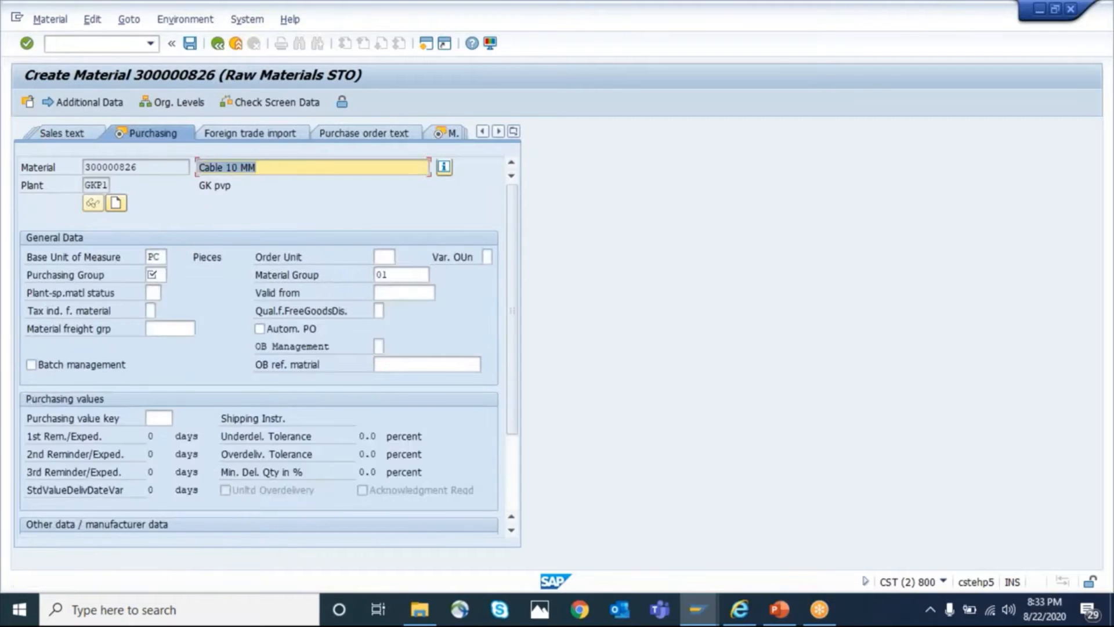
Set the purchasing group to 001, enable Autom. PO, and proceed to the MRP 1 view
key(Return)
click(154, 275)
click(158, 291)
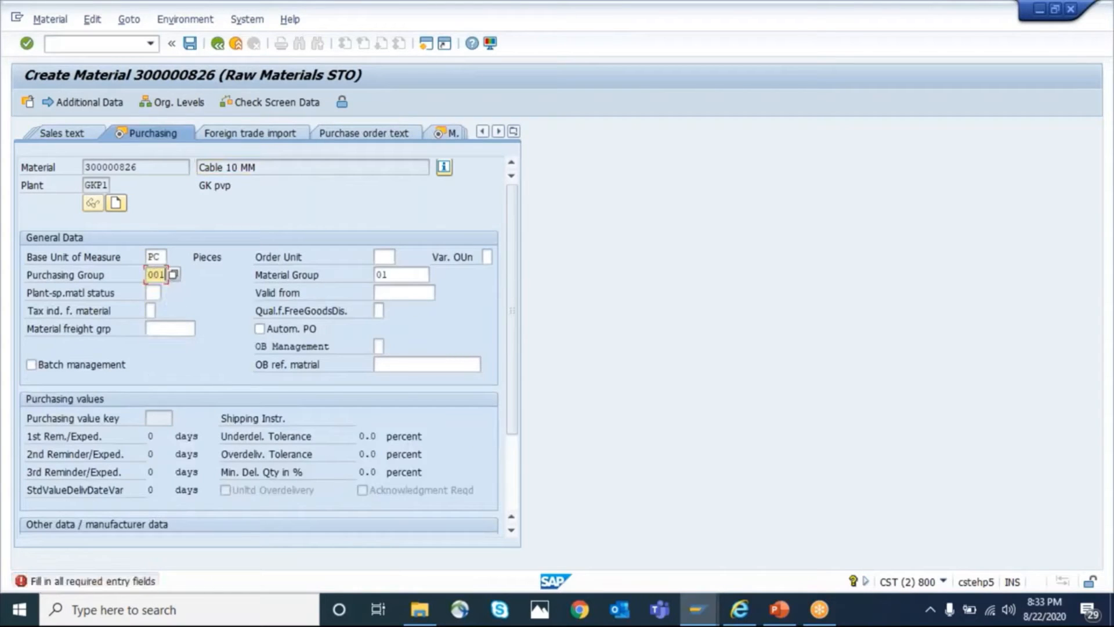
click(260, 329)
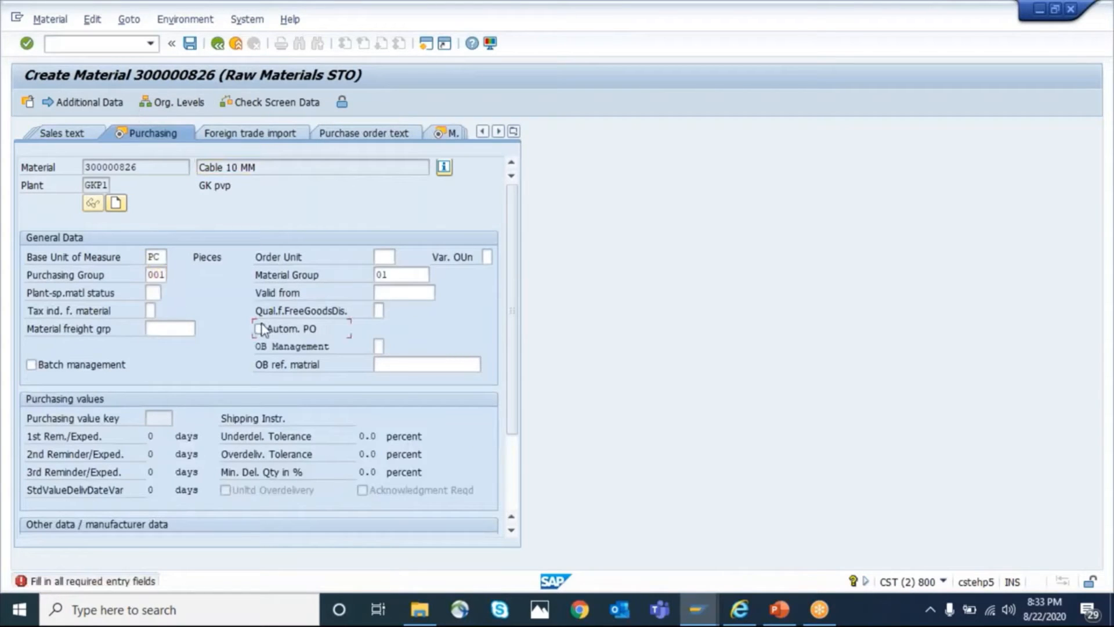
key(Return)
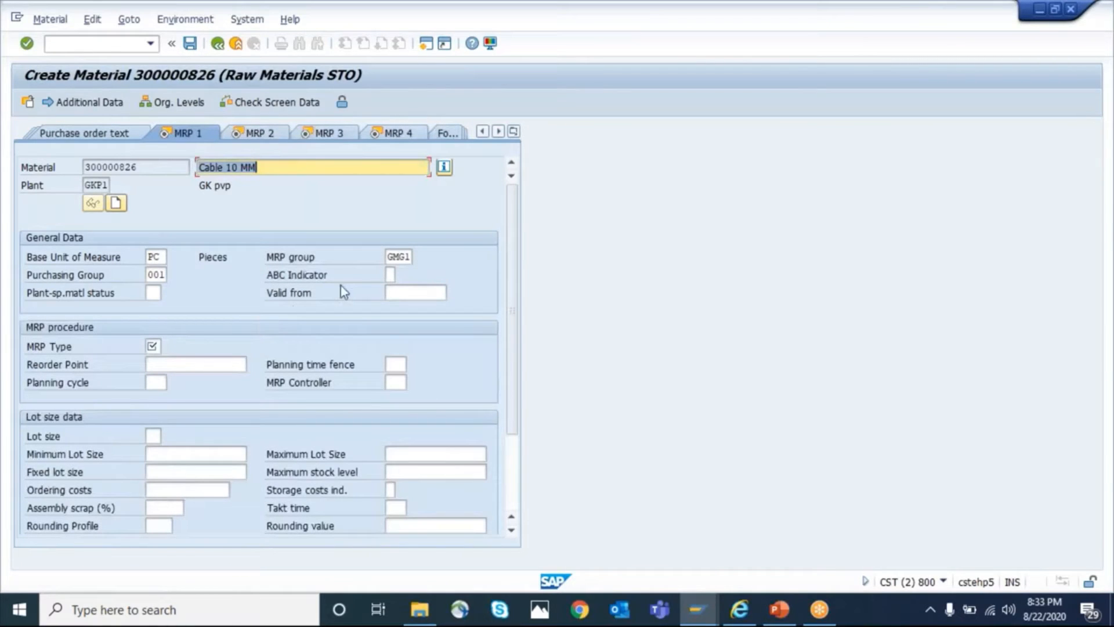
Set the MRP type to VB with a reorder point of 500 for the material
click(386, 256)
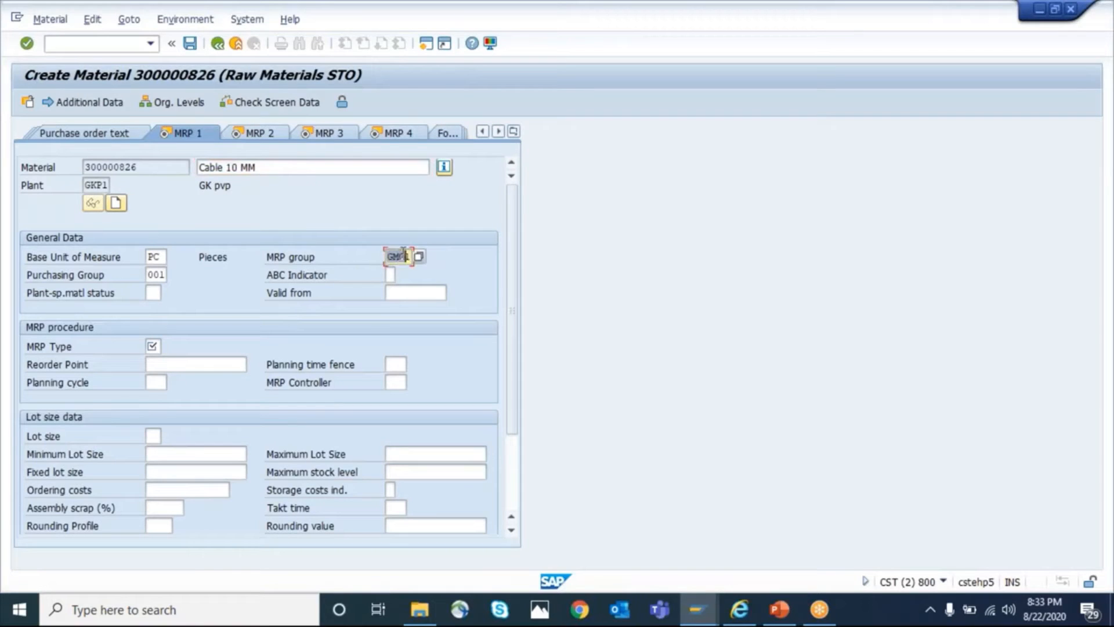
click(153, 347)
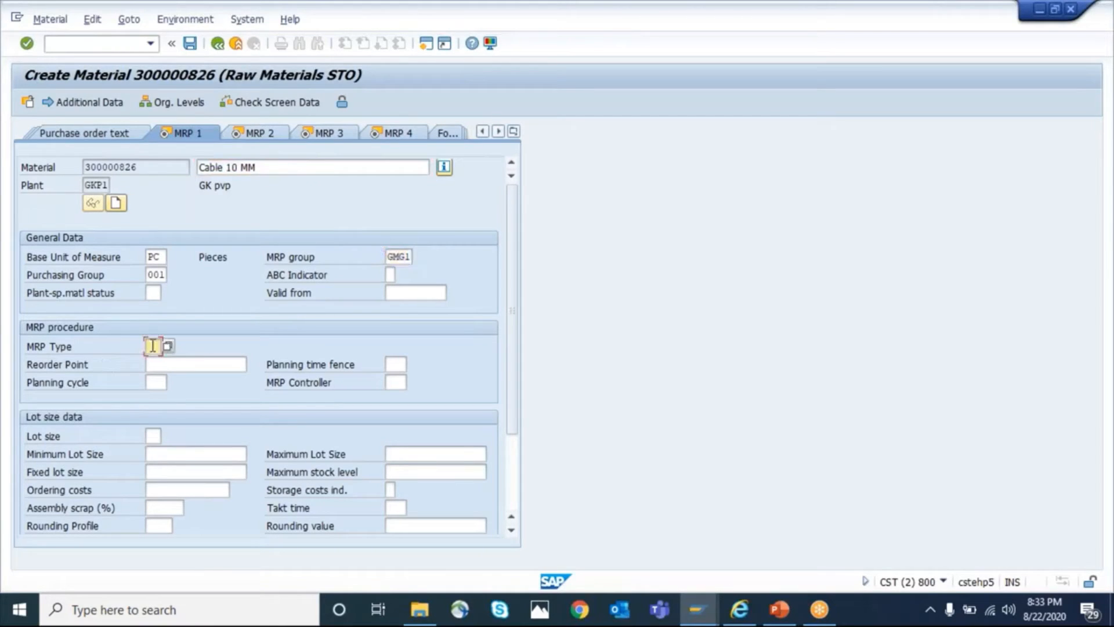
key(space)
key(Down)
key(Tab)
text(500)
key(Return)
Assign MRP controller 001 and lot size EX, and continue to the MRP 2 view
click(394, 382)
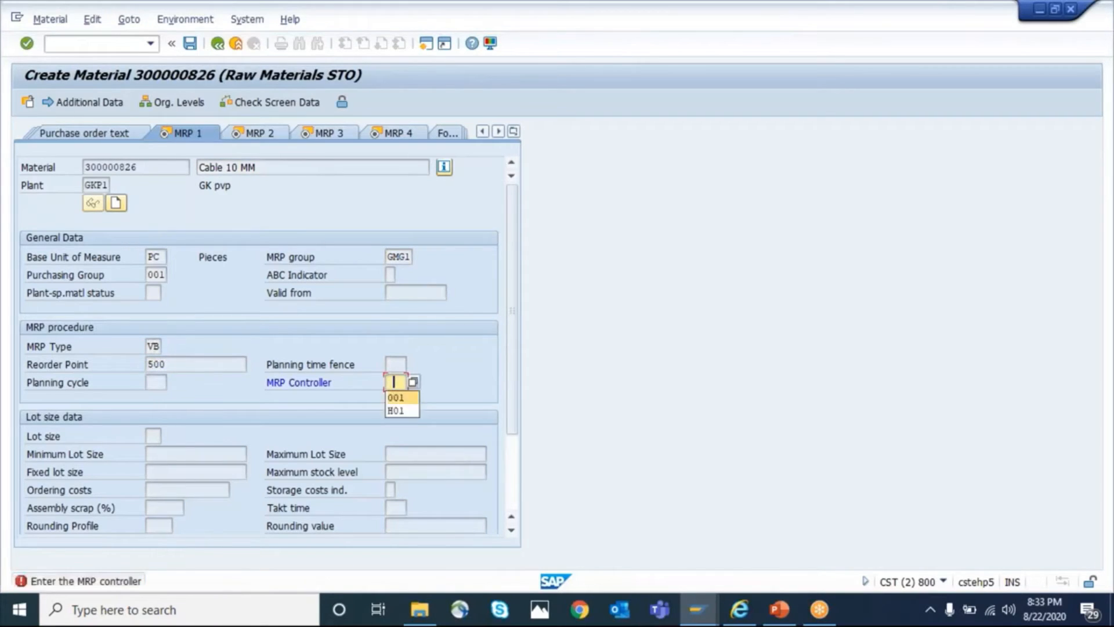
key(Return)
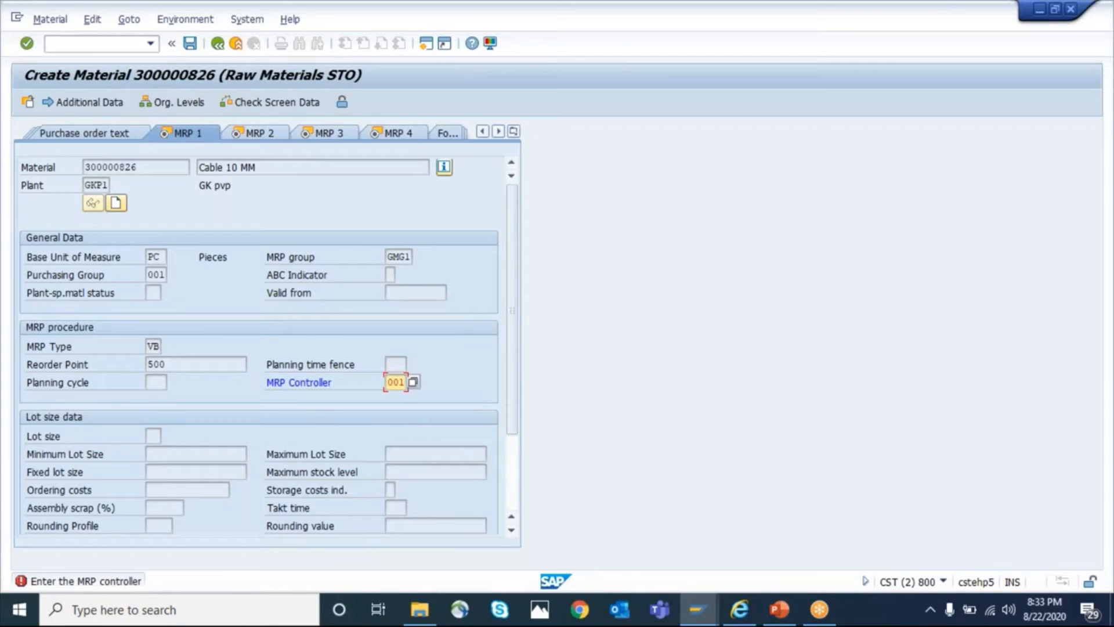
key(Return)
text(EX)
key(Return)
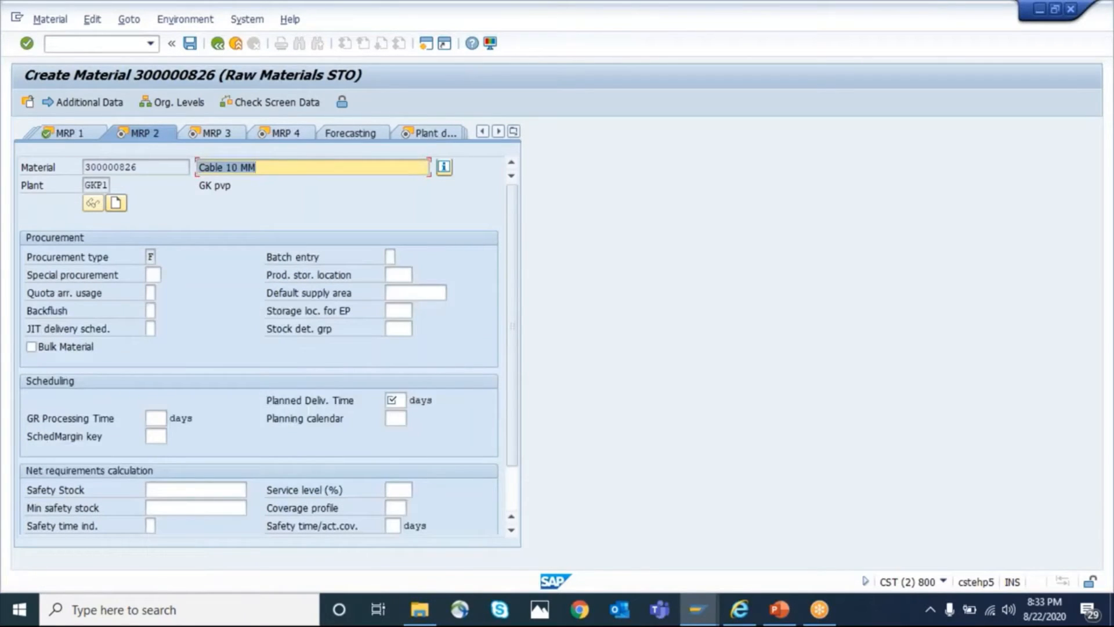
Set the planned delivery time to 10 days and the storage location for EP to 0002, and continue to the MRP 3 view
click(395, 400)
key(Return)
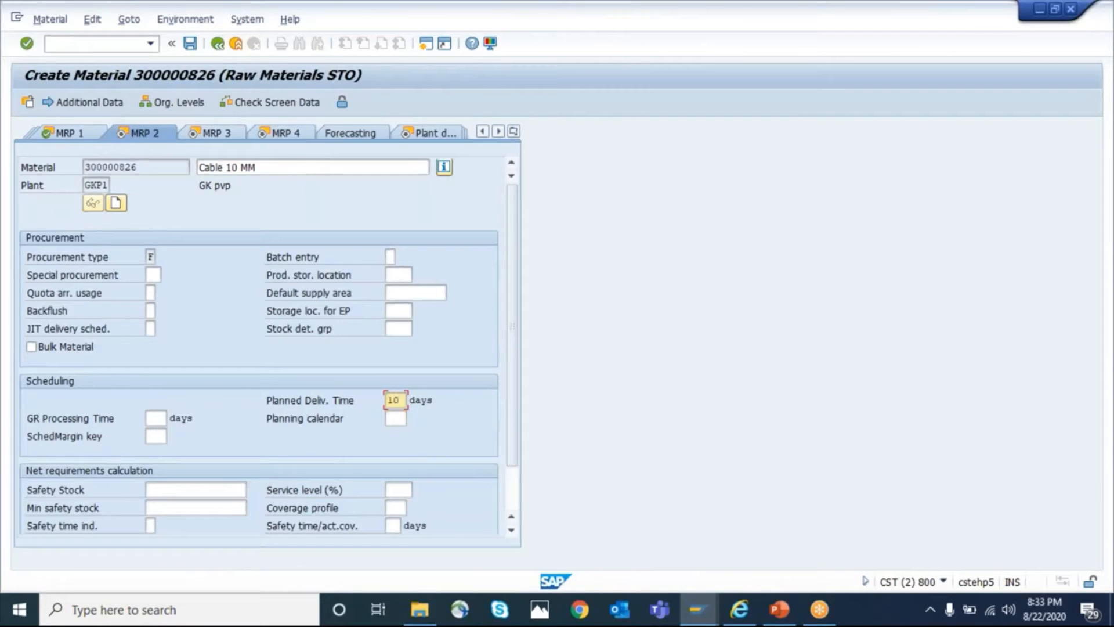
click(396, 312)
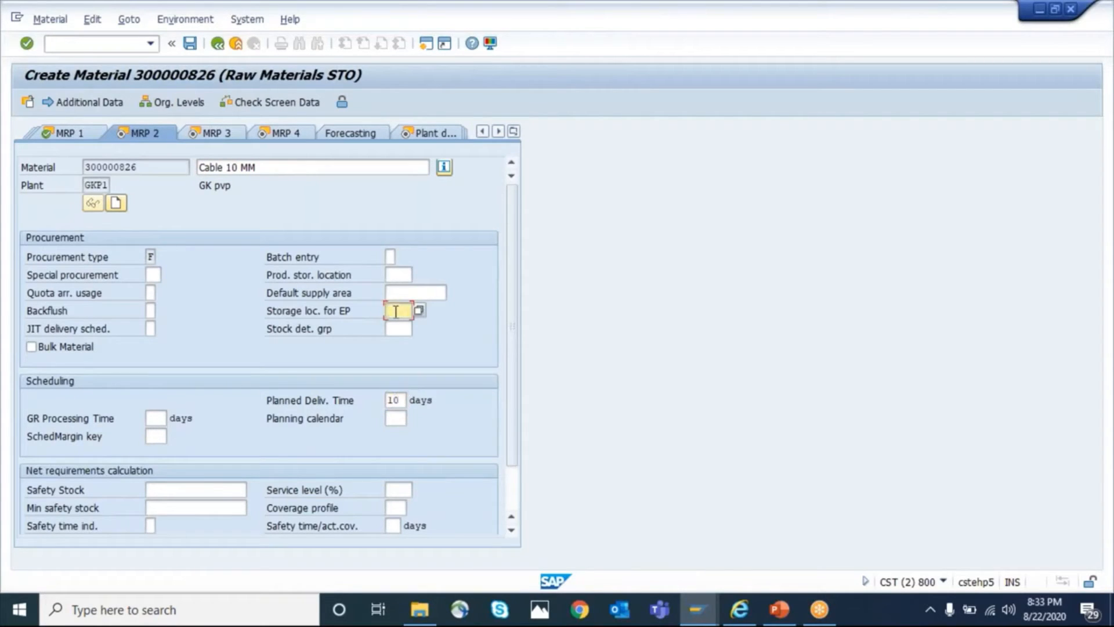
text(010)
key(Return)
key(Return)
key(Return)
key(Return)
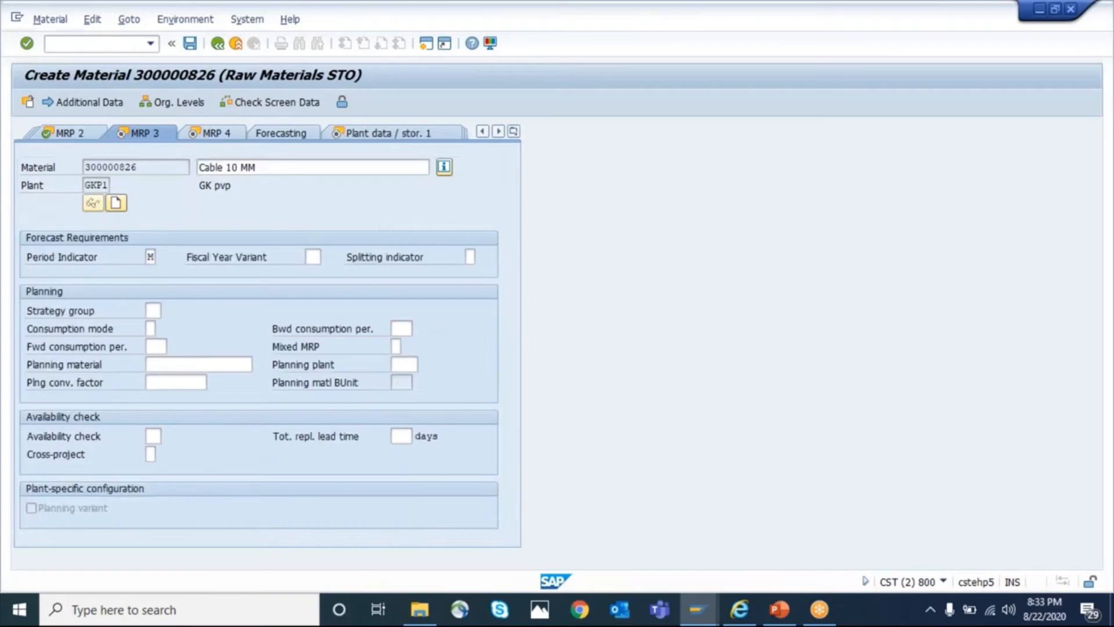
Proceed to the Accounting 1 view, set the valuation class to 3000, and save the new material
key(Return)
key(Return)
text(3000)
key(Down)
key(Down)
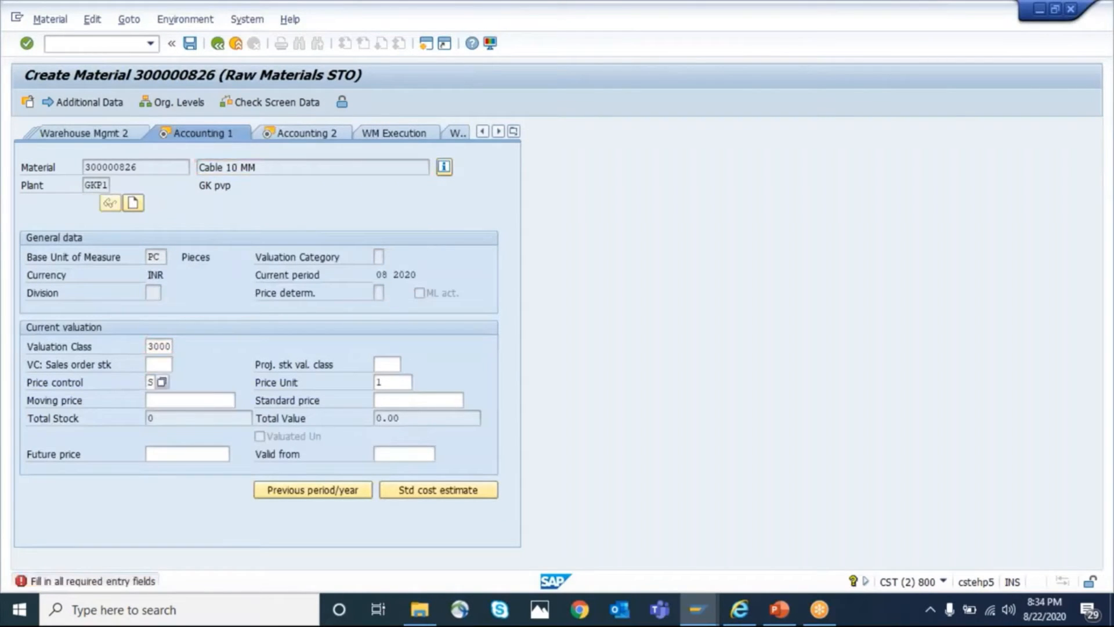
key(Return)
key(Return)
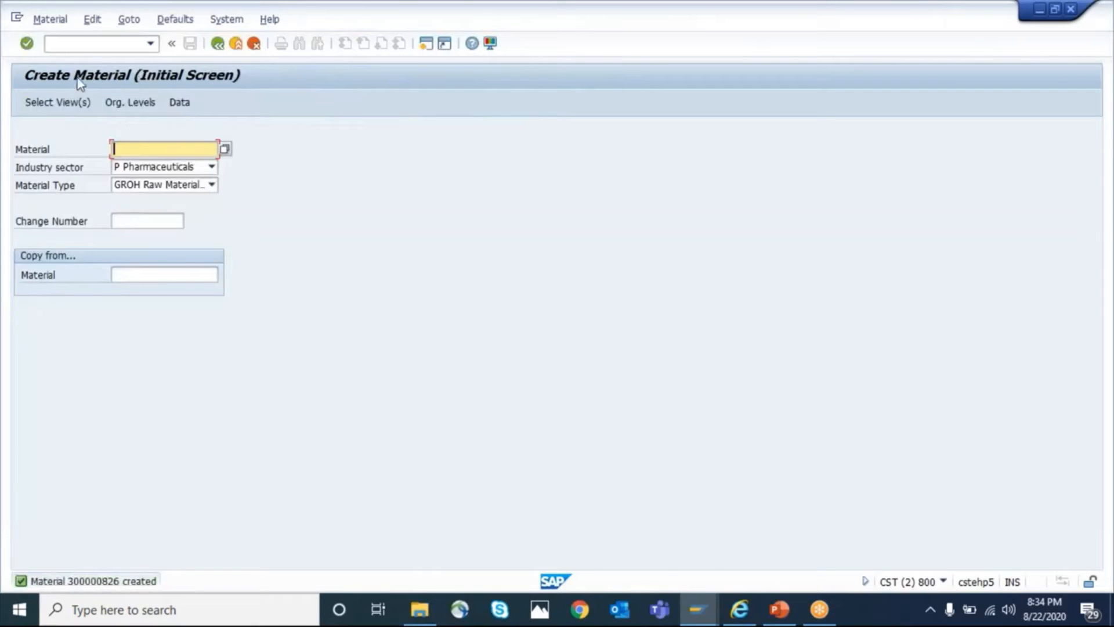
Display the stock/requirements list for Cable 10 MM in plant GKP1 and check its available quantity
click(70, 45)
text(/NMD01)
key(Return)
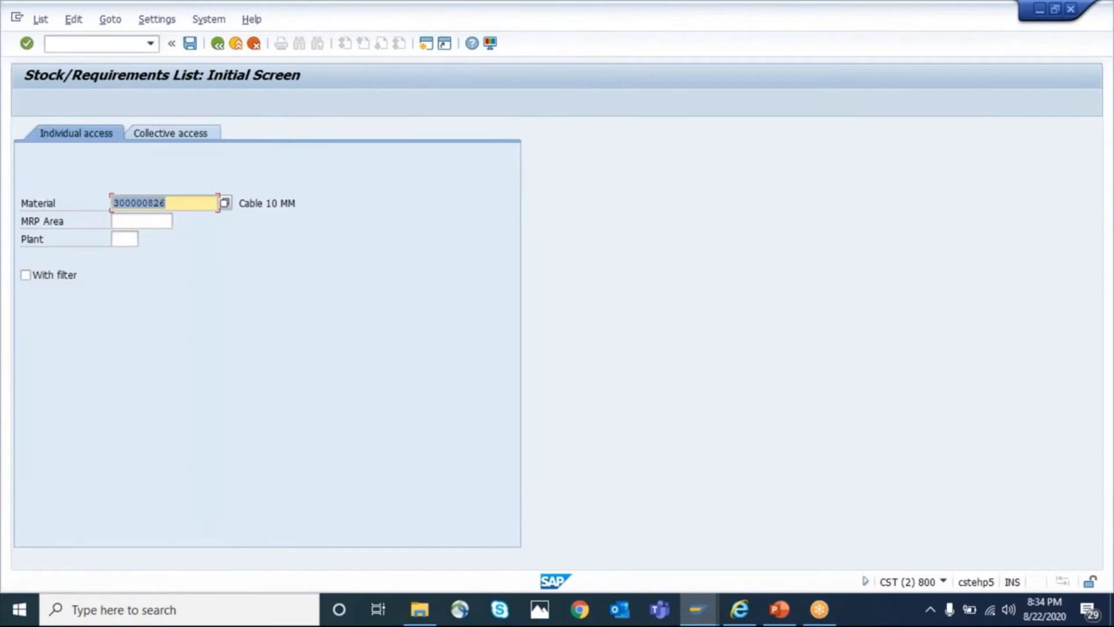
key(Tab)
key(Tab)
text(7992)
key(Return)
text(GKP1)
key(Return)
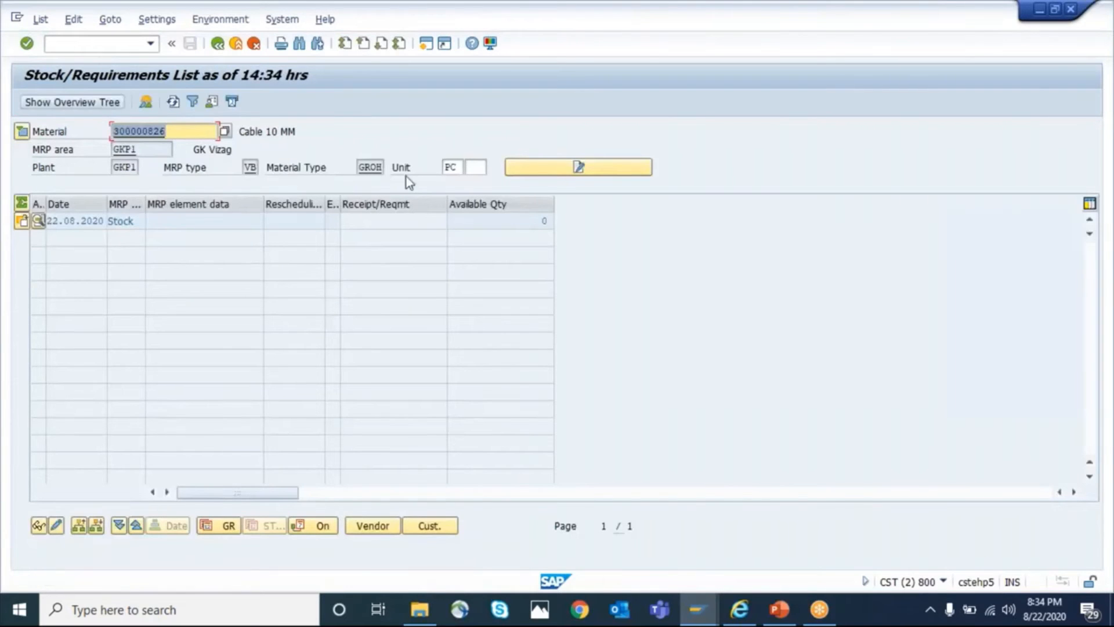
click(545, 221)
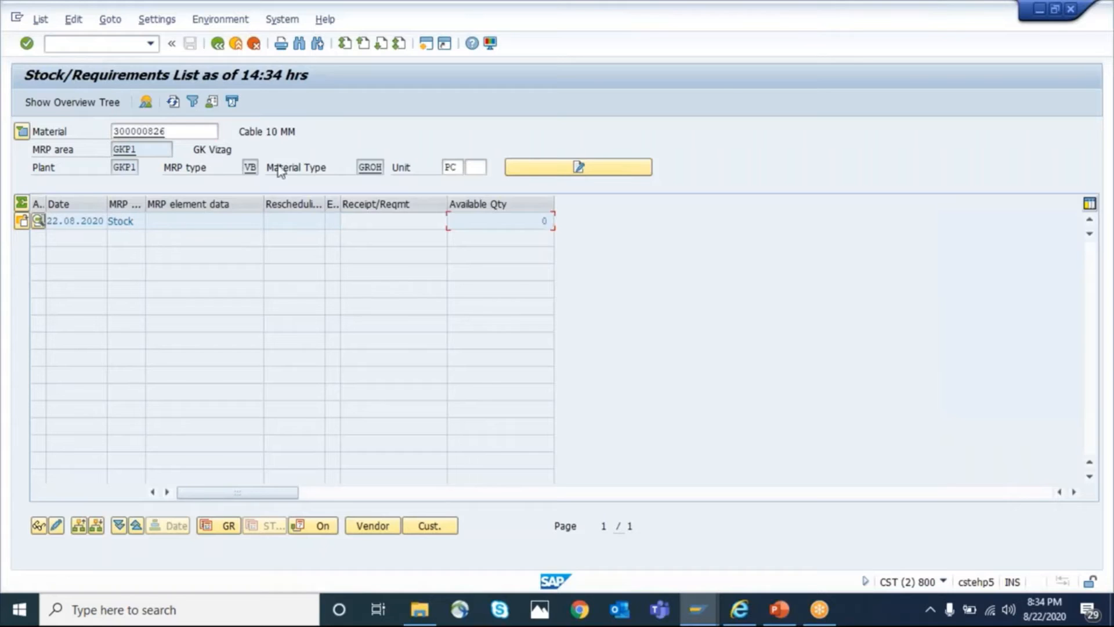
Run single-item, multi-level planning for Cable 10 MM in plant GKP1 with Create Purchase Req. 1 and SA Deliv. Sched. Lines 1
click(67, 47)
text(/nmd04)
key(Return)
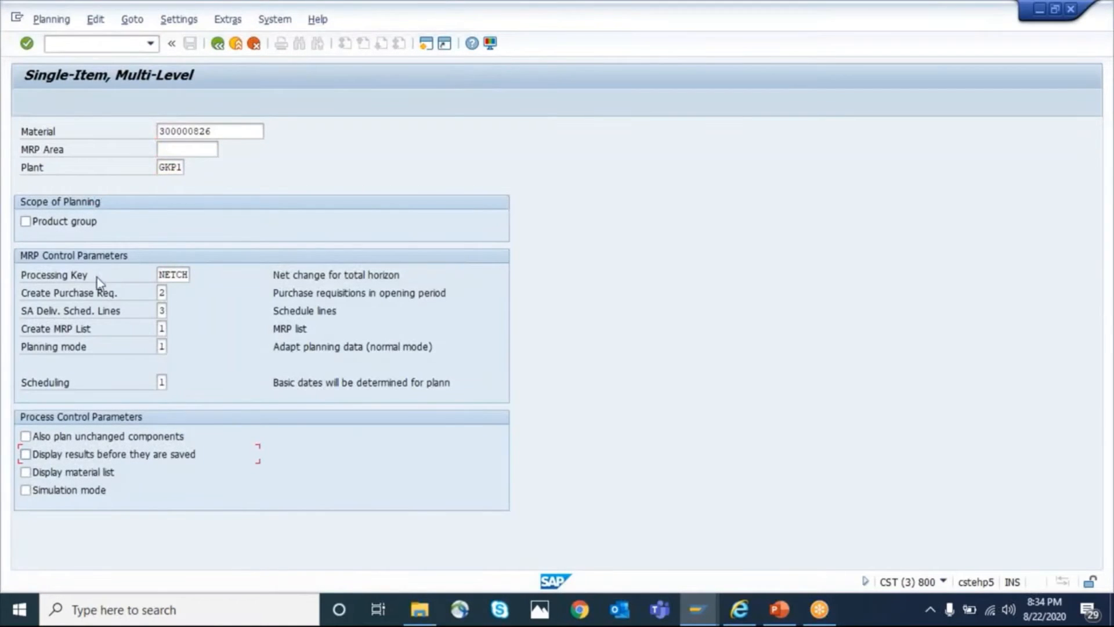
click(165, 293)
key(BackSpace)
click(178, 309)
key(Tab)
click(174, 310)
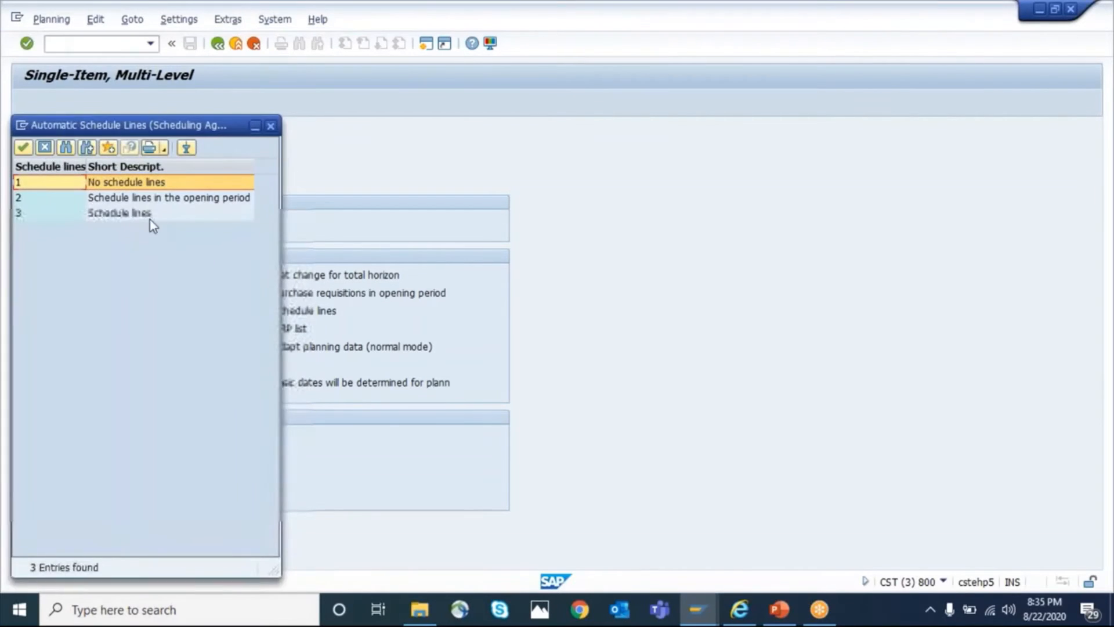
double_click(125, 183)
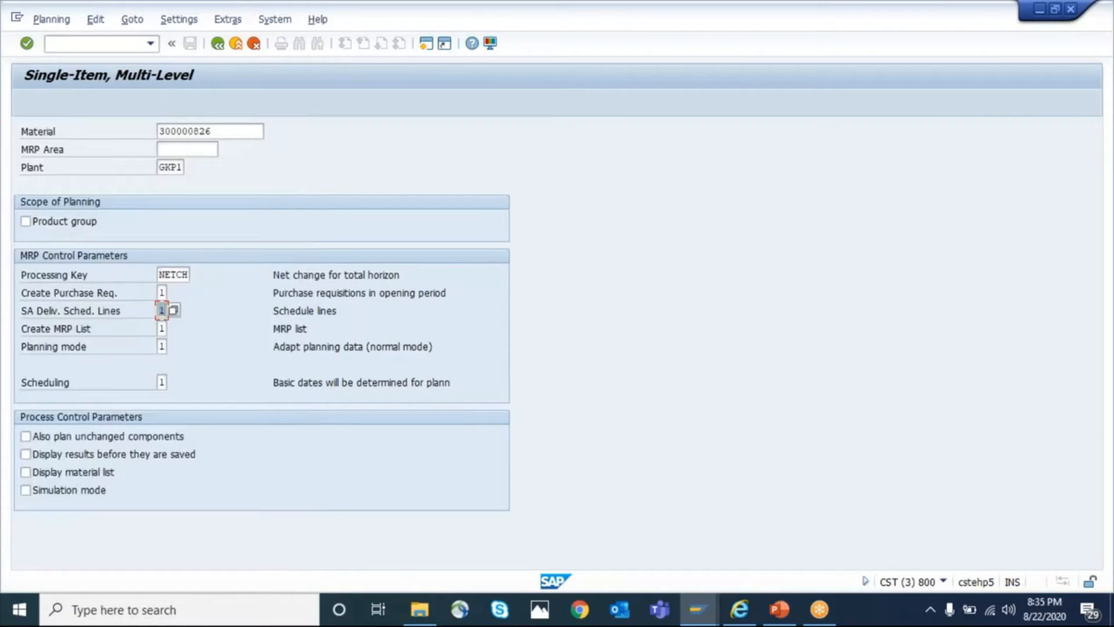
key(Return)
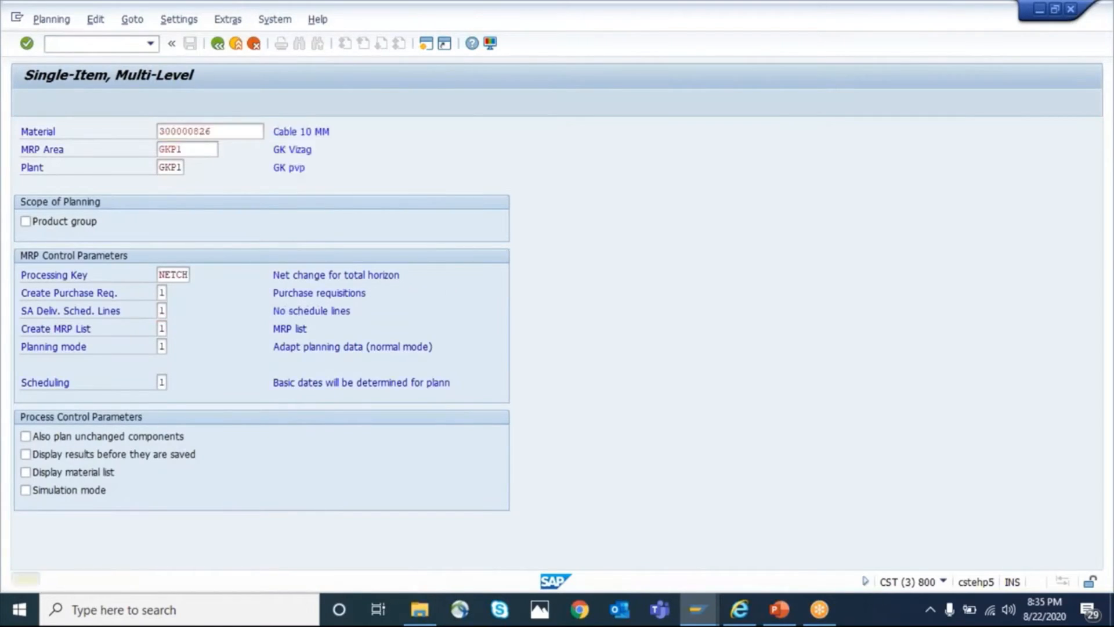
key(Return)
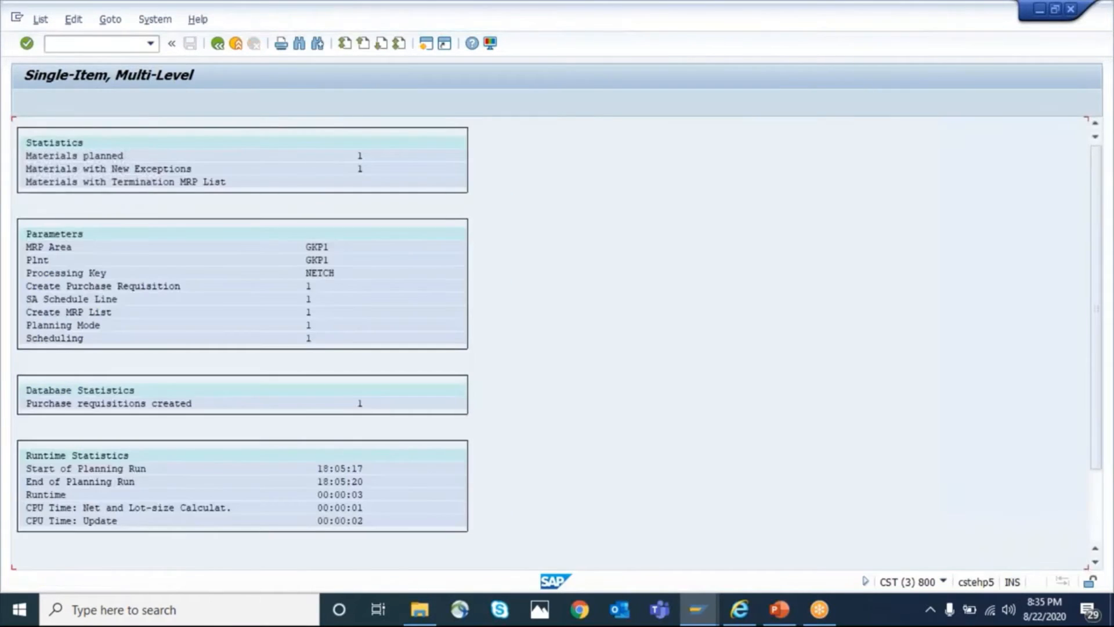
Refresh the stock/requirements list, widen the Storage Location column, and check the planned requisition's quantity and storage location
key(alt+Tab)
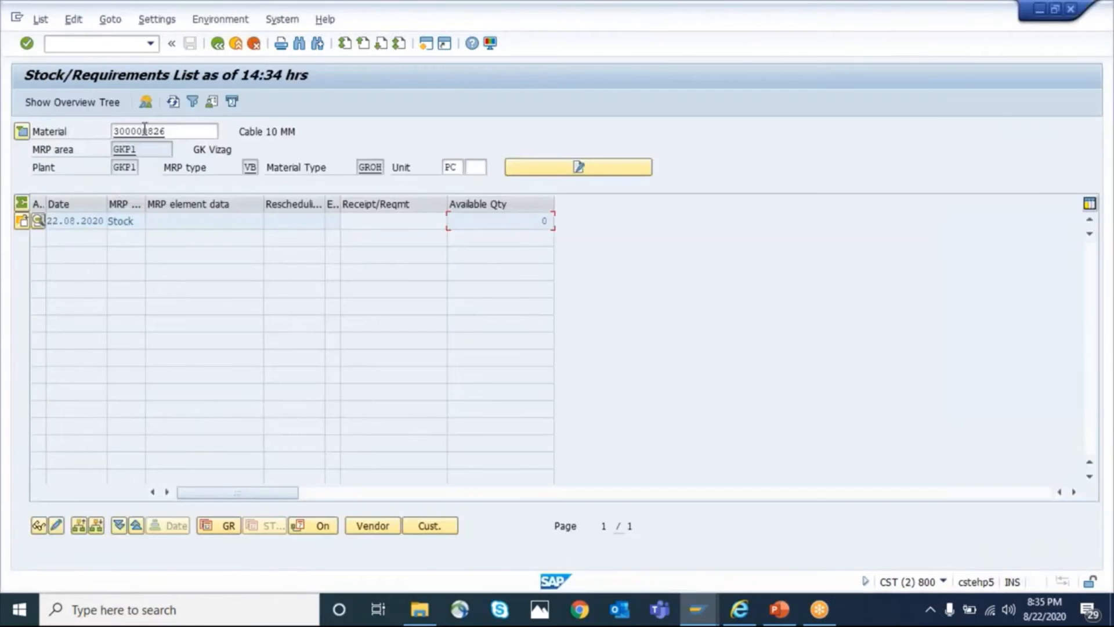
click(173, 103)
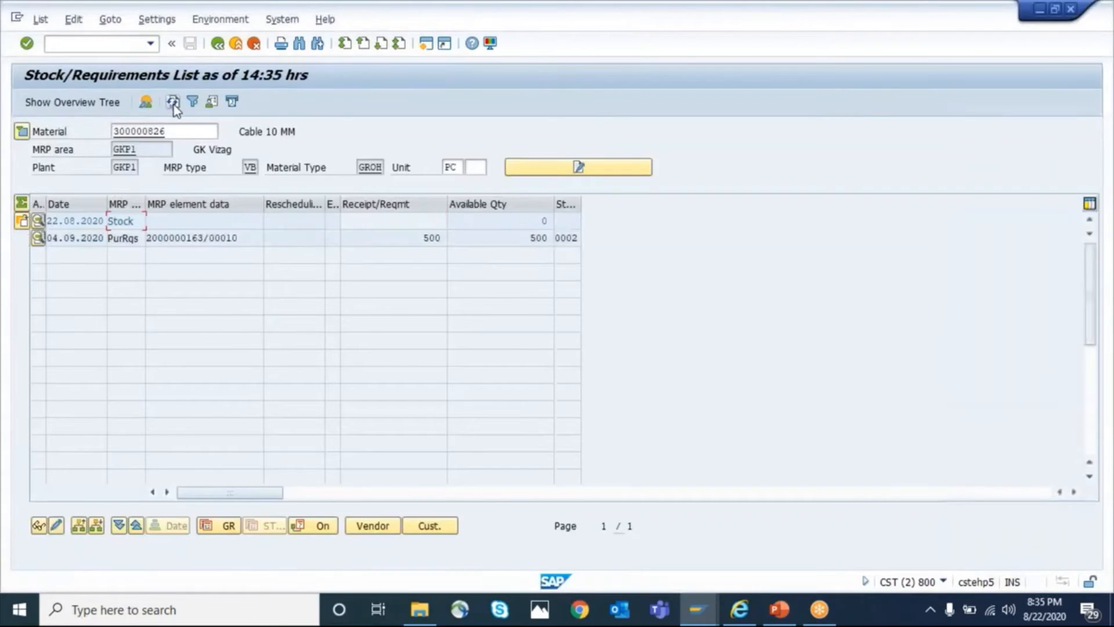
click(525, 238)
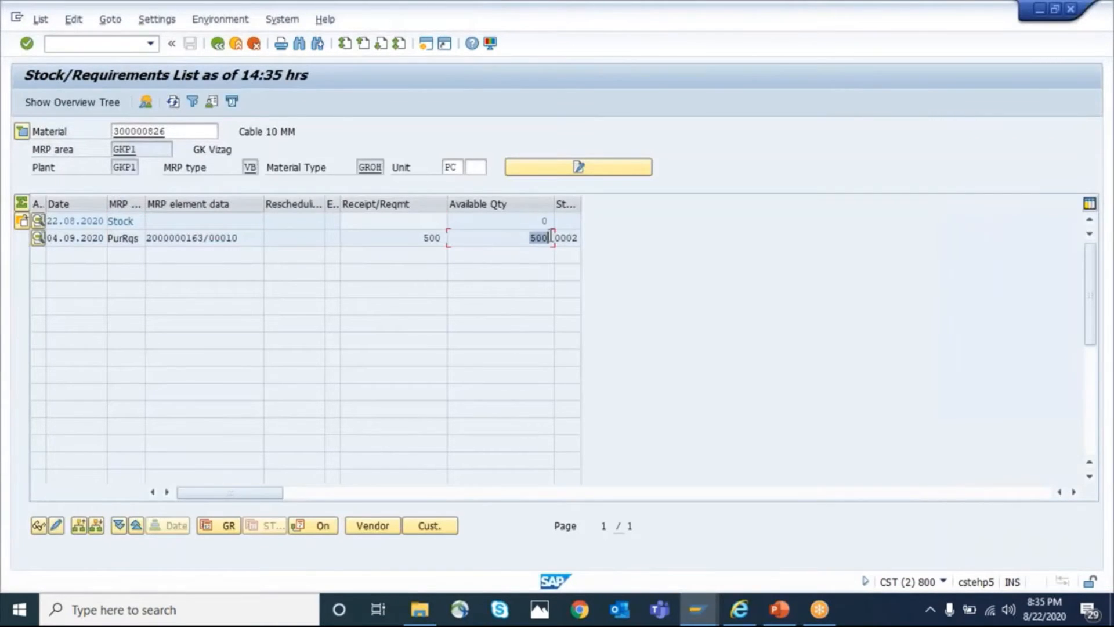
click(418, 238)
drag(582, 204, 677, 205)
click(584, 238)
drag(595, 237, 545, 236)
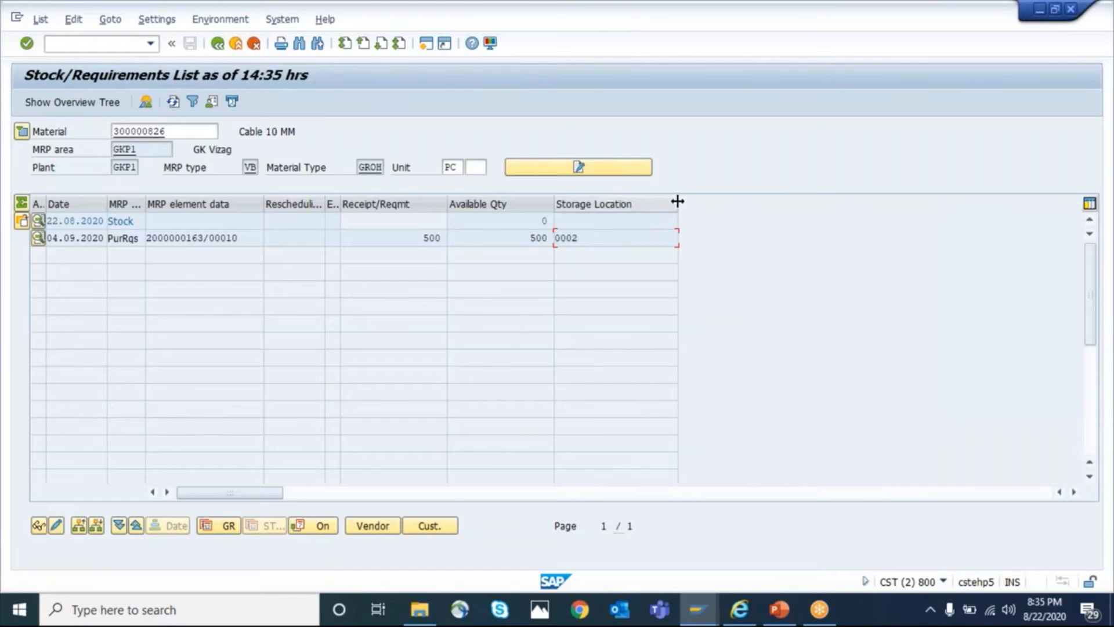
Display Cable 10 MM in transaction MM03 with only the MRP 1 and MRP 2 views for plant GKP1
key(alt+Tab)
text(/nmm03)
key(Return)
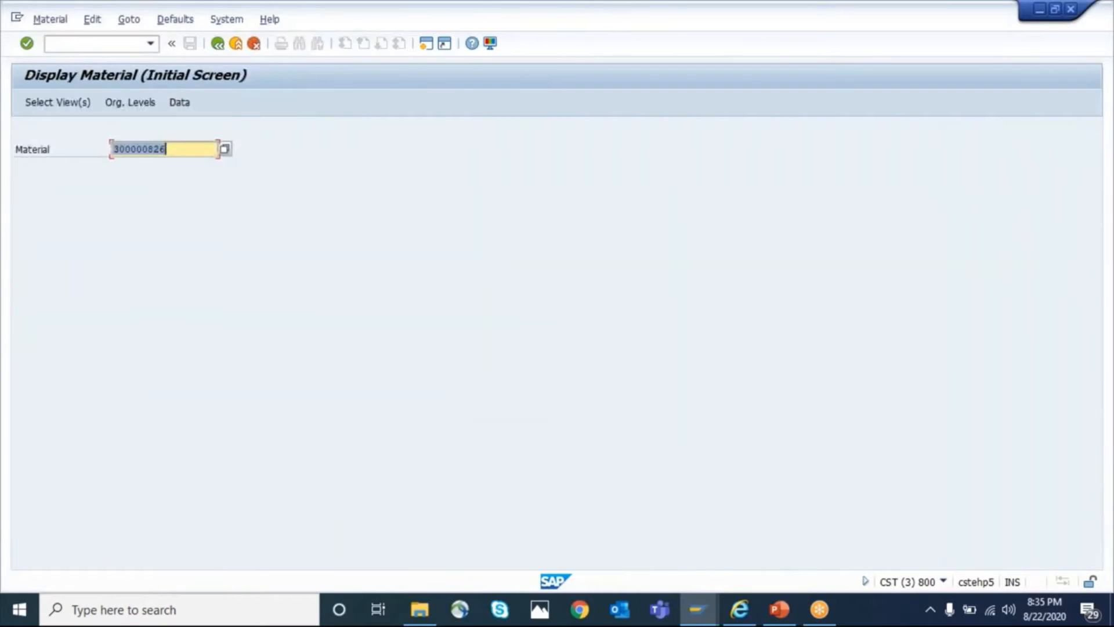
key(Return)
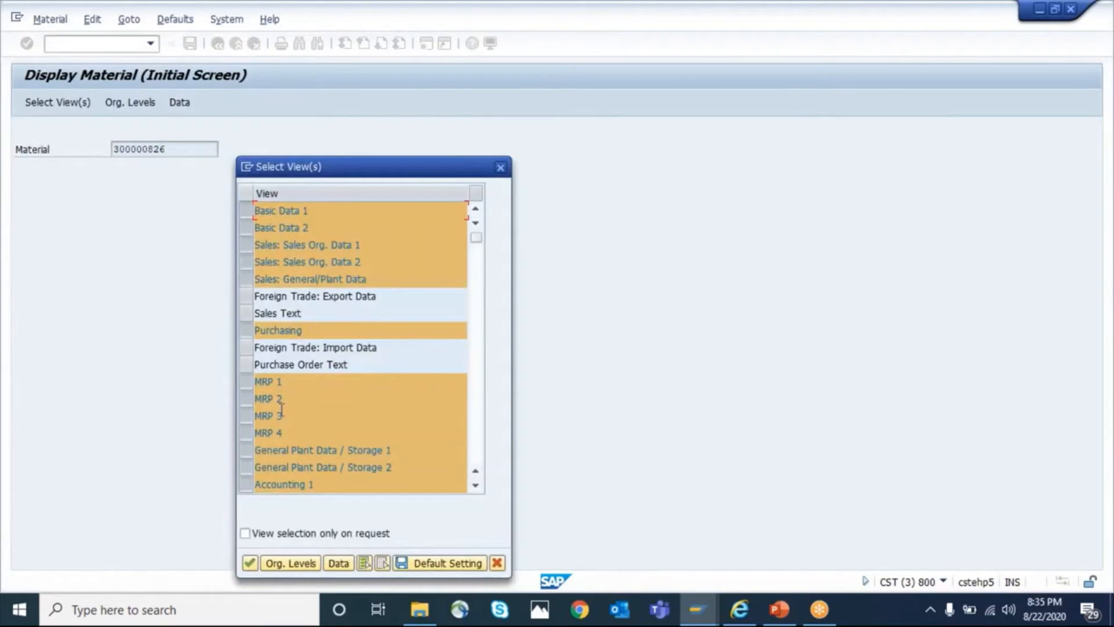
click(382, 563)
click(246, 381)
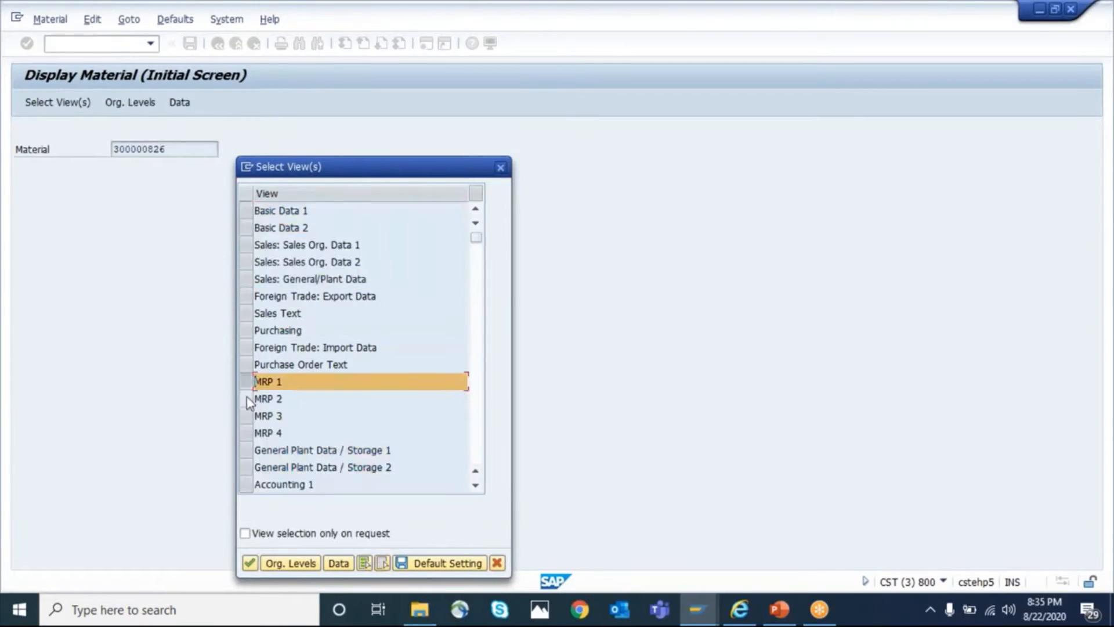
click(246, 398)
key(Return)
text(GKP1)
key(Return)
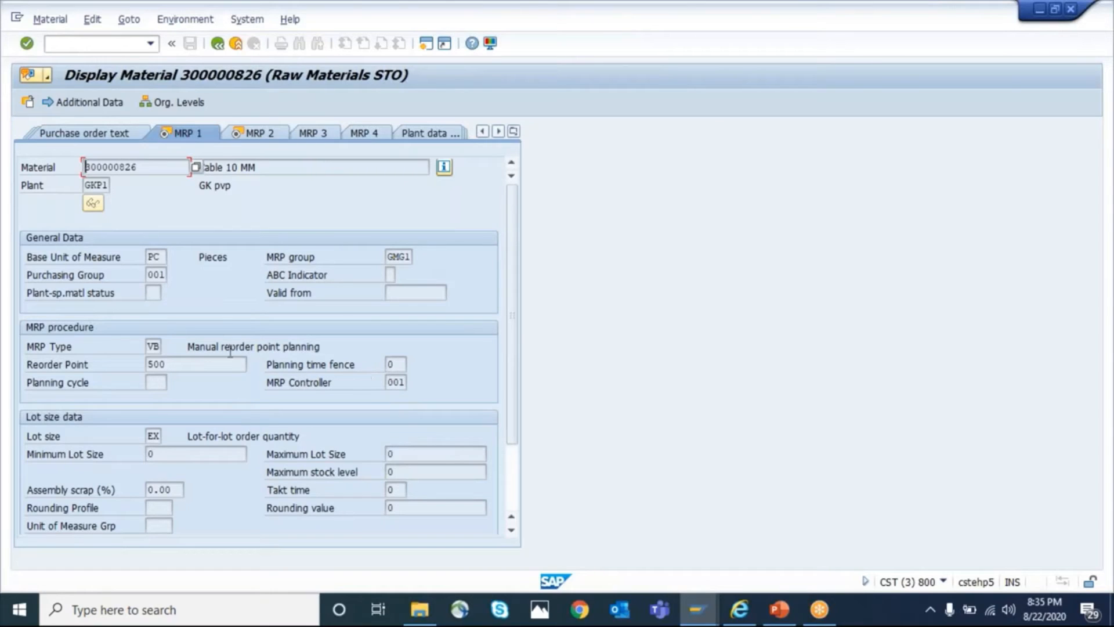
Compare the storage location for EP in the MRP 2 view with the storage location in the stock/requirements list
key(Return)
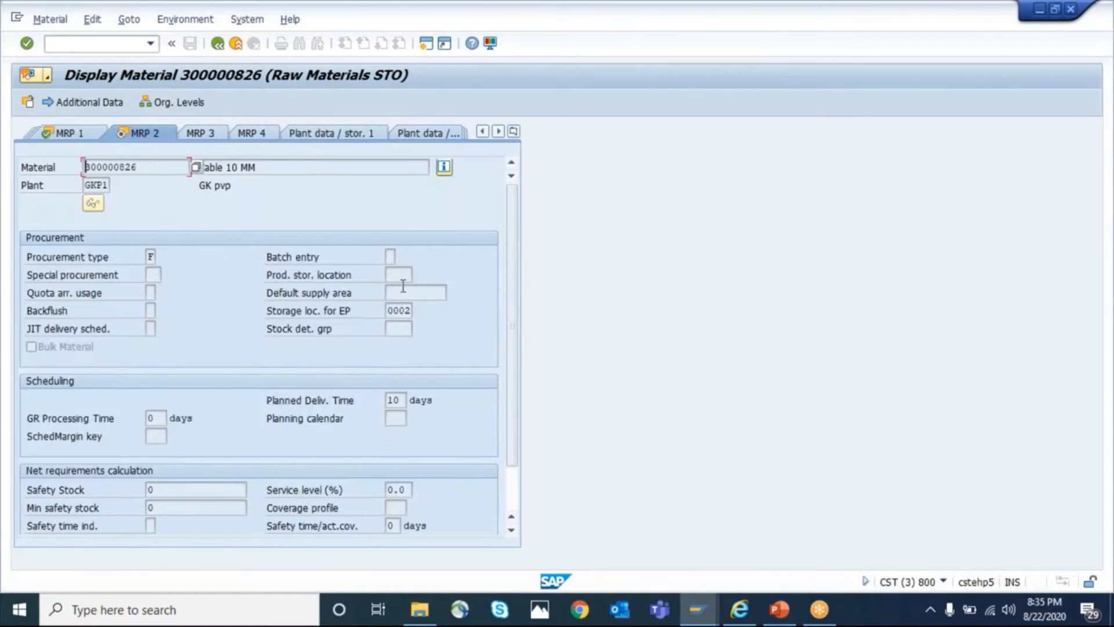
double_click(391, 310)
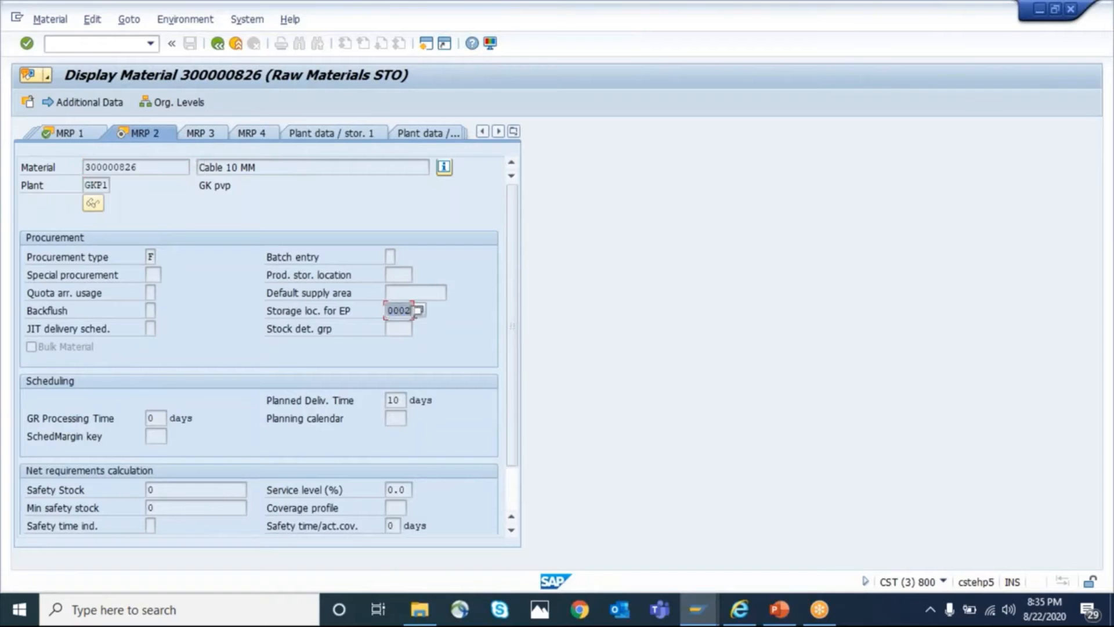
key(alt+Tab)
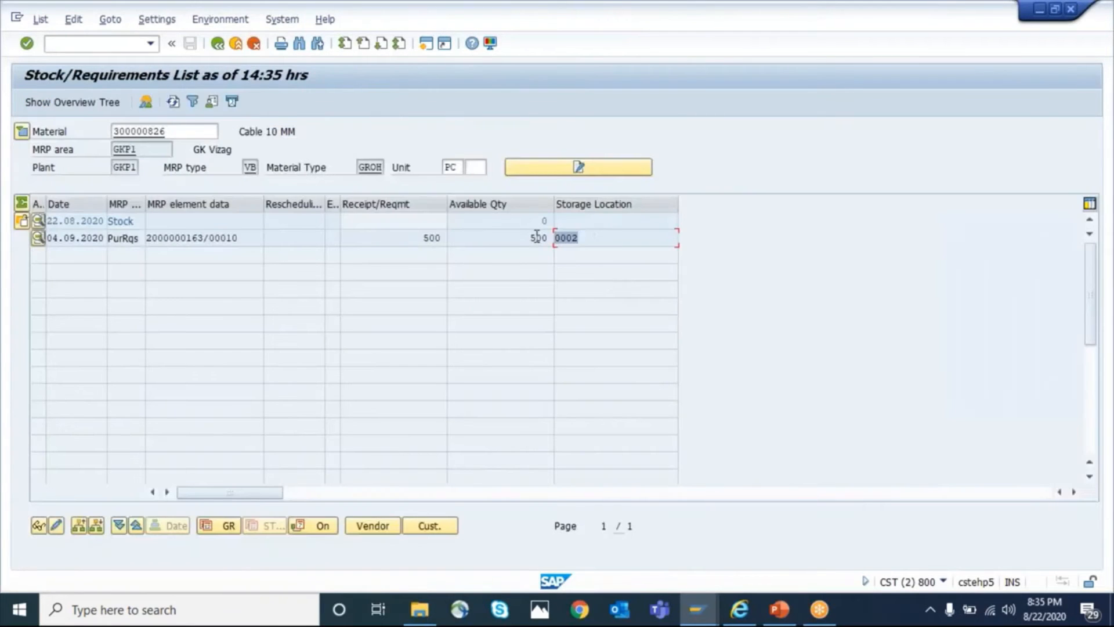
key(alt+Tab)
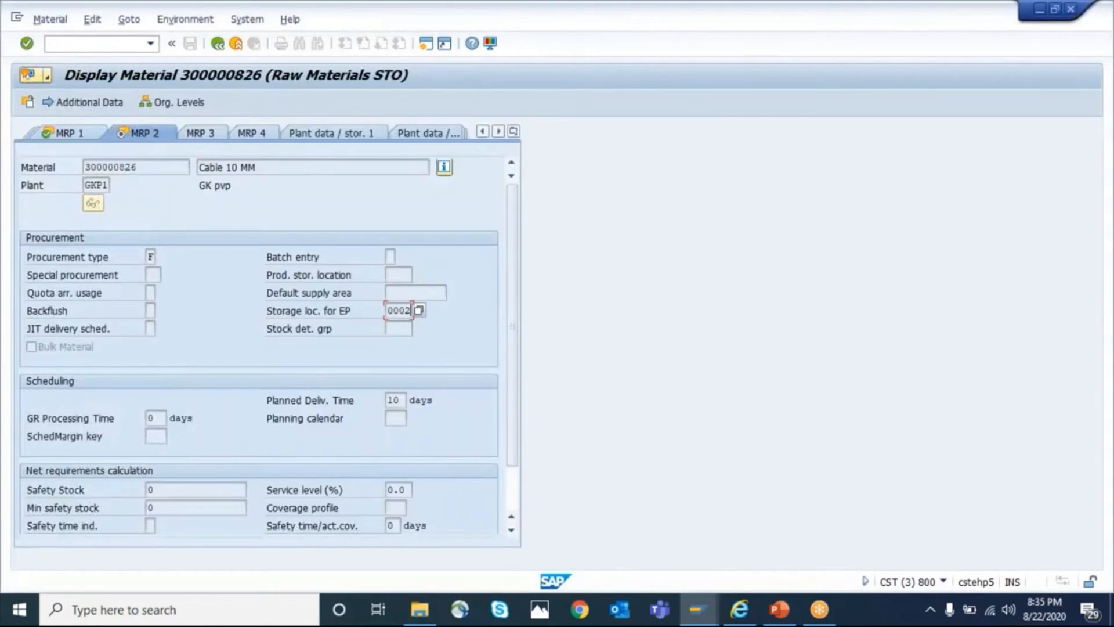
key(alt+Tab)
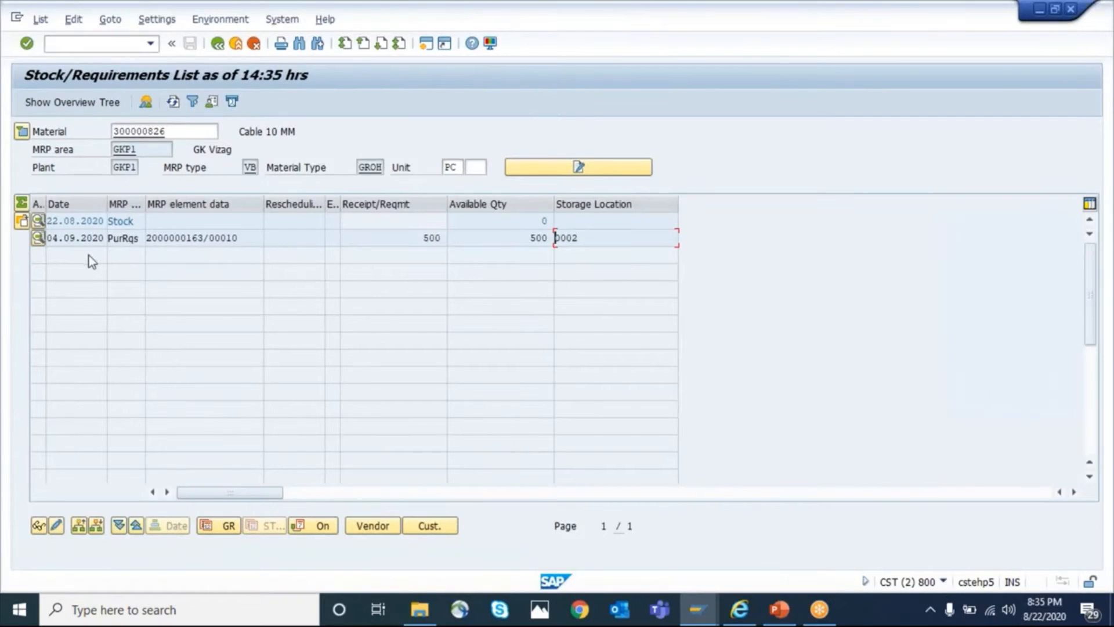
Check the document type in the purchase requisition element's additional data and display the full requisition
double_click(174, 237)
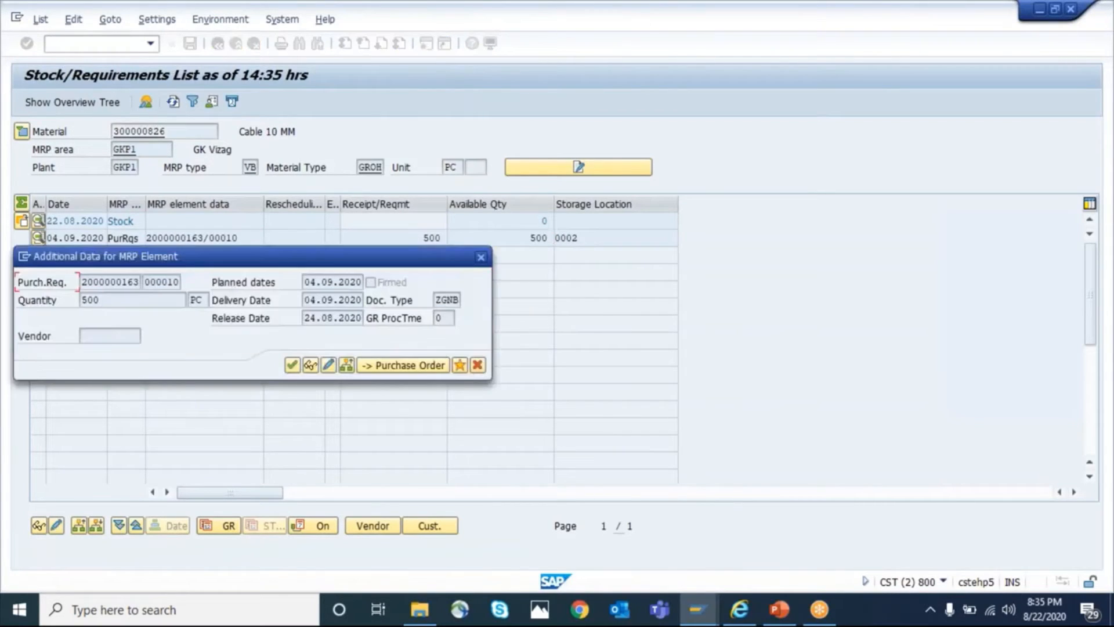
click(438, 300)
click(307, 299)
click(311, 365)
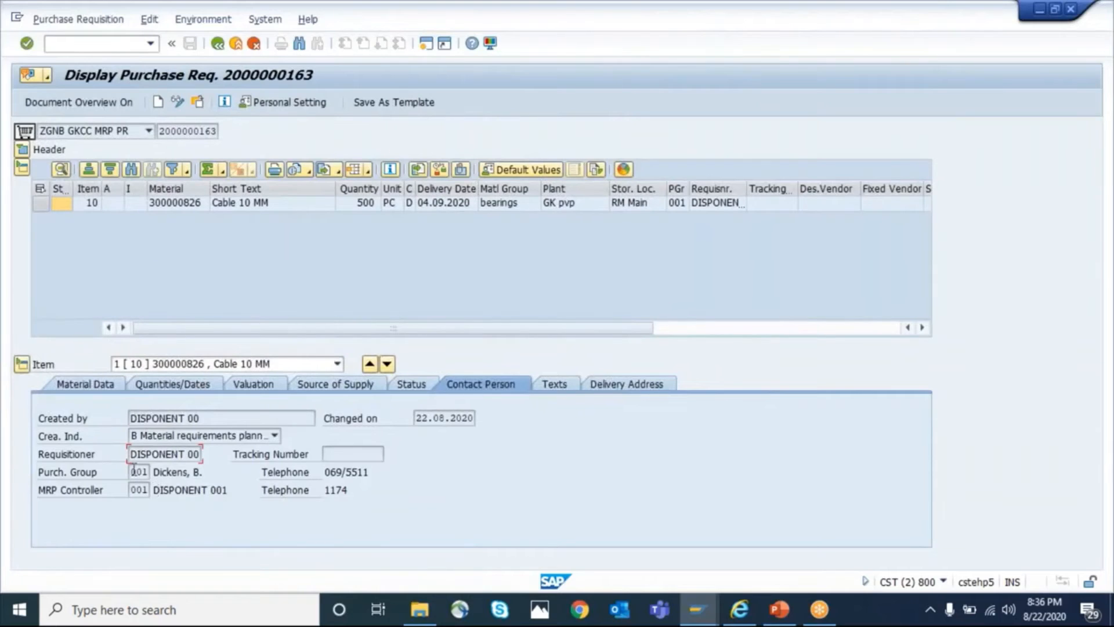
Examine the requisitioner in the purchase requisition item's contact person details
drag(131, 454, 208, 455)
click(200, 455)
drag(131, 454, 208, 457)
click(208, 457)
drag(131, 455, 201, 455)
click(200, 455)
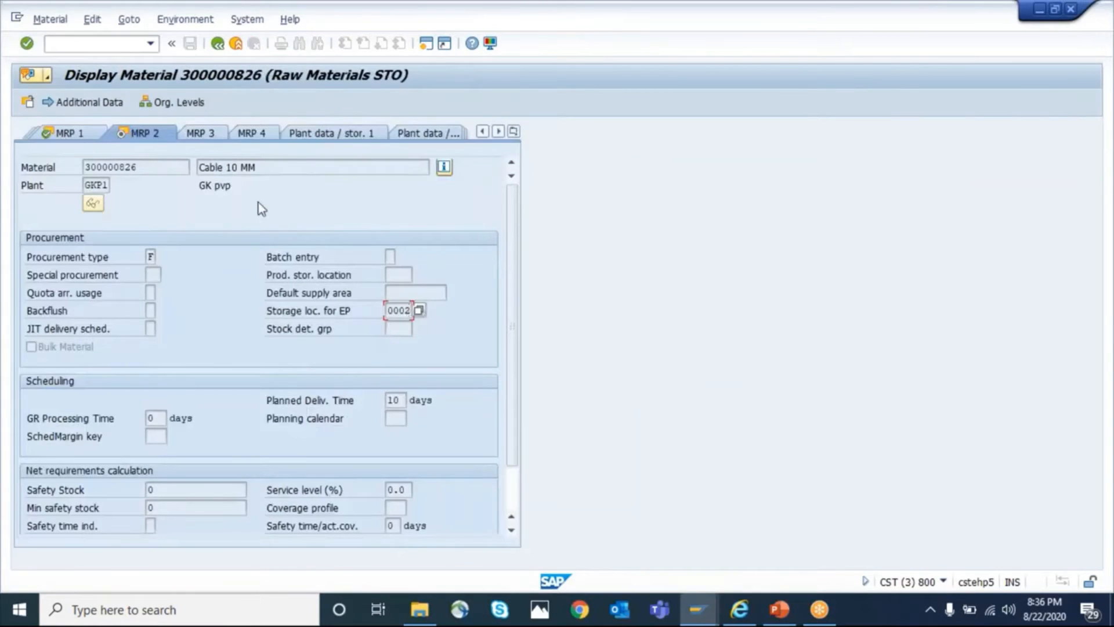
Look up MRP controller 001 from the material's MRP 1 view and return to the purchase requisition
click(74, 135)
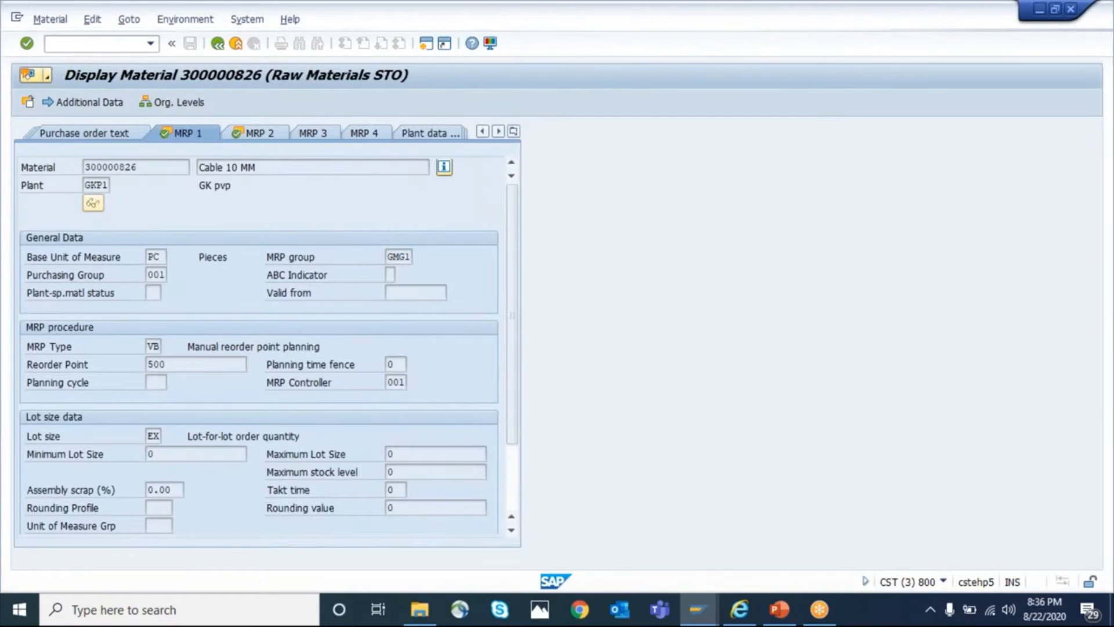
key(F4)
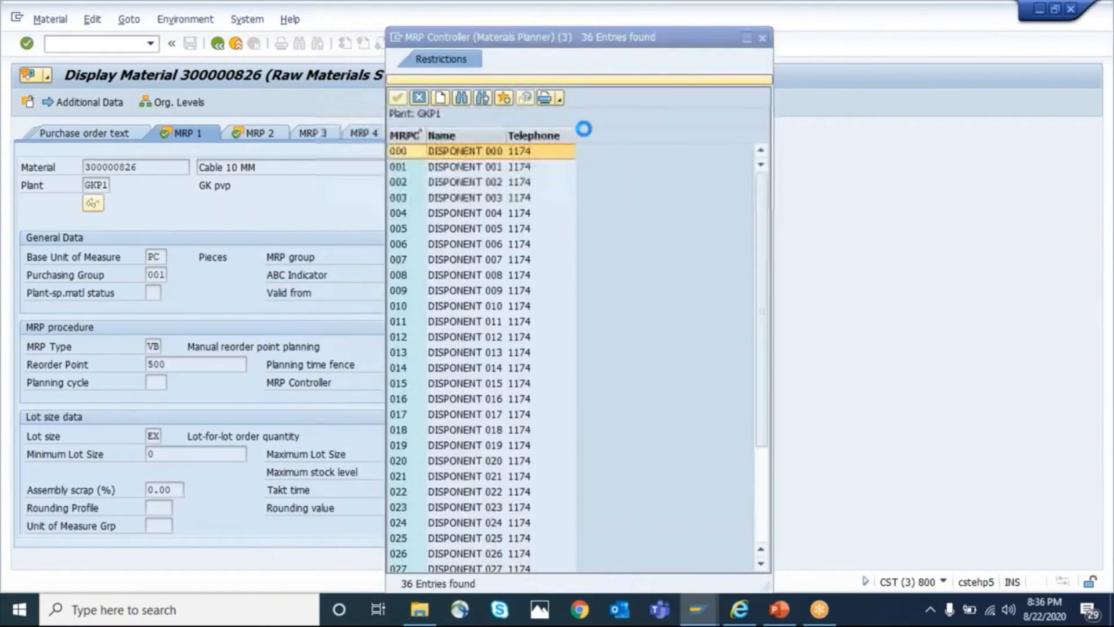
click(369, 288)
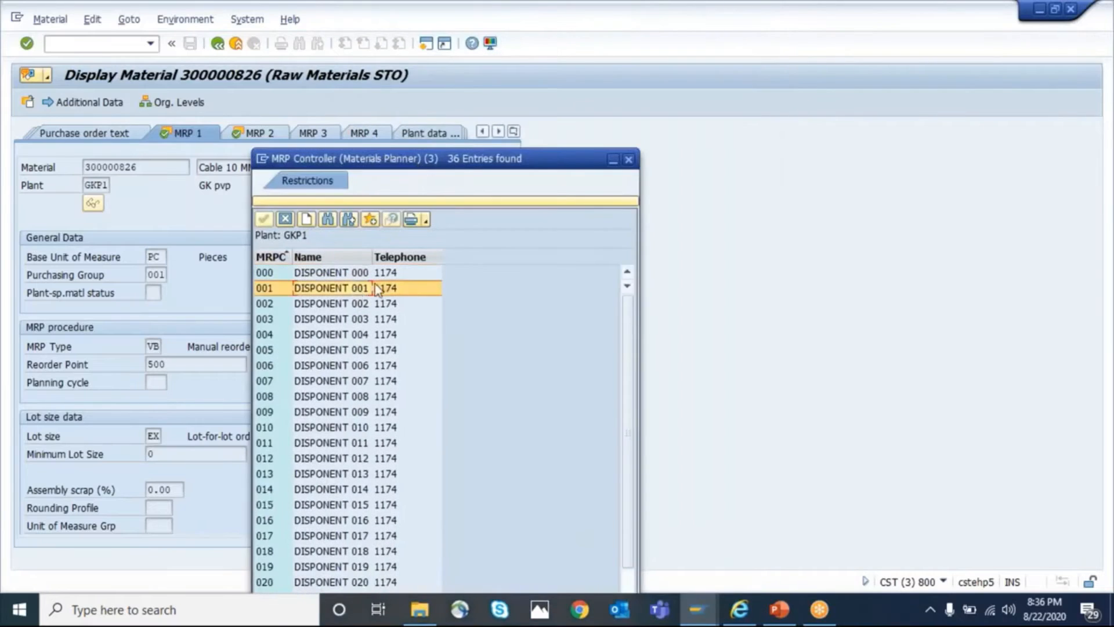
click(629, 160)
key(alt+Tab)
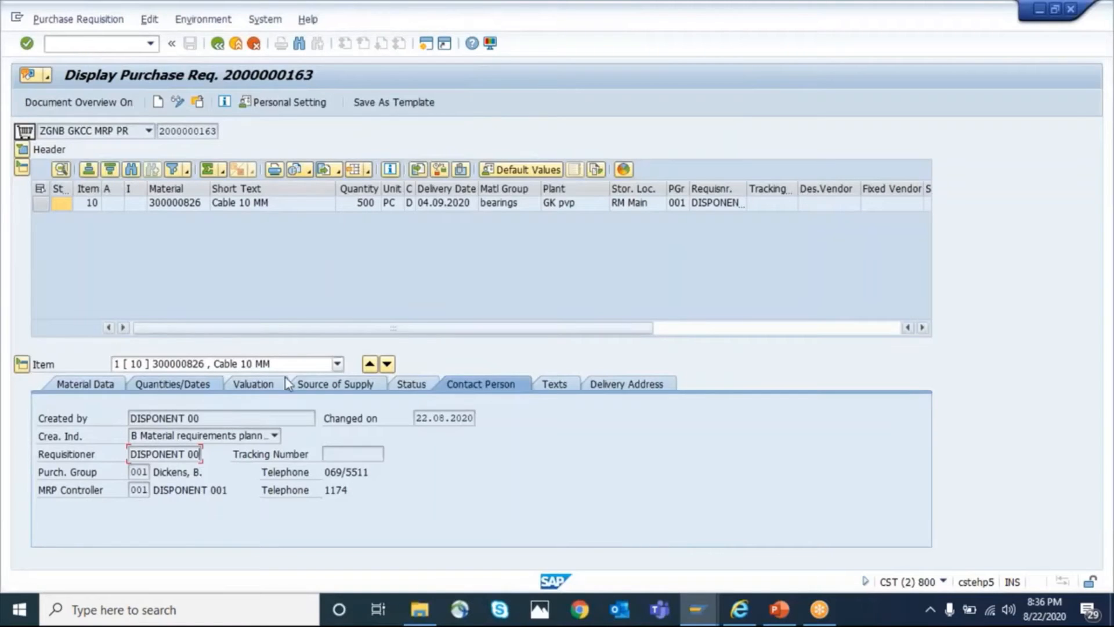
Check the requisition's creation indicator and document type, and switch to the PowerPoint presentation
click(162, 437)
click(162, 437)
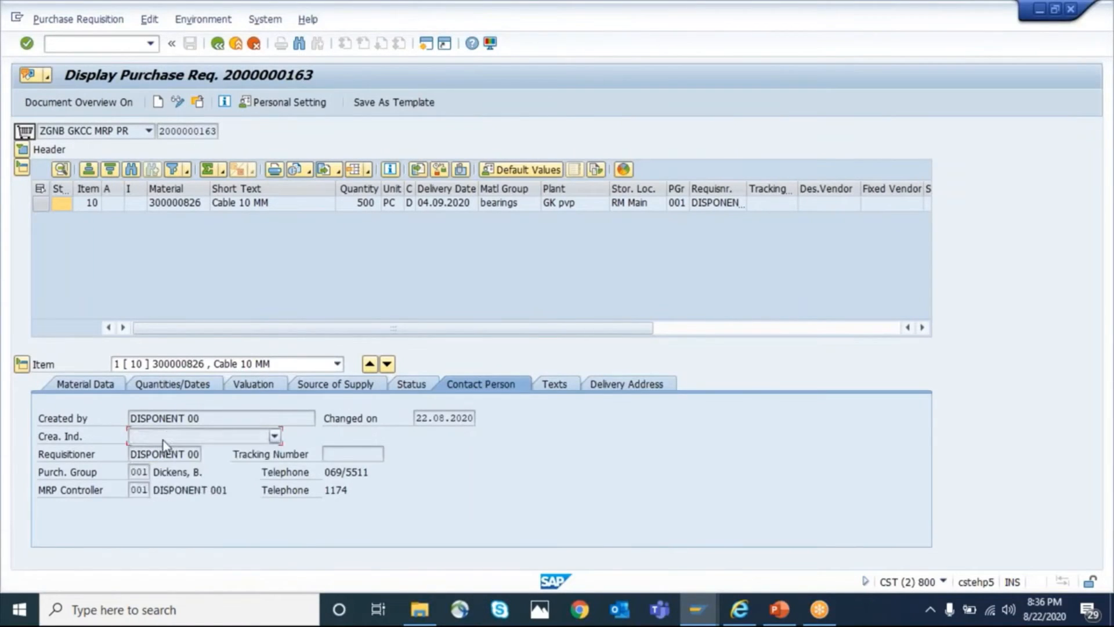
click(72, 137)
click(48, 146)
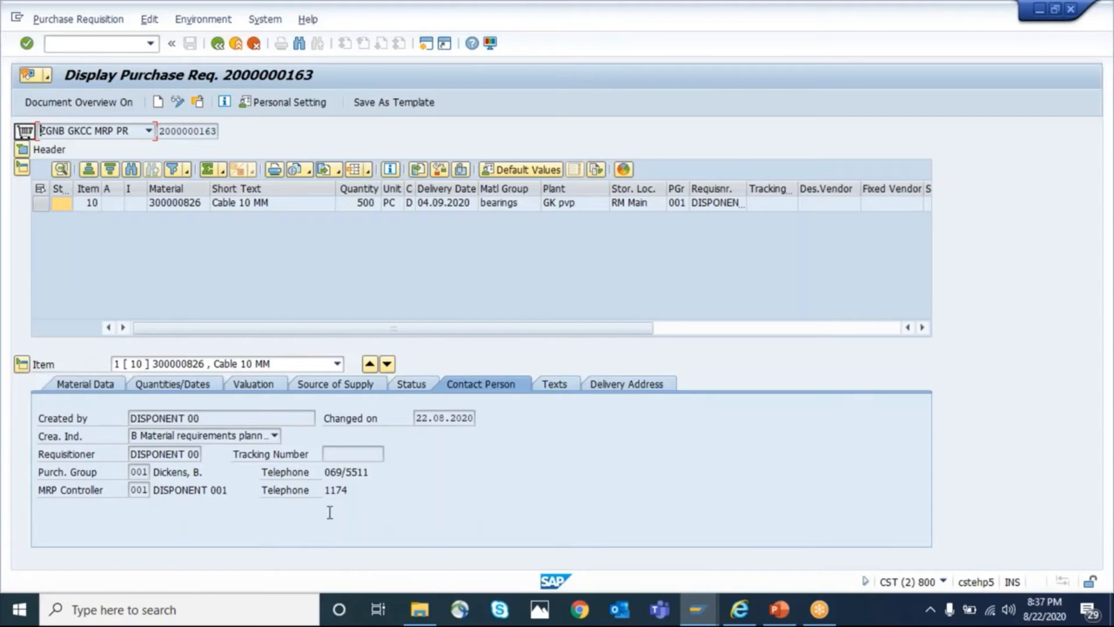
click(779, 609)
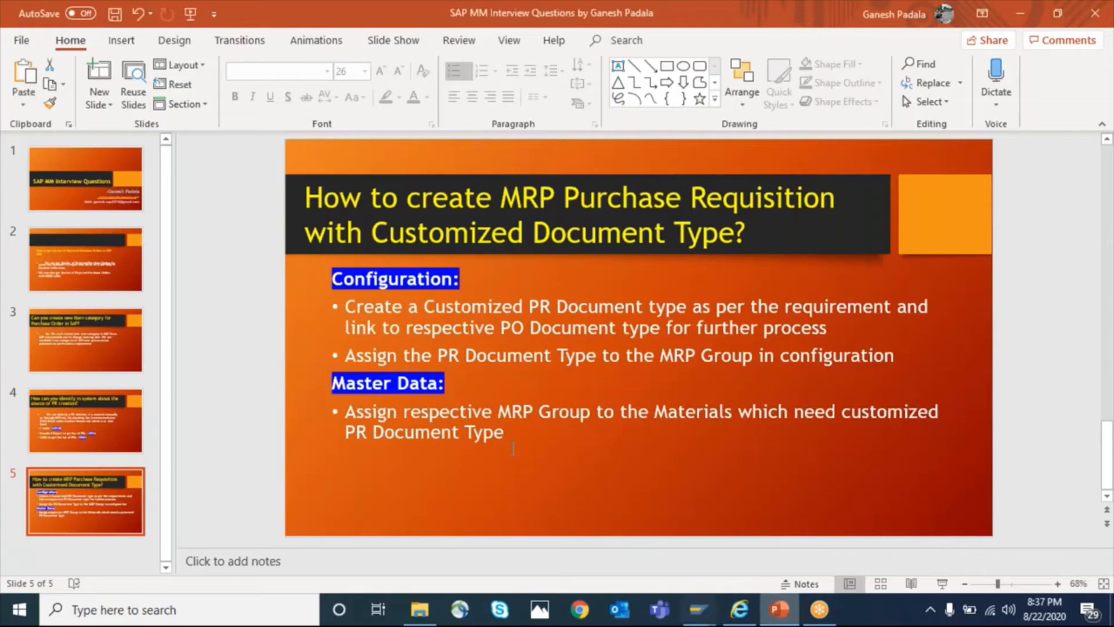
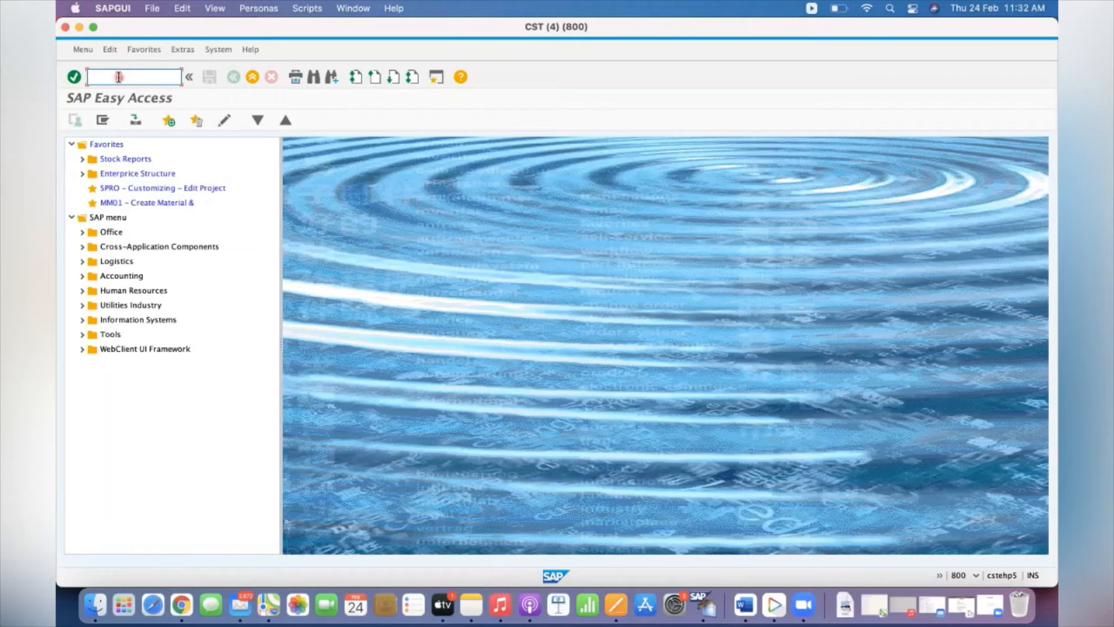
Open material 999900147 in Change Material (MM02) with the MRP 1 to MRP 4 views for plant GKP1
text(/nmm03)
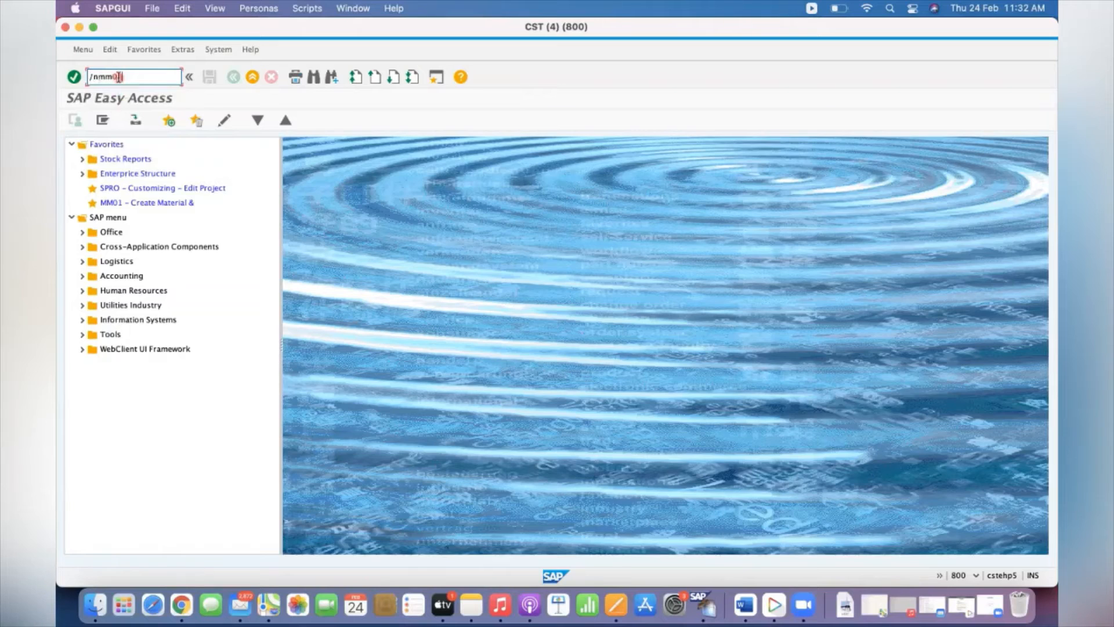
key(Return)
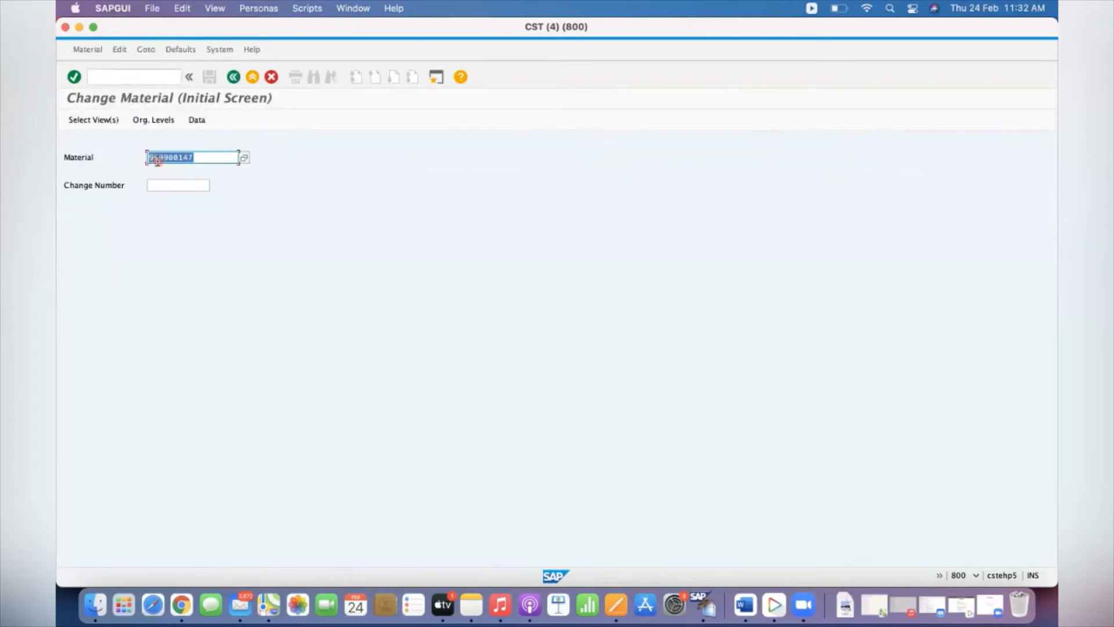
click(203, 158)
key(Return)
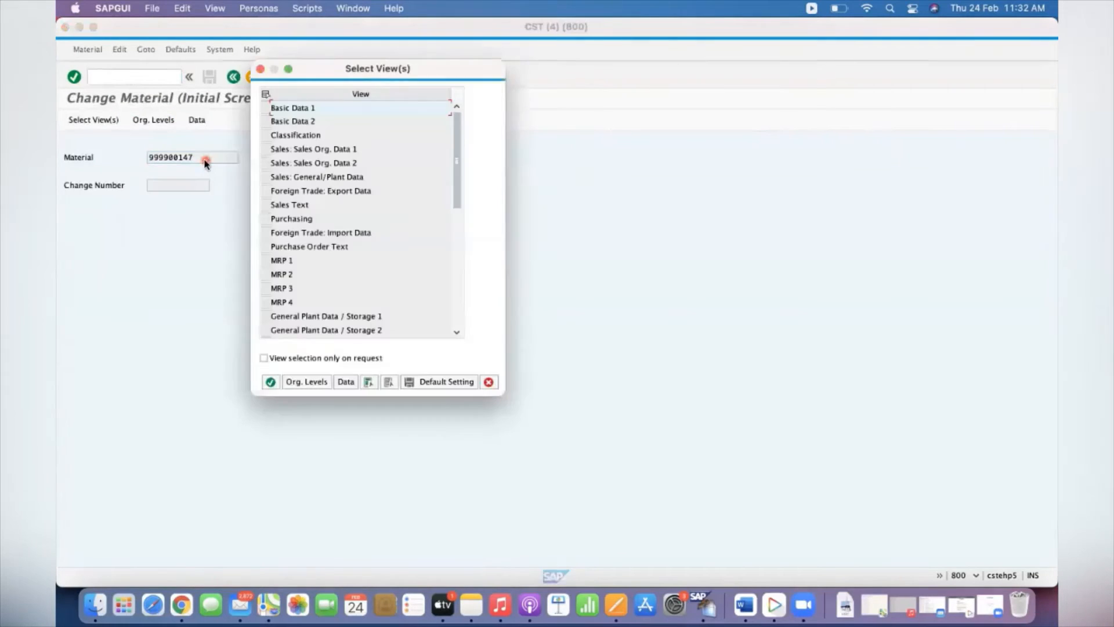
click(265, 260)
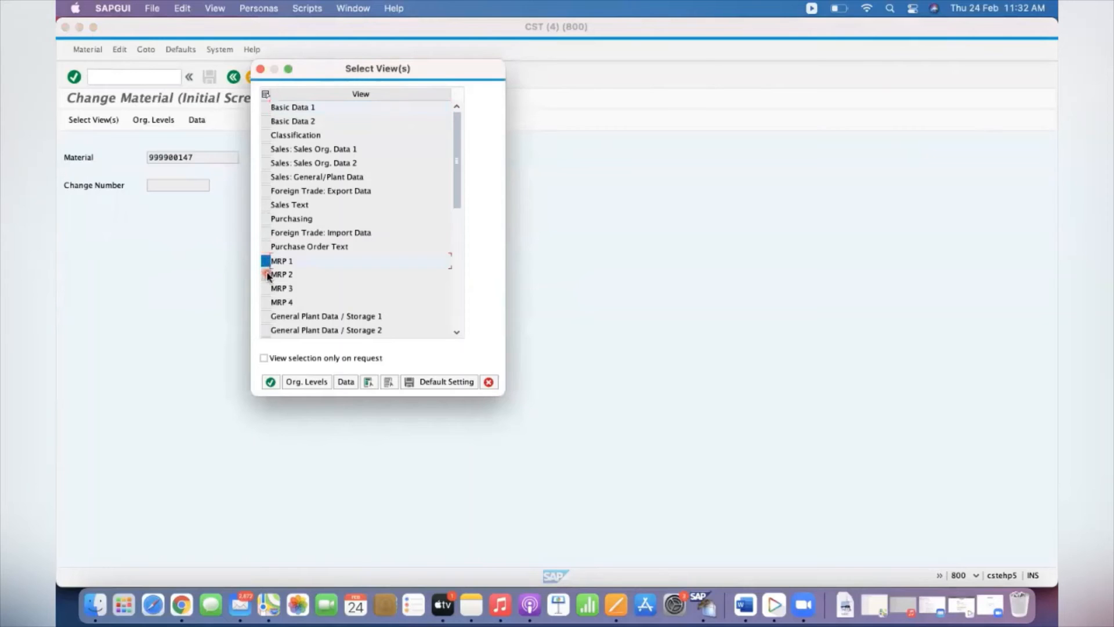
click(266, 274)
click(265, 288)
click(266, 303)
key(Return)
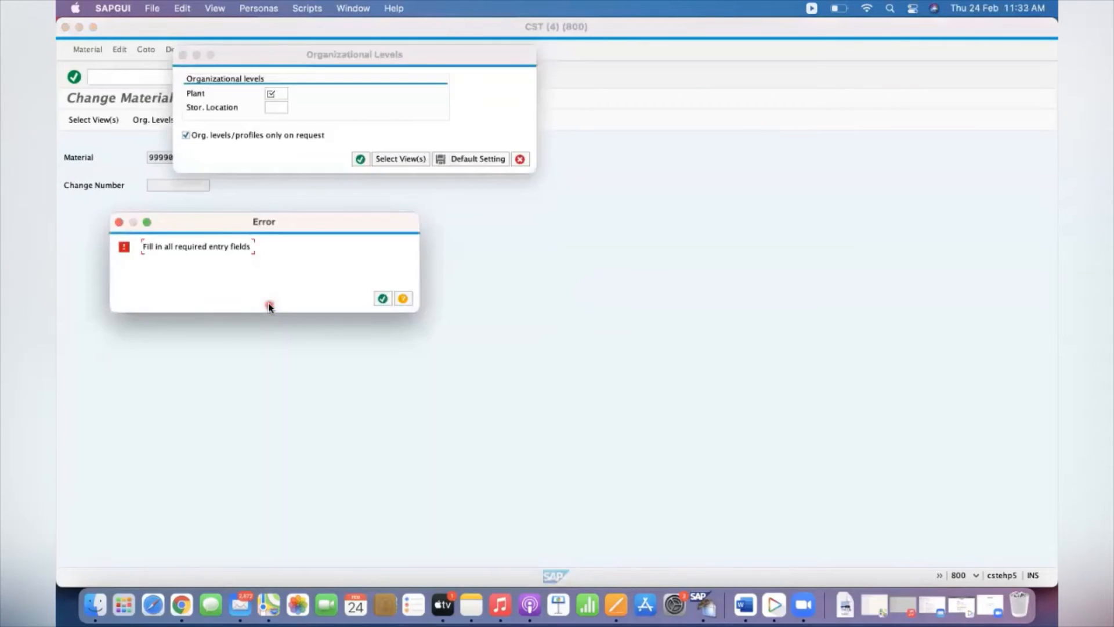
key(Return)
text(gkp1)
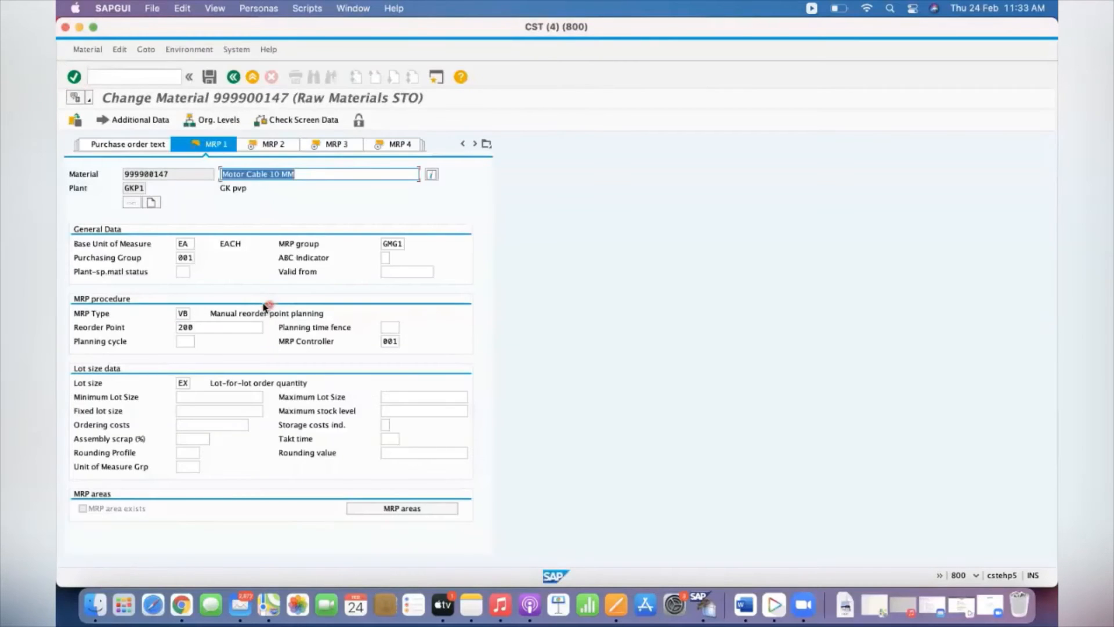
Check the plant-level reorder point in the MRP 1 view, go through the remaining MRP views and exit the material
click(206, 328)
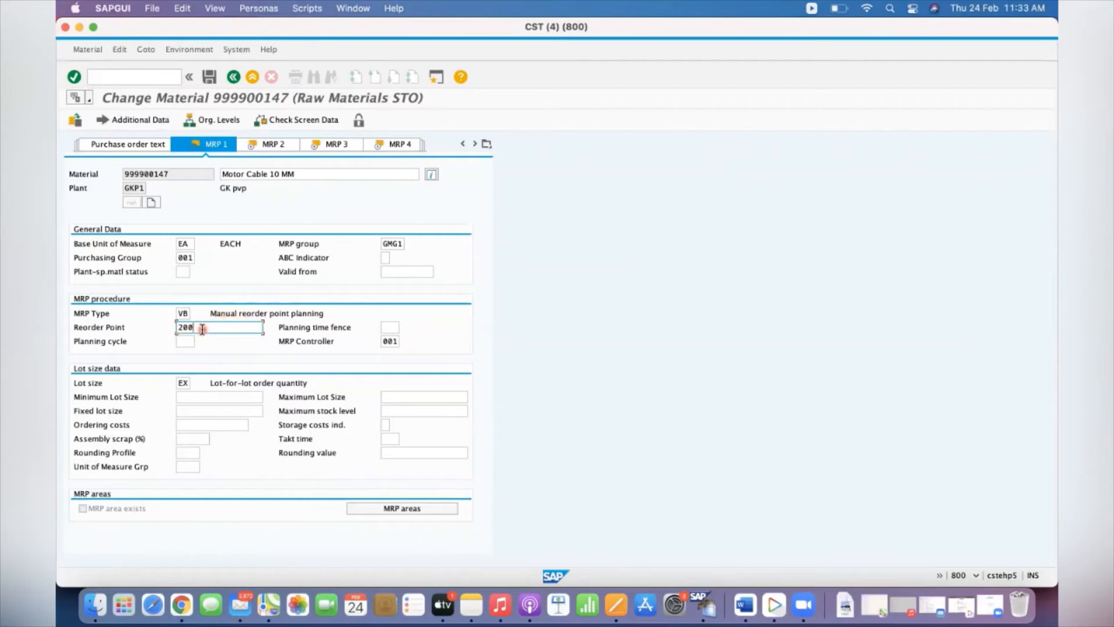
key(Return)
key(Return)
key(Return)
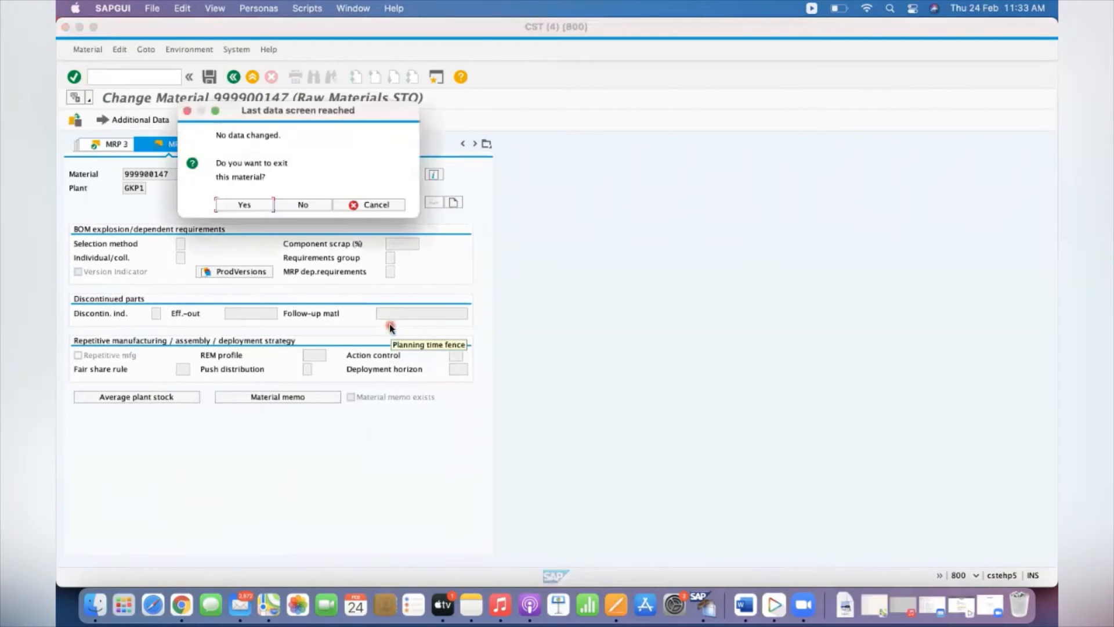
key(Return)
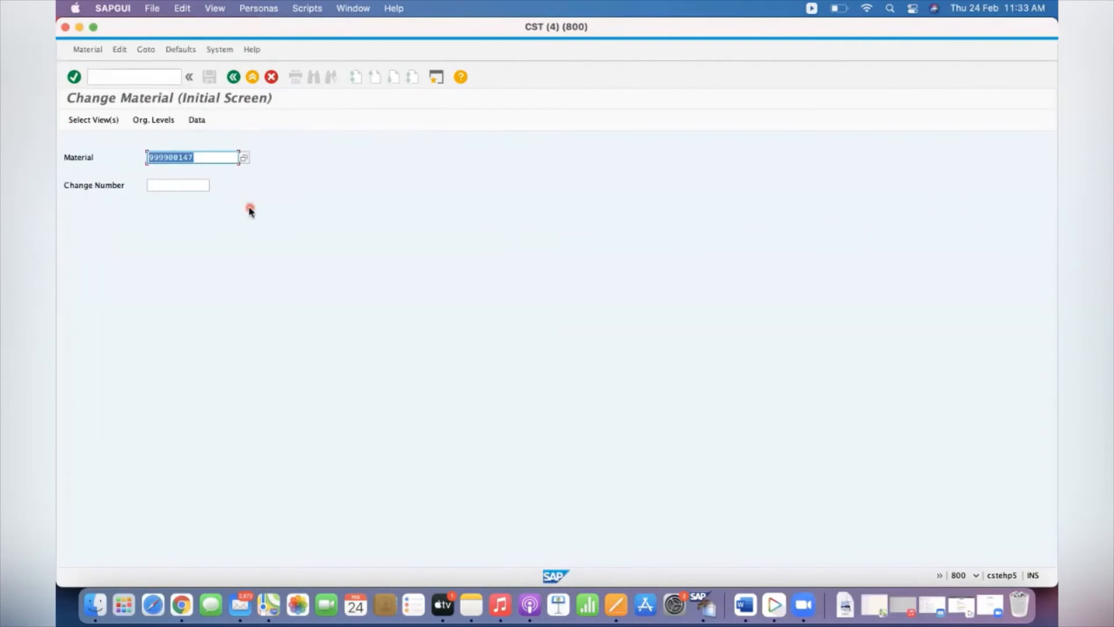
Start Create Material (MM01) to extend material 999900147, using industry sector Pharmaceuticals and material type Raw Materials STO
click(106, 74)
text(/nm)
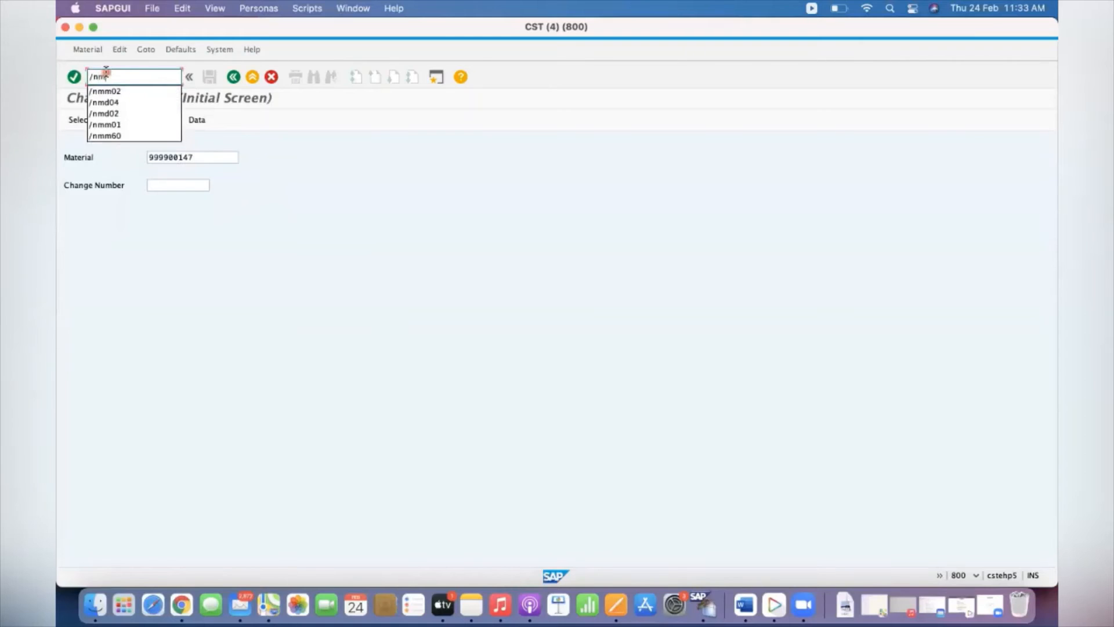
text(m01)
key(Return)
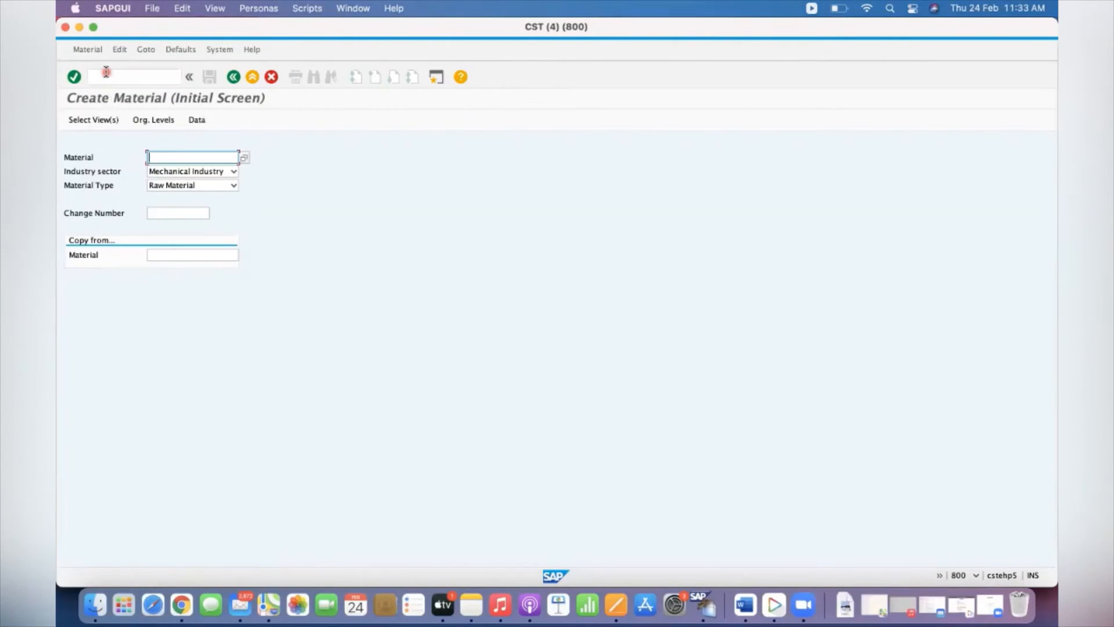
key(BackSpace)
key(Down)
key(Return)
key(Return)
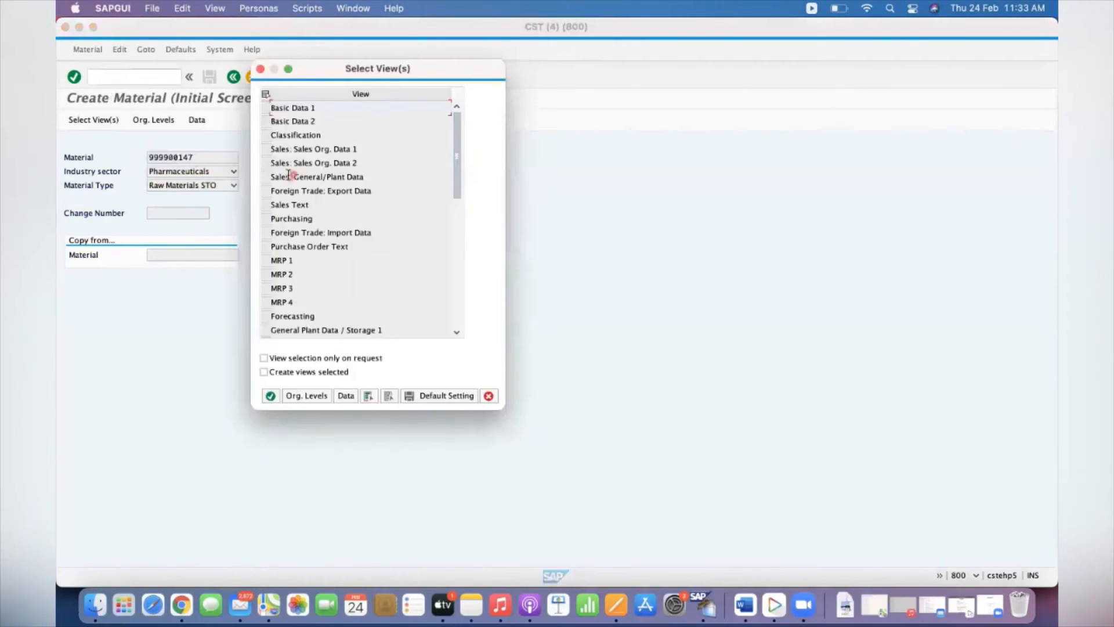
Select the MRP 4 view and enter plant GKP1 and storage location 0002 as organizational levels
click(265, 302)
key(Return)
key(Return)
key(Return)
text(gkp1)
key(Tab)
text(0002)
key(Return)
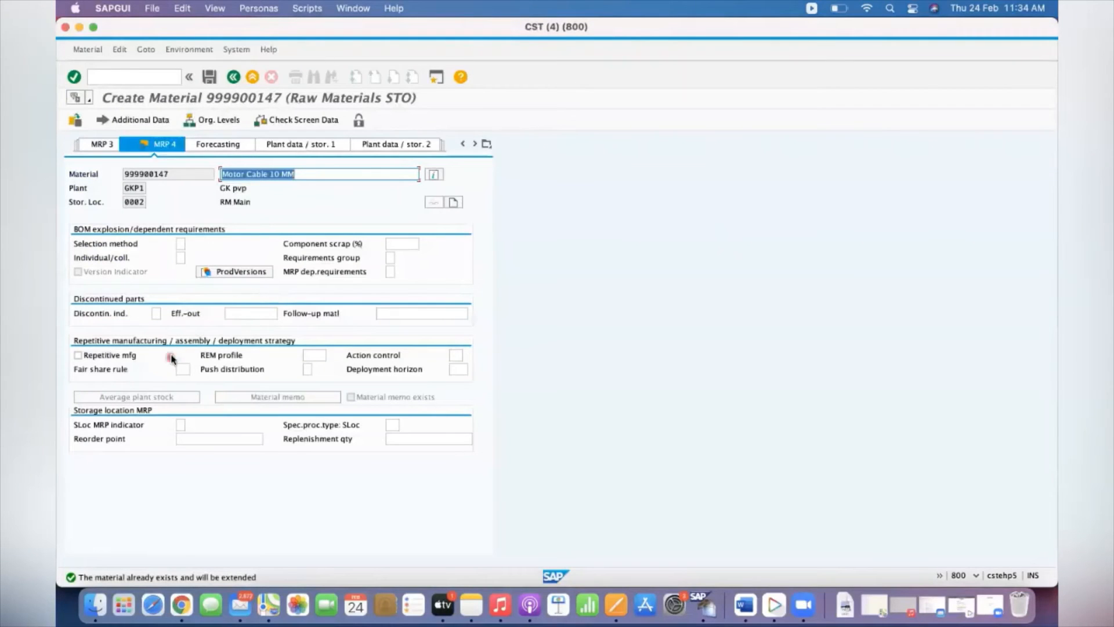
Set the storage location MRP indicator to 2 (planned separately) and review the special procurement types without choosing one
click(180, 424)
click(189, 425)
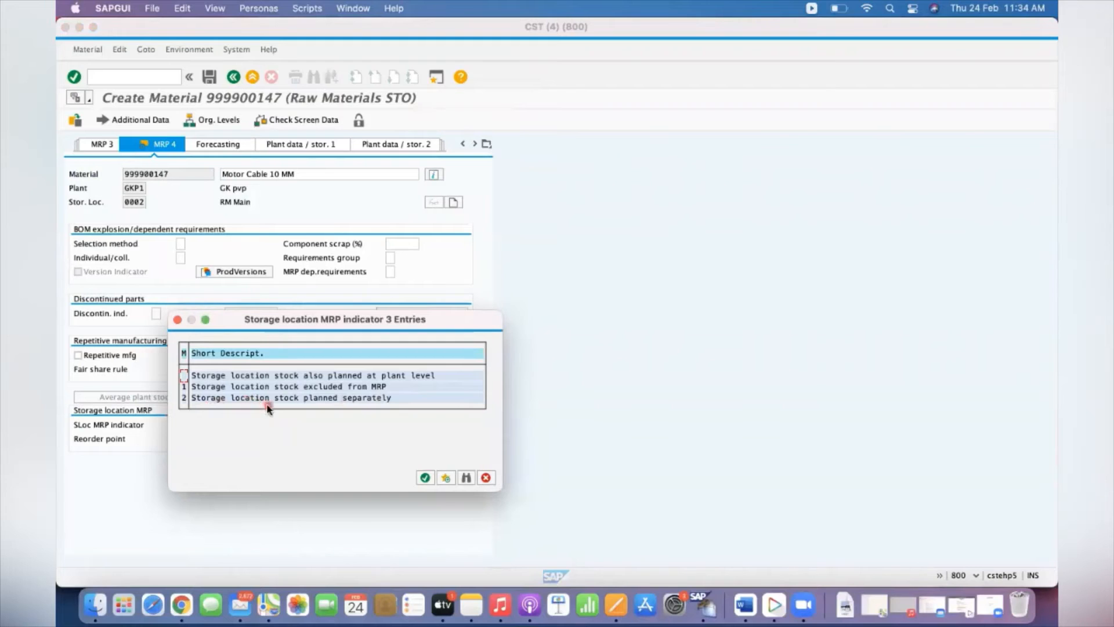
double_click(203, 397)
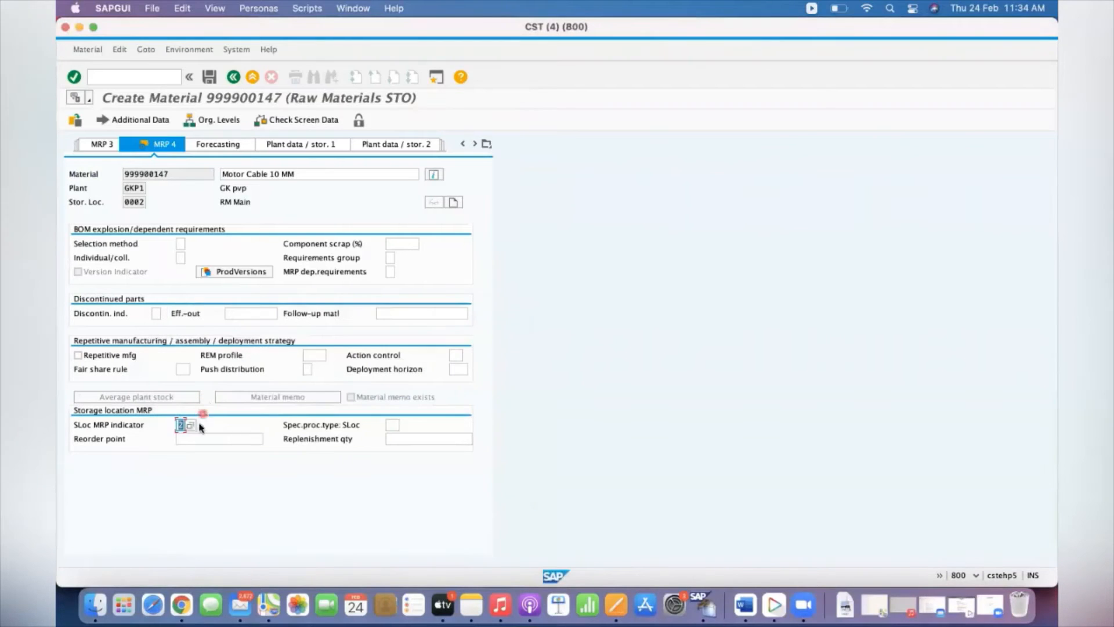
click(246, 439)
click(393, 424)
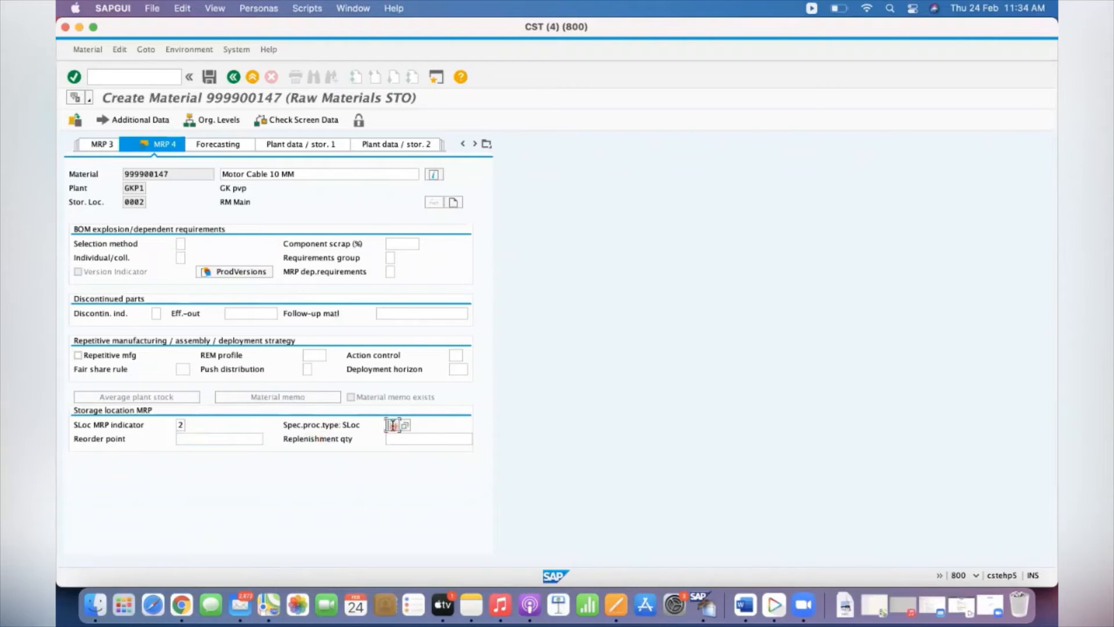
click(405, 425)
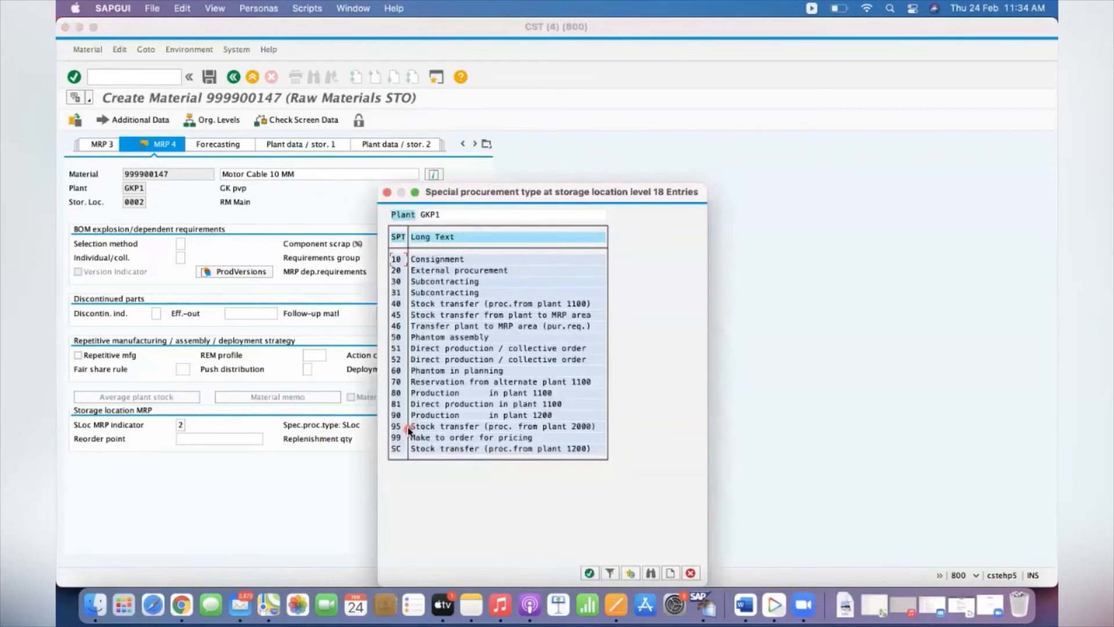
click(386, 192)
Set the storage location MRP reorder point to 8 and replenishment quantity to 10, and save the material
click(210, 438)
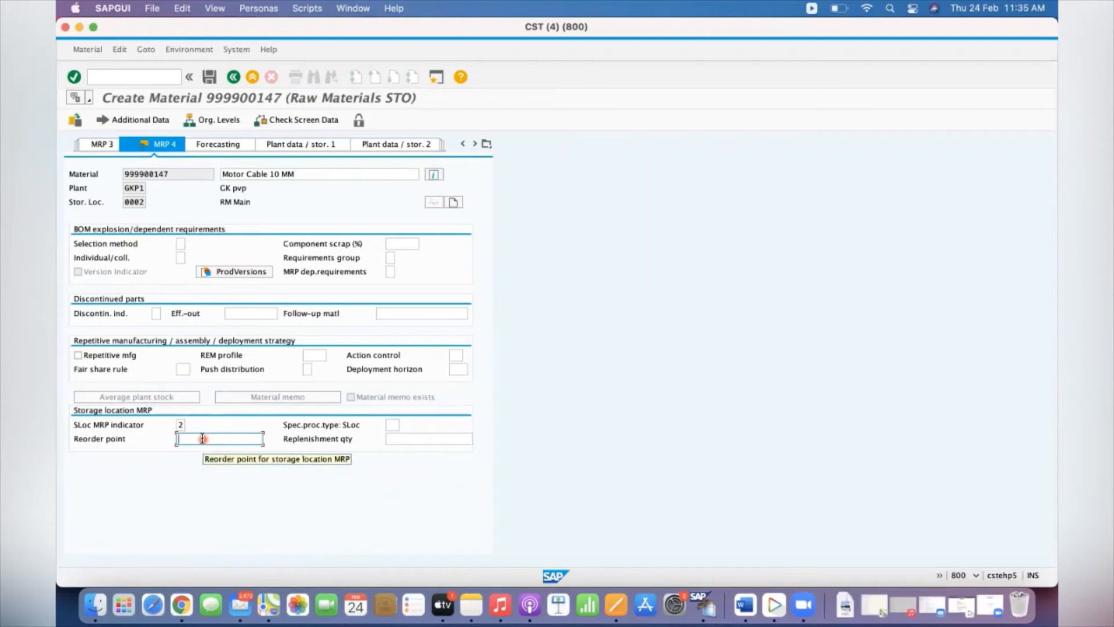
text(8)
key(Tab)
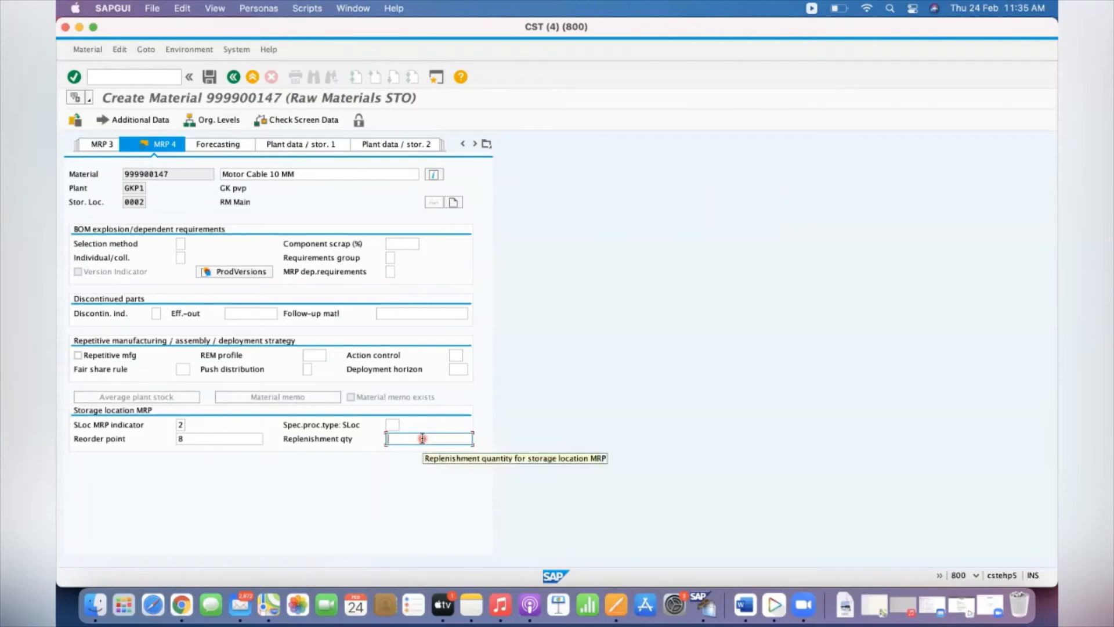
text(10)
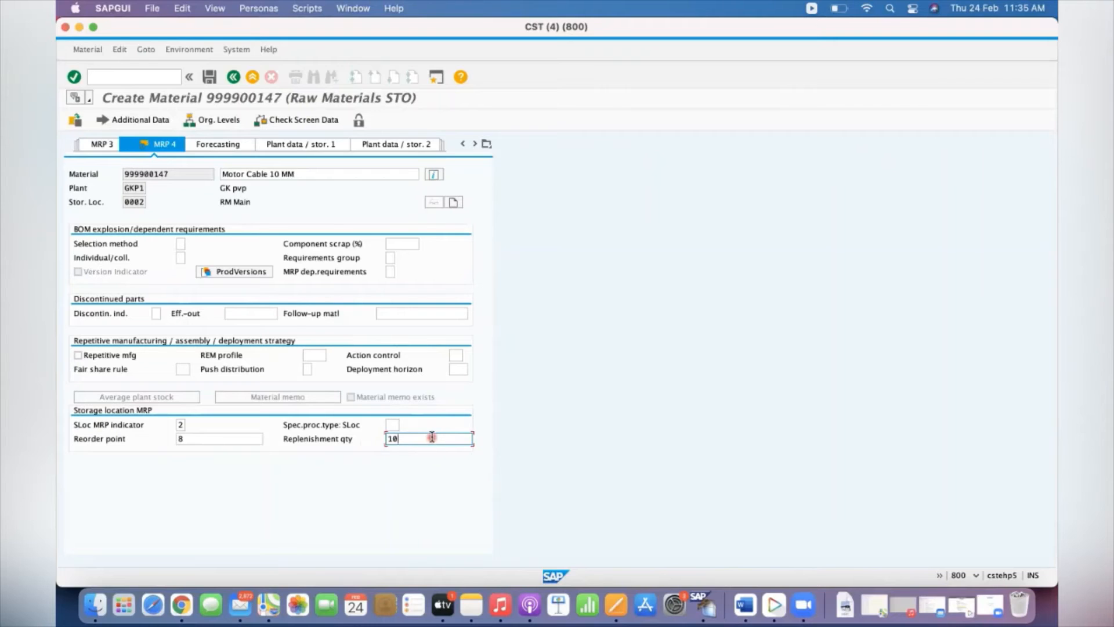
key(BackSpace)
key(BackSpace)
text(8)
key(BackSpace)
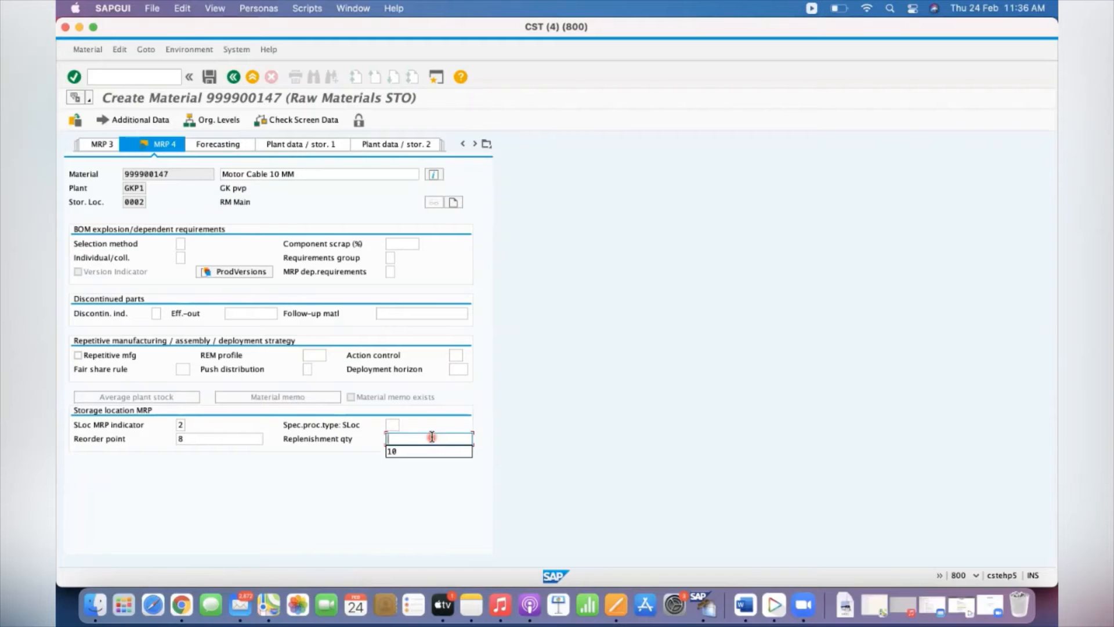
text(10)
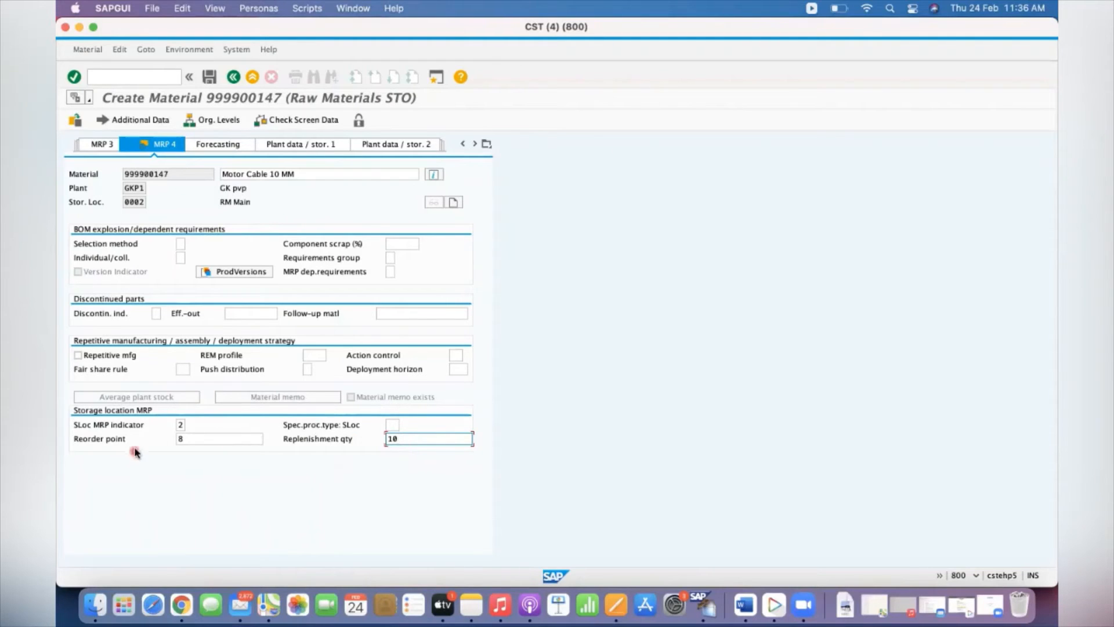
click(181, 424)
click(209, 77)
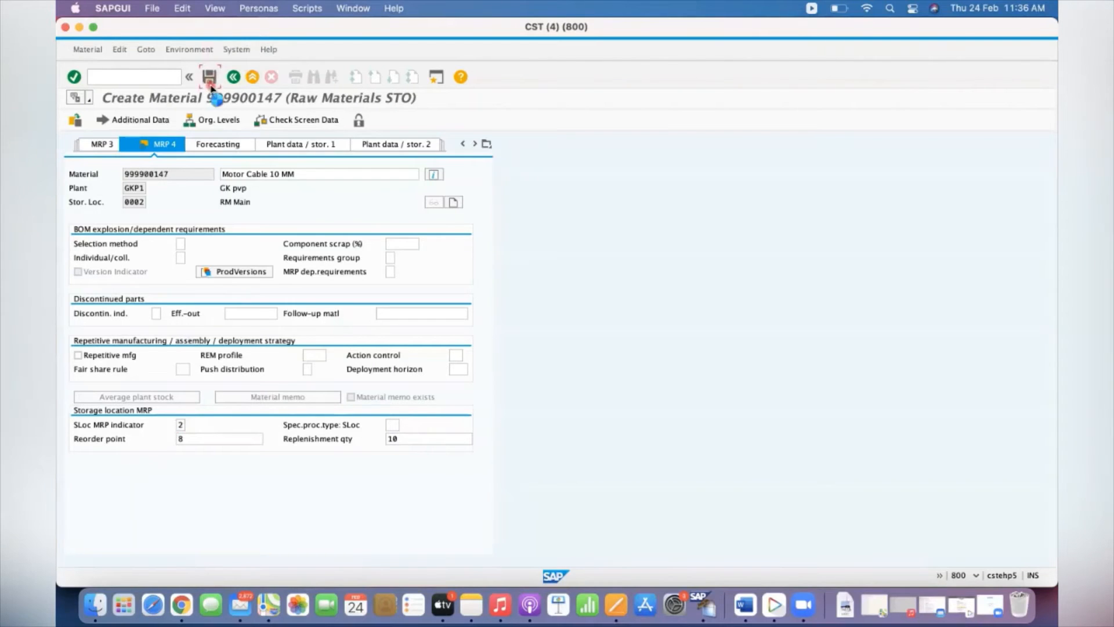
Display the stock/requirements list (MD04) for material 999900147 in plant GKP1
click(140, 76)
text(/NMD04)
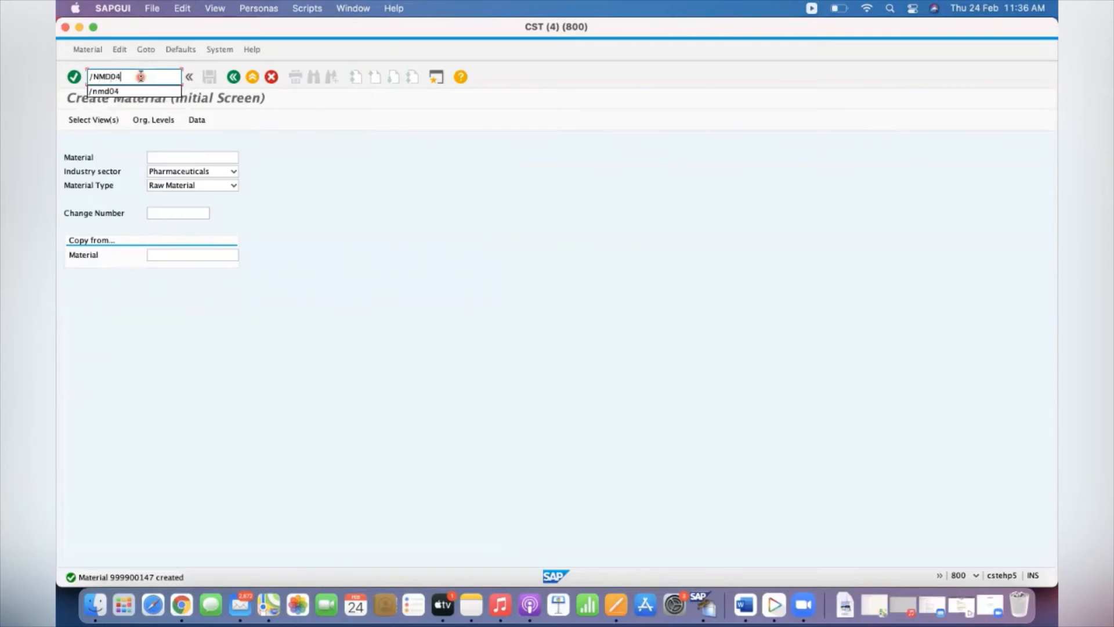
key(Return)
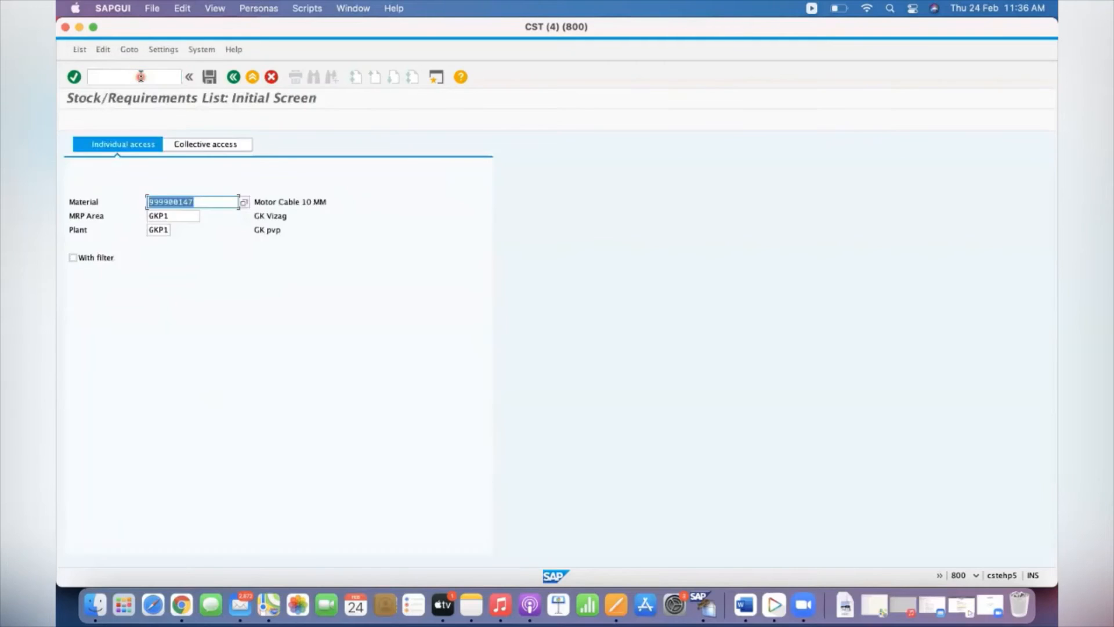
click(177, 212)
key(Return)
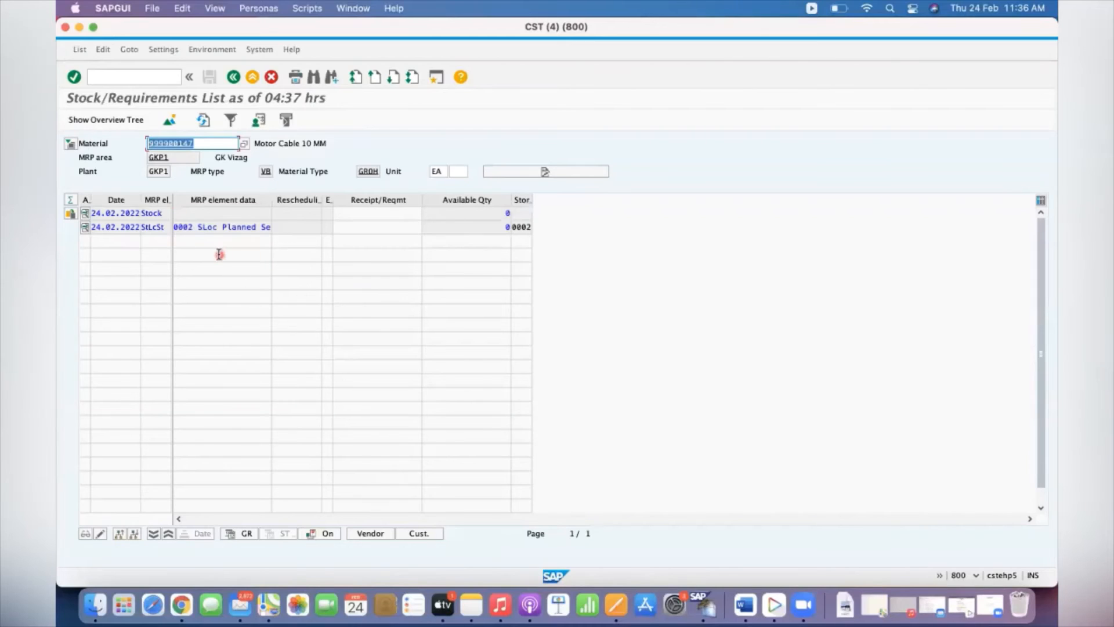
Widen the MRP element data column and examine the storage location 0002 line and its available quantity
drag(194, 228, 174, 229)
click(223, 226)
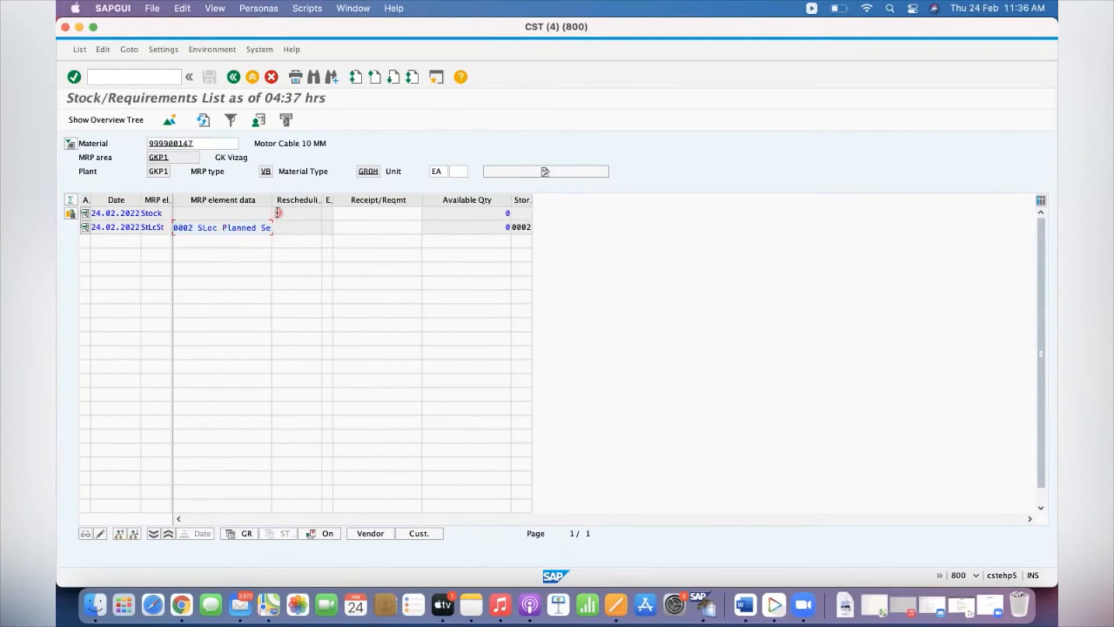
drag(272, 199, 354, 199)
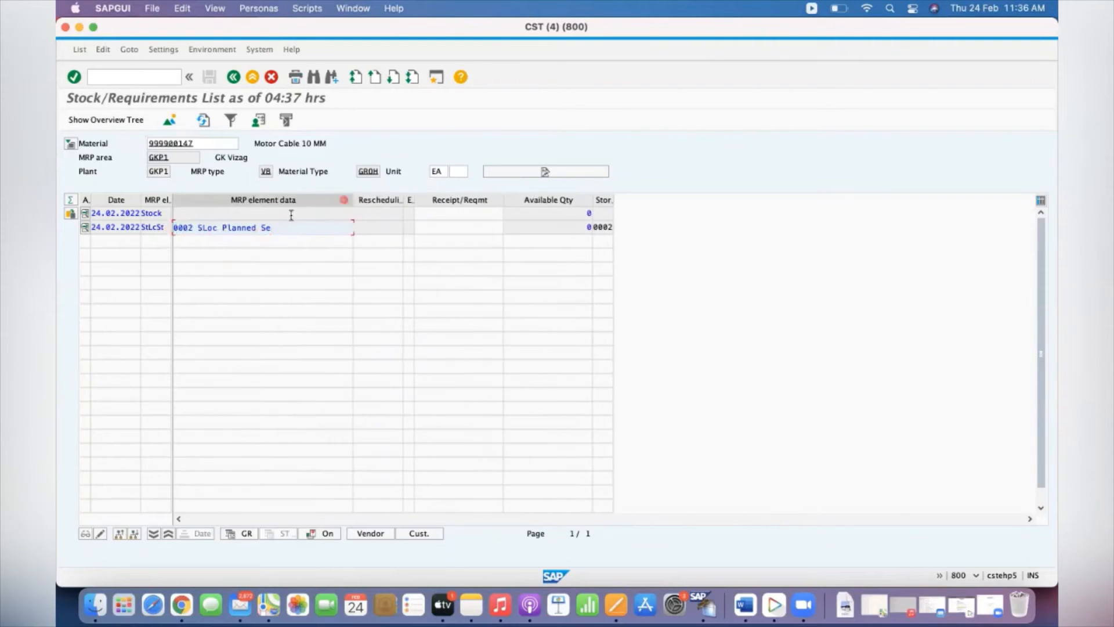
click(192, 229)
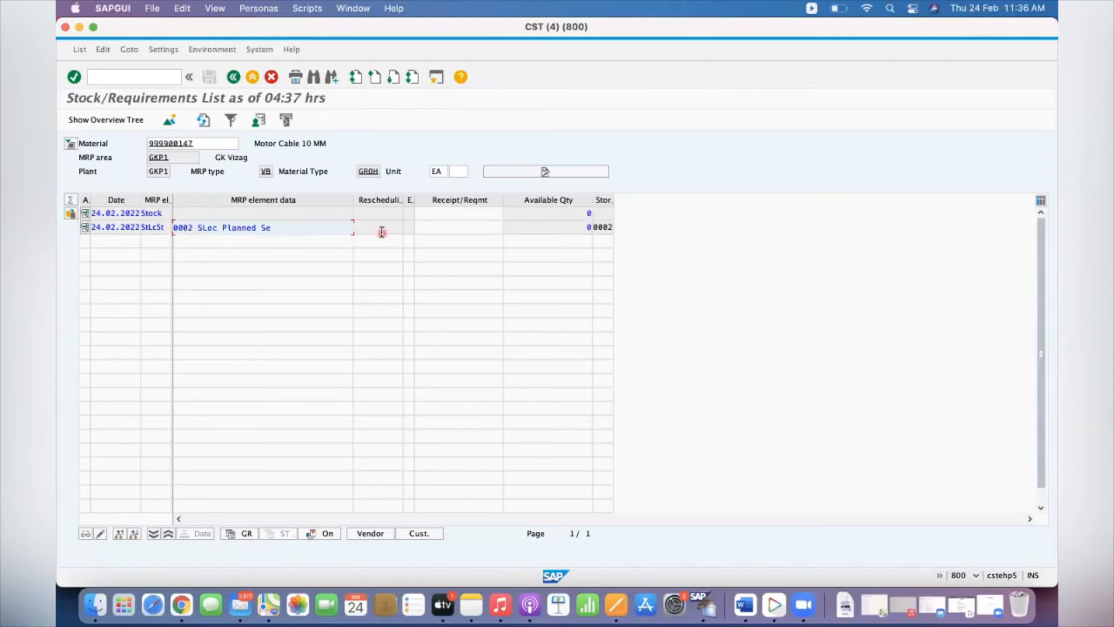
click(573, 229)
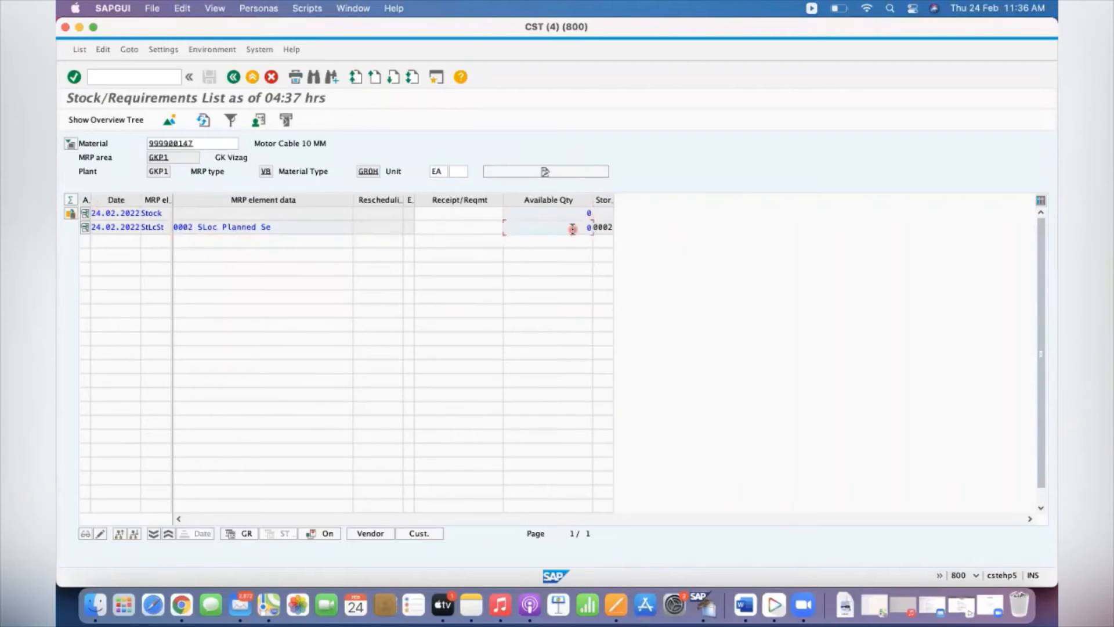
Run single-item, multi-level MRP for material 999900147 in a new session, with Create Purchase Req. 1 and SA Deliv. Sched. Lines 1
click(132, 81)
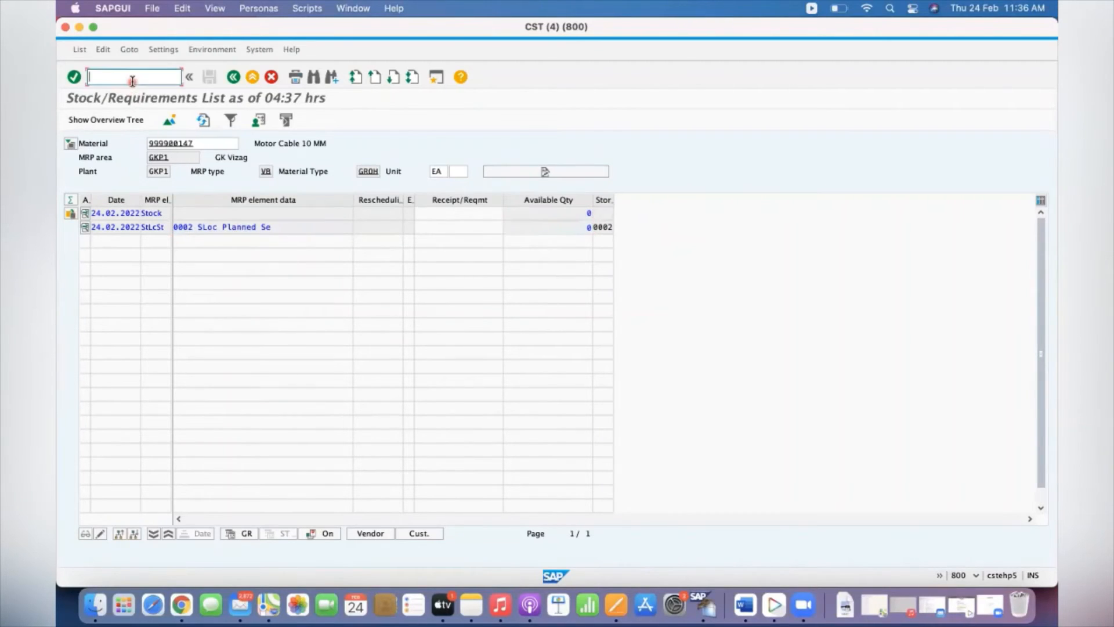
text(/OMD02)
key(Return)
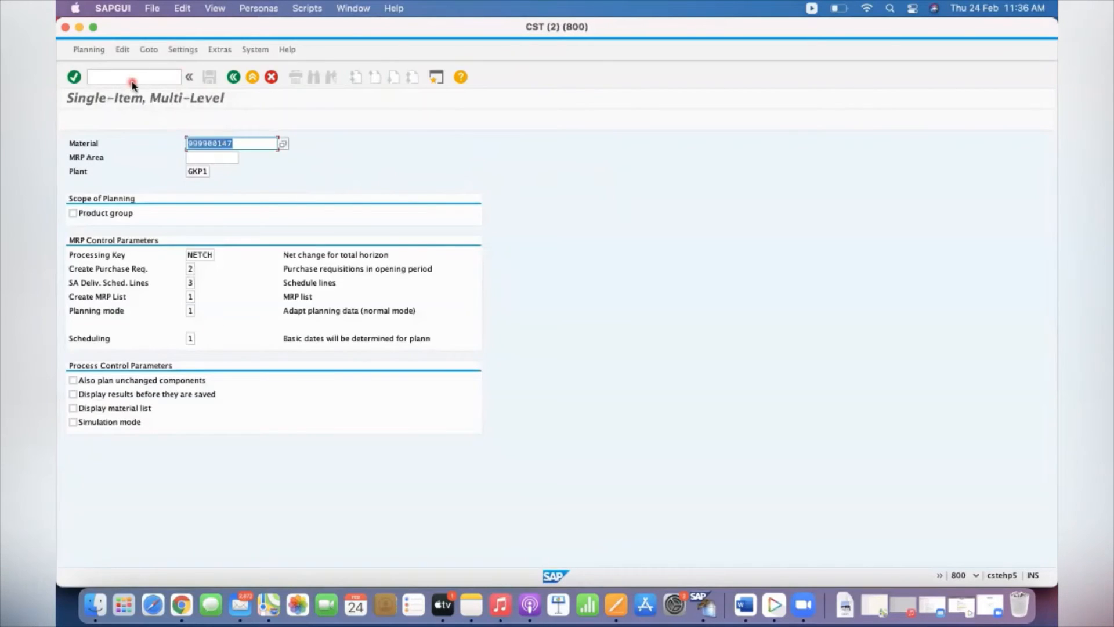
key(Tab)
key(Tab)
key(Tab)
key(Tab)
key(Tab)
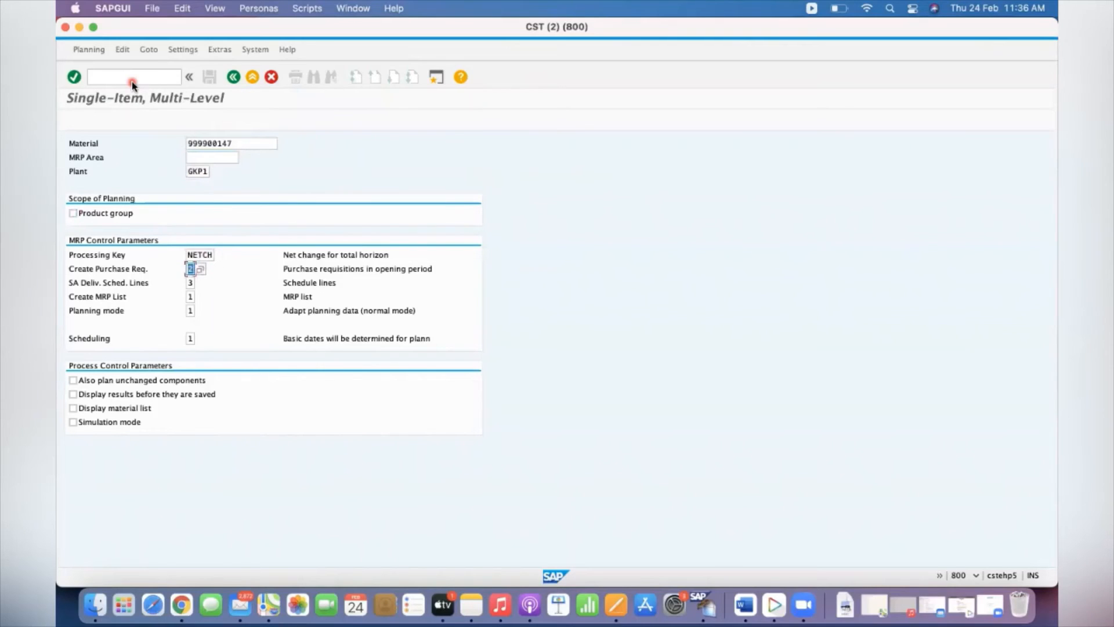
key(Tab)
key(Tab)
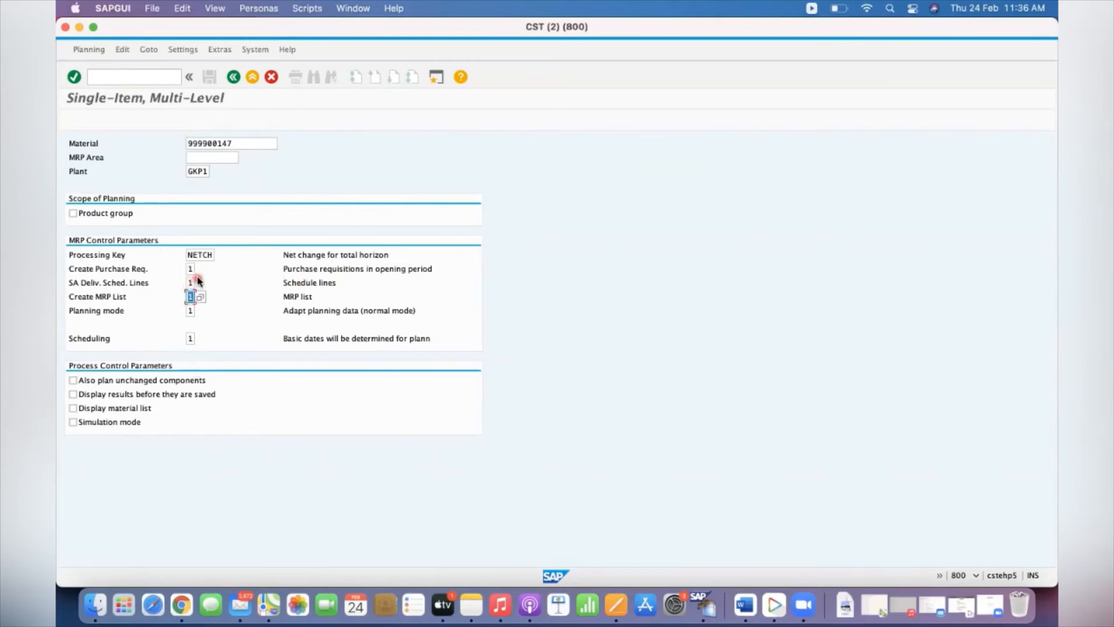
key(Return)
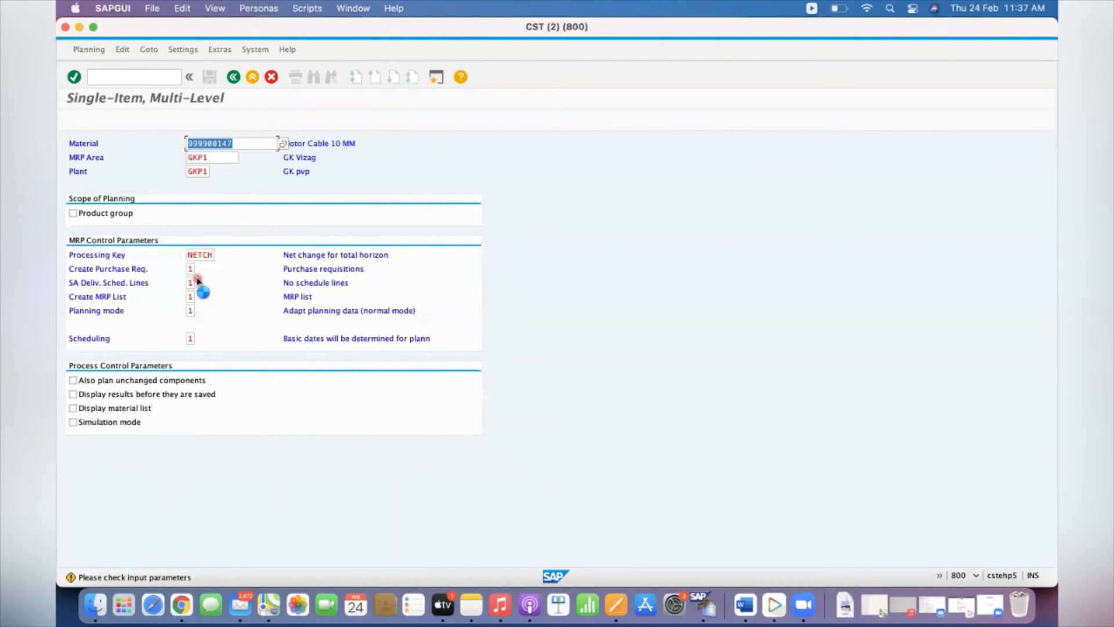
key(Return)
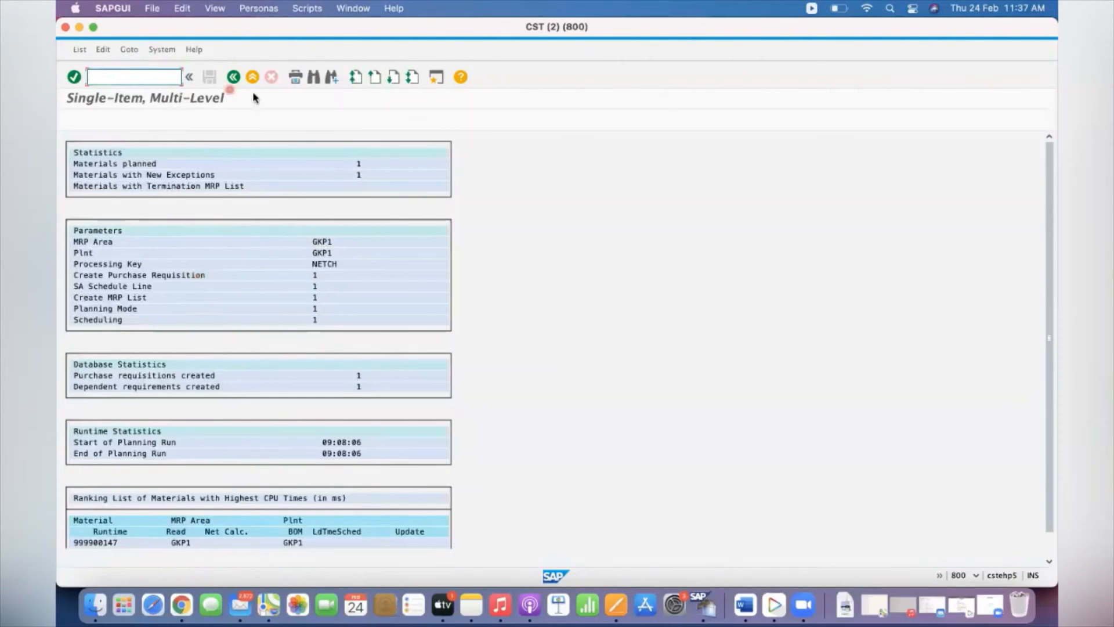
Display the updated stock/requirements list (MD04) for material 999900147 in plant GKP1 after the planning run
text(/NMD04)
key(Return)
key(Return)
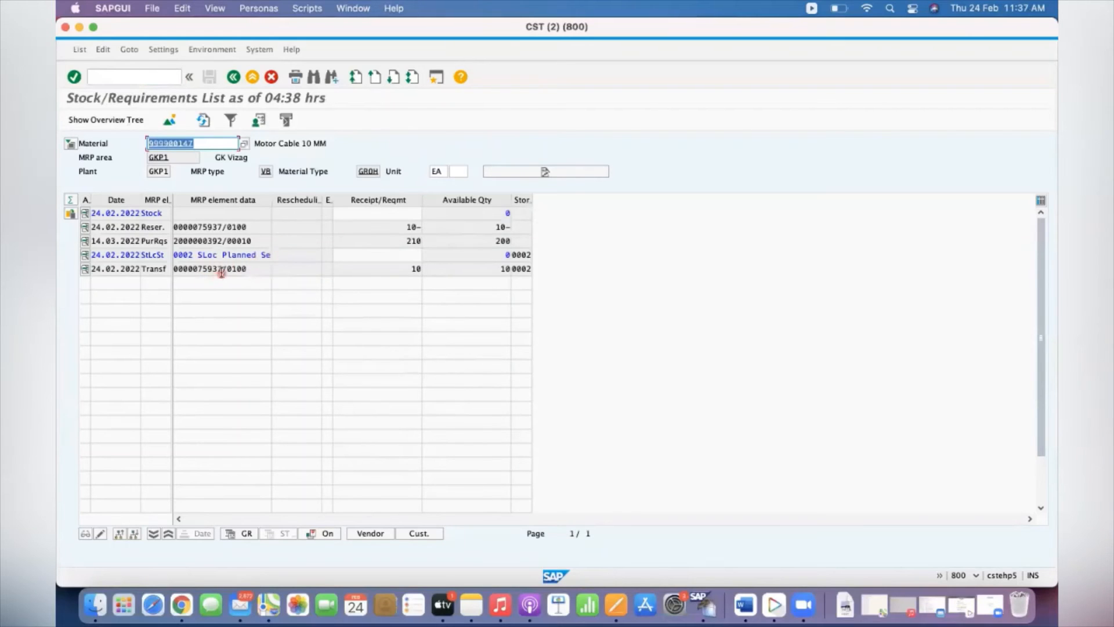
Examine the item details of the storage location 0002 transfer reservation and its material master
click(408, 270)
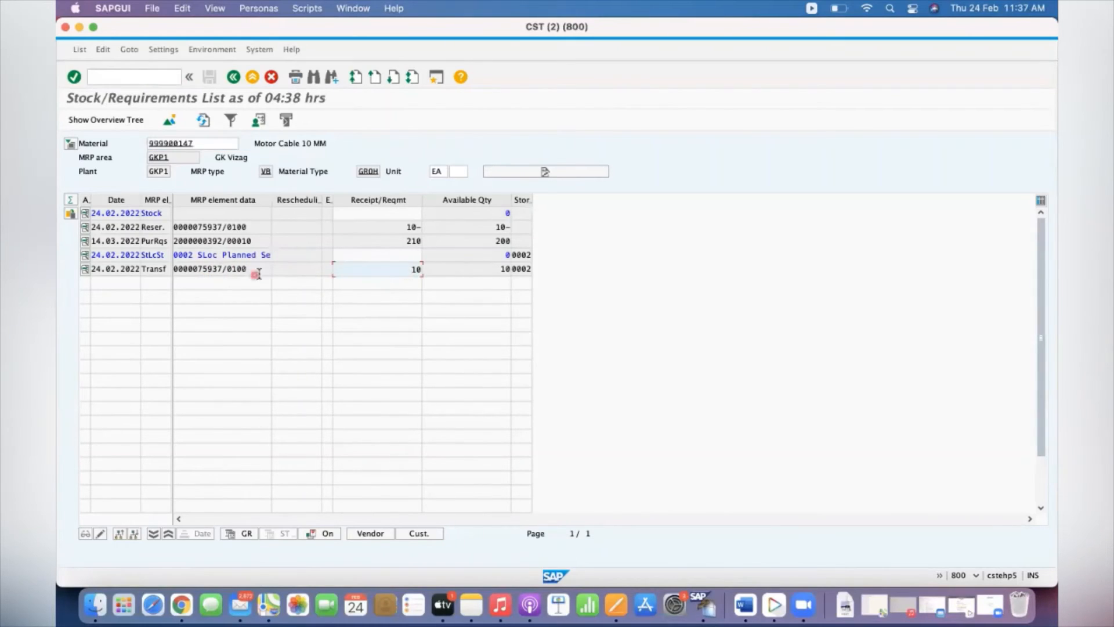
double_click(203, 269)
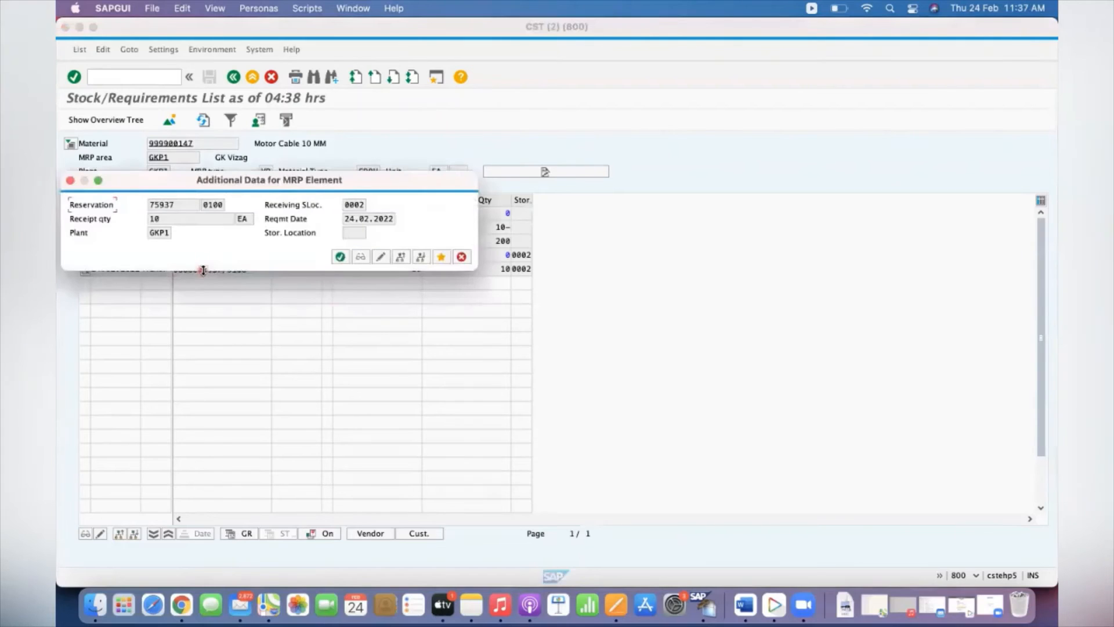
click(359, 257)
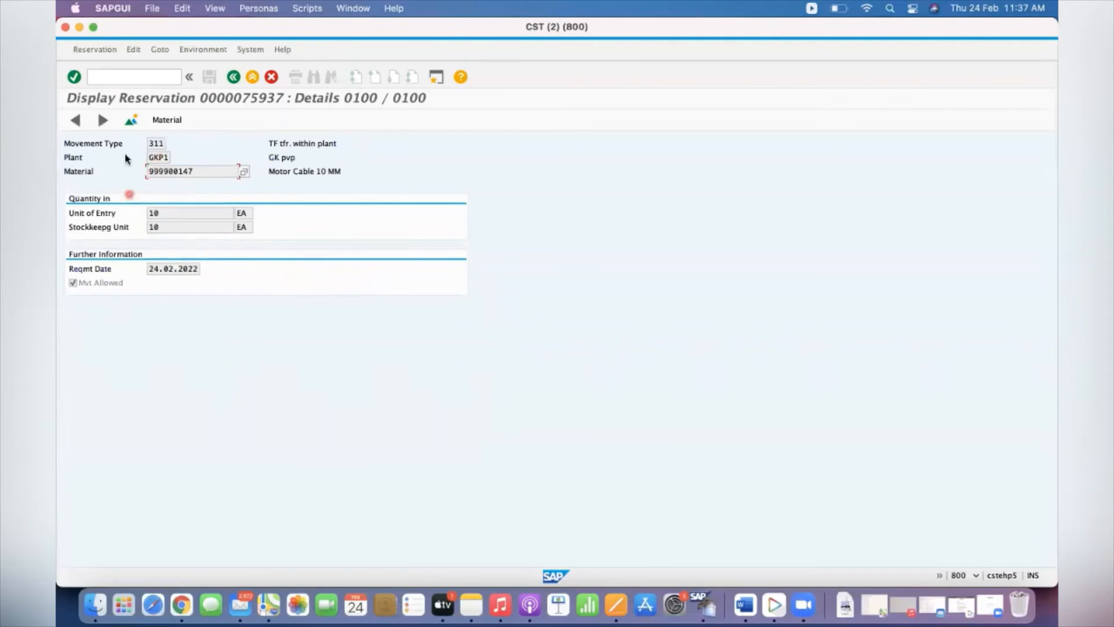
click(168, 121)
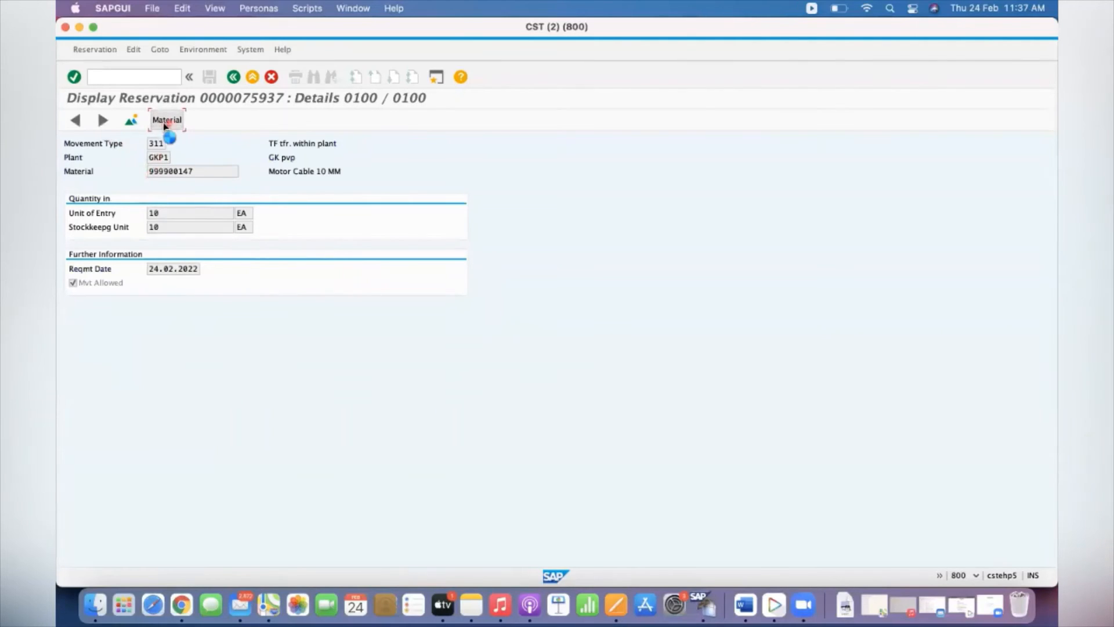
click(233, 77)
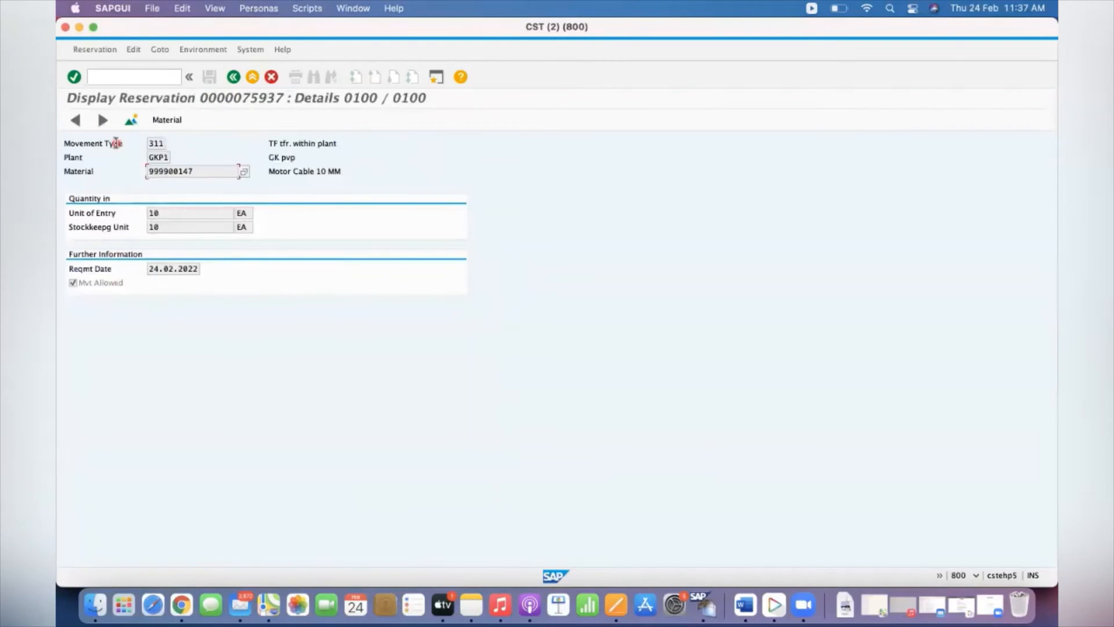
Examine the reservation overview's receiving and issuing storage locations, and return to the stock/requirements list
click(131, 120)
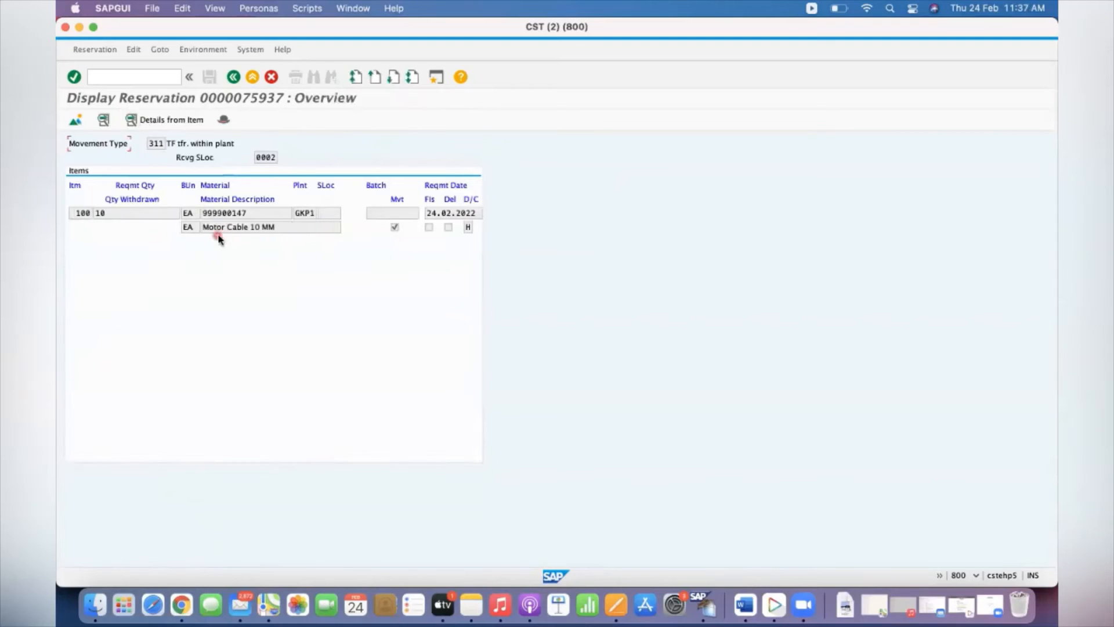
double_click(262, 159)
click(325, 213)
click(257, 156)
click(234, 78)
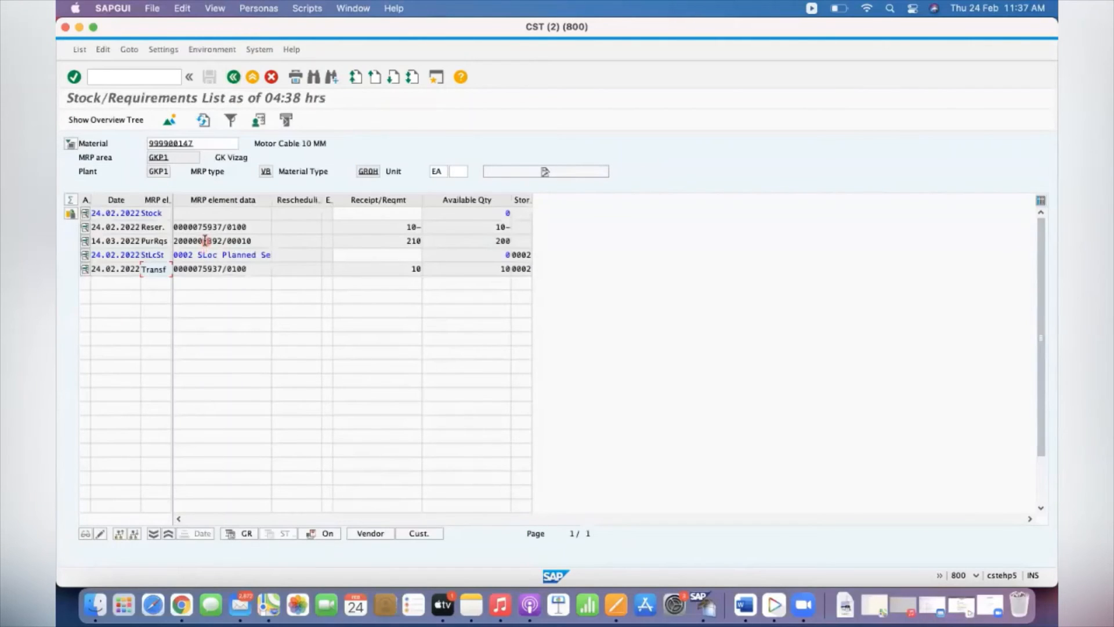
Compare the purchase requisition quantity with the storage location 0002 transfer quantity in the stock/requirements list
drag(400, 241, 428, 243)
click(391, 241)
drag(402, 242, 428, 242)
click(408, 270)
click(408, 242)
Check the plant-level reorder point in MRP 1 and the MRP 4 storage location settings for location 0002, and return to the list
click(175, 144)
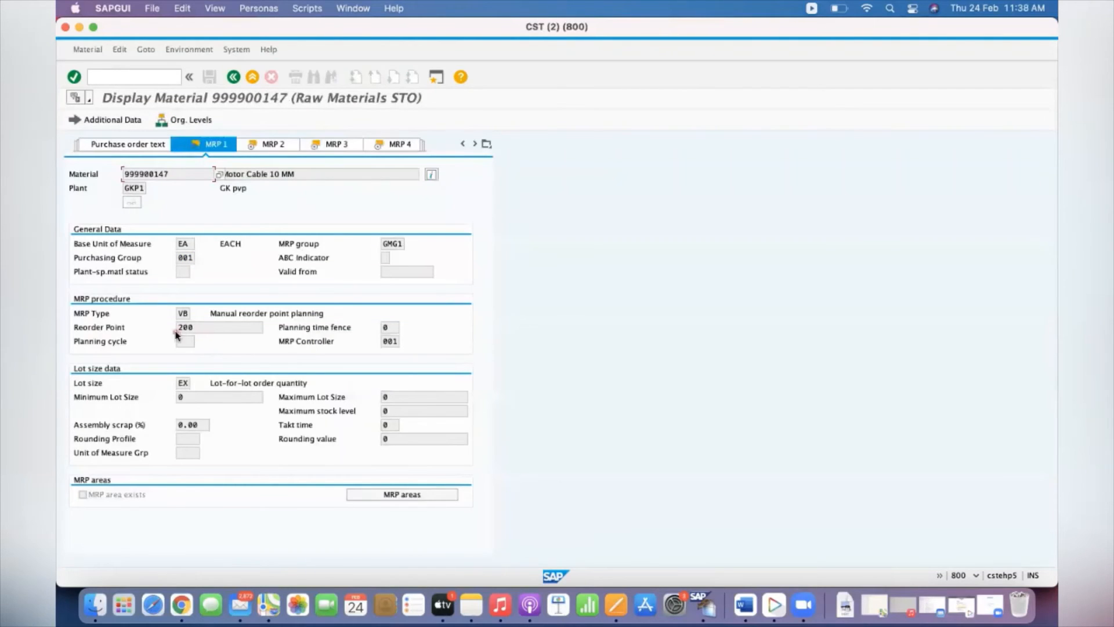
drag(204, 328, 166, 331)
click(402, 146)
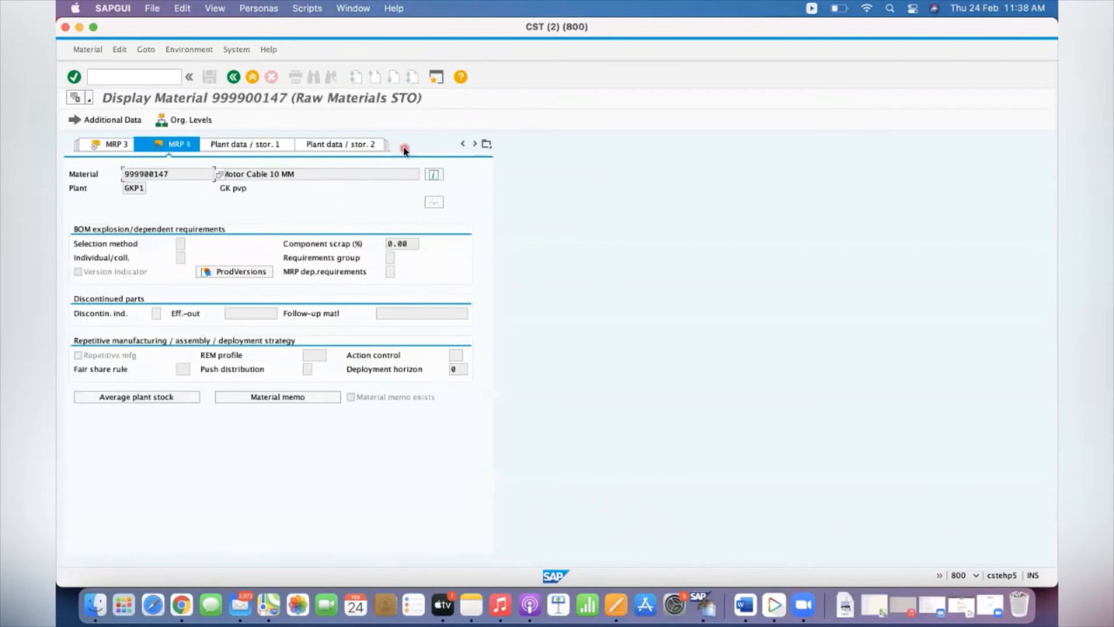
click(191, 120)
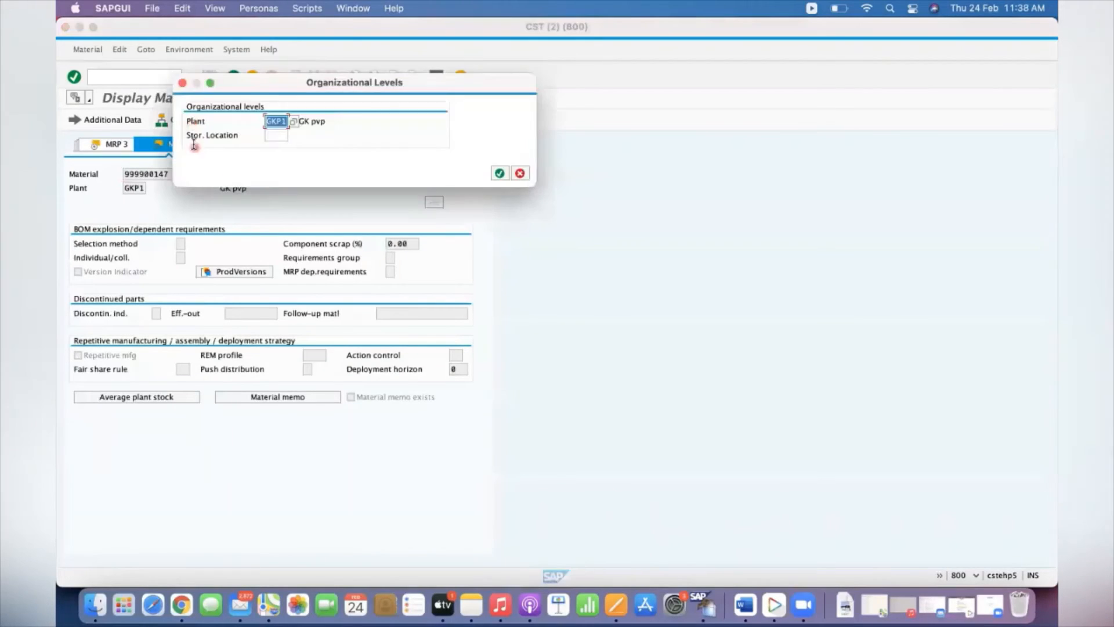
click(279, 138)
text(0002)
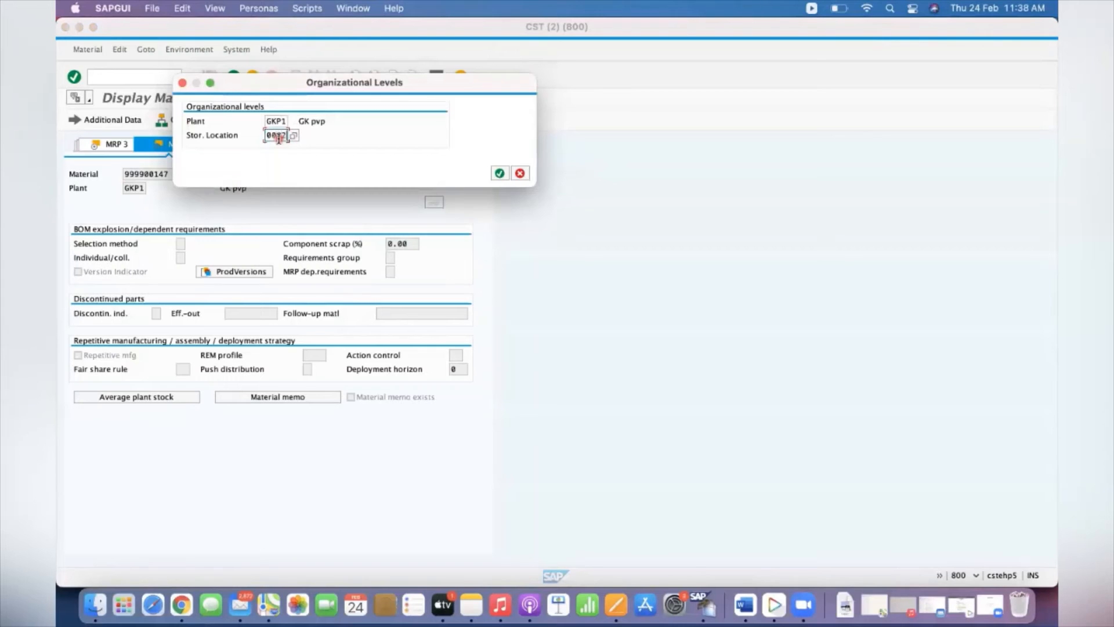
key(Return)
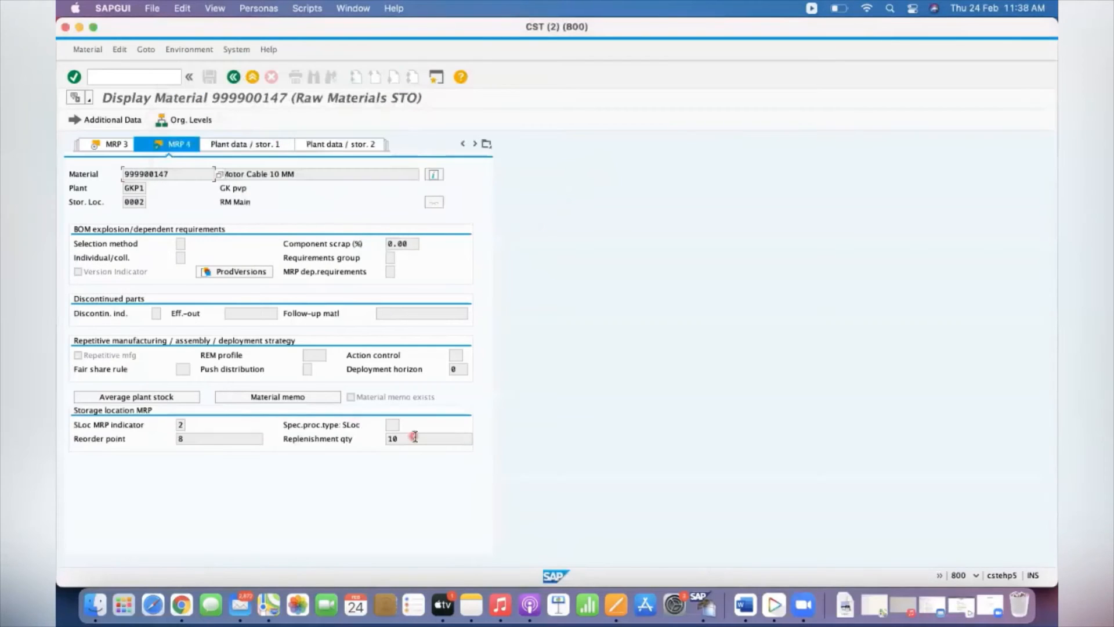
click(233, 77)
Display the purchase requisition generated for Motor Cable 10 MM, and exit to the SAP Easy Access screen
double_click(198, 243)
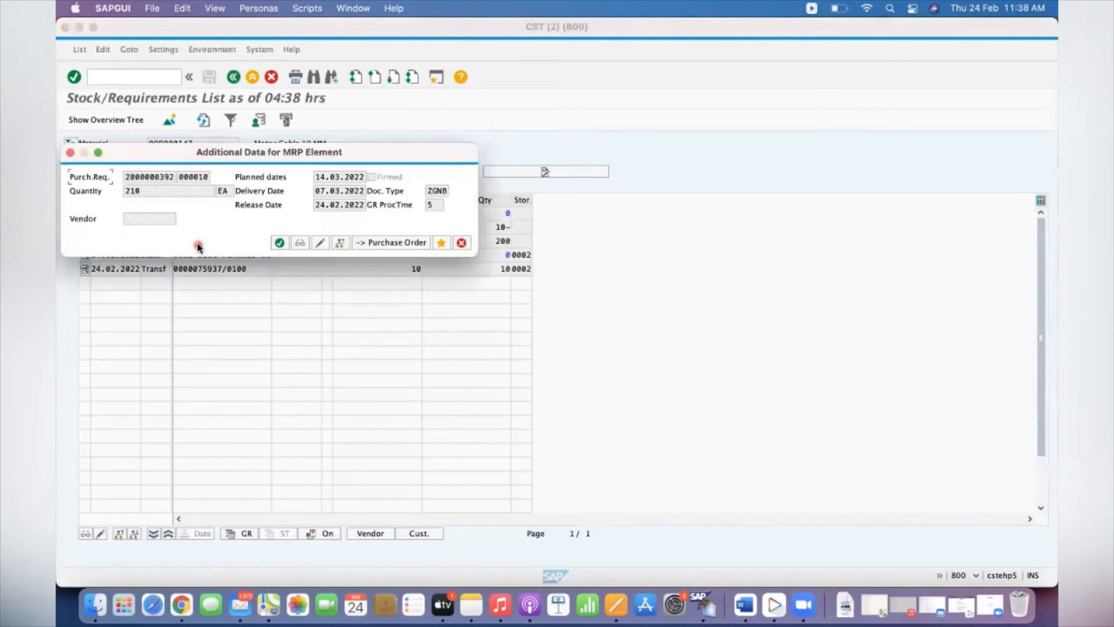
click(299, 245)
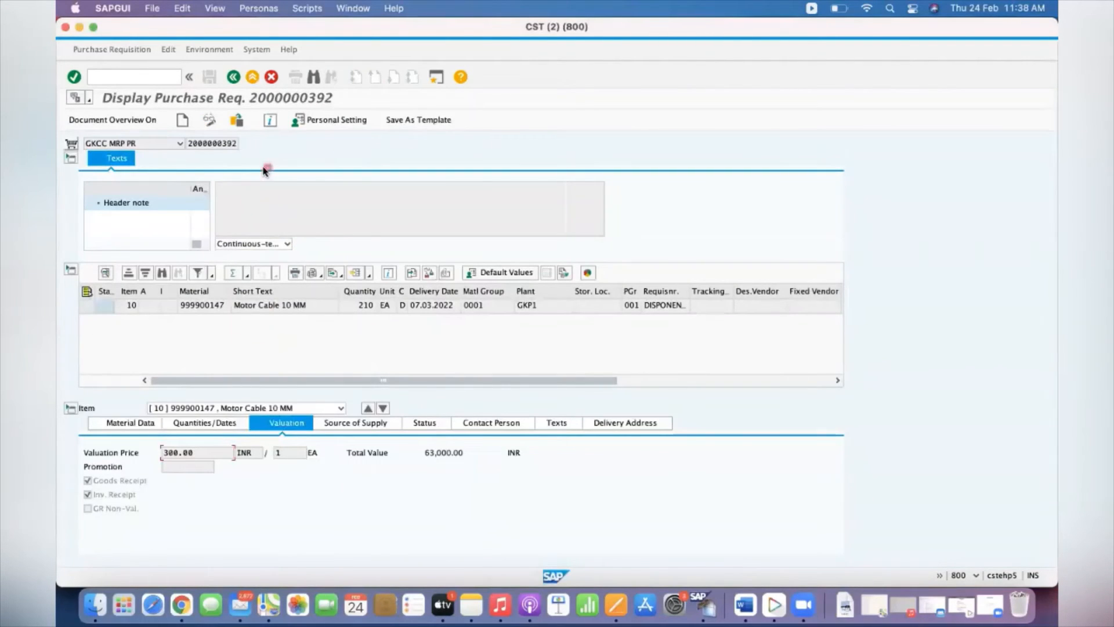
click(234, 78)
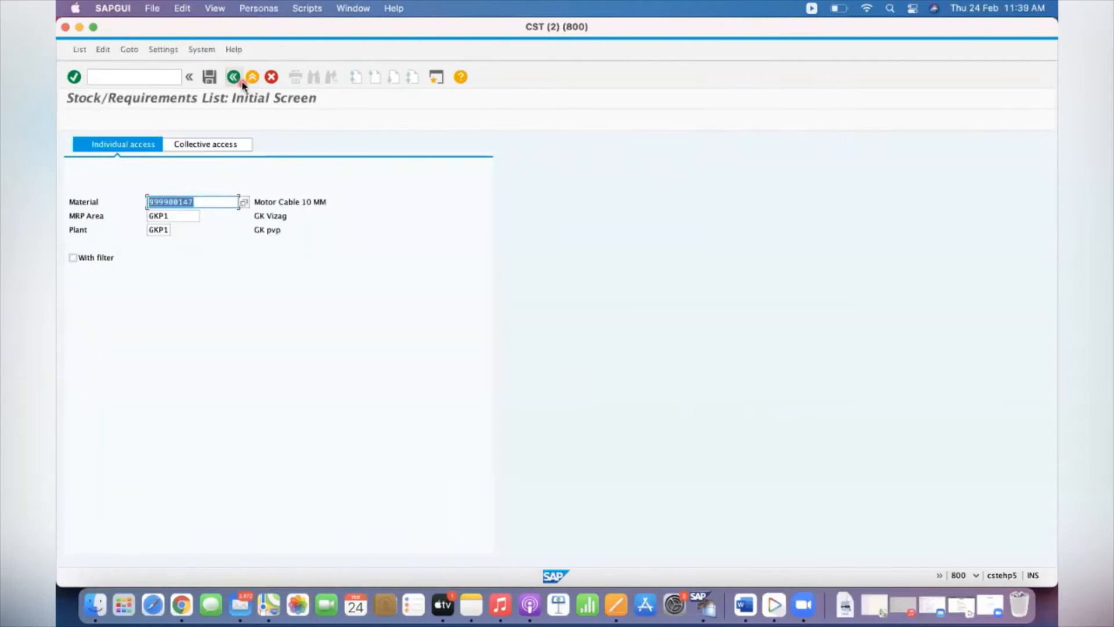
click(233, 78)
Review the storage locations and their MRP settings for material 999900147 in plant GKP1 with MMSC, and exit without saving
click(130, 78)
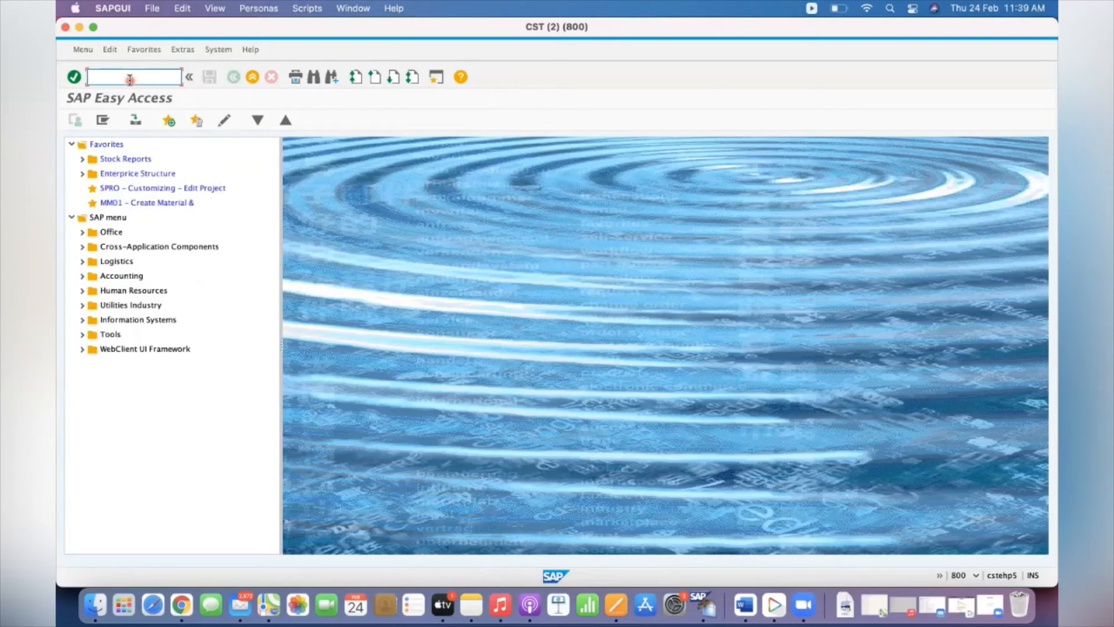
text(MMSC)
key(Return)
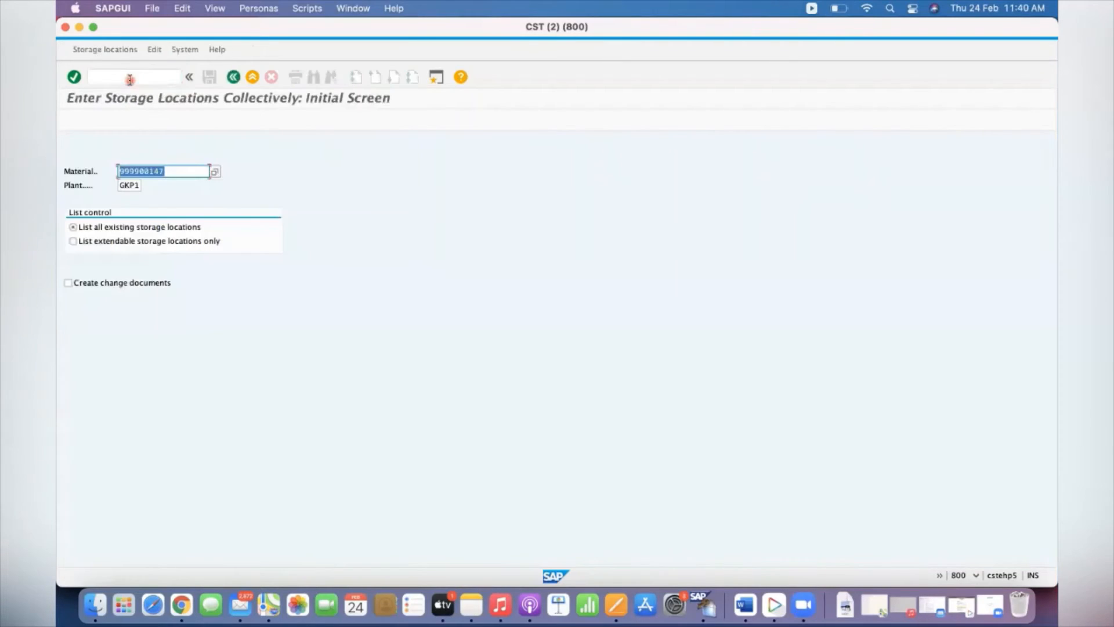
key(Return)
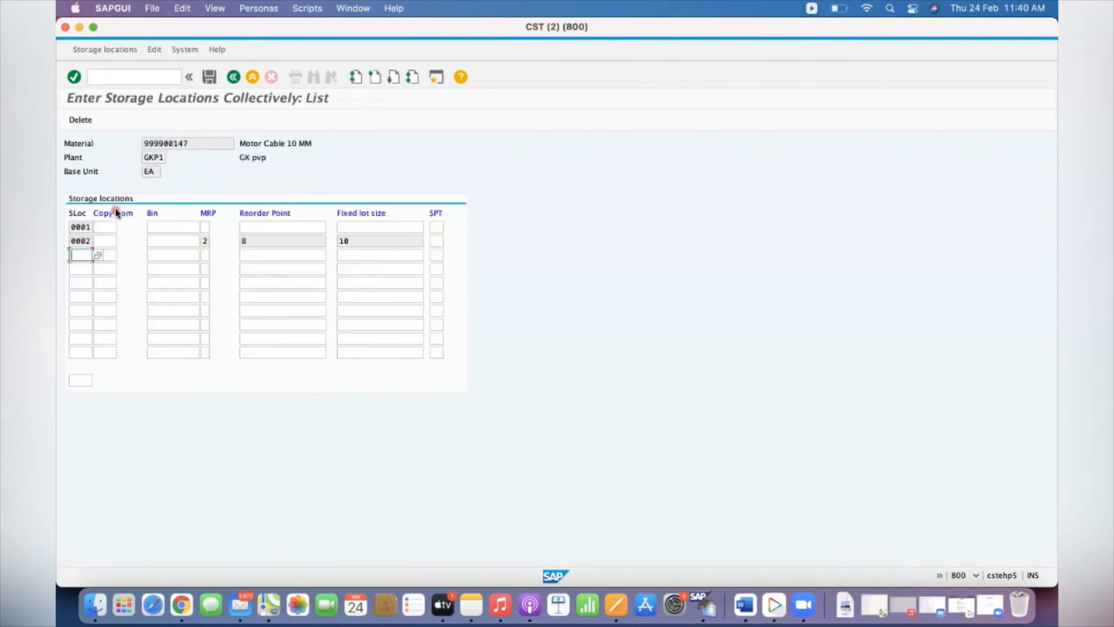
click(105, 241)
click(361, 240)
click(233, 76)
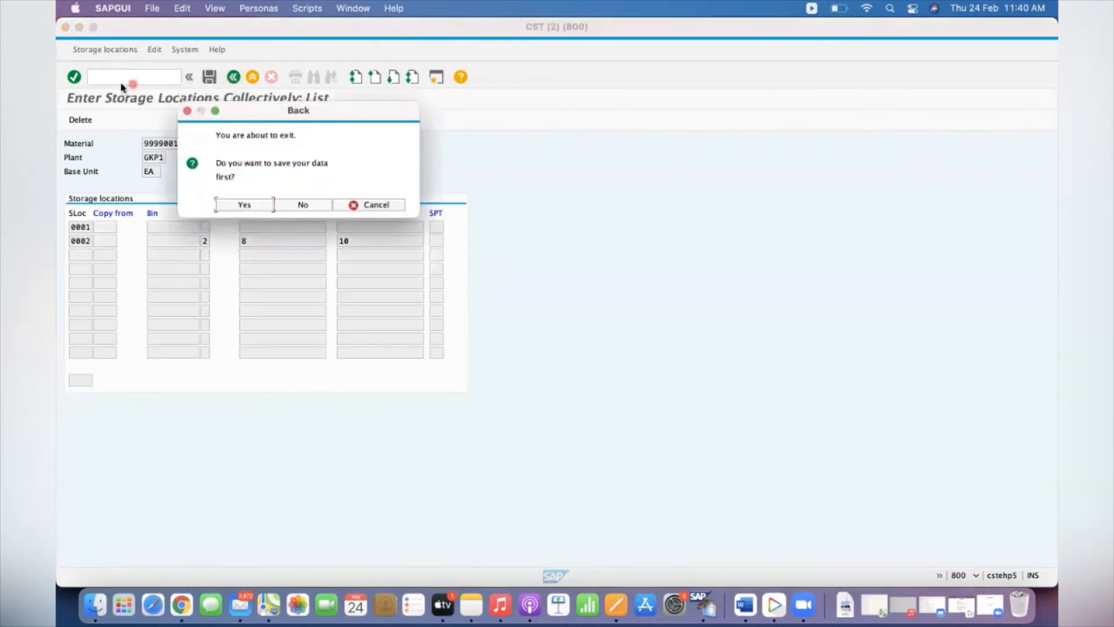
click(295, 209)
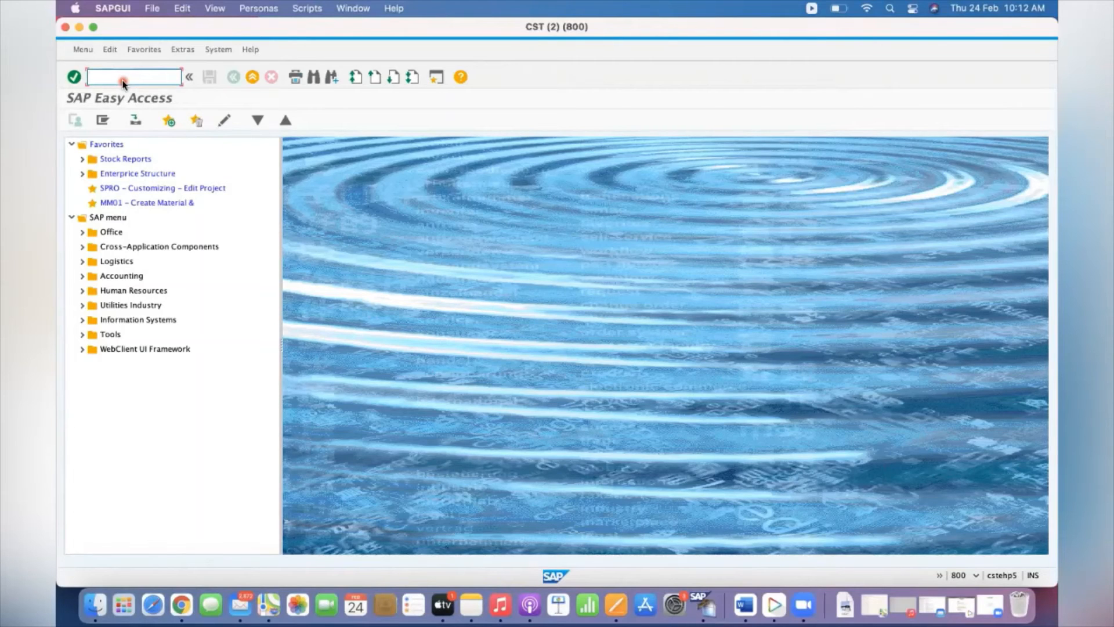
Open the MRP run transaction MD01 and switch to the total planning variants in MDBT
text(MD01)
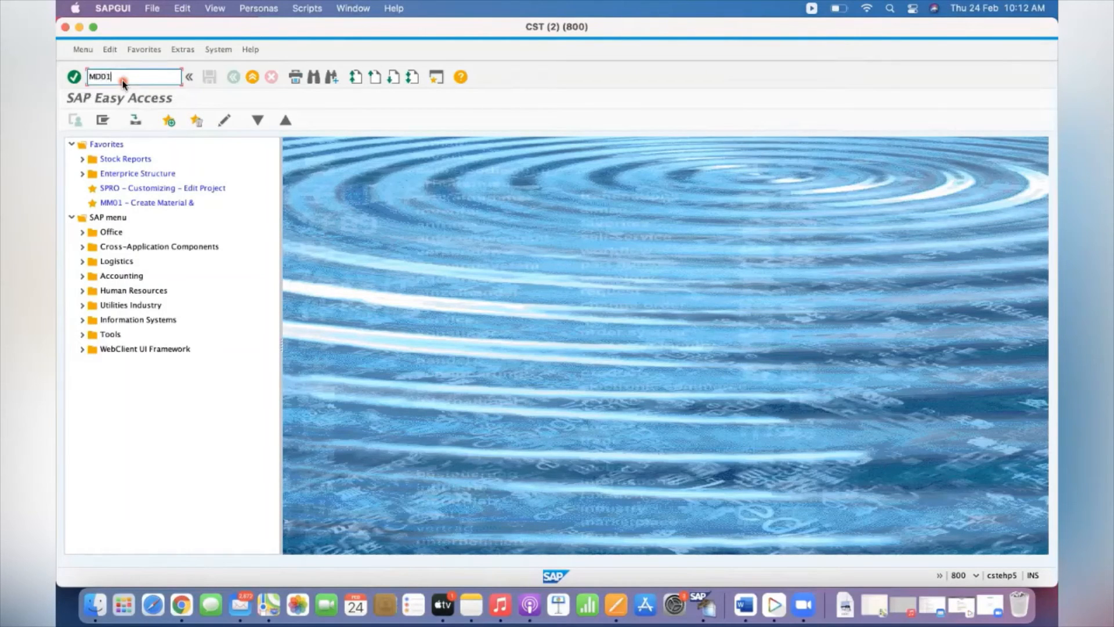
key(Return)
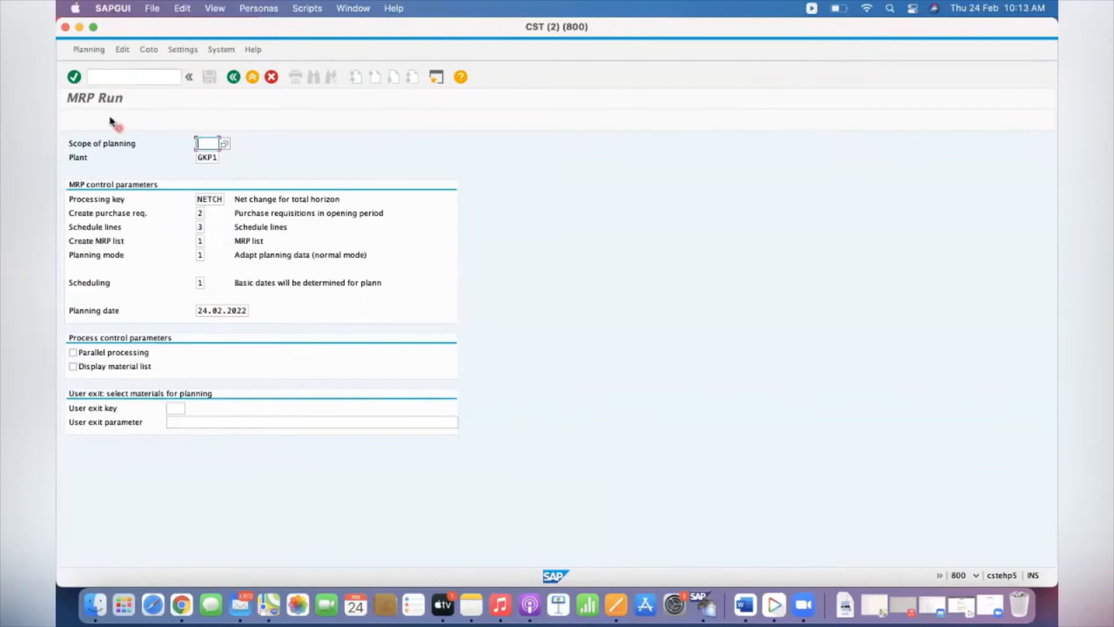
click(102, 78)
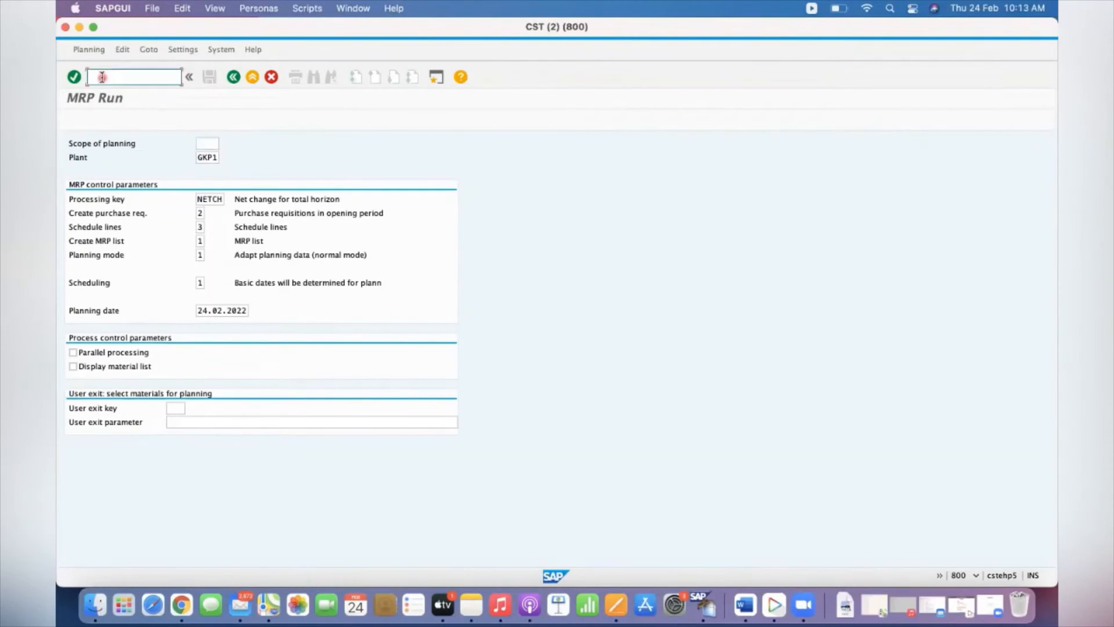
text(/)
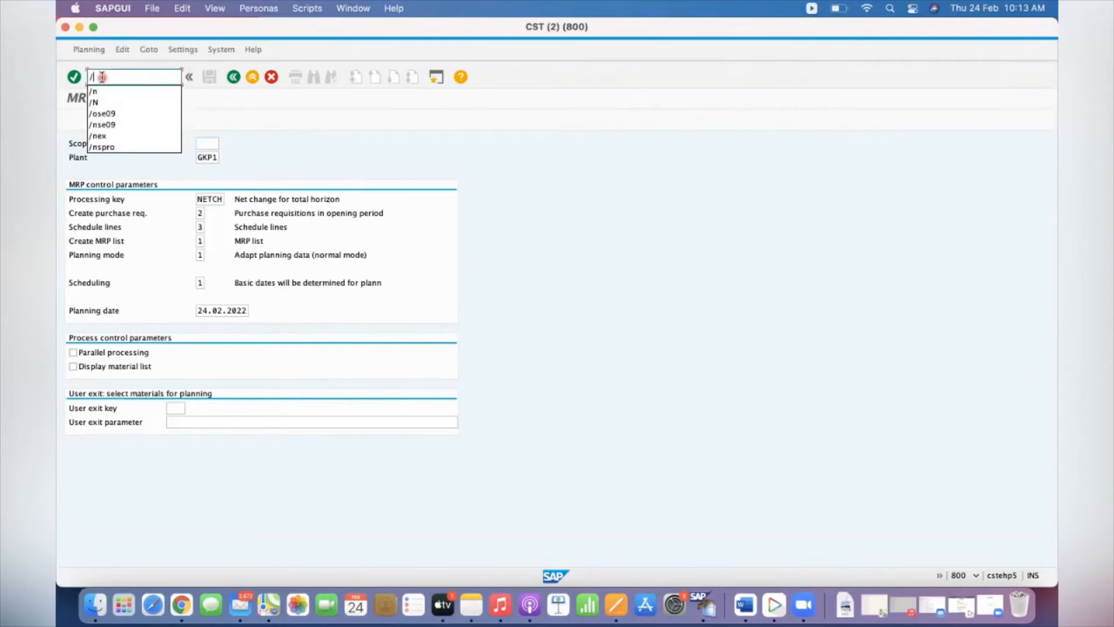
text(NMDBT)
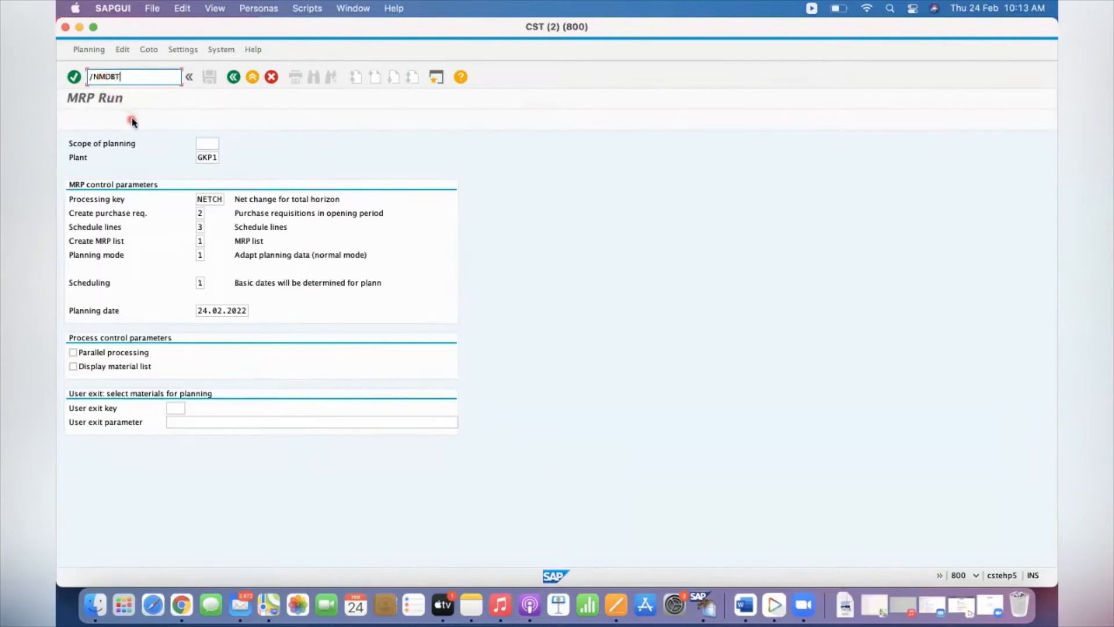
key(Return)
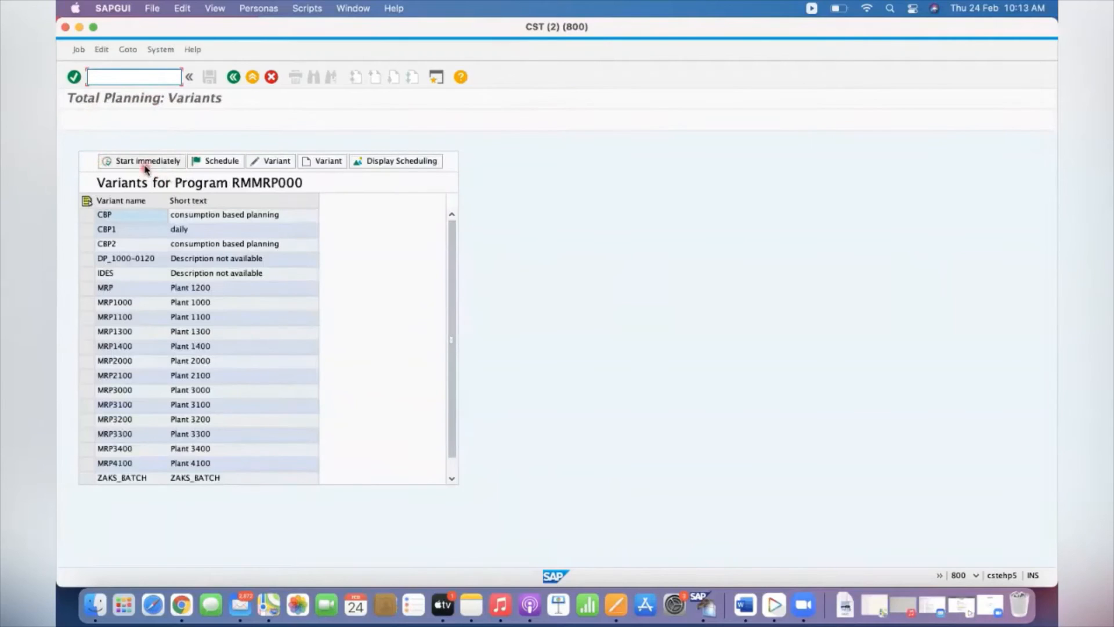
Create a planning variant named MRP_GKP1, assigned to selection screen 1000
click(325, 163)
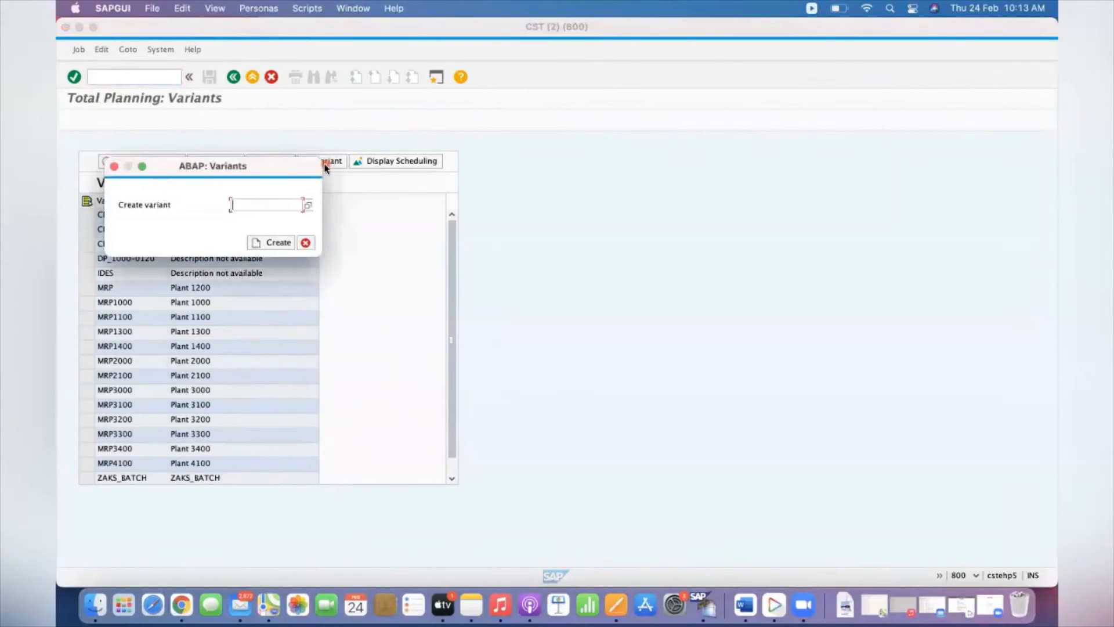
text(MRP_GKP1)
click(271, 242)
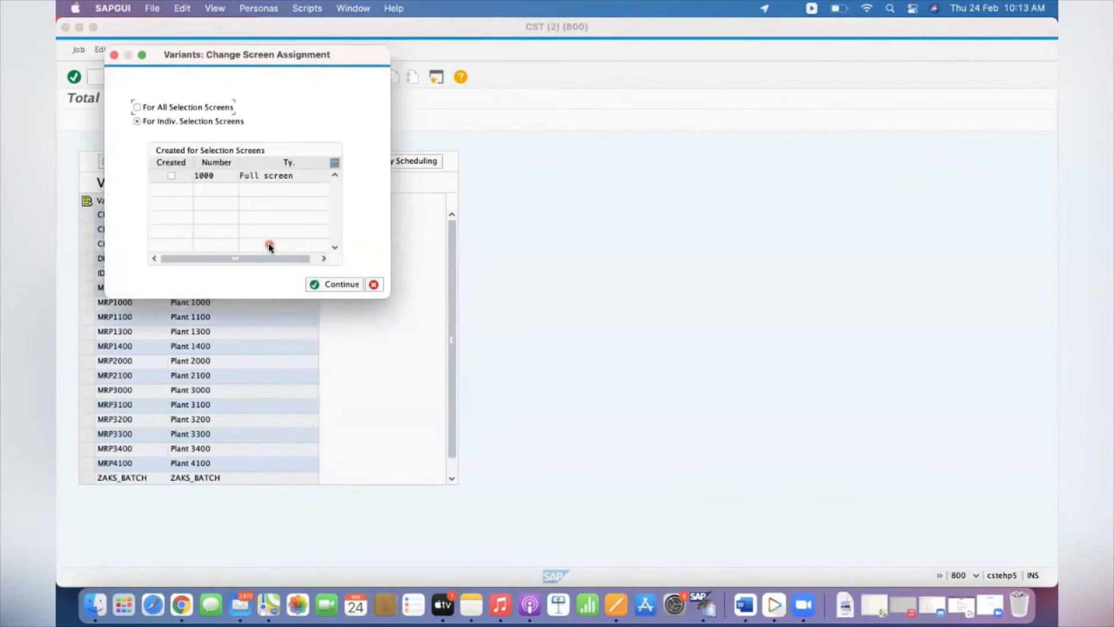
click(172, 175)
click(323, 285)
Set the variant's plant to GKP1 and its schedule lines parameter to 1
key(Tab)
text(GKP1)
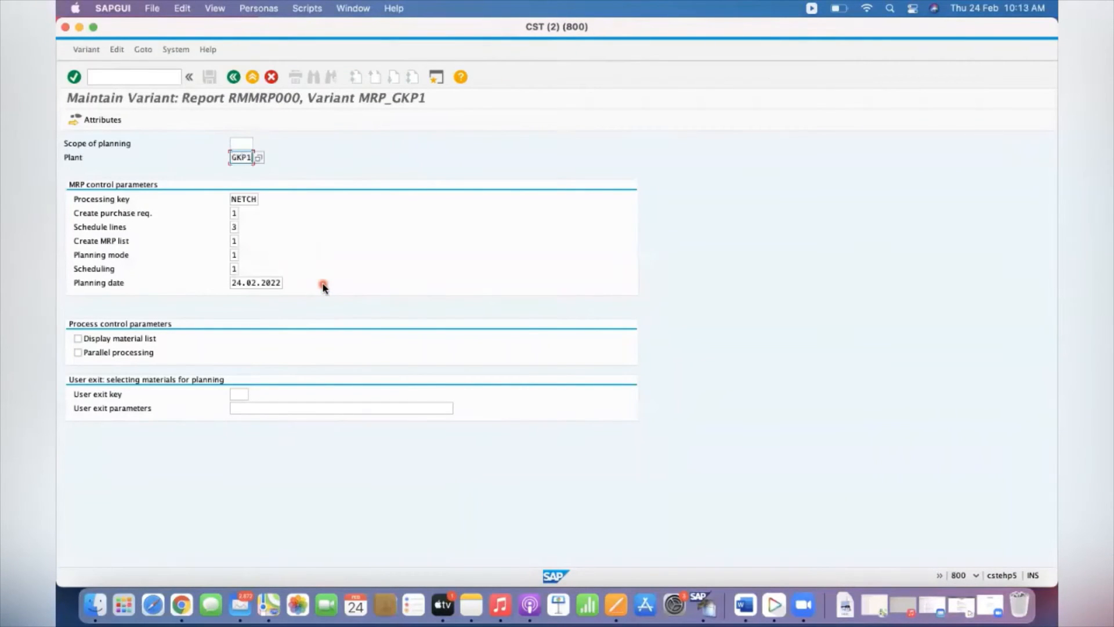
key(Tab)
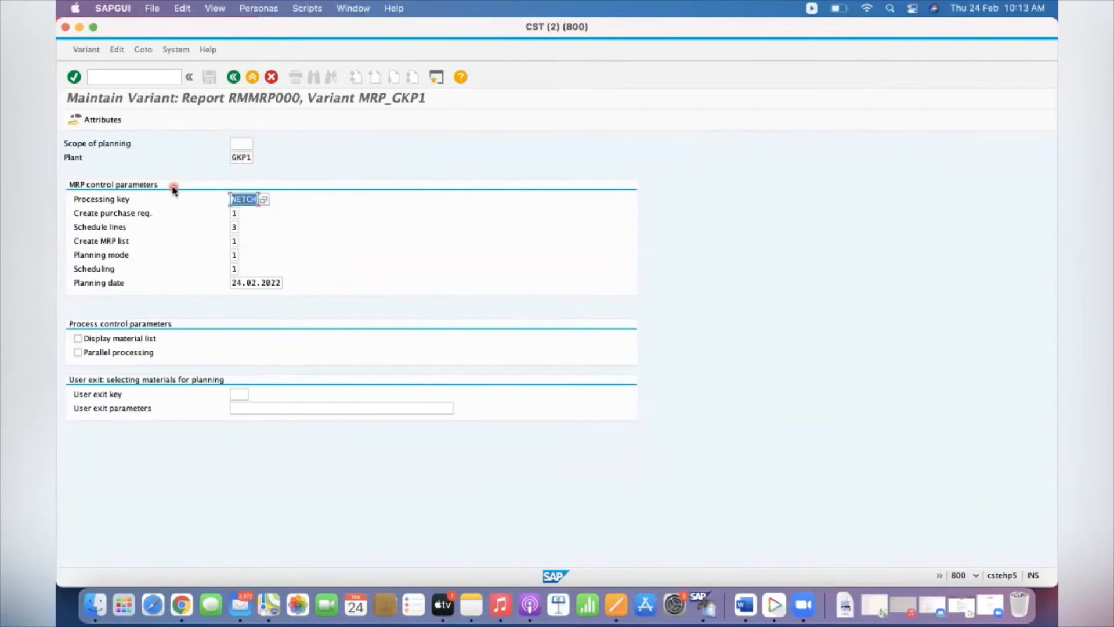
key(Tab)
key(Tab)
text(1)
key(Tab)
key(Tab)
key(Tab)
key(Tab)
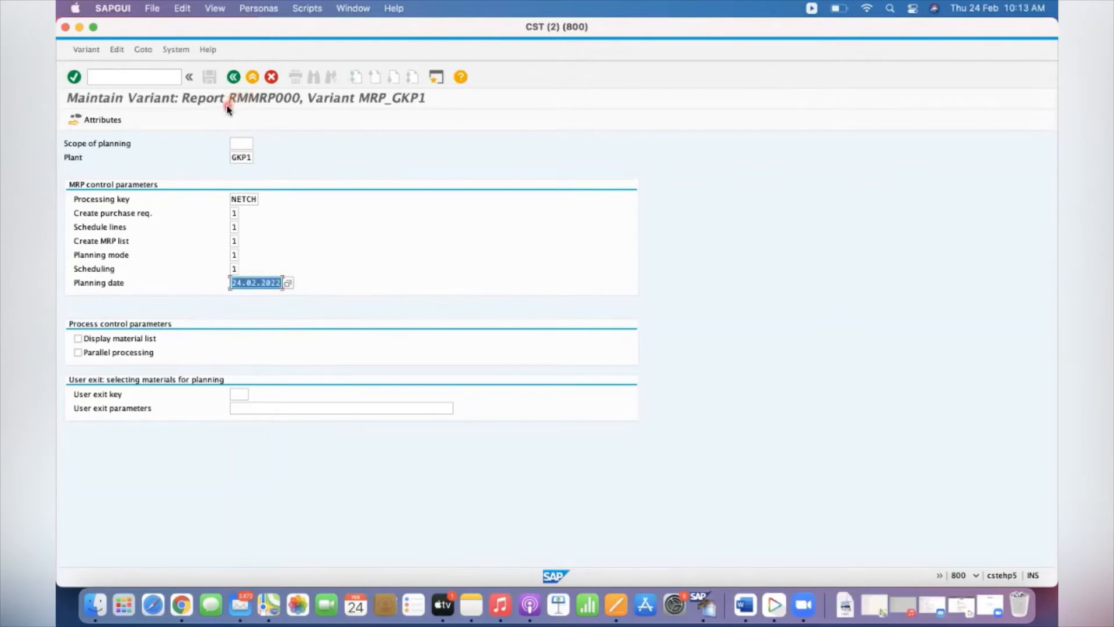
Open the variant's attributes, accepting the scope-of-planning warning, and enter the description "MRP Run for GKP1 Plant"
click(102, 121)
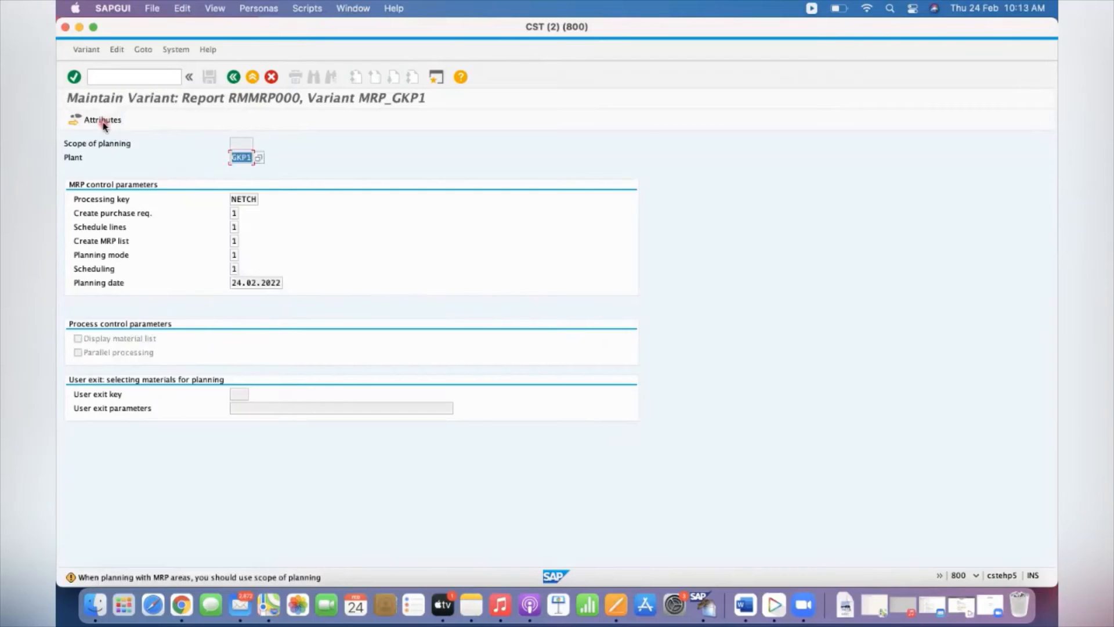
click(103, 121)
click(169, 156)
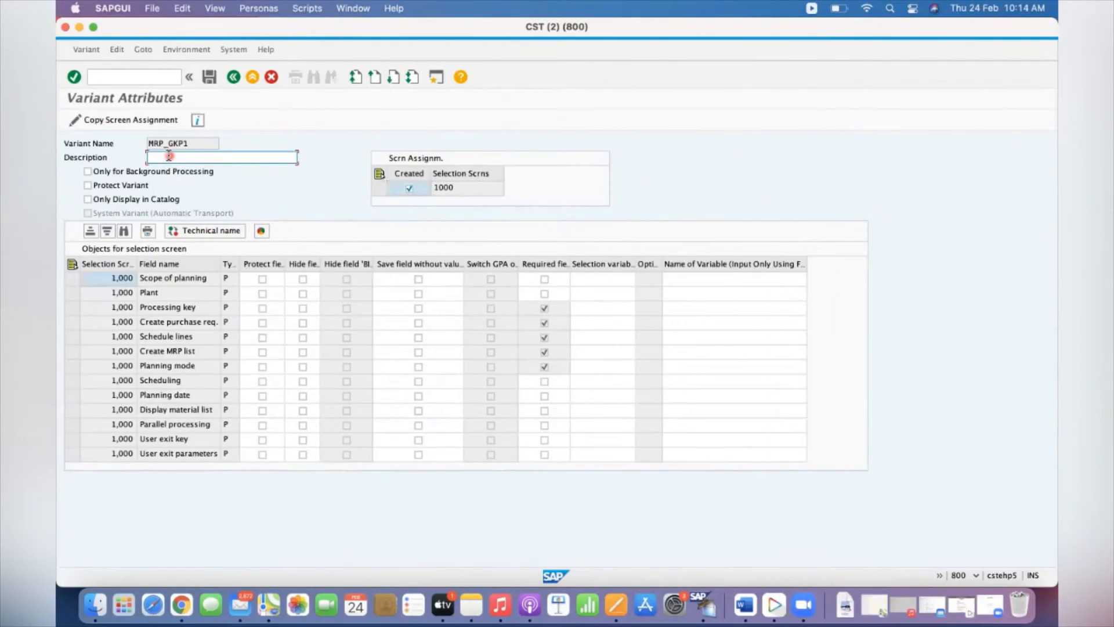
key(XF86AudioMute)
key(XF86AudioRaiseVolume)
text(MRP Run for GKP1 Plant)
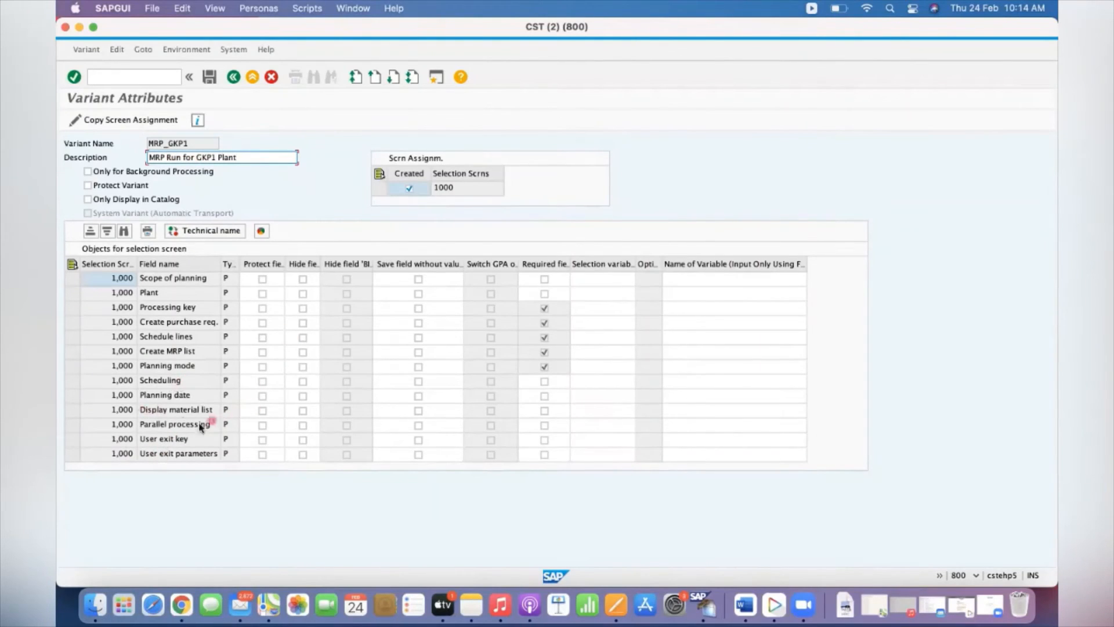
Assign the planning date a dynamic date calculation variable (D) using Current Date
click(594, 399)
click(630, 396)
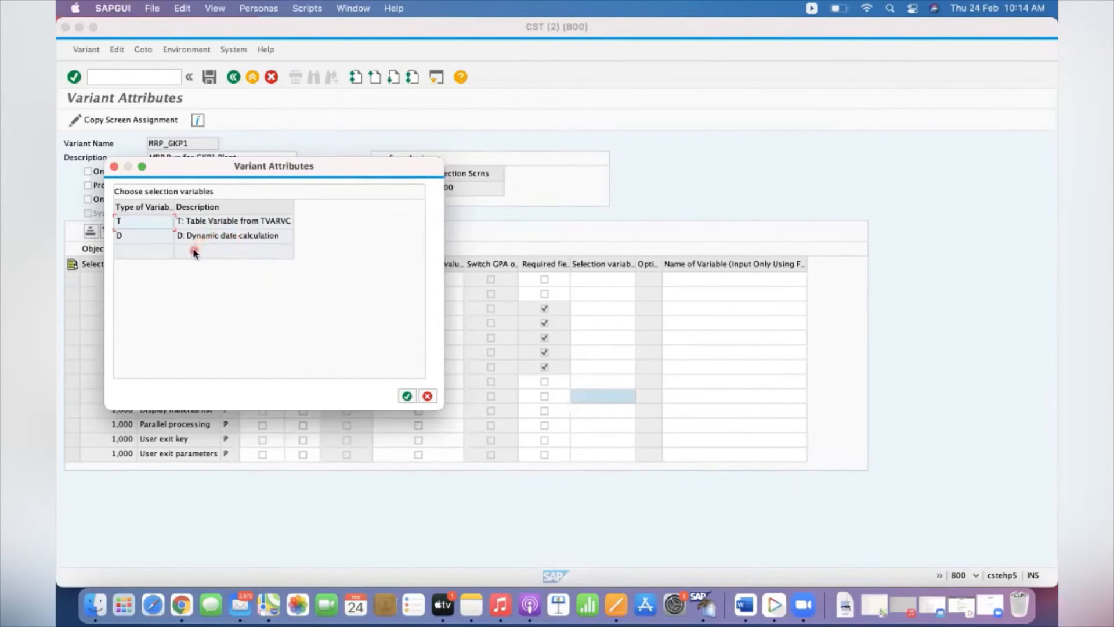
click(215, 240)
double_click(214, 241)
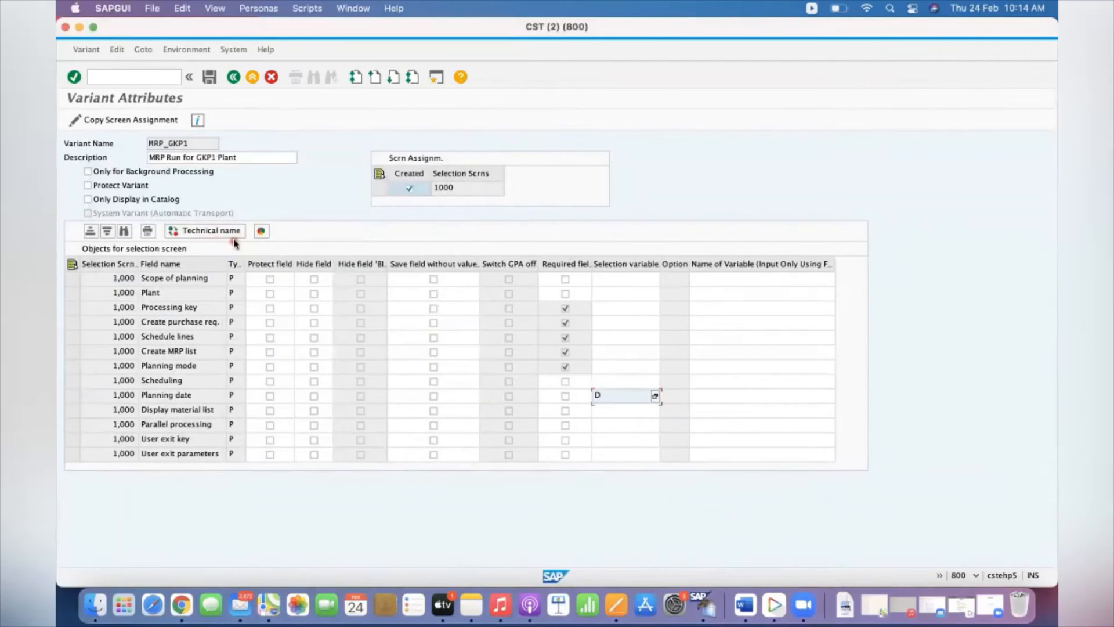
click(709, 396)
click(831, 397)
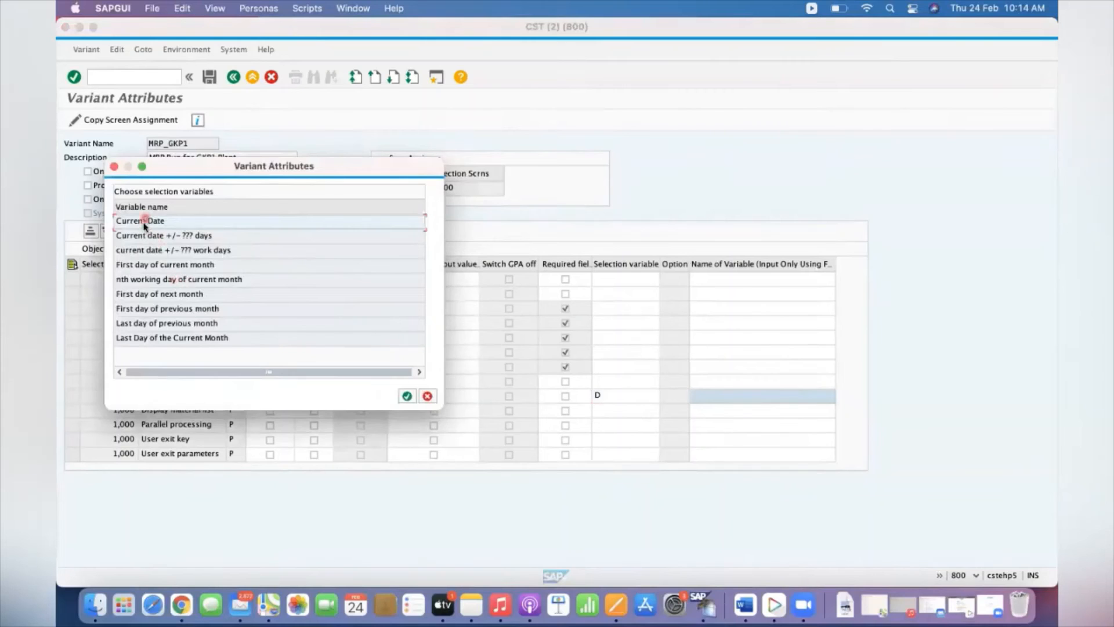
double_click(147, 221)
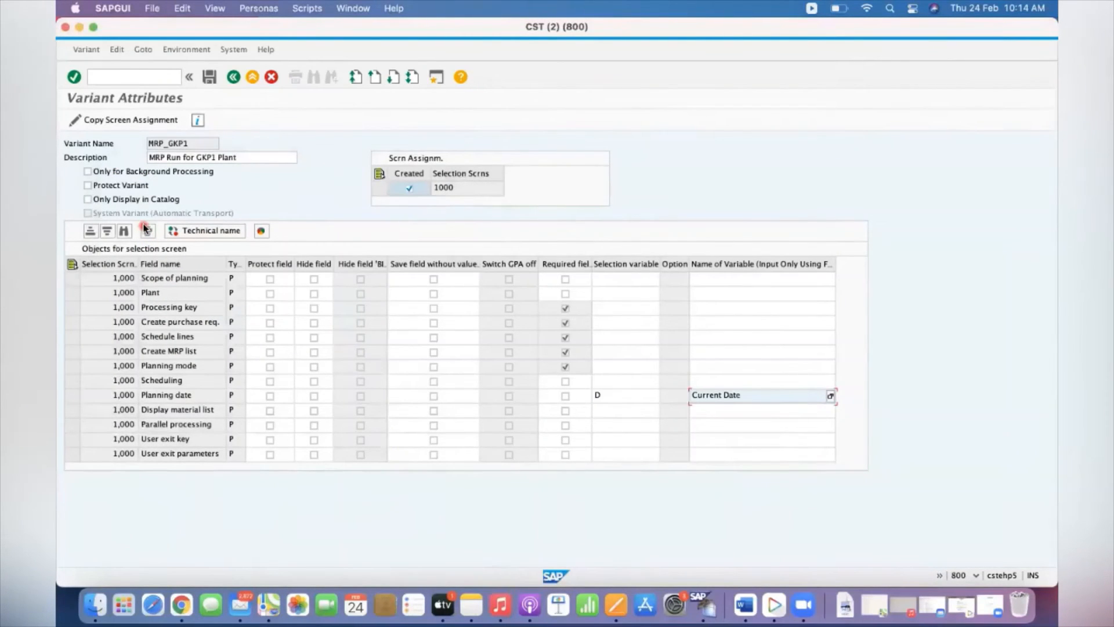
click(566, 397)
click(566, 397)
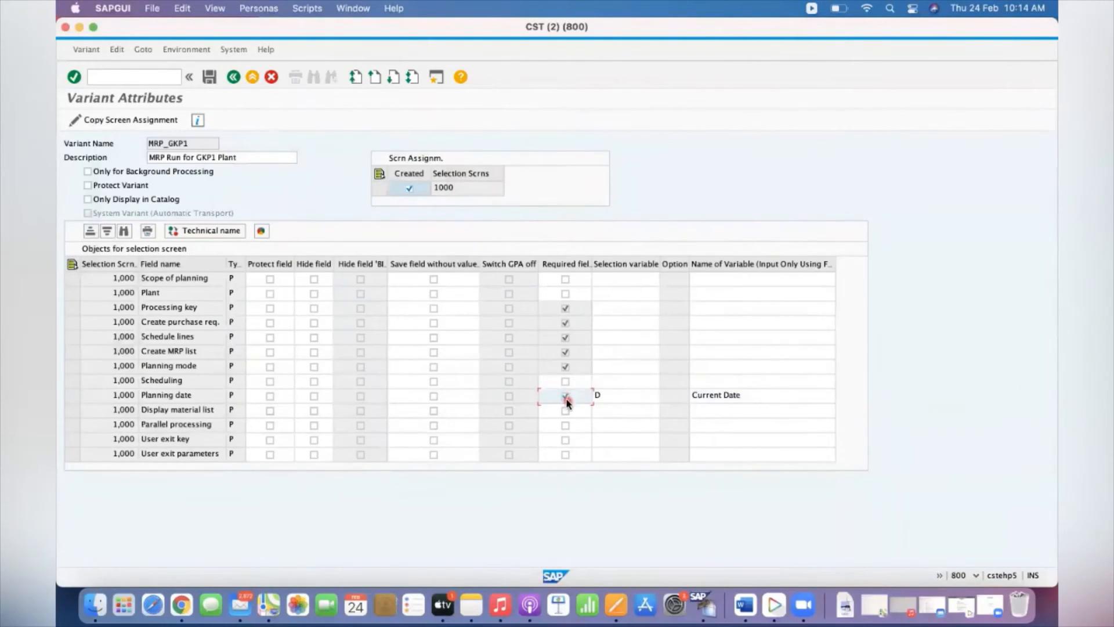
click(566, 397)
click(751, 396)
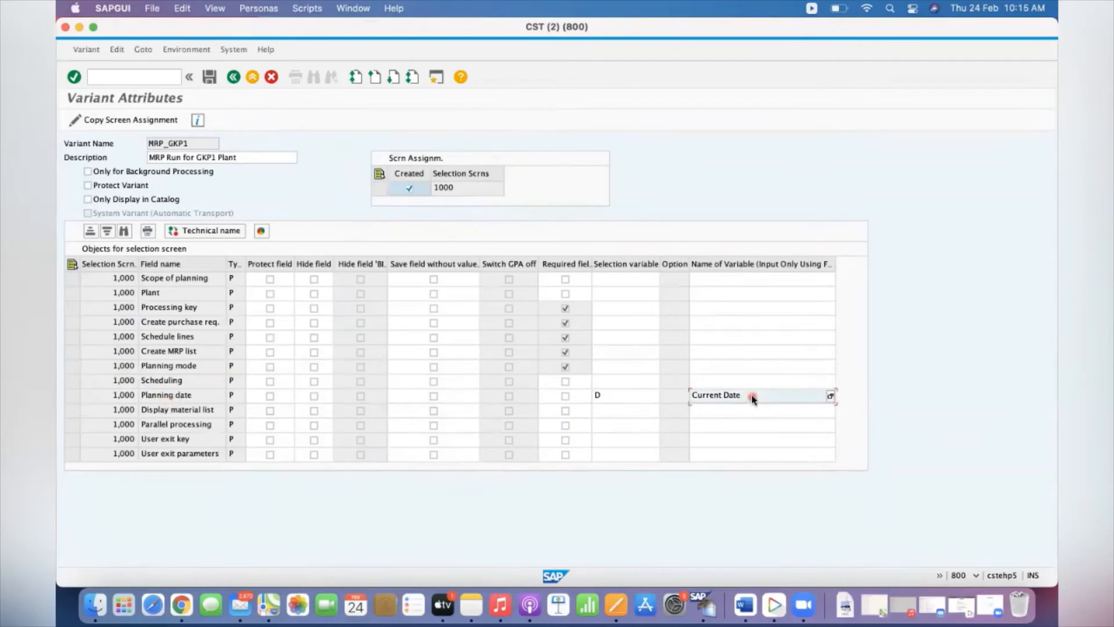
click(830, 395)
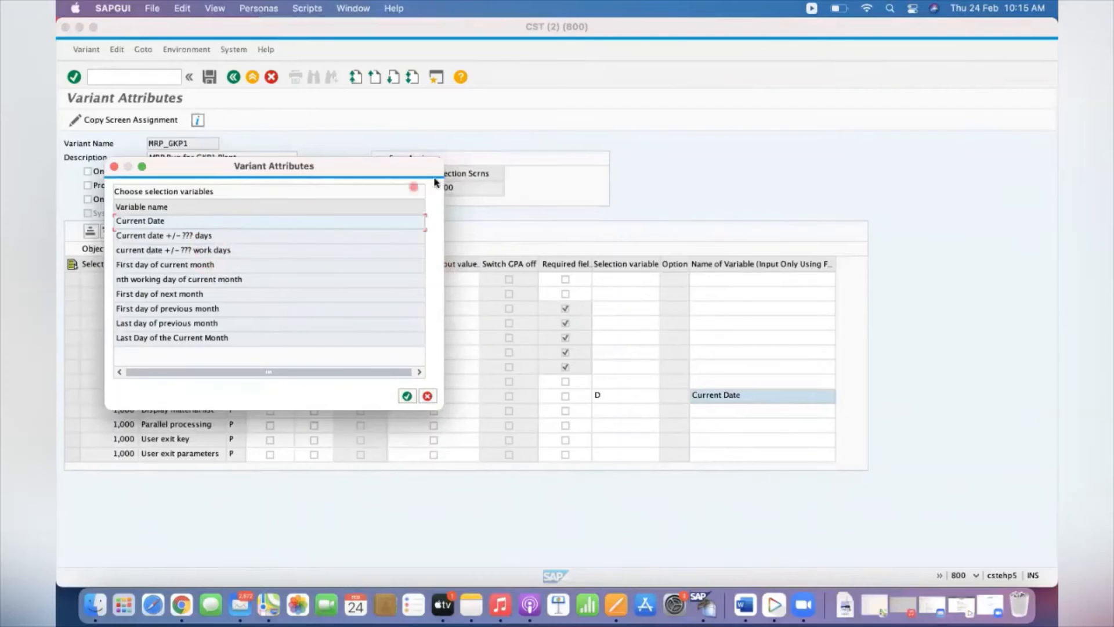
click(427, 395)
Save the attributes of variant MRP_GKP1
click(209, 77)
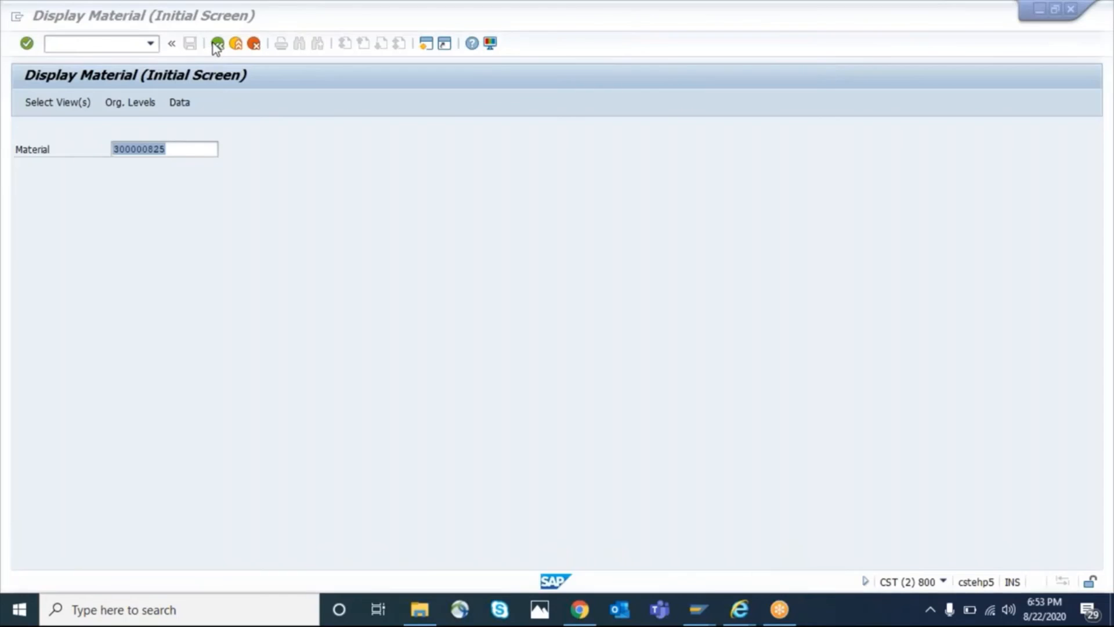
Open the List Display of Purchase Requisitions transaction
click(217, 44)
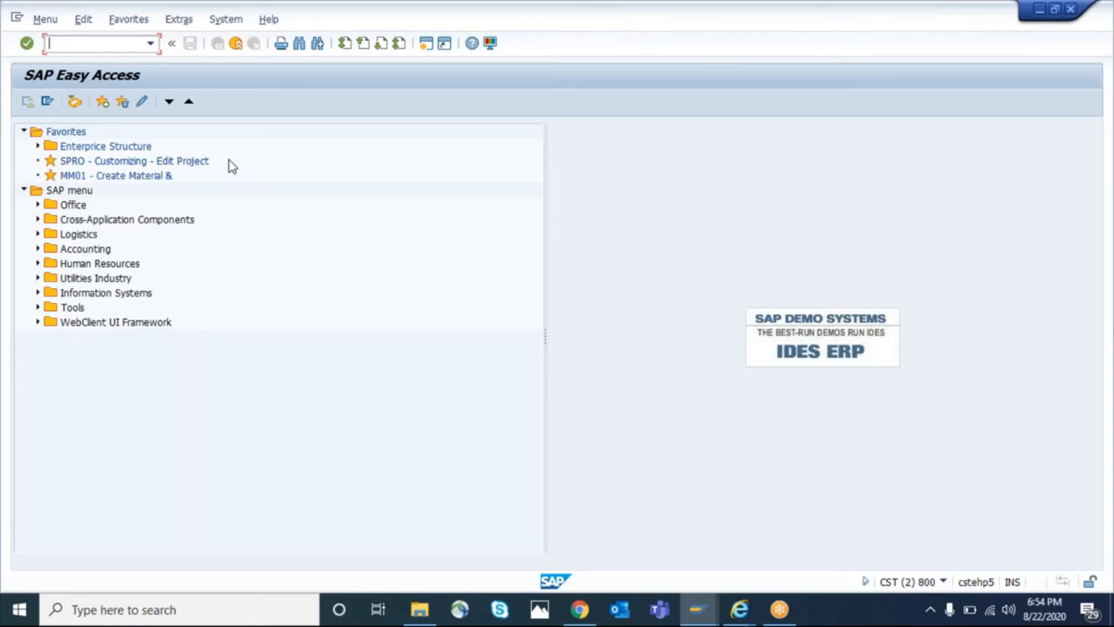
text(/nme53n)
key(BackSpace)
key(Return)
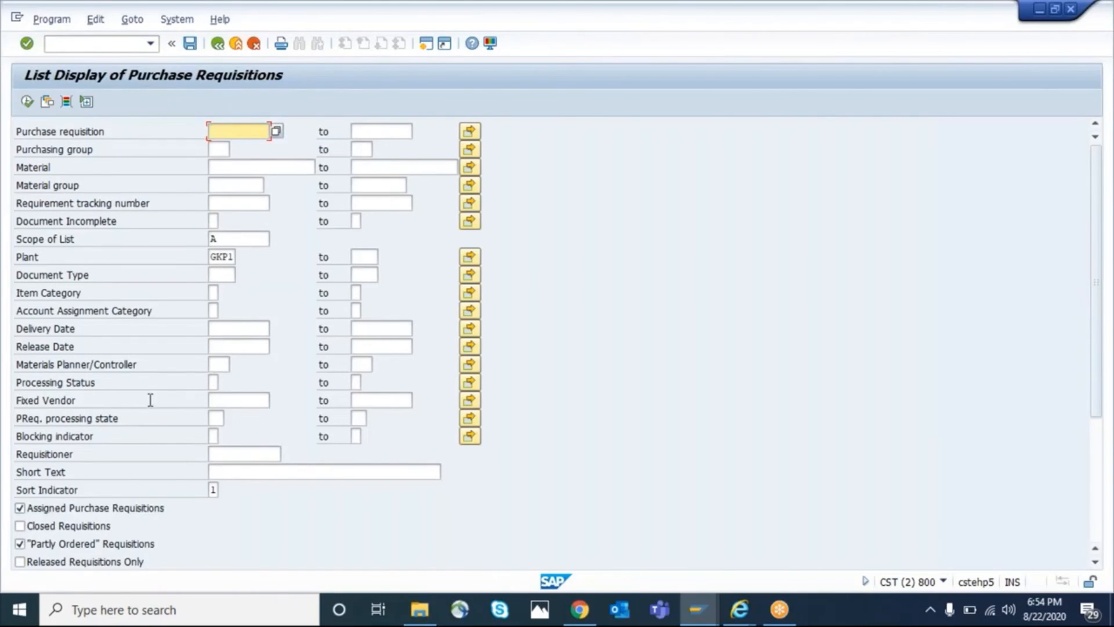
Review the selection criteria for plant GKP1 and look through the available materials planner/controller values
click(228, 256)
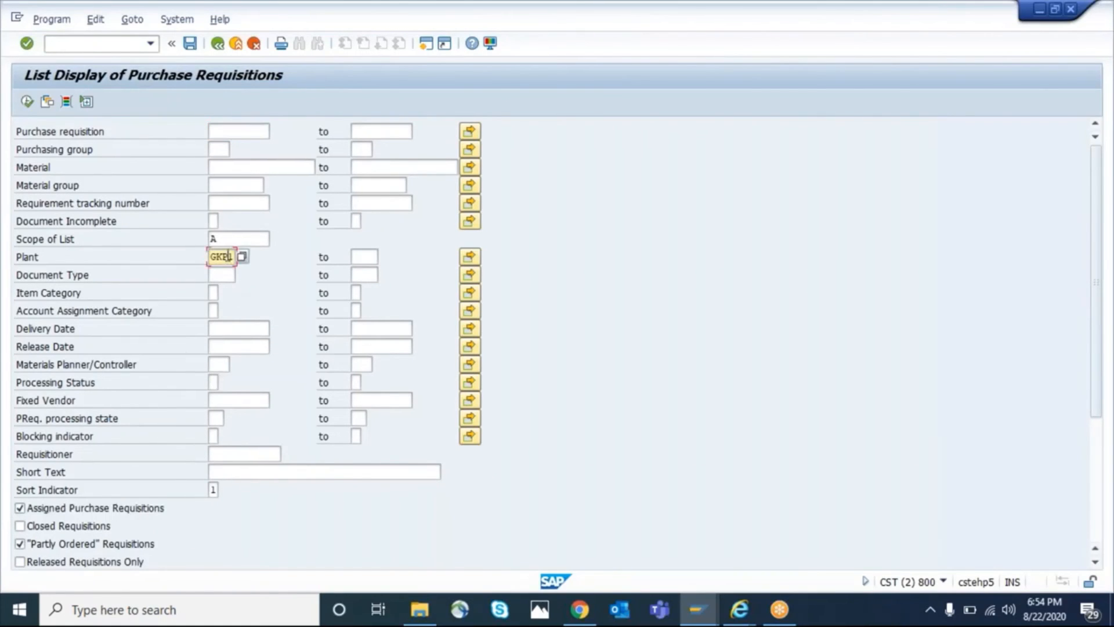
scroll(143, 345, down, 4)
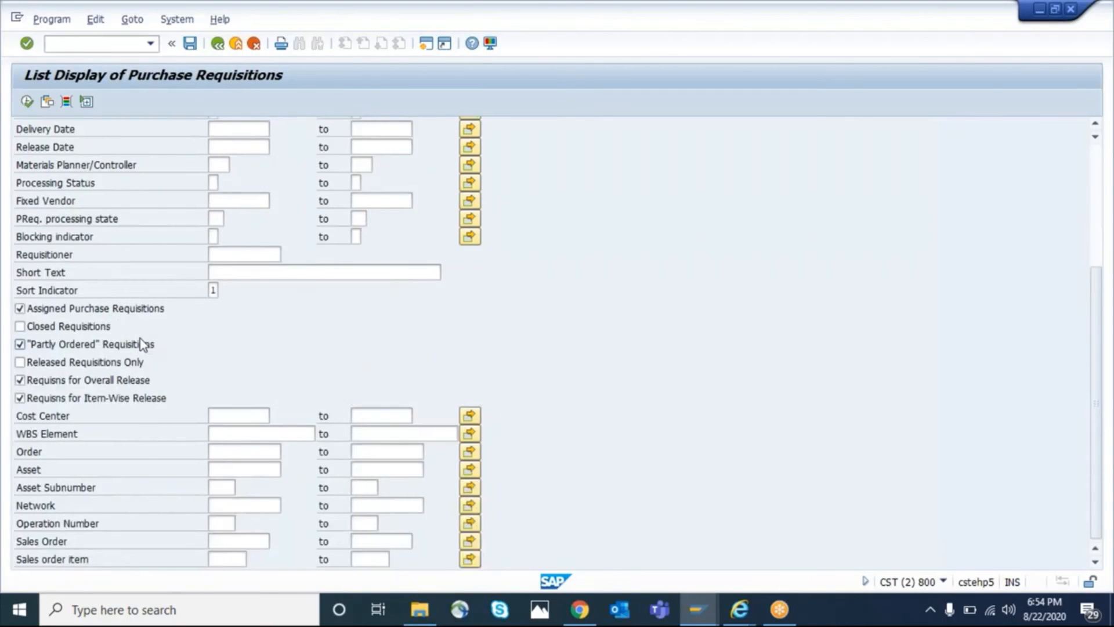
scroll(143, 345, up, 4)
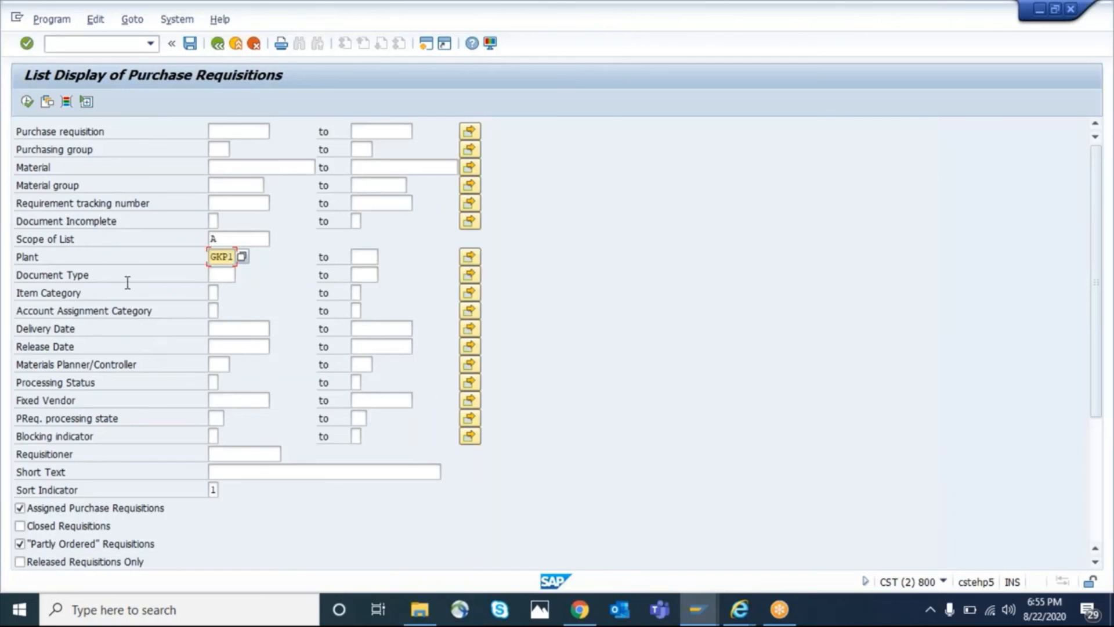
click(226, 358)
click(238, 362)
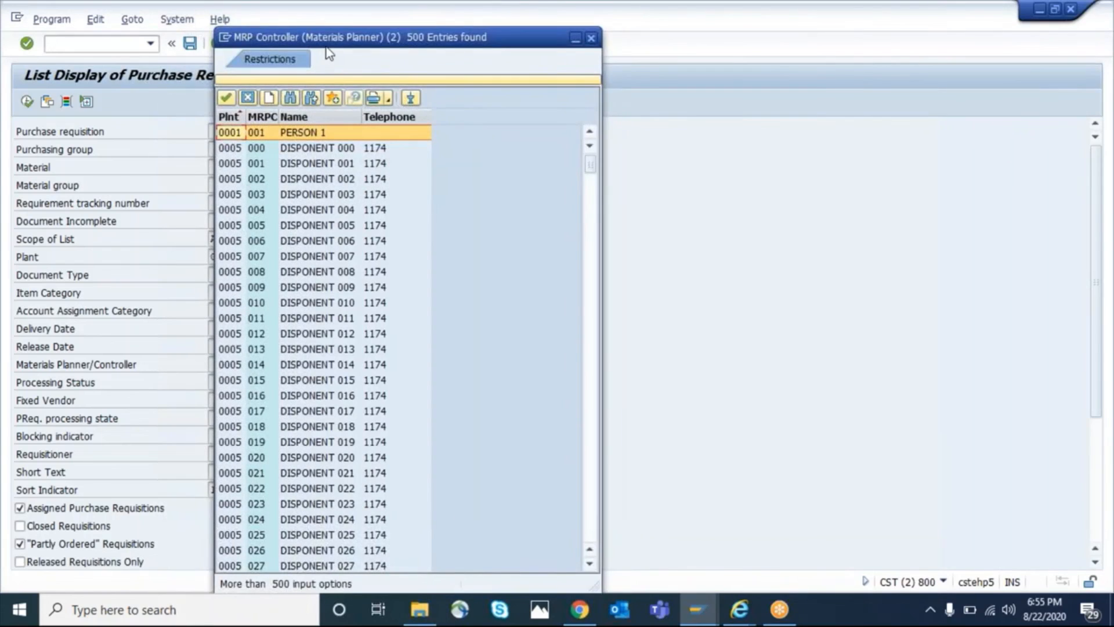
click(542, 207)
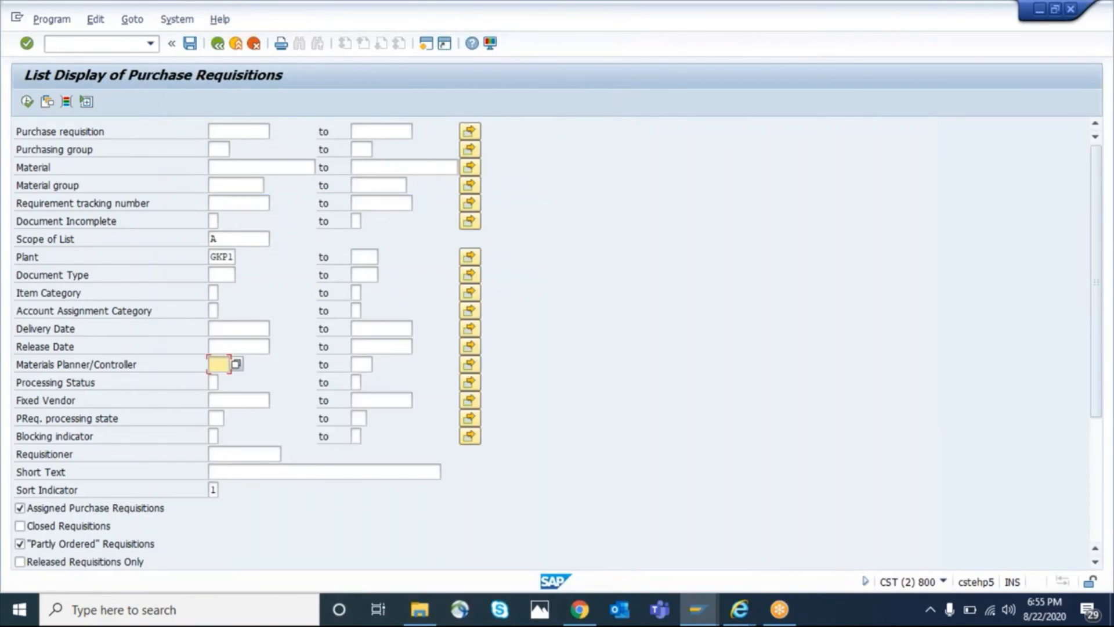
Add a dynamic selection for creation indicator B (Material requirements planning) and run the requisition list
click(67, 103)
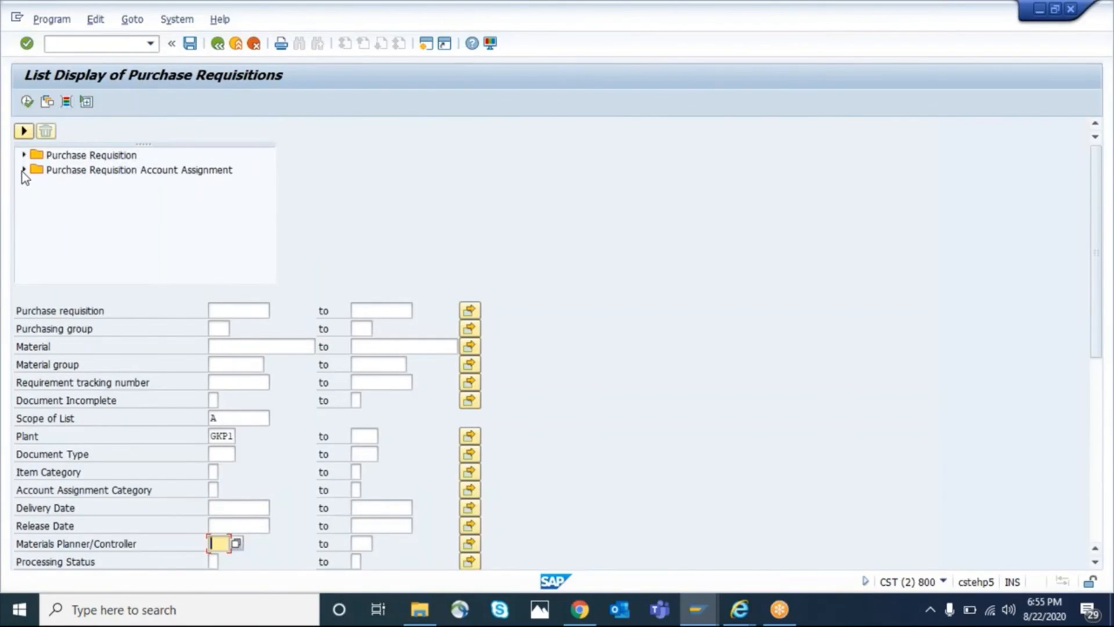
click(24, 154)
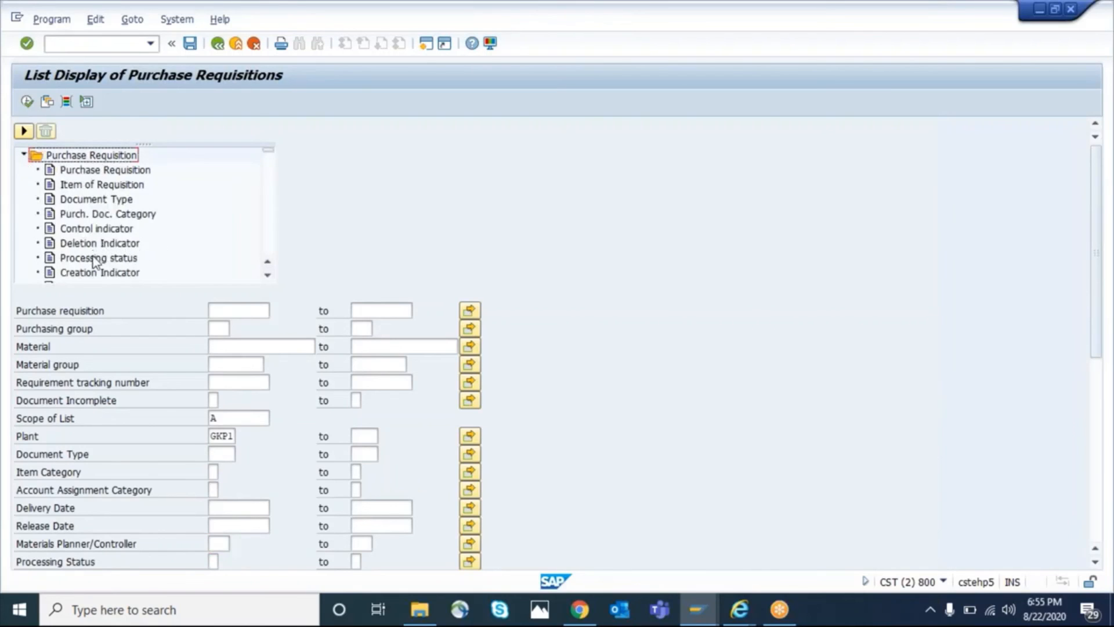
double_click(95, 273)
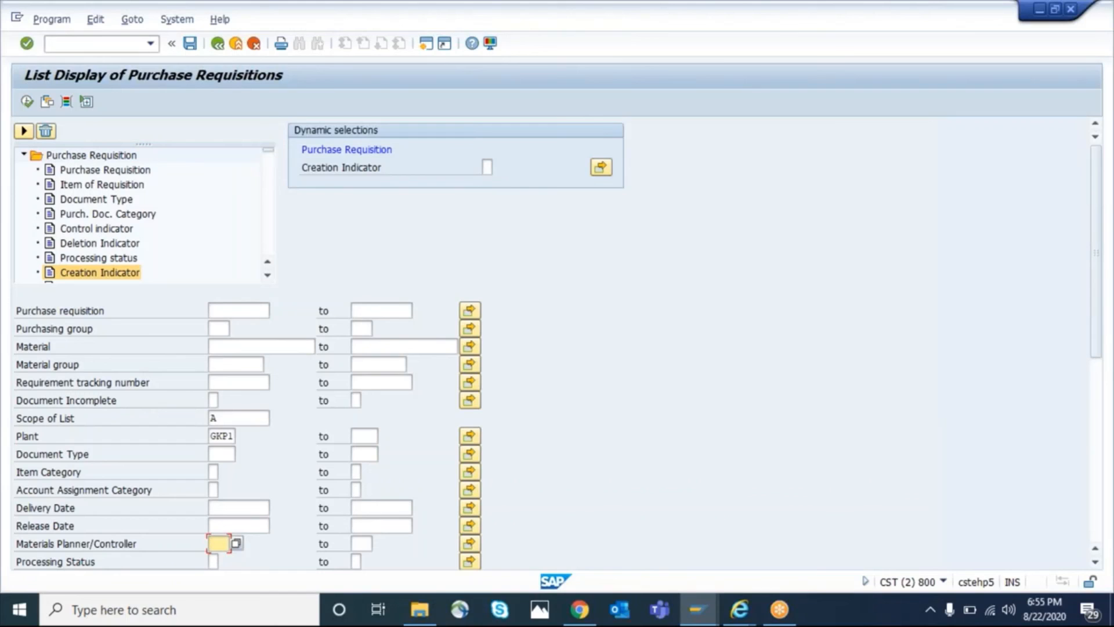
click(487, 168)
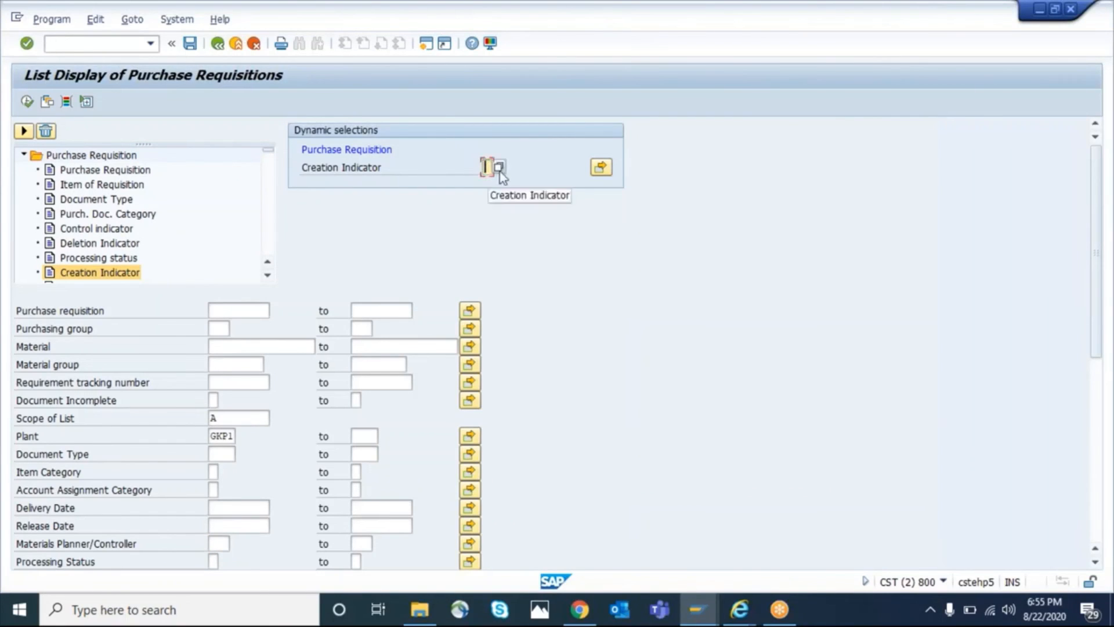
key(F4)
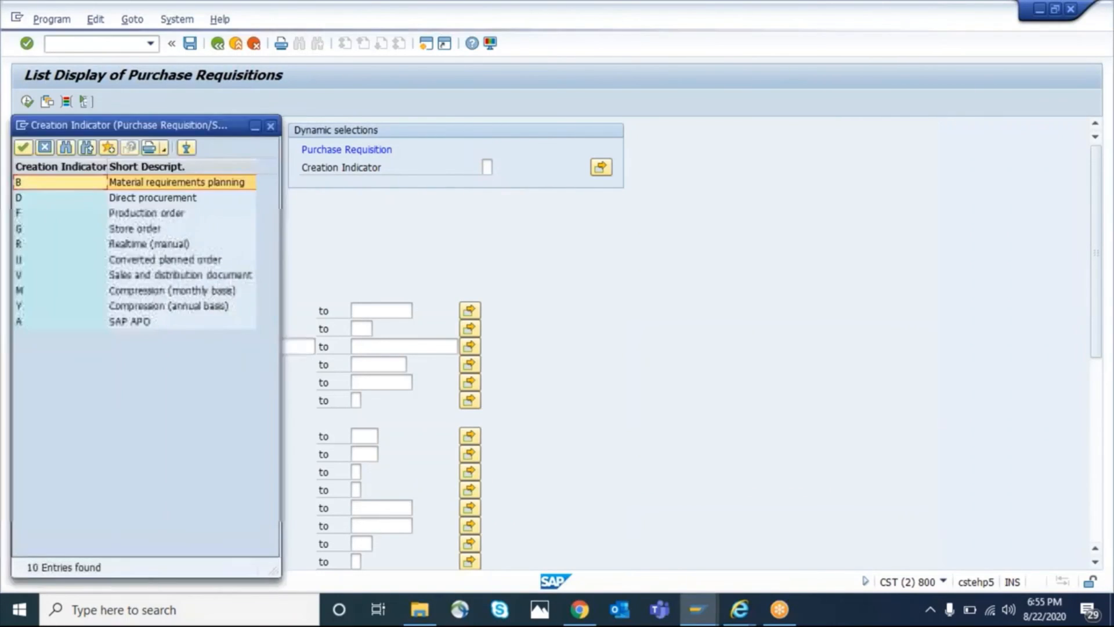
double_click(158, 183)
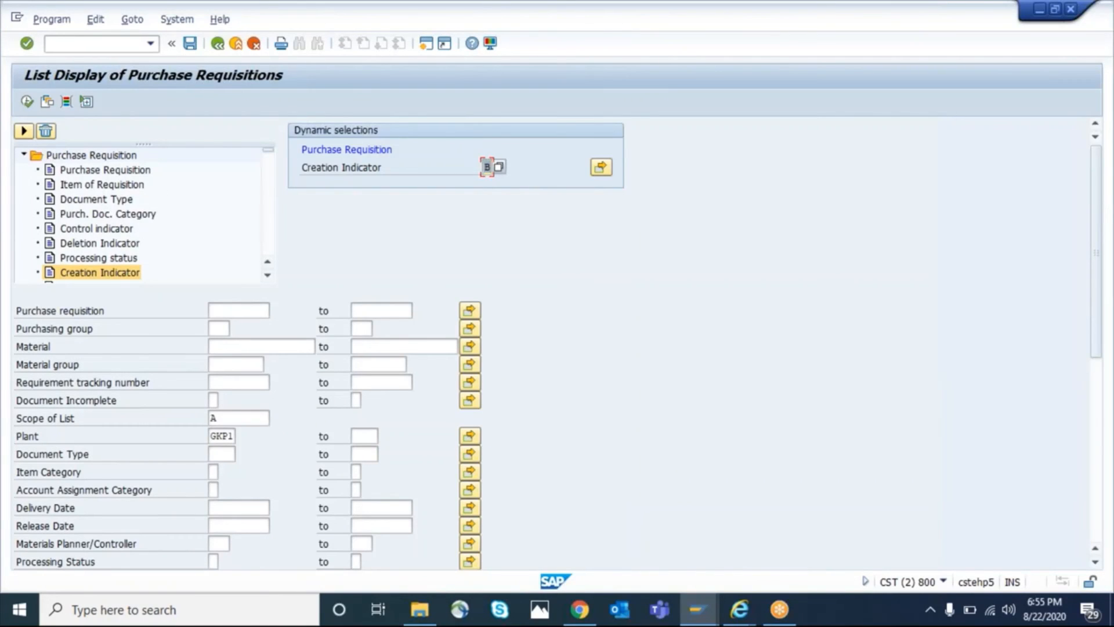
click(27, 102)
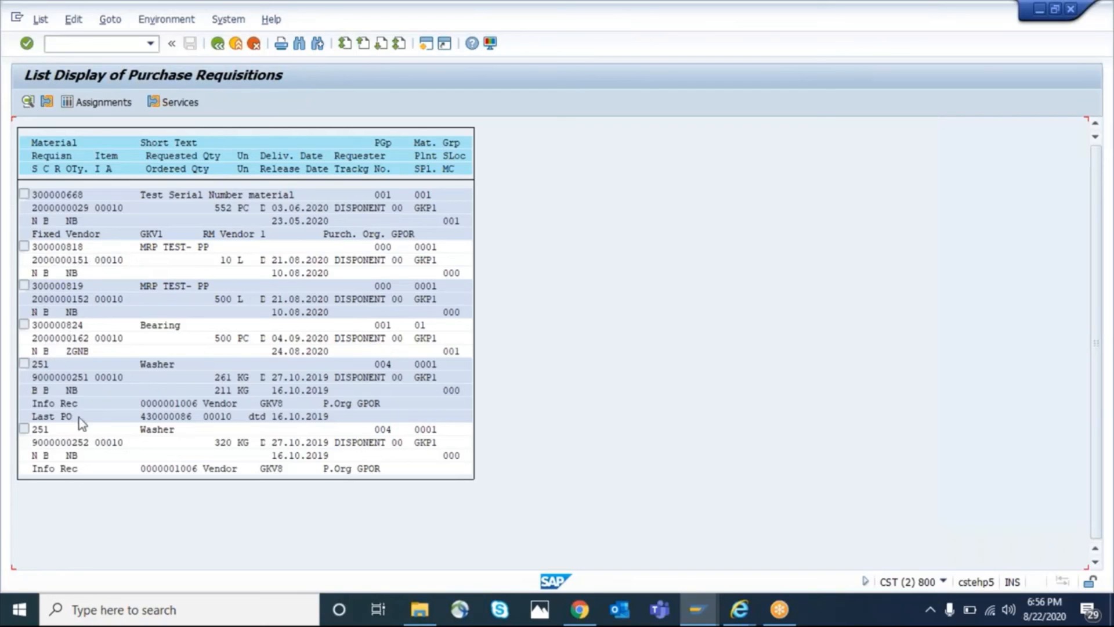
Open the requisition for material 300000818 from the list and examine its requisitioner
double_click(63, 251)
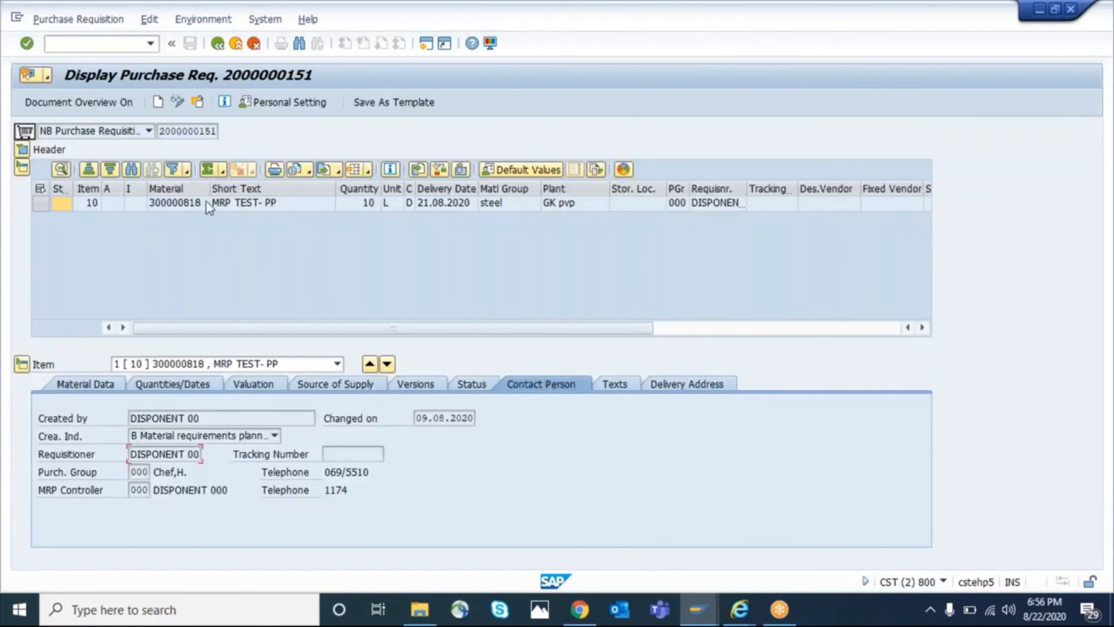
click(189, 203)
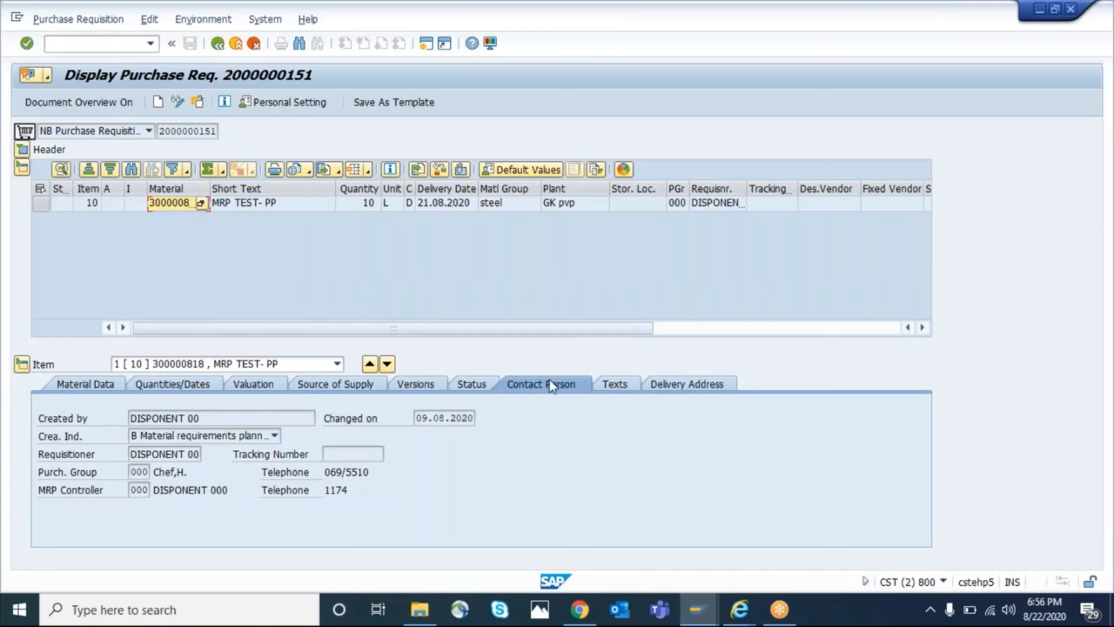
drag(129, 454, 221, 450)
click(195, 454)
click(198, 454)
drag(132, 457, 245, 454)
click(198, 455)
drag(133, 455, 203, 453)
click(199, 455)
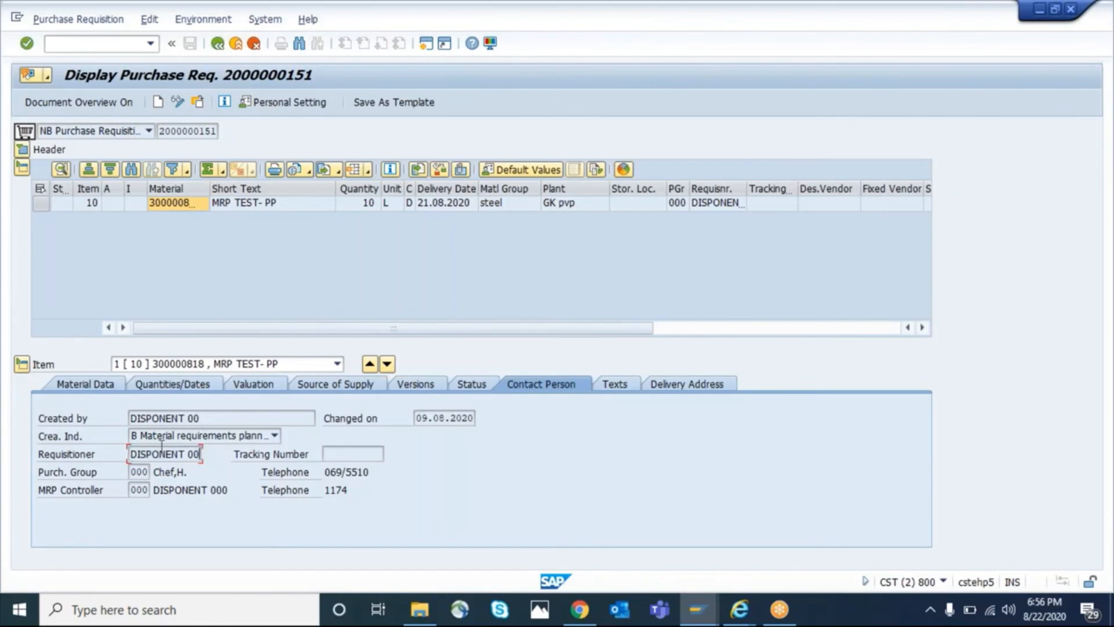
Widen the requisition's material column, copy the material number, and open Display Material in a new session
double_click(211, 192)
click(203, 209)
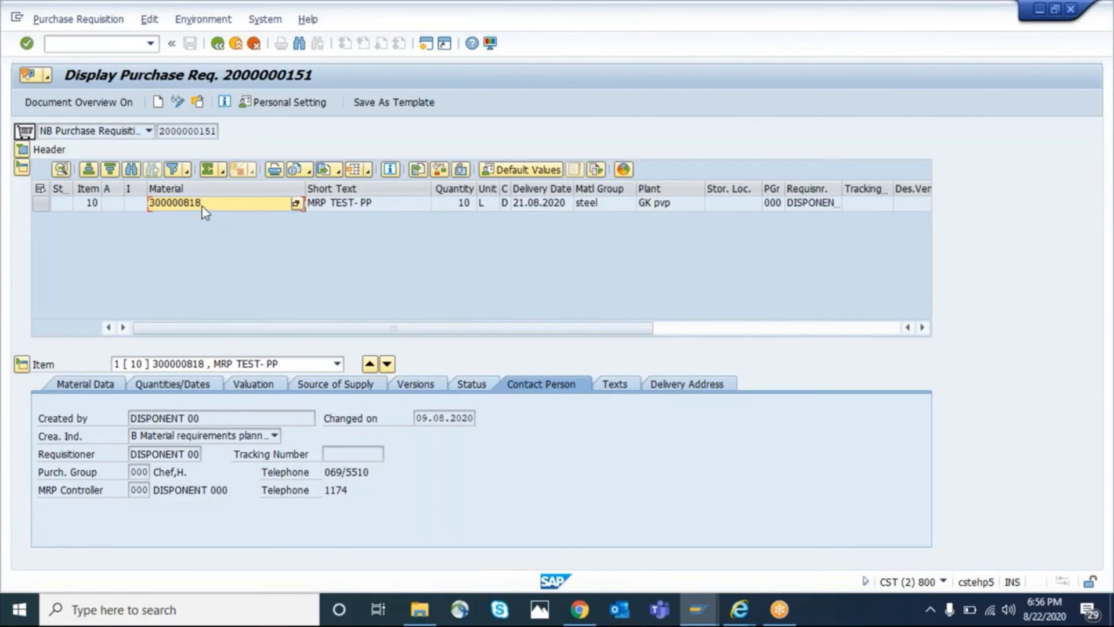
double_click(203, 206)
click(96, 44)
text(/o)
text(me21n)
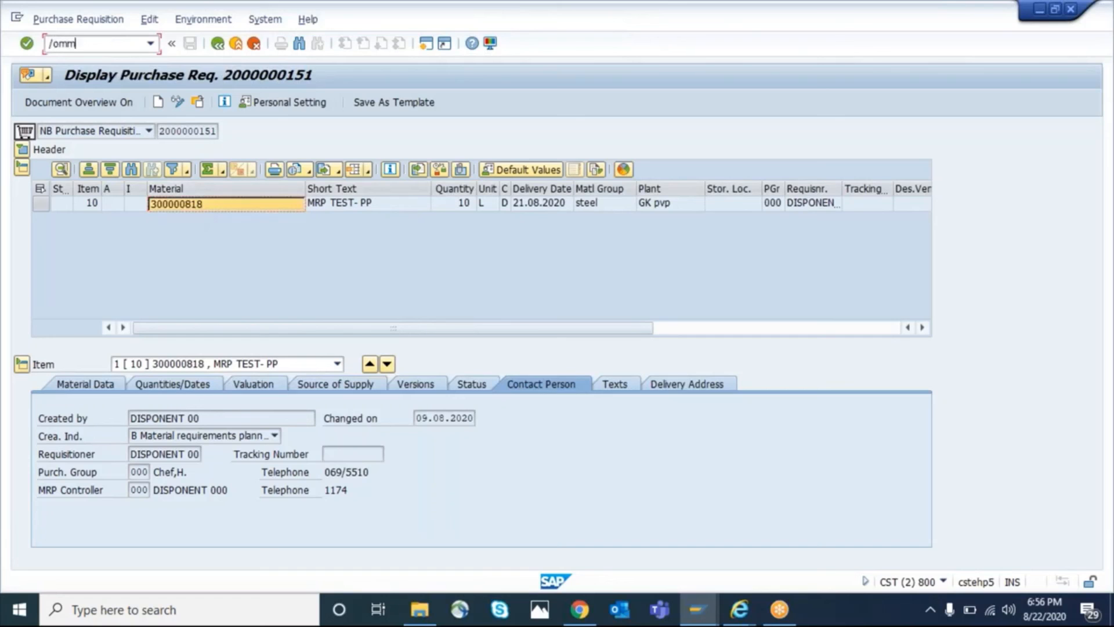
key(Return)
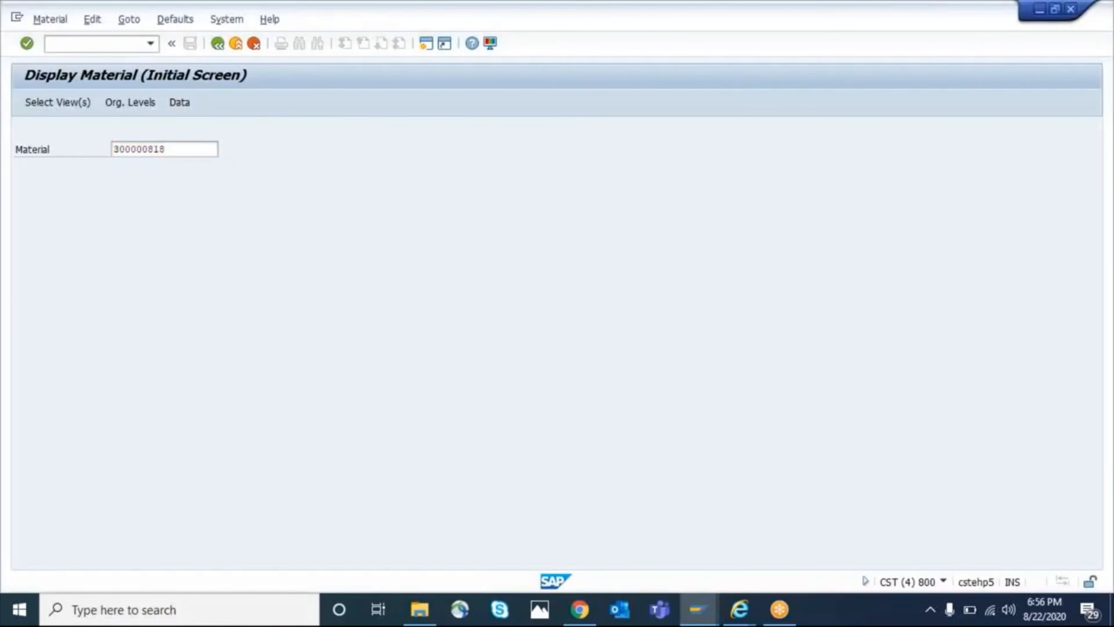
Display the MRP 1 view of material 300000818 for plant GKP1
key(Return)
click(380, 562)
click(251, 297)
key(Return)
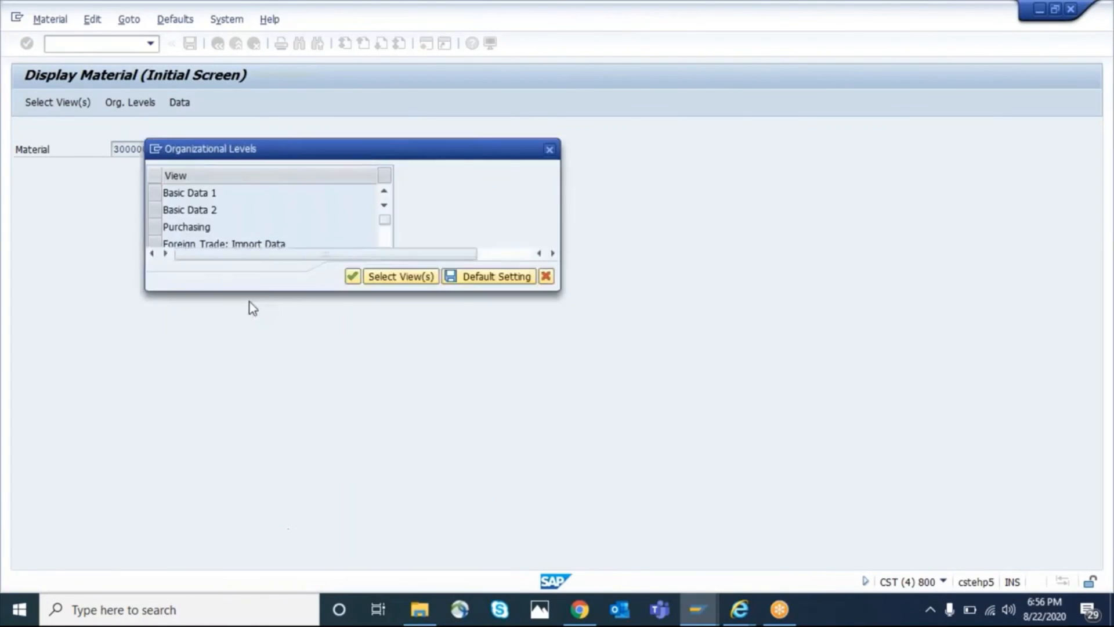
text(gkp1)
key(Return)
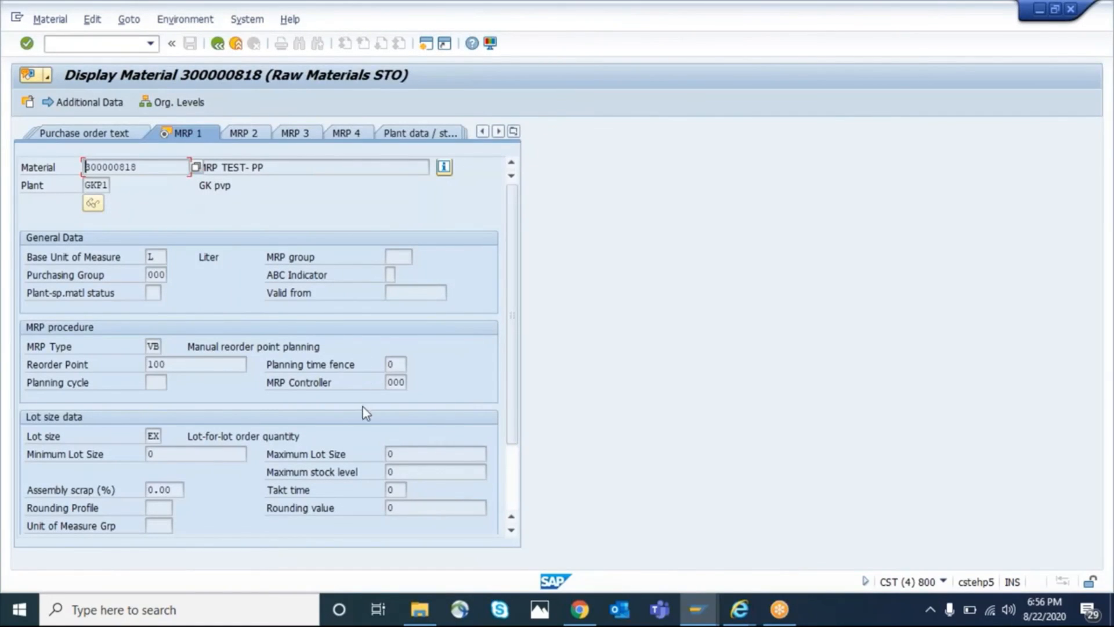
Look up the material's MRP controller in the value list for plant GKP1 and compare it with the requisition's requisitioner
click(398, 383)
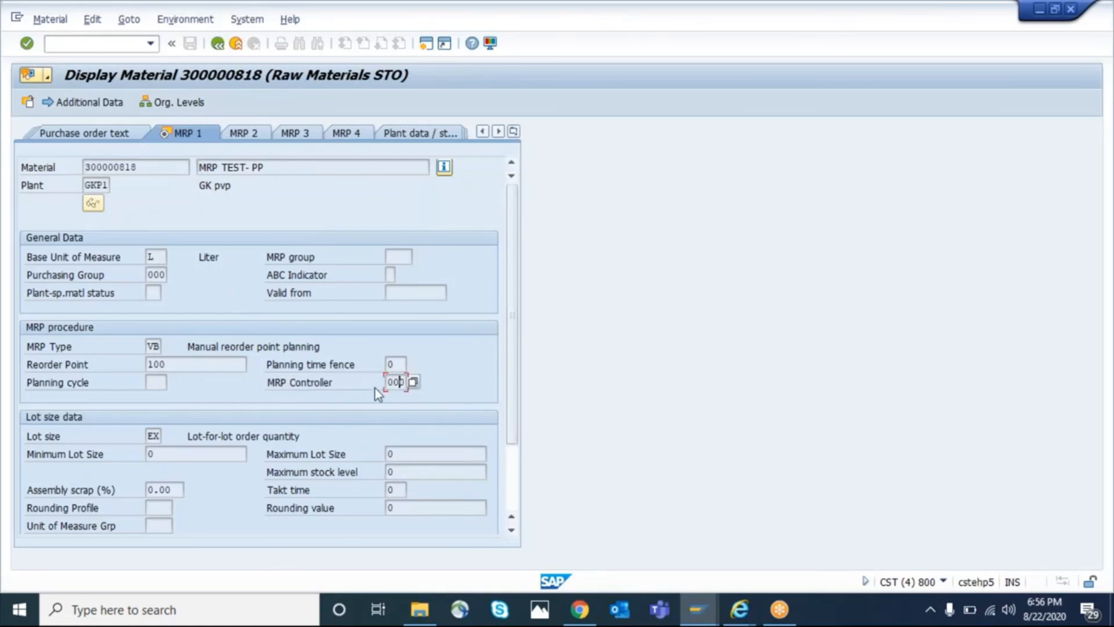
click(414, 382)
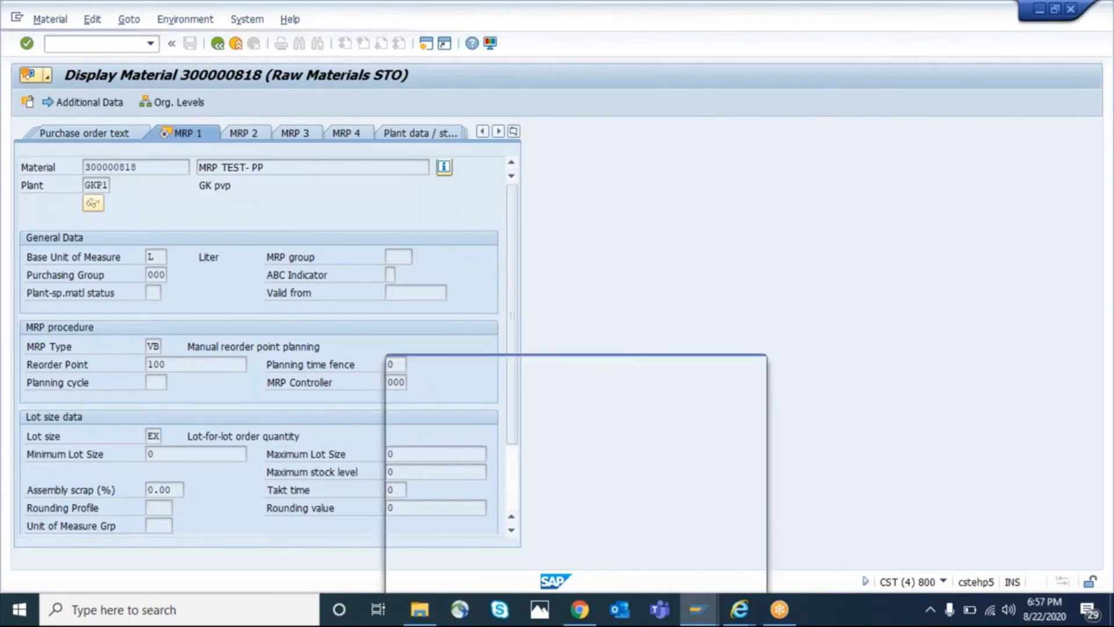
click(492, 154)
drag(527, 46, 651, 108)
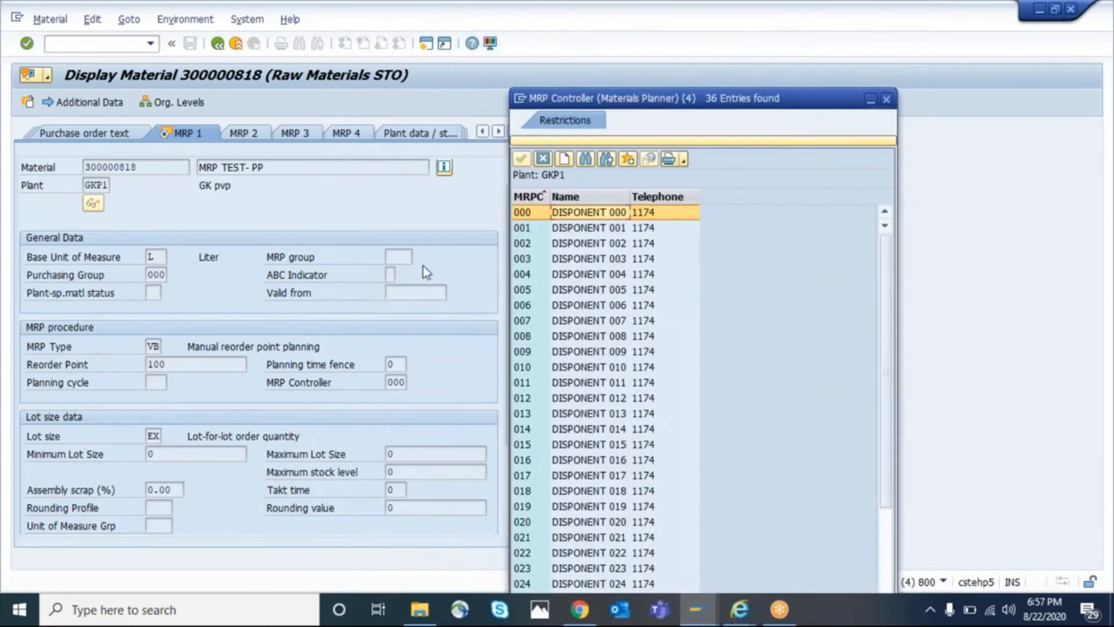
double_click(612, 217)
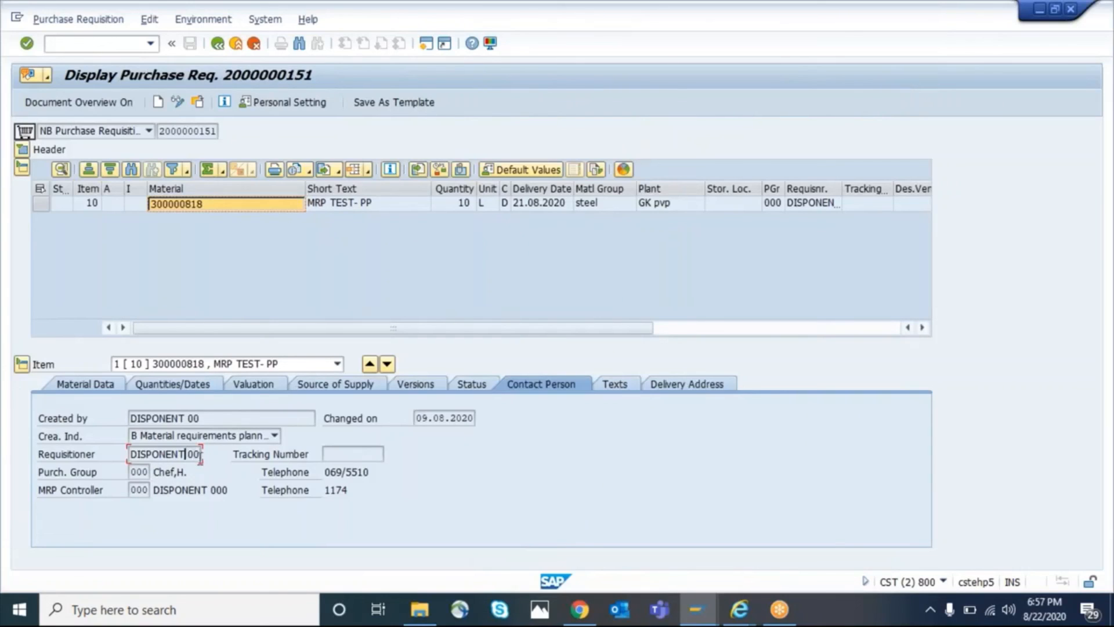
key(F3)
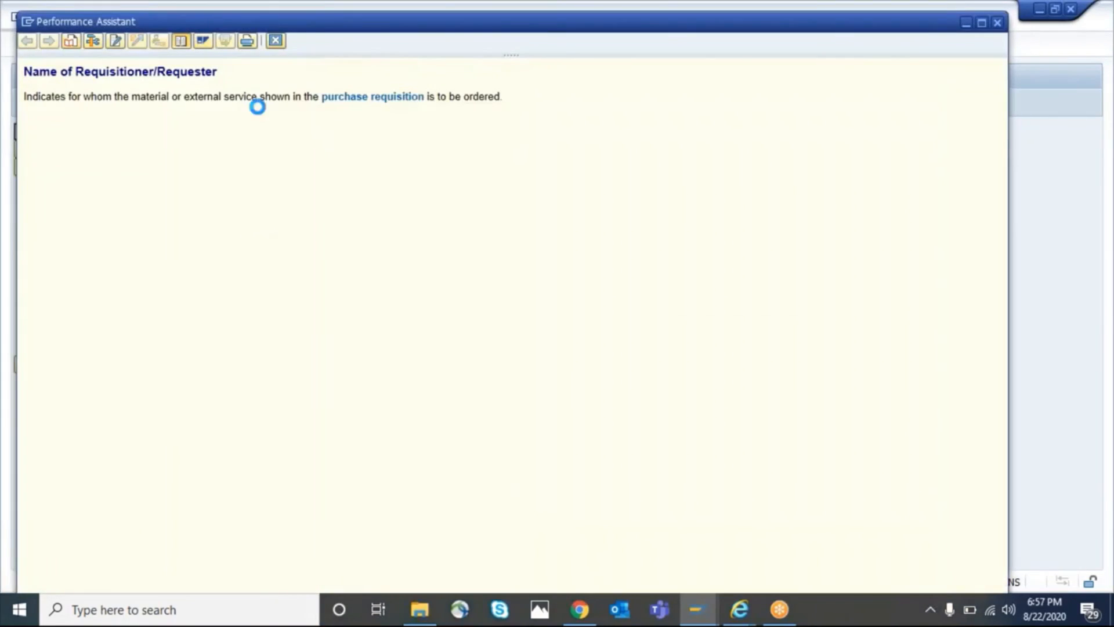
click(275, 41)
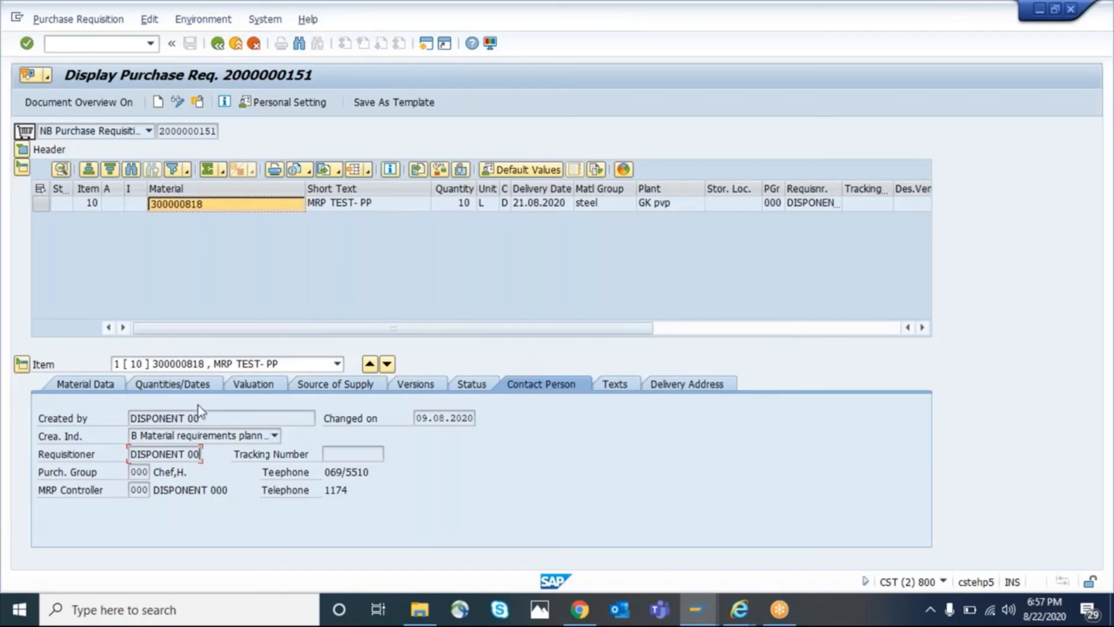
Examine the Created by and Requisitioner fields in the requisition's contact person details
drag(212, 418, 117, 418)
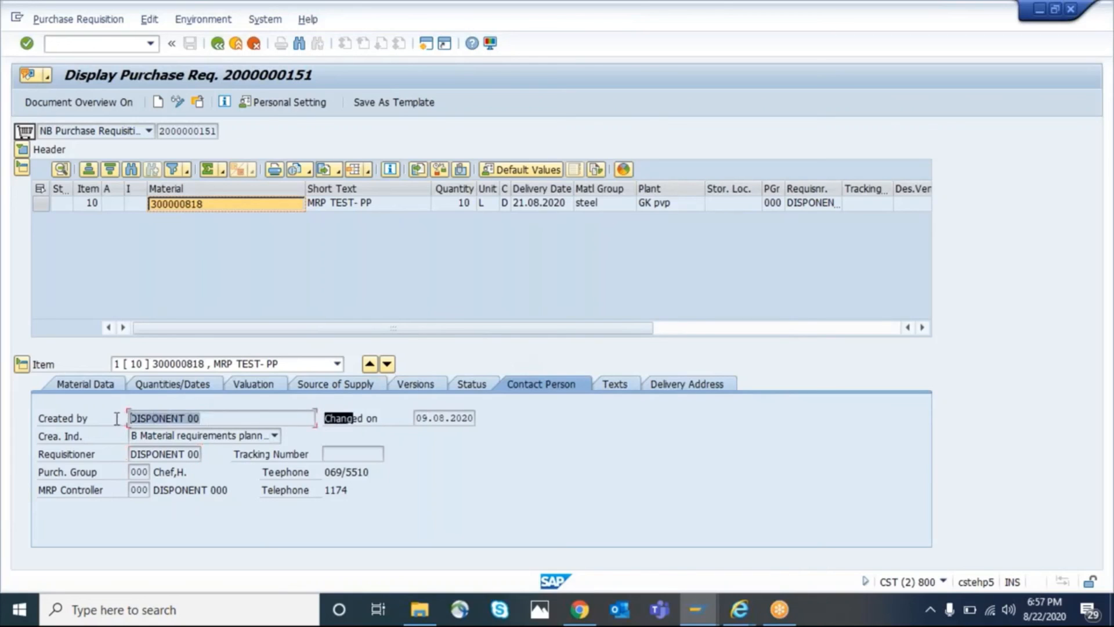
click(238, 418)
drag(218, 418, 122, 419)
click(226, 418)
click(234, 418)
drag(232, 418, 204, 453)
click(105, 432)
click(194, 454)
drag(131, 456, 212, 459)
click(212, 459)
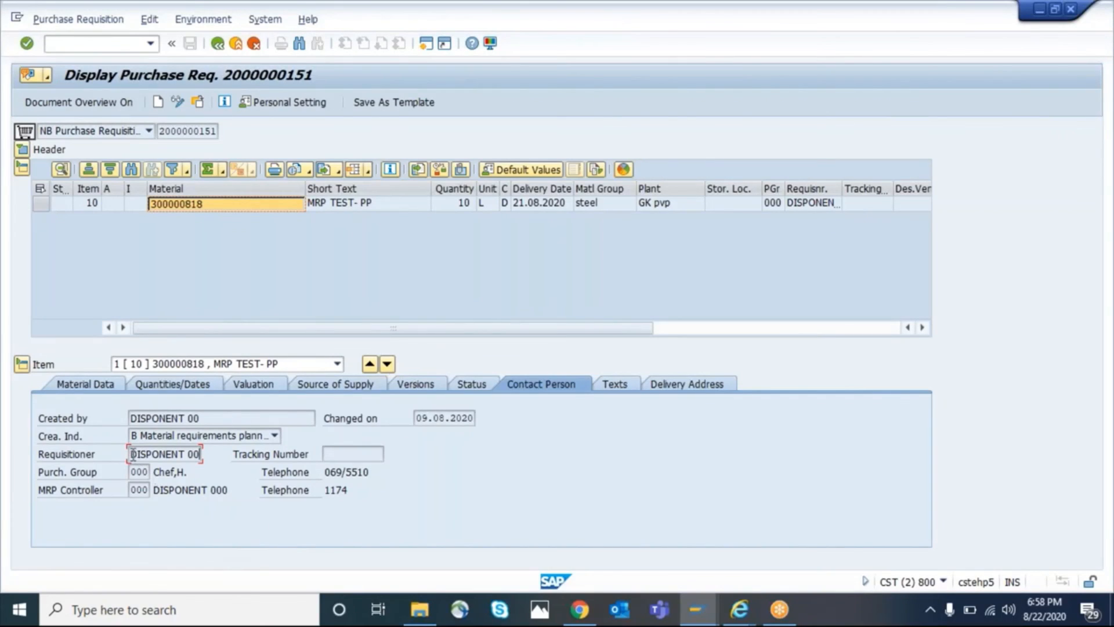
drag(131, 455, 206, 457)
click(206, 456)
Return to the material display and close the MRP controller value list
key(alt+Tab)
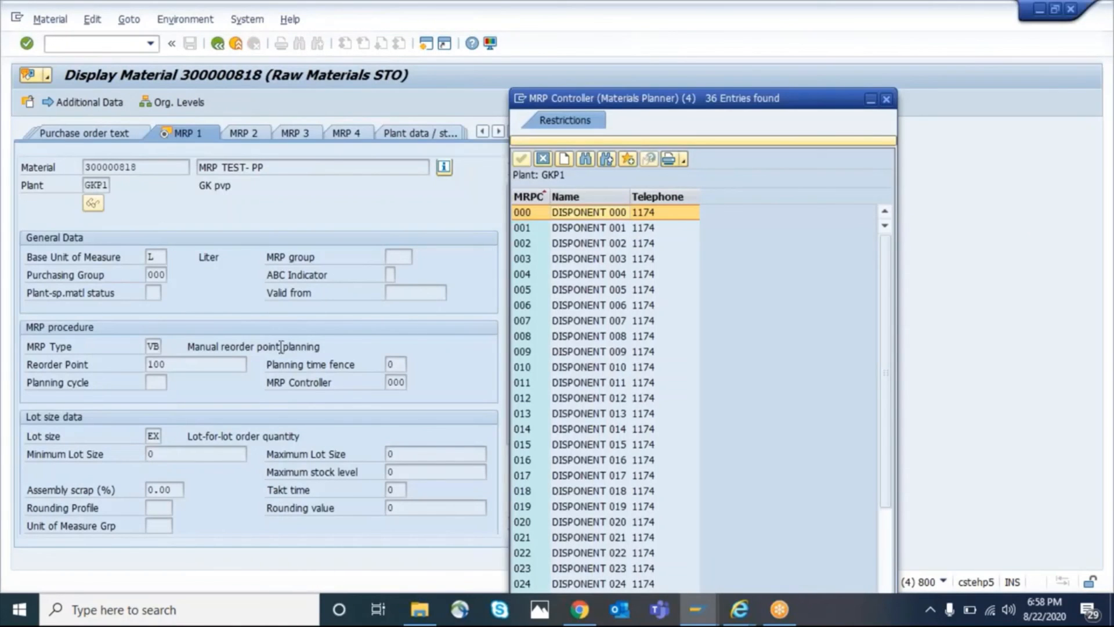
click(886, 100)
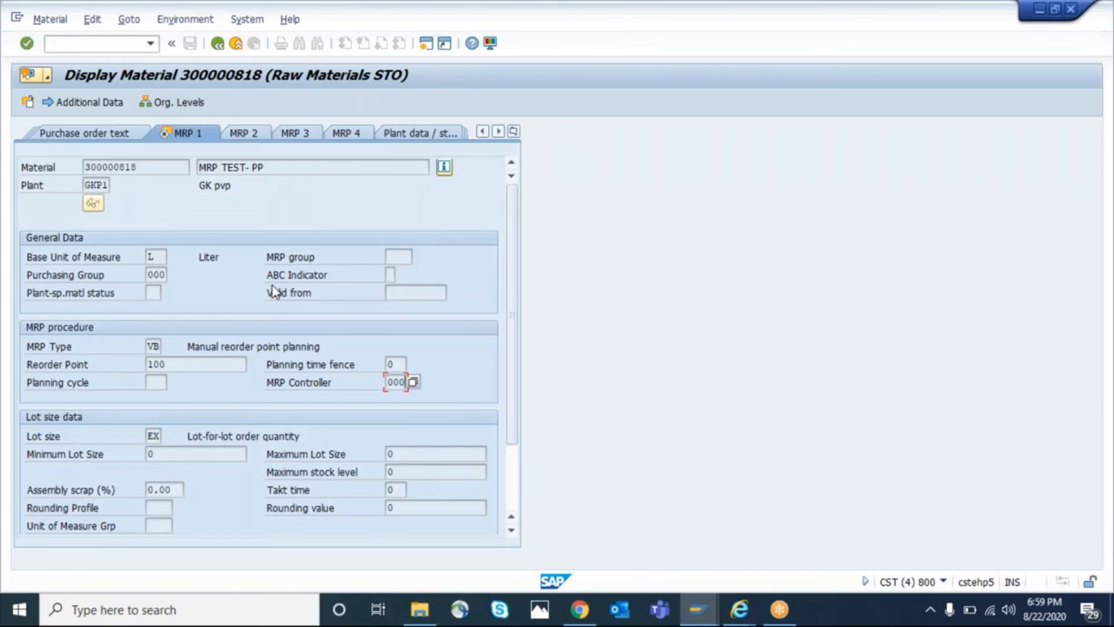
click(812, 117)
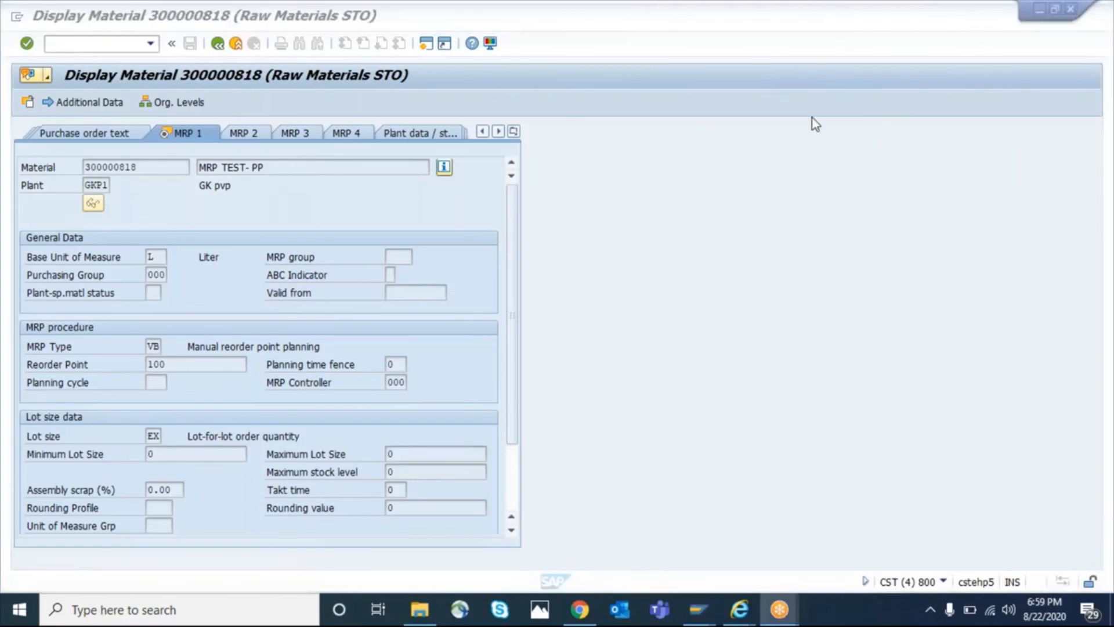